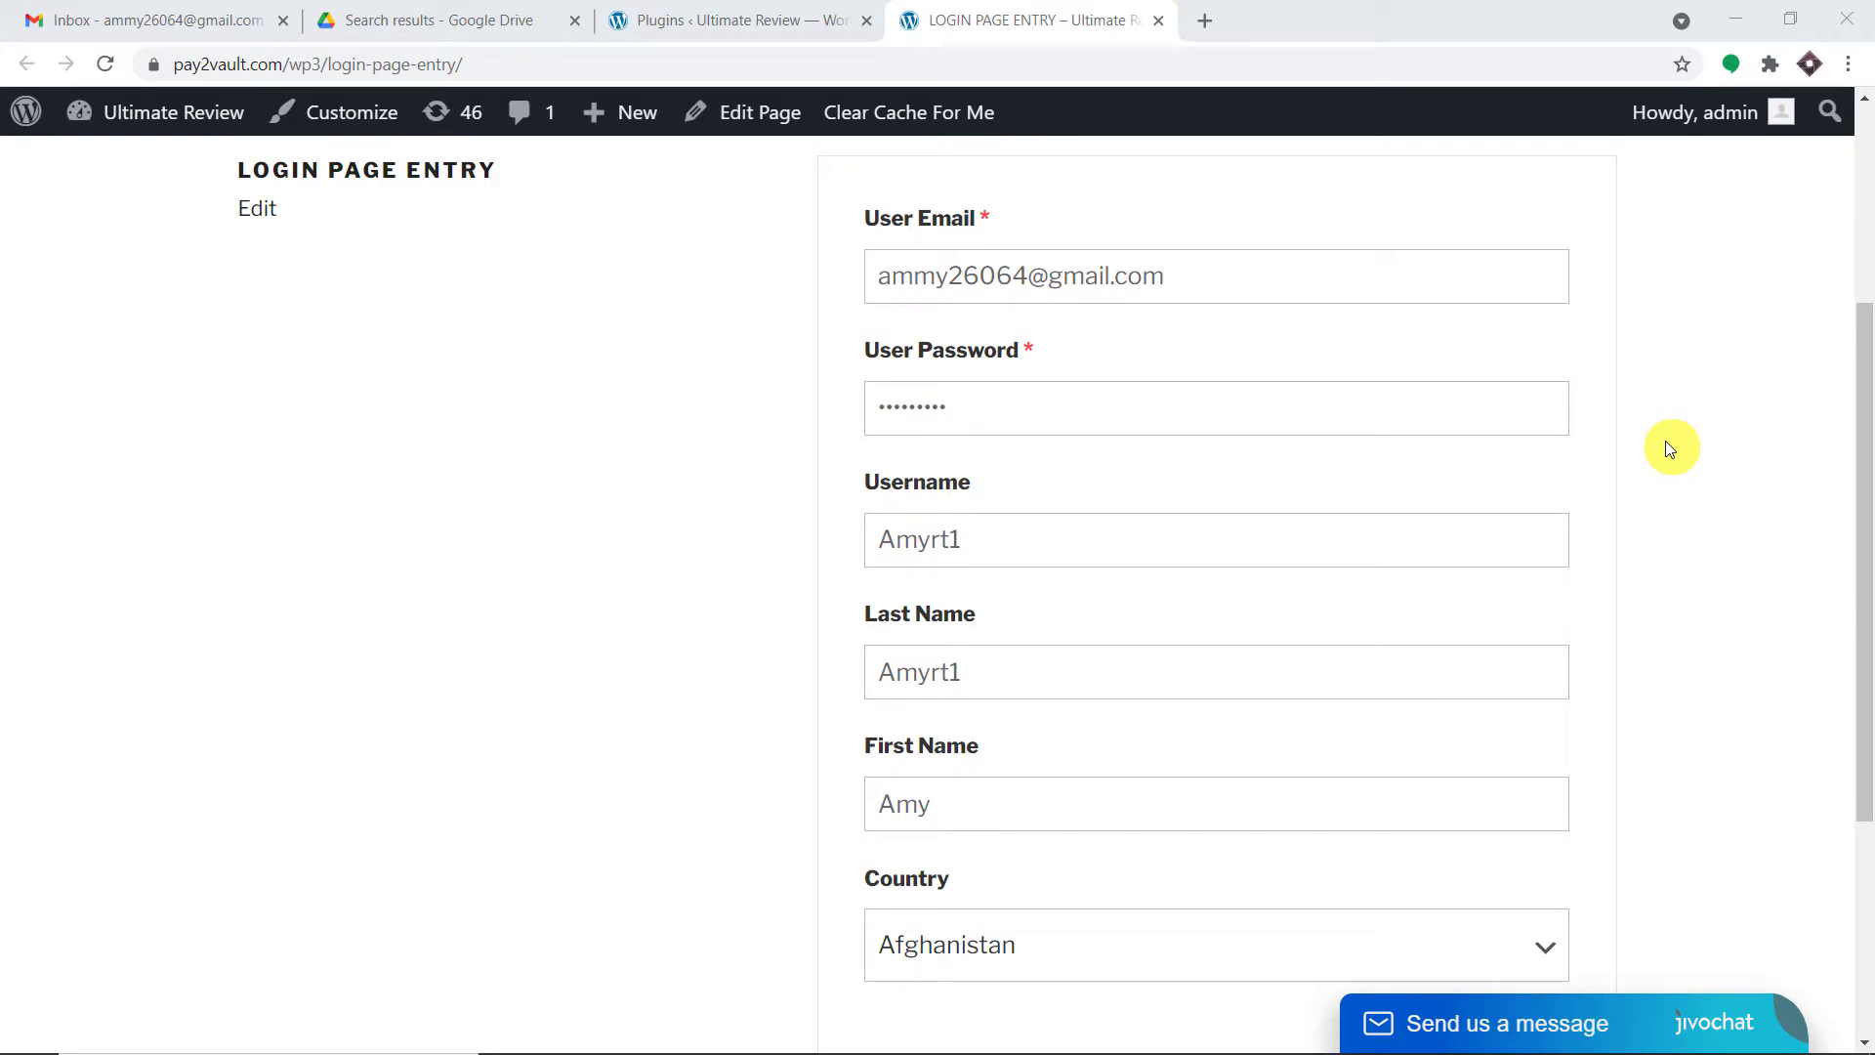
- Submit the Login Page Entry form after filling in email, password, names and country Afghanistan
scroll(1666, 447, up, 3)
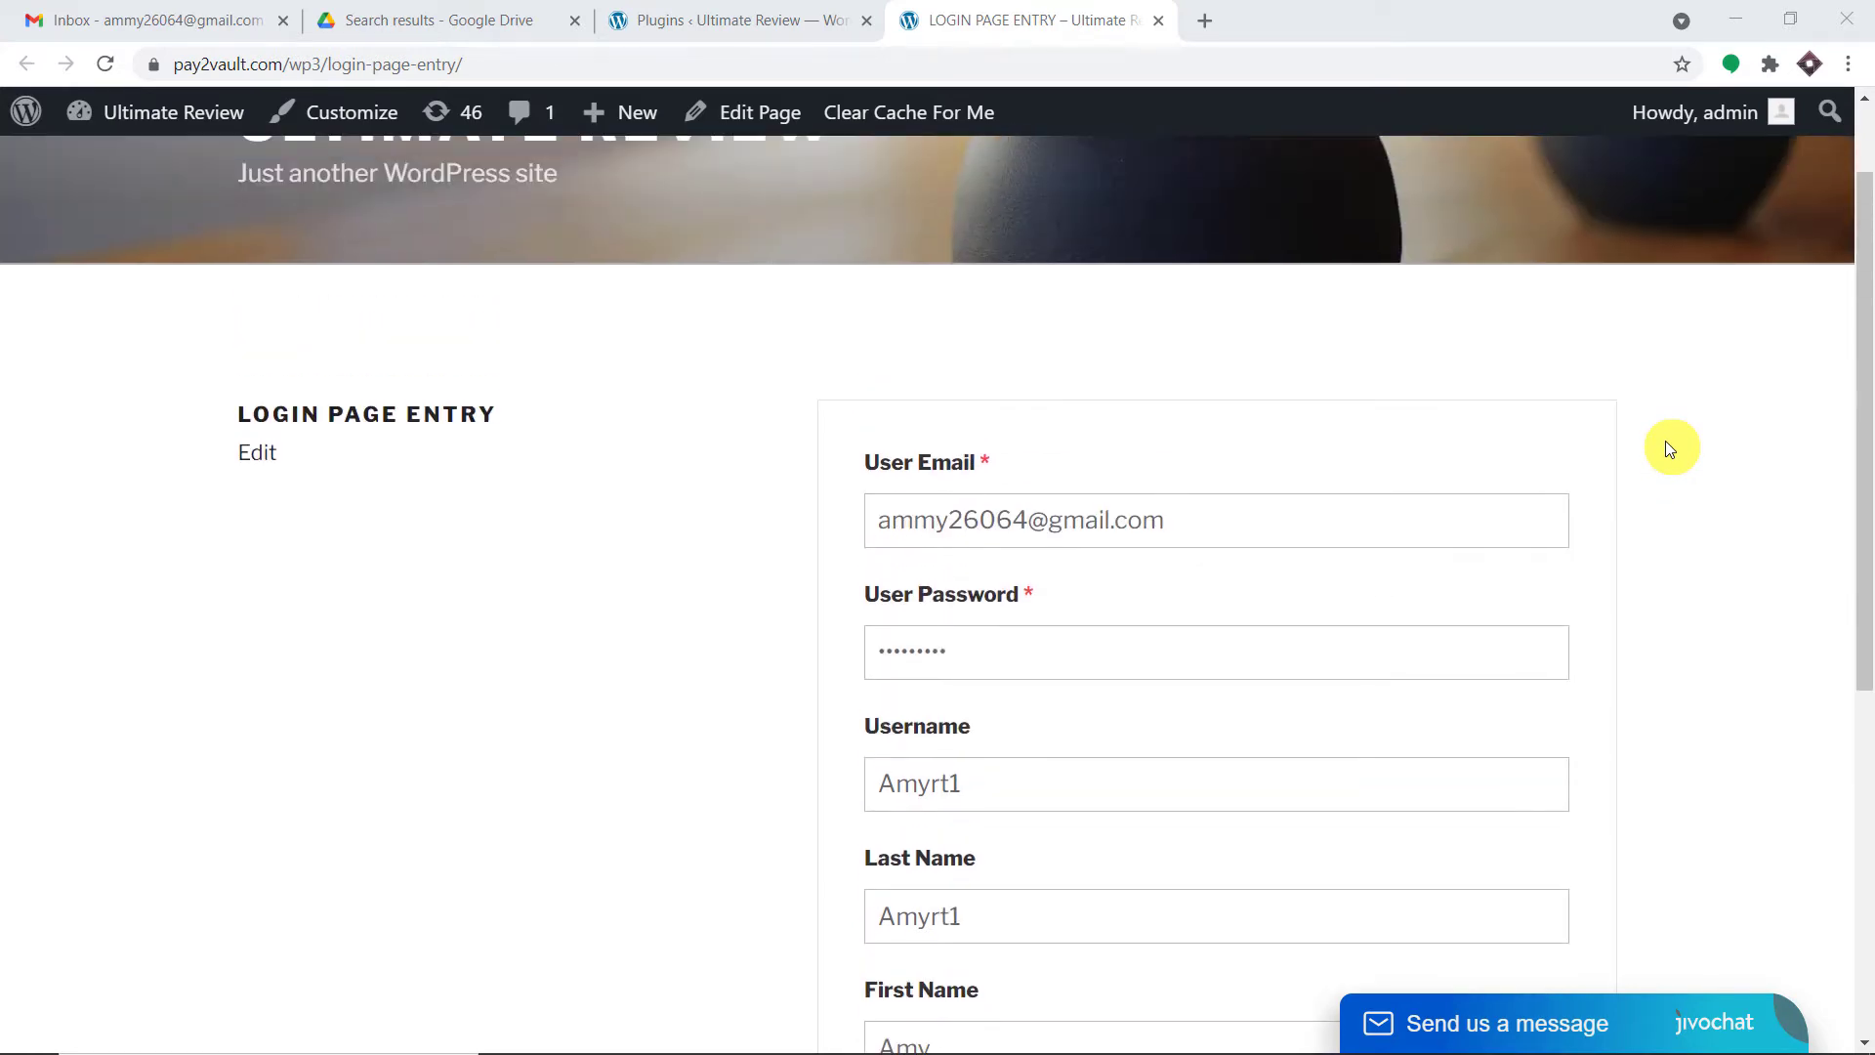
scroll(1092, 333, up, 1)
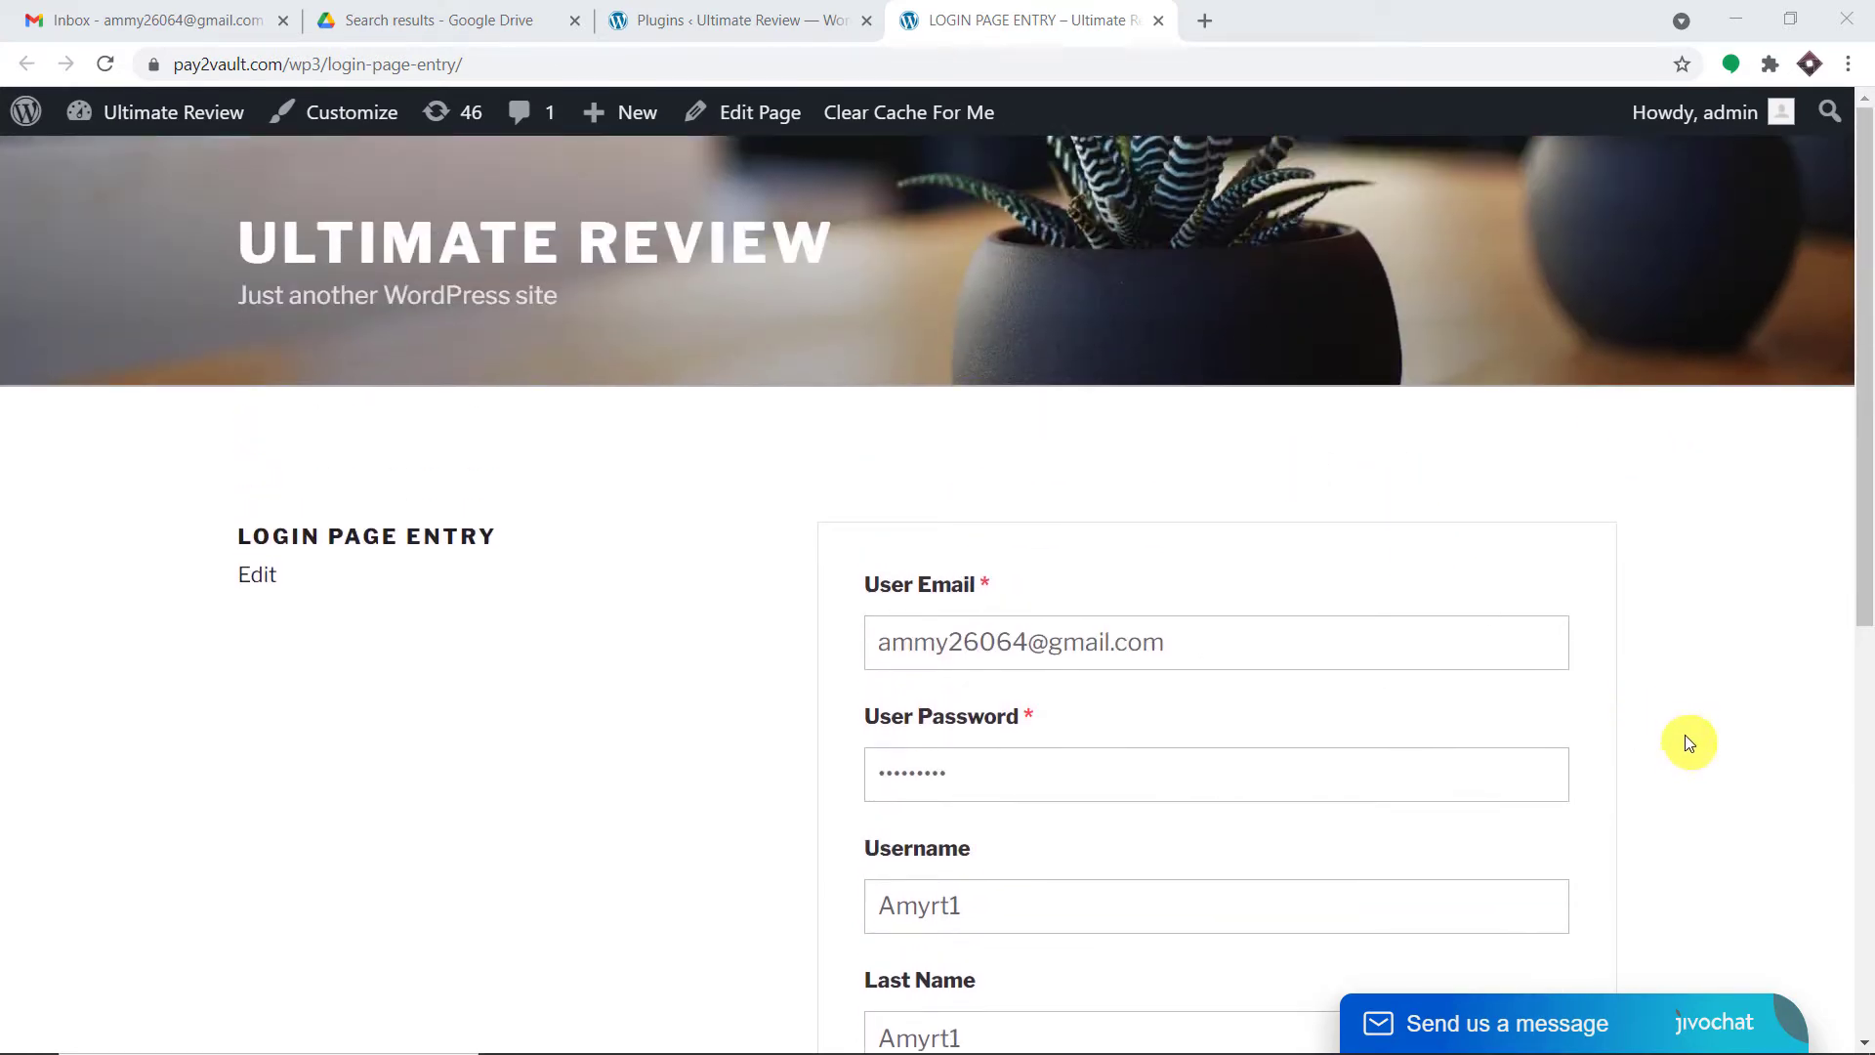
scroll(1699, 727, down, 3)
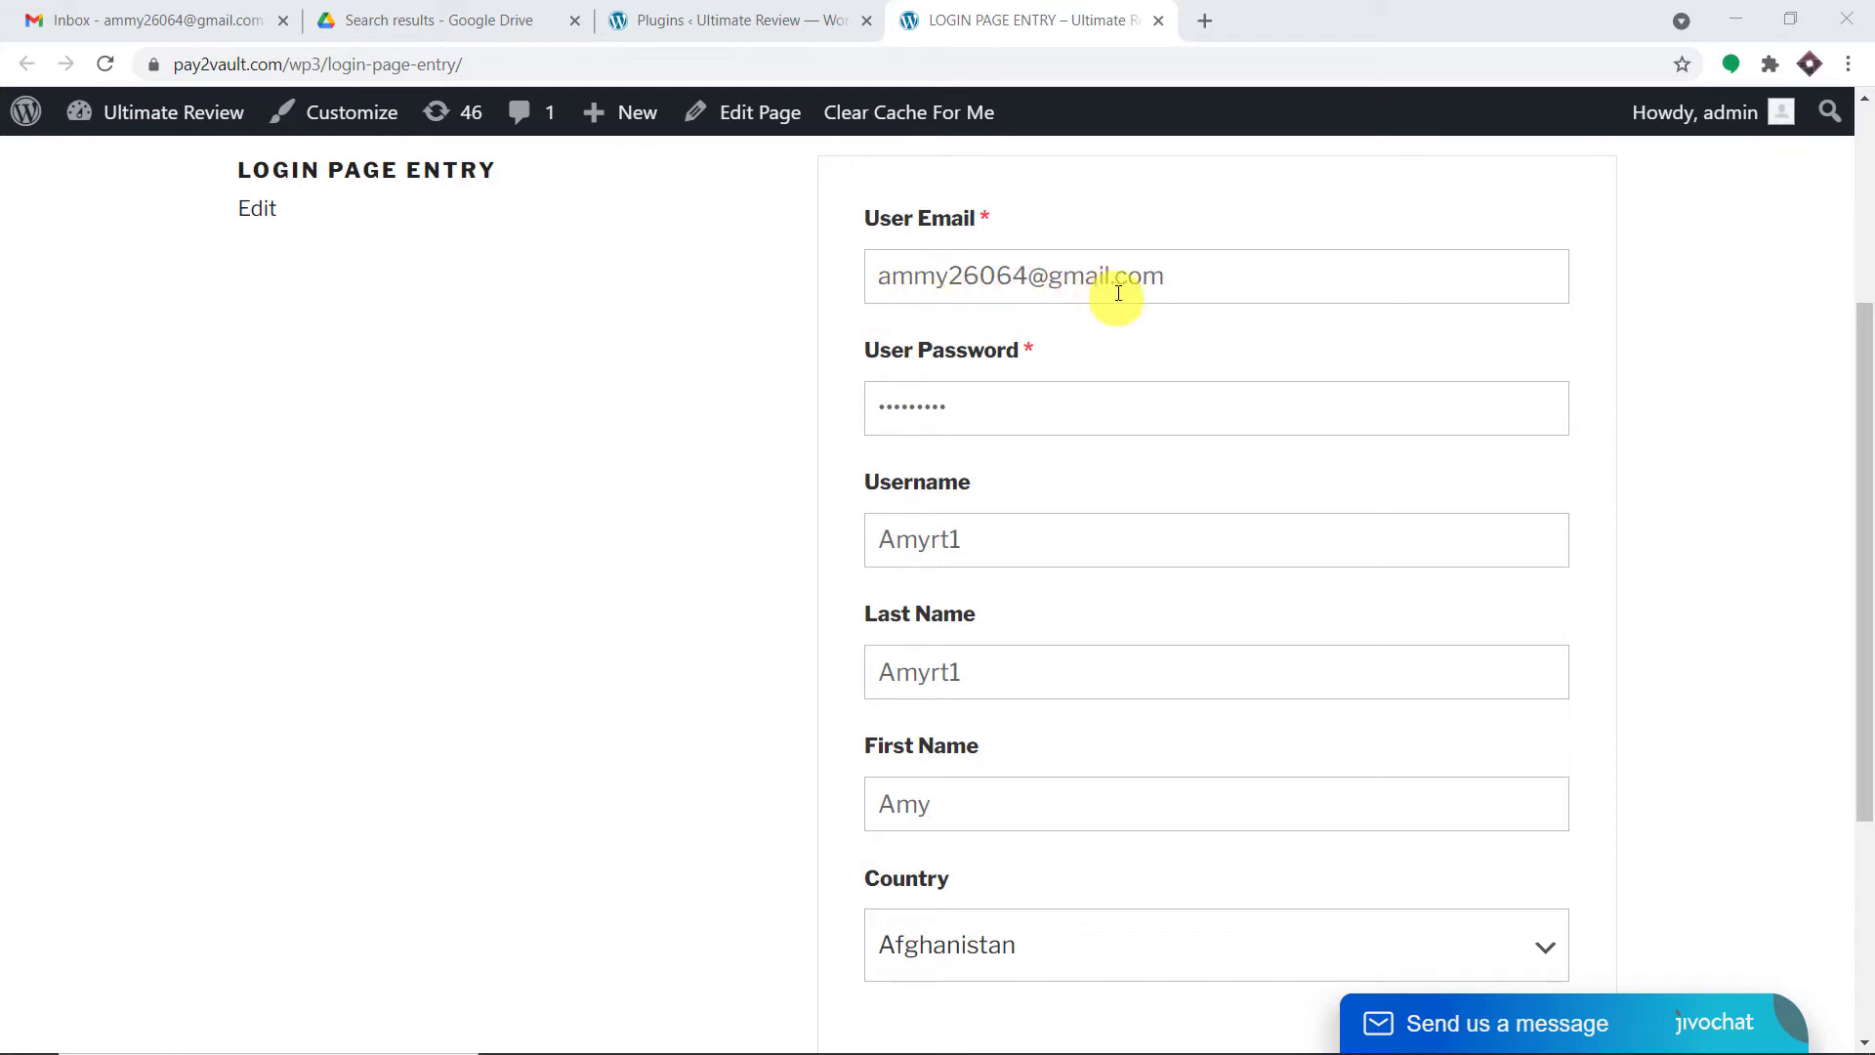
scroll(1334, 376, down, 1)
scroll(1338, 387, down, 2)
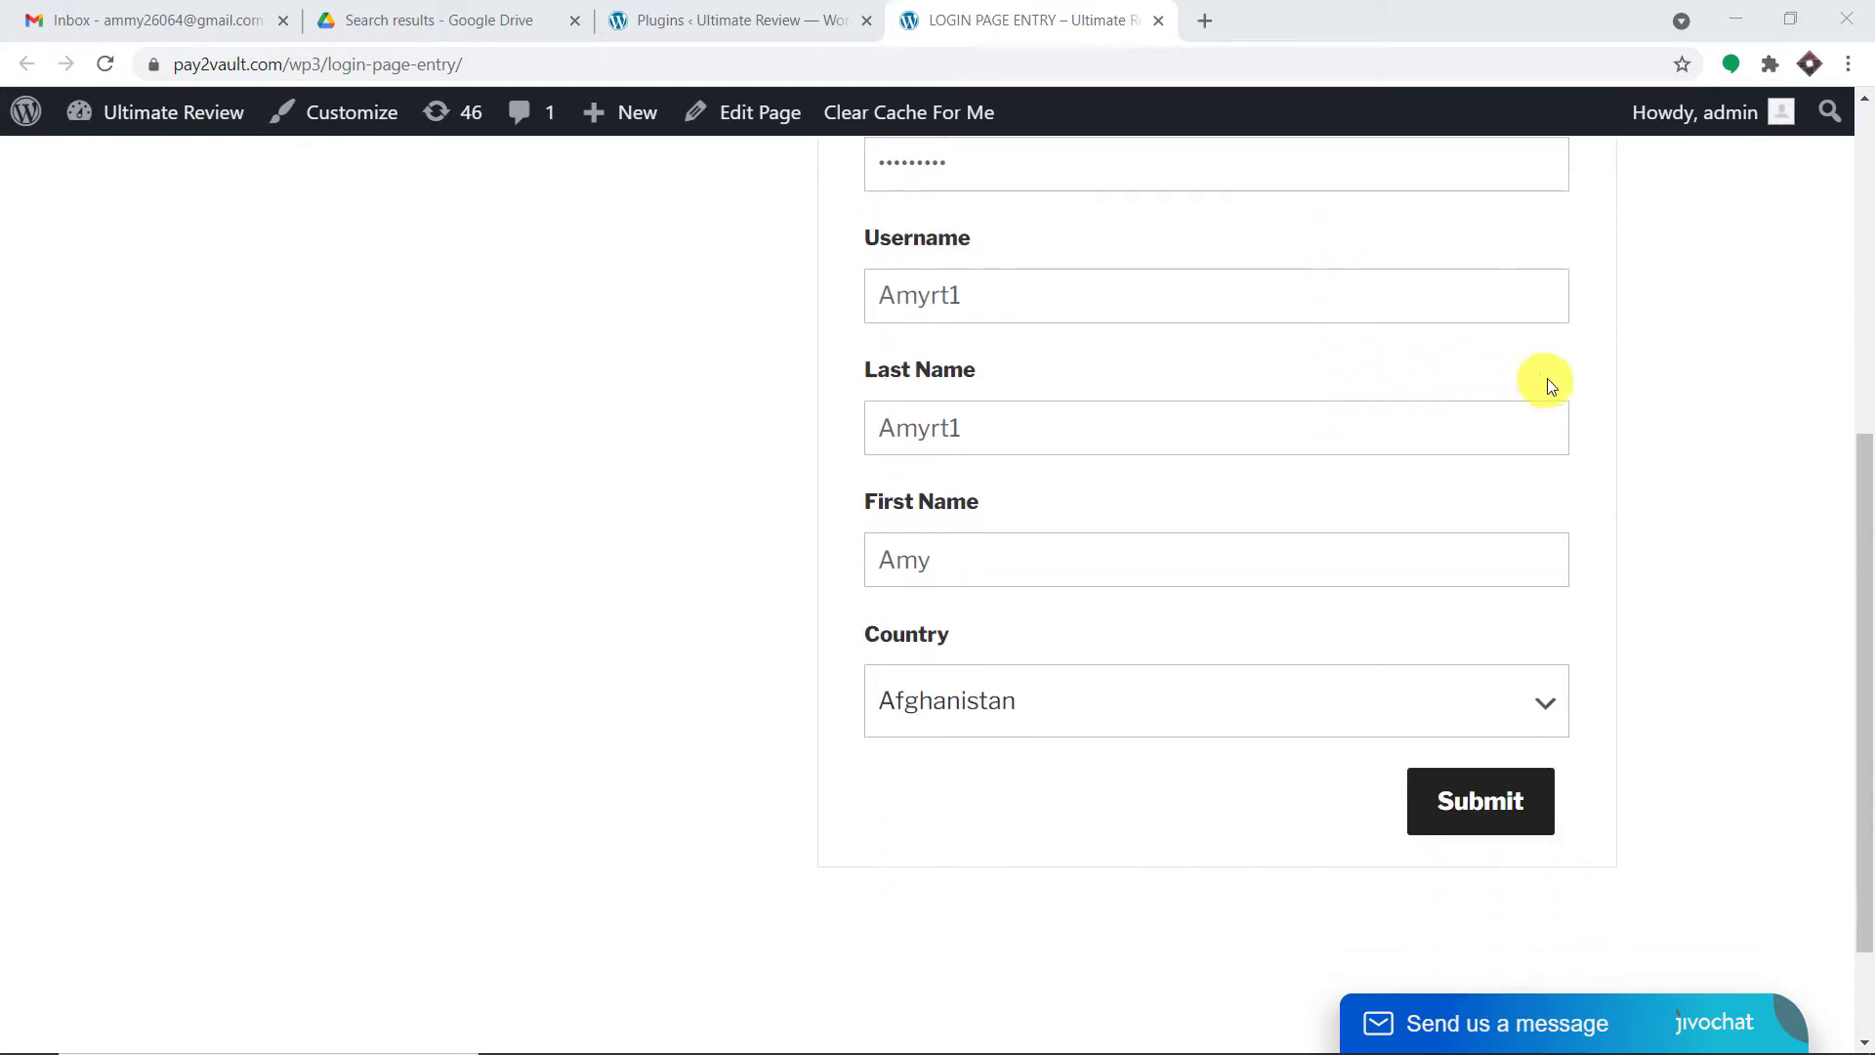
click(1479, 819)
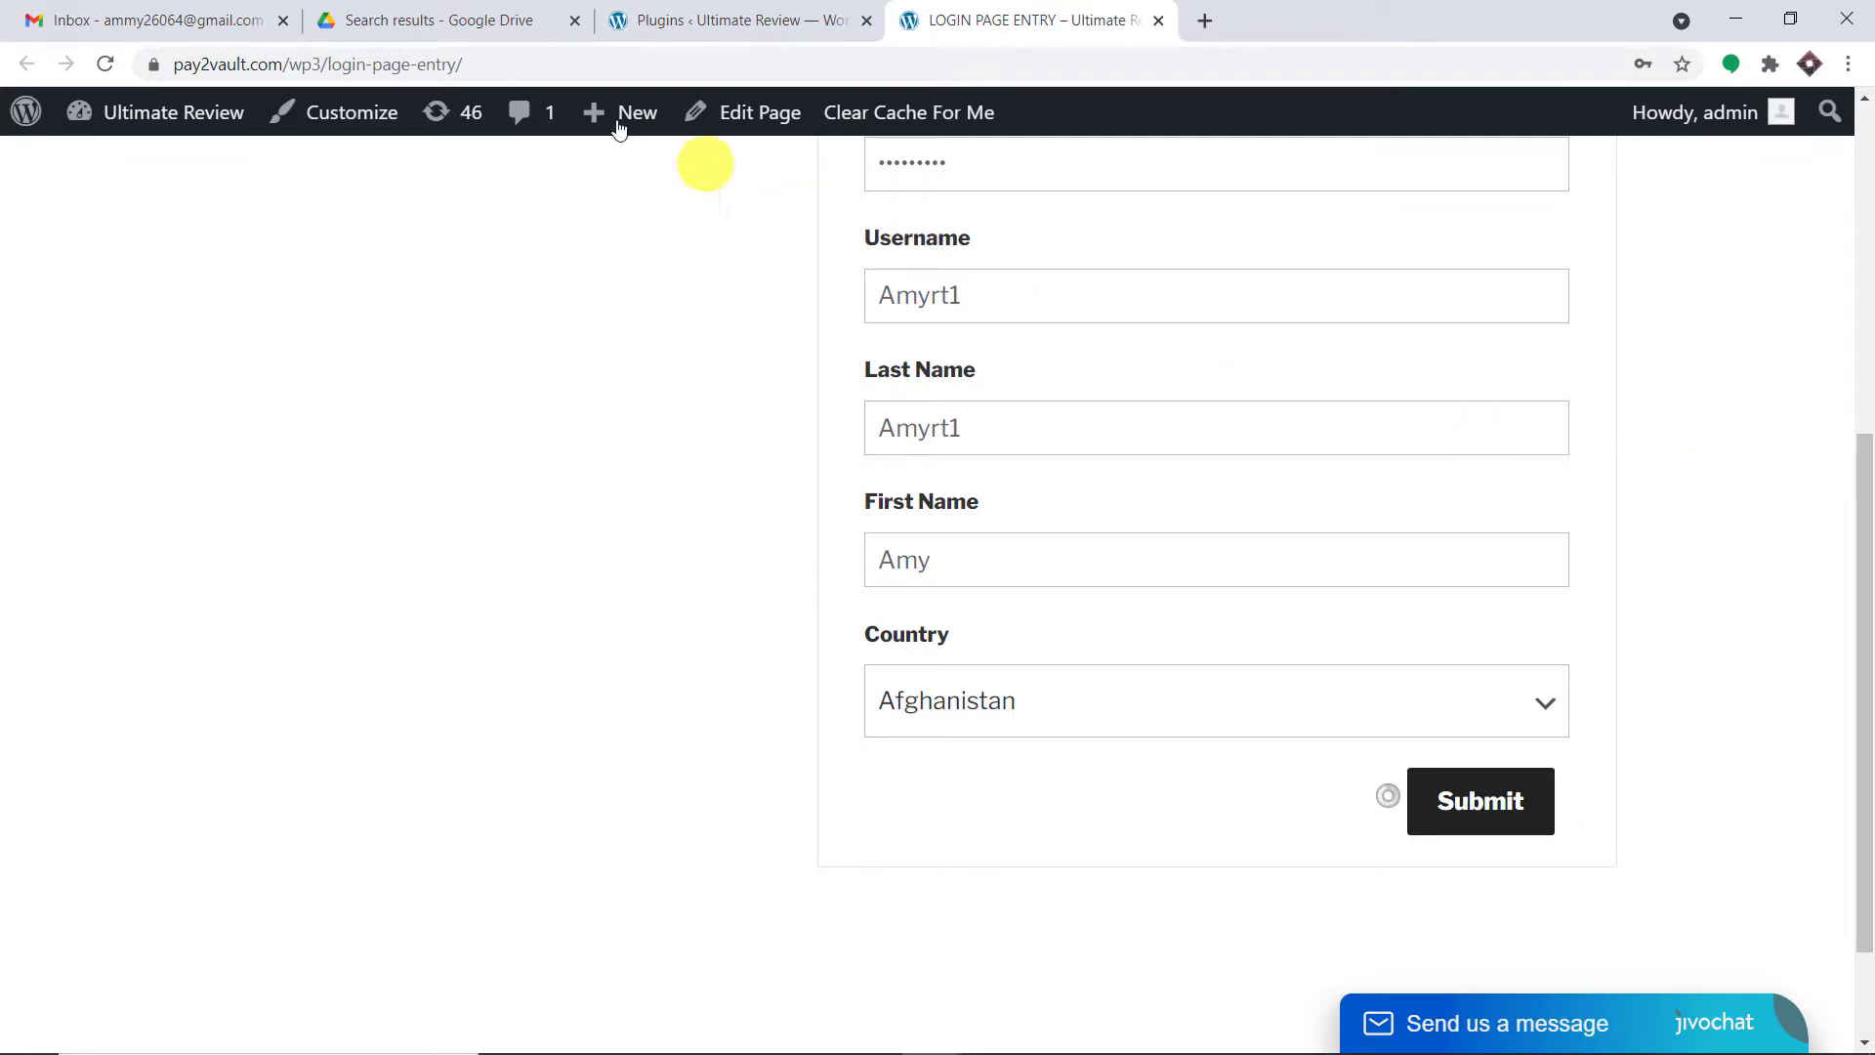
- Check the guidelines PDF in Drive and the signed-in Gmail address, then return to registration
click(485, 25)
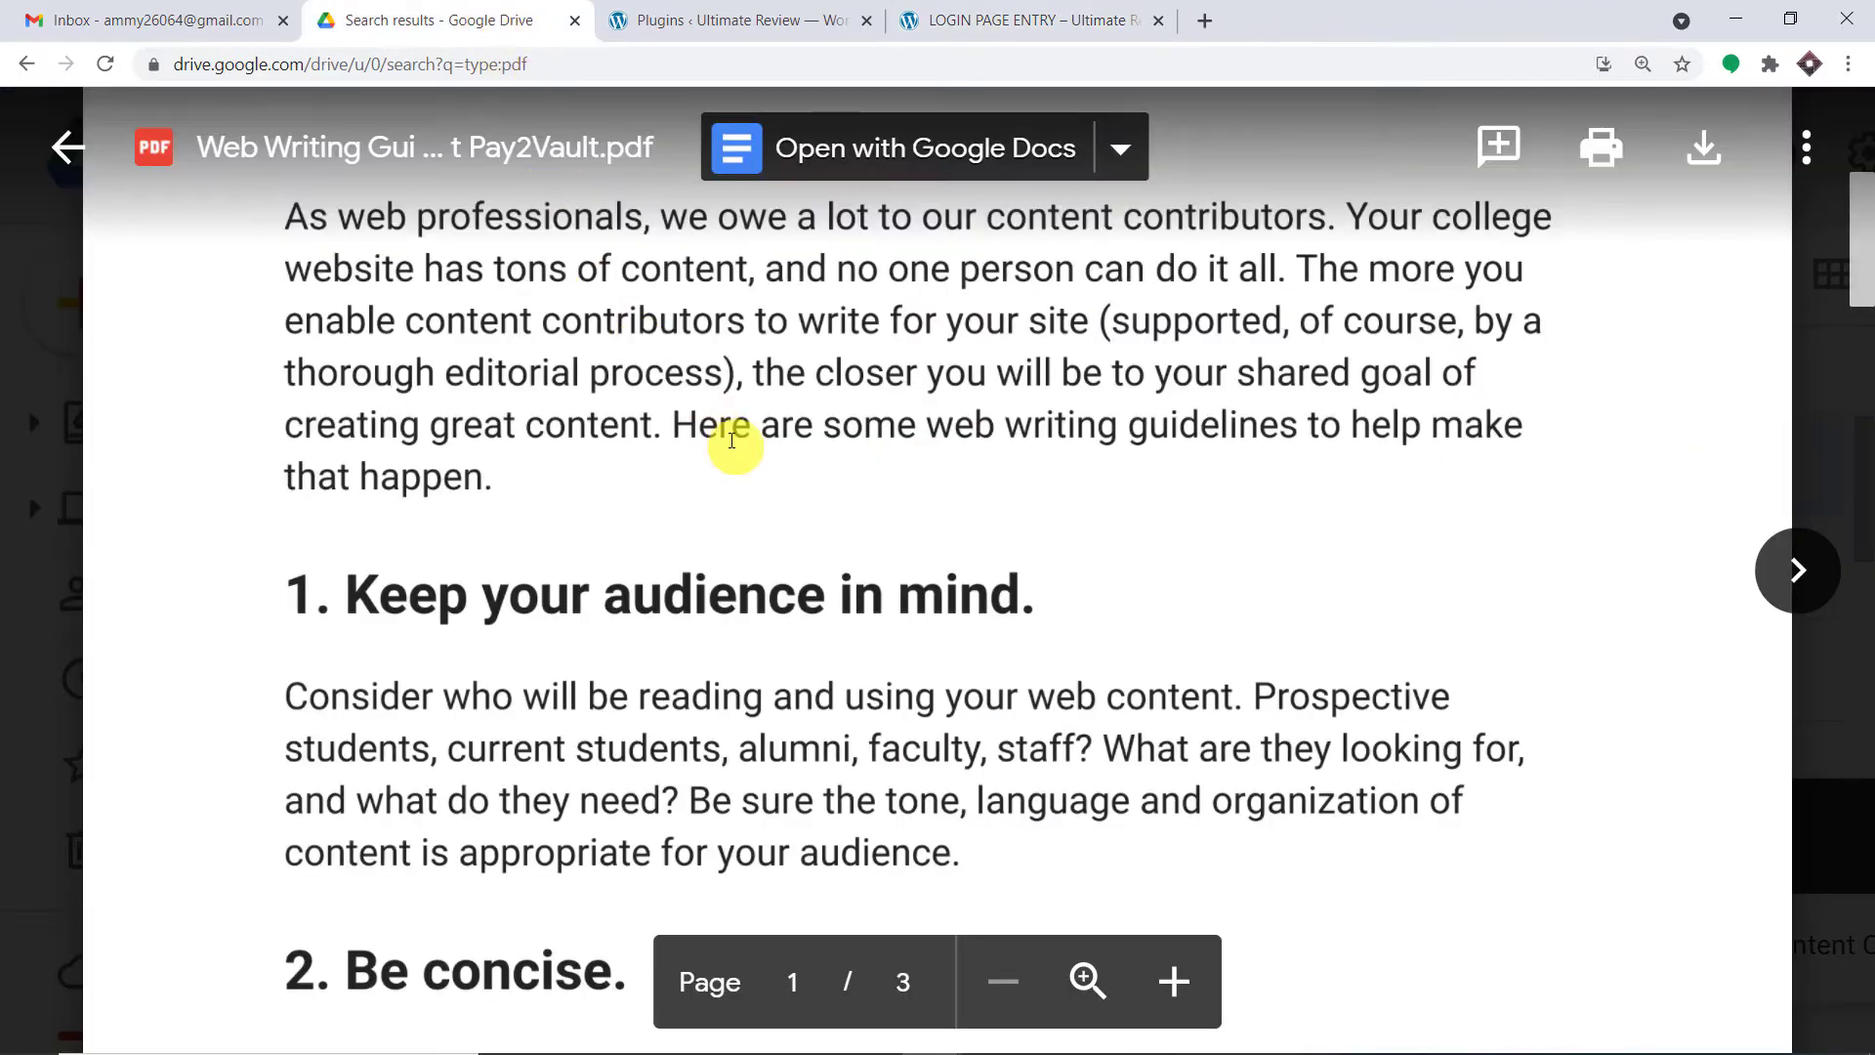
scroll(731, 441, up, 5)
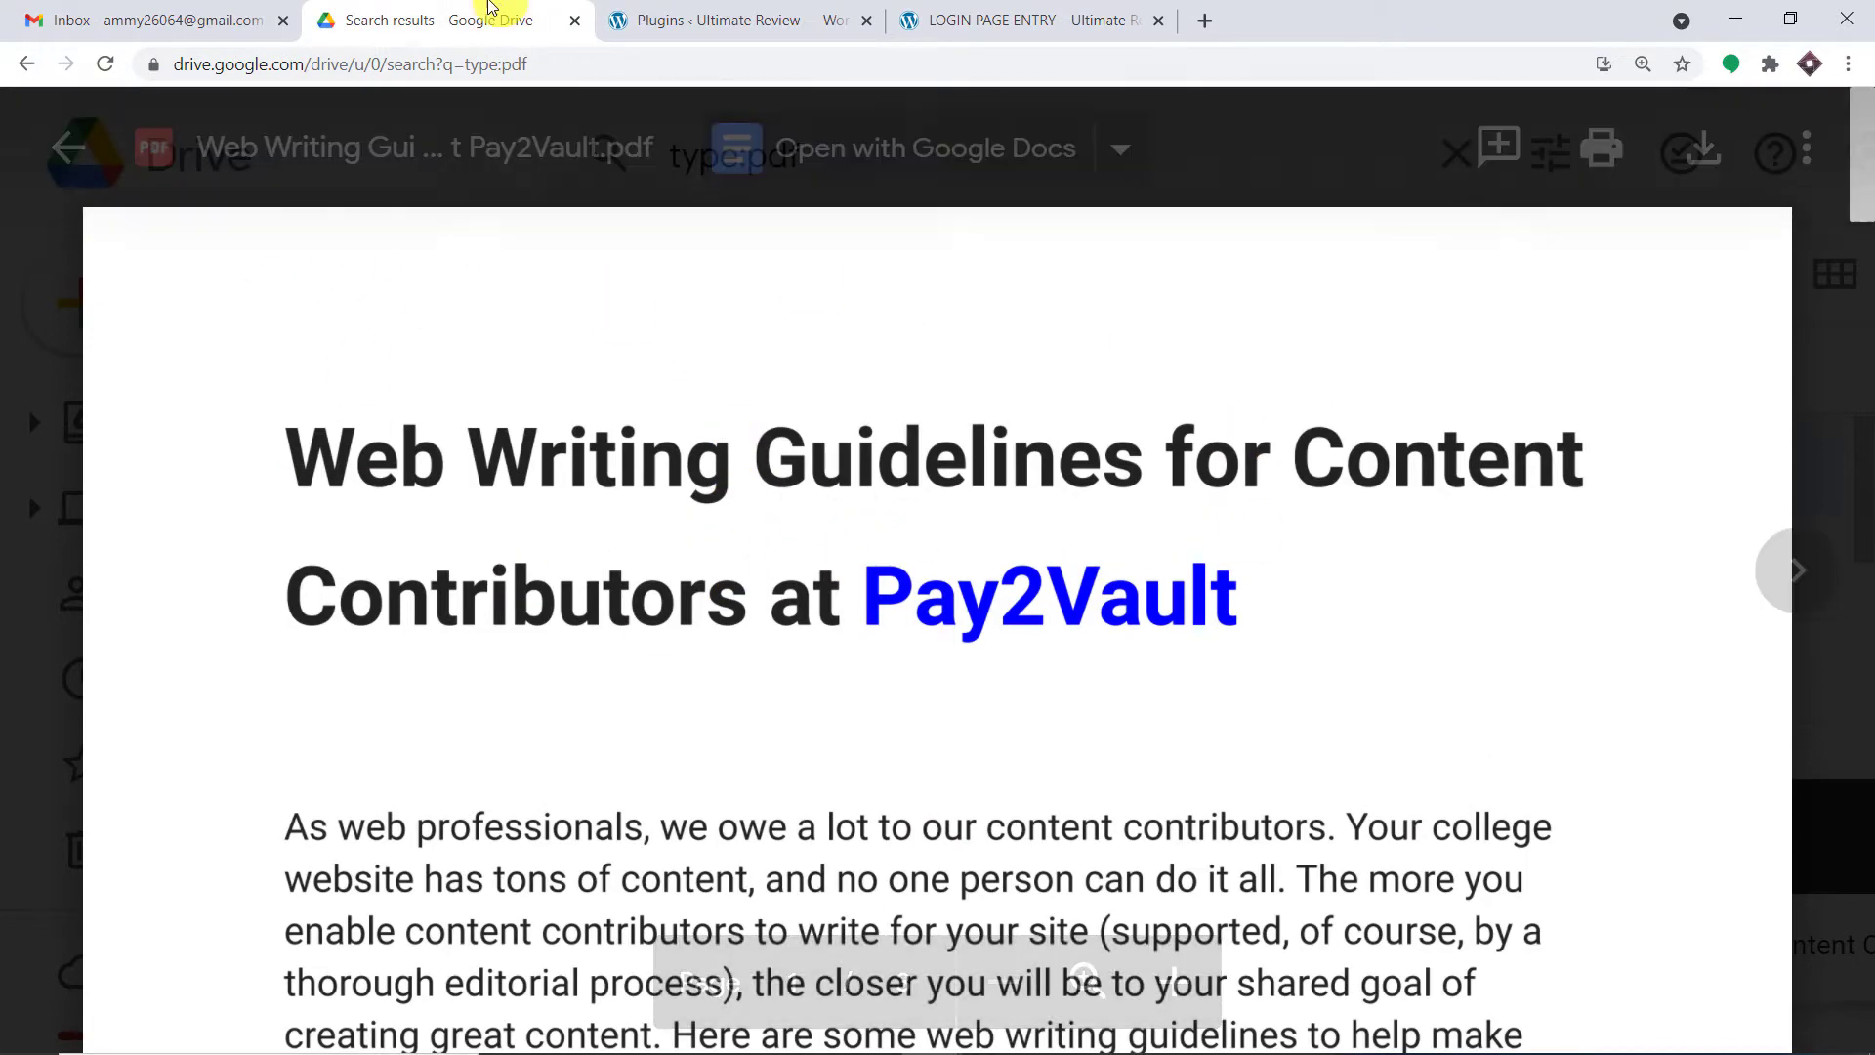
click(176, 20)
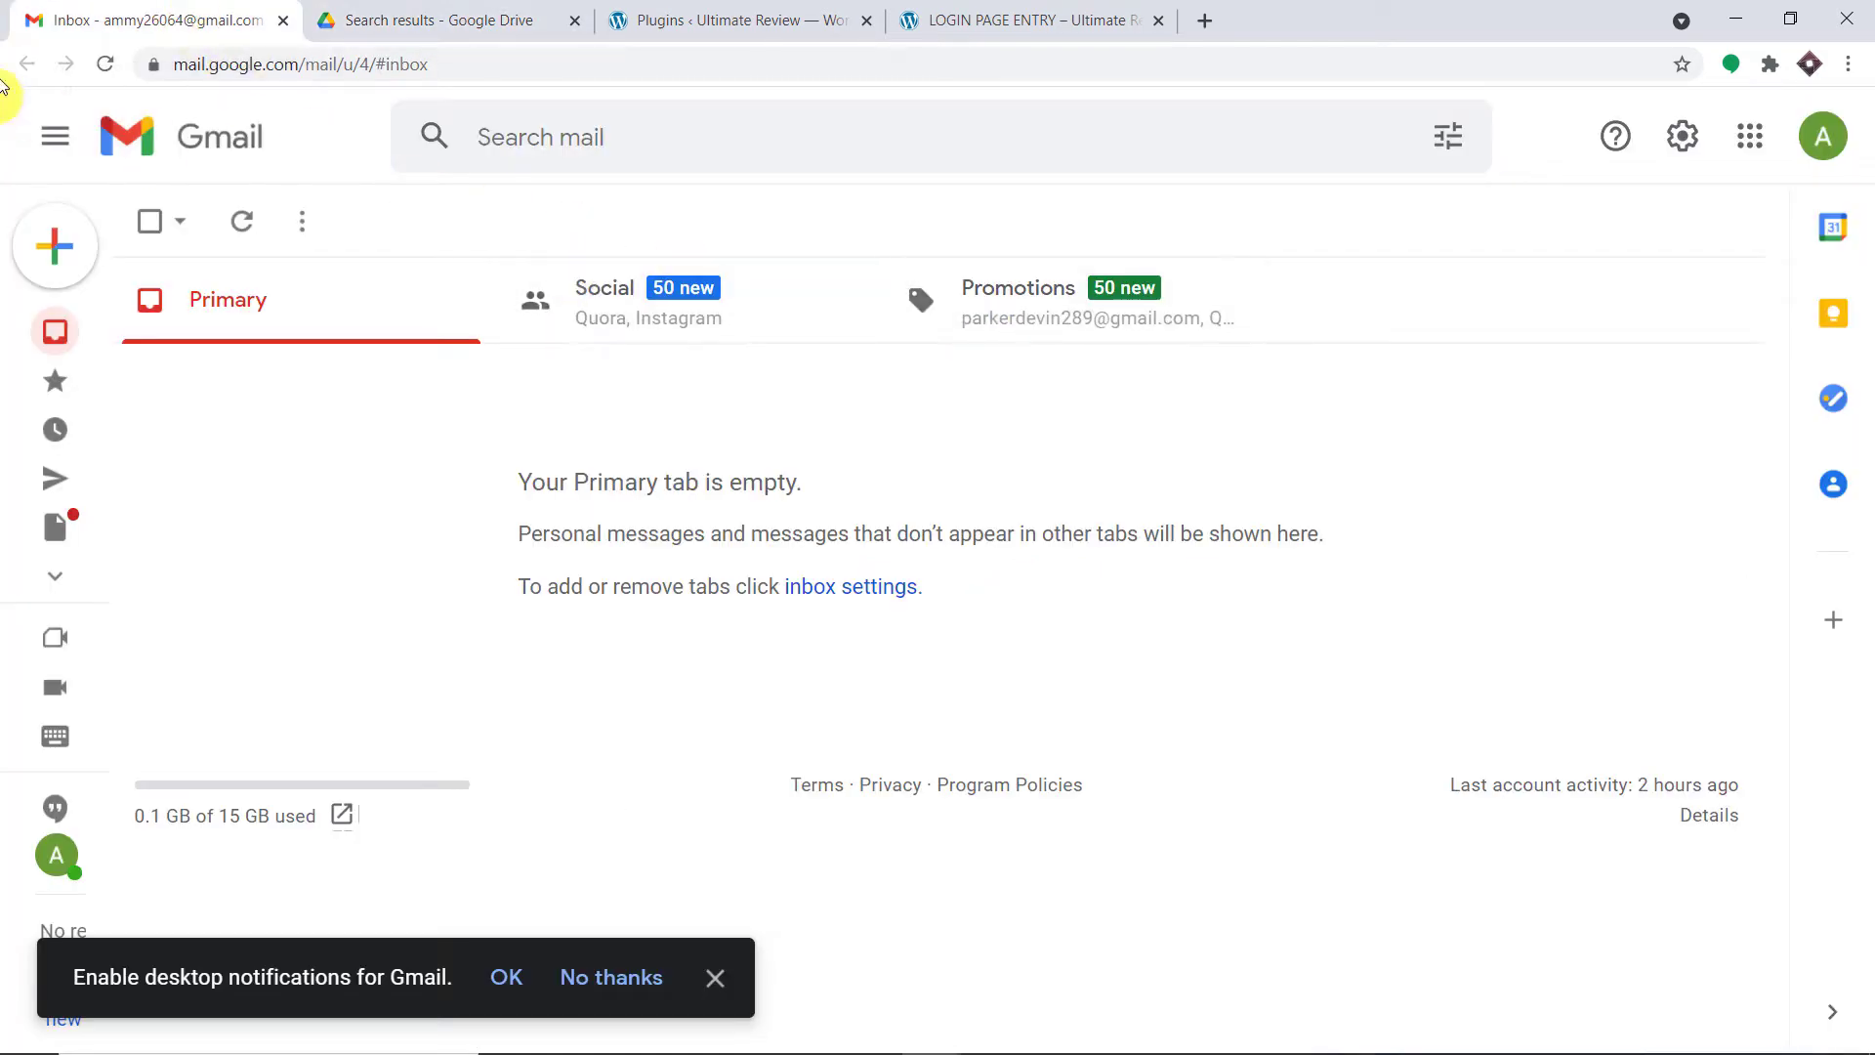
click(1822, 136)
triple_click(1696, 408)
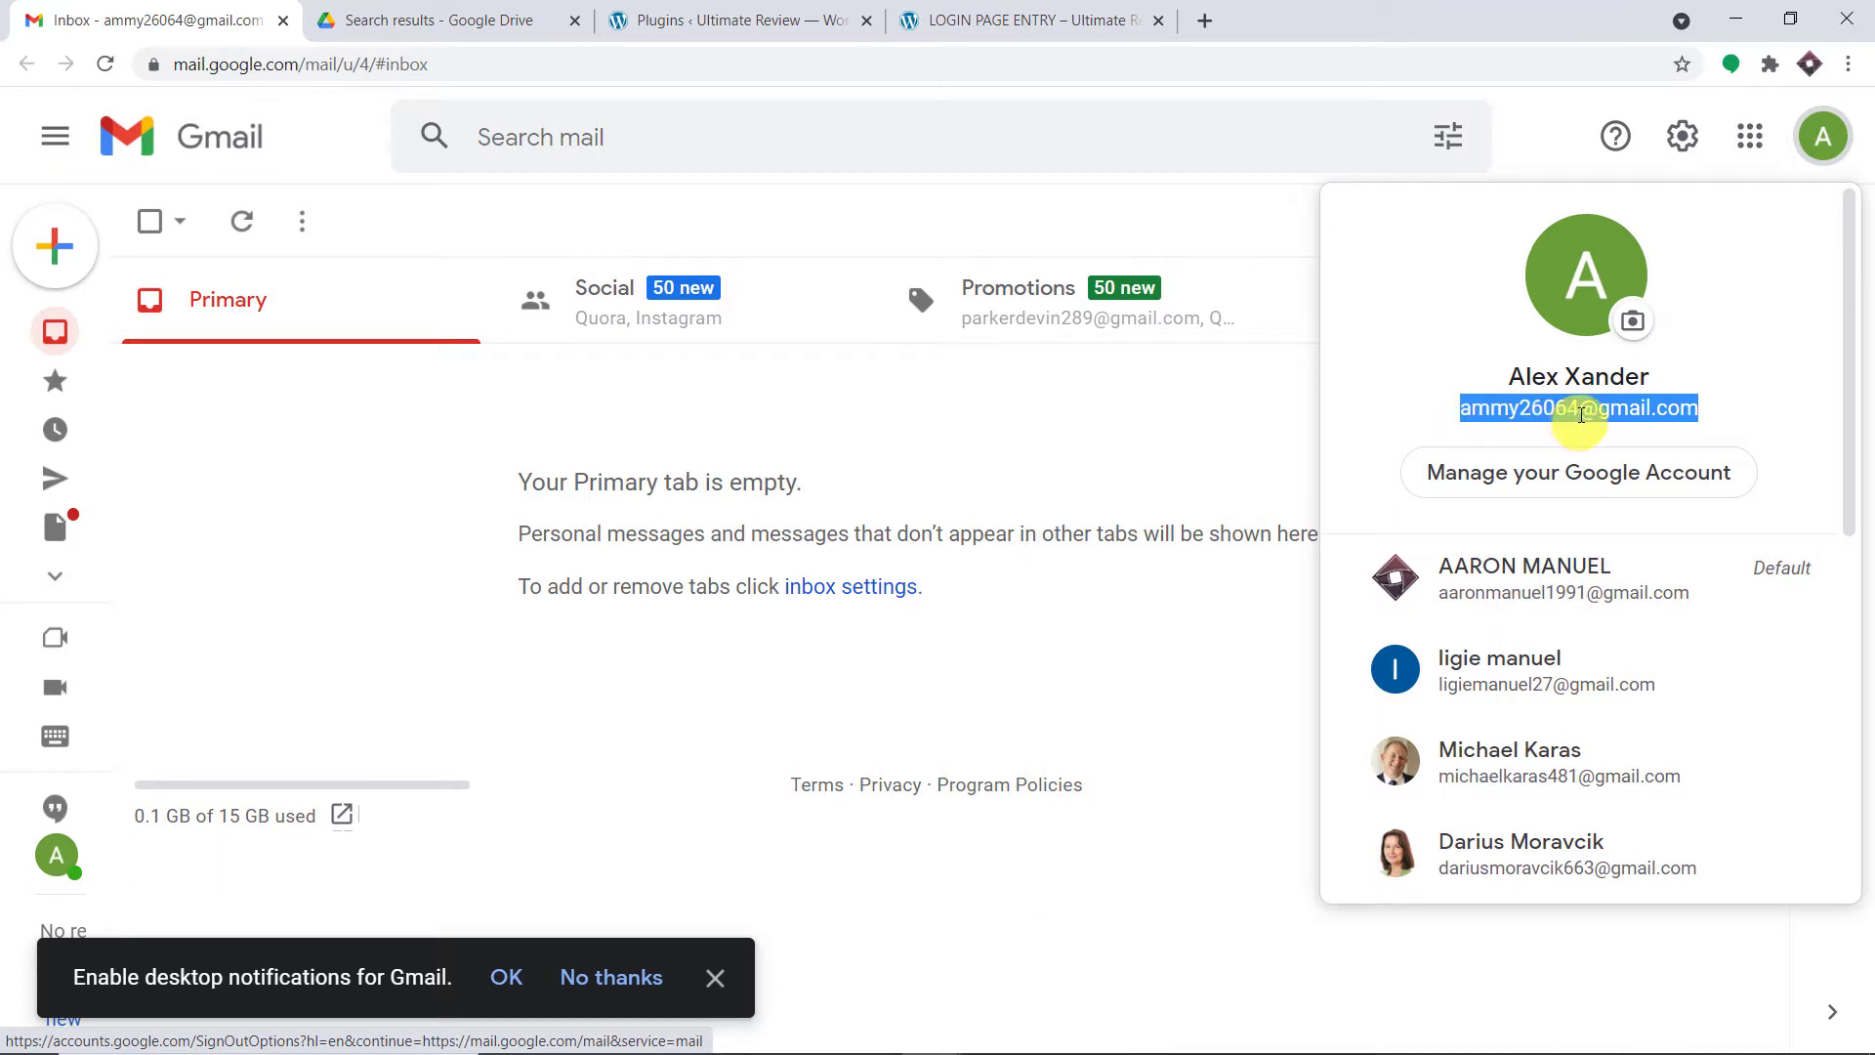
click(1097, 17)
scroll(1632, 406, down, 3)
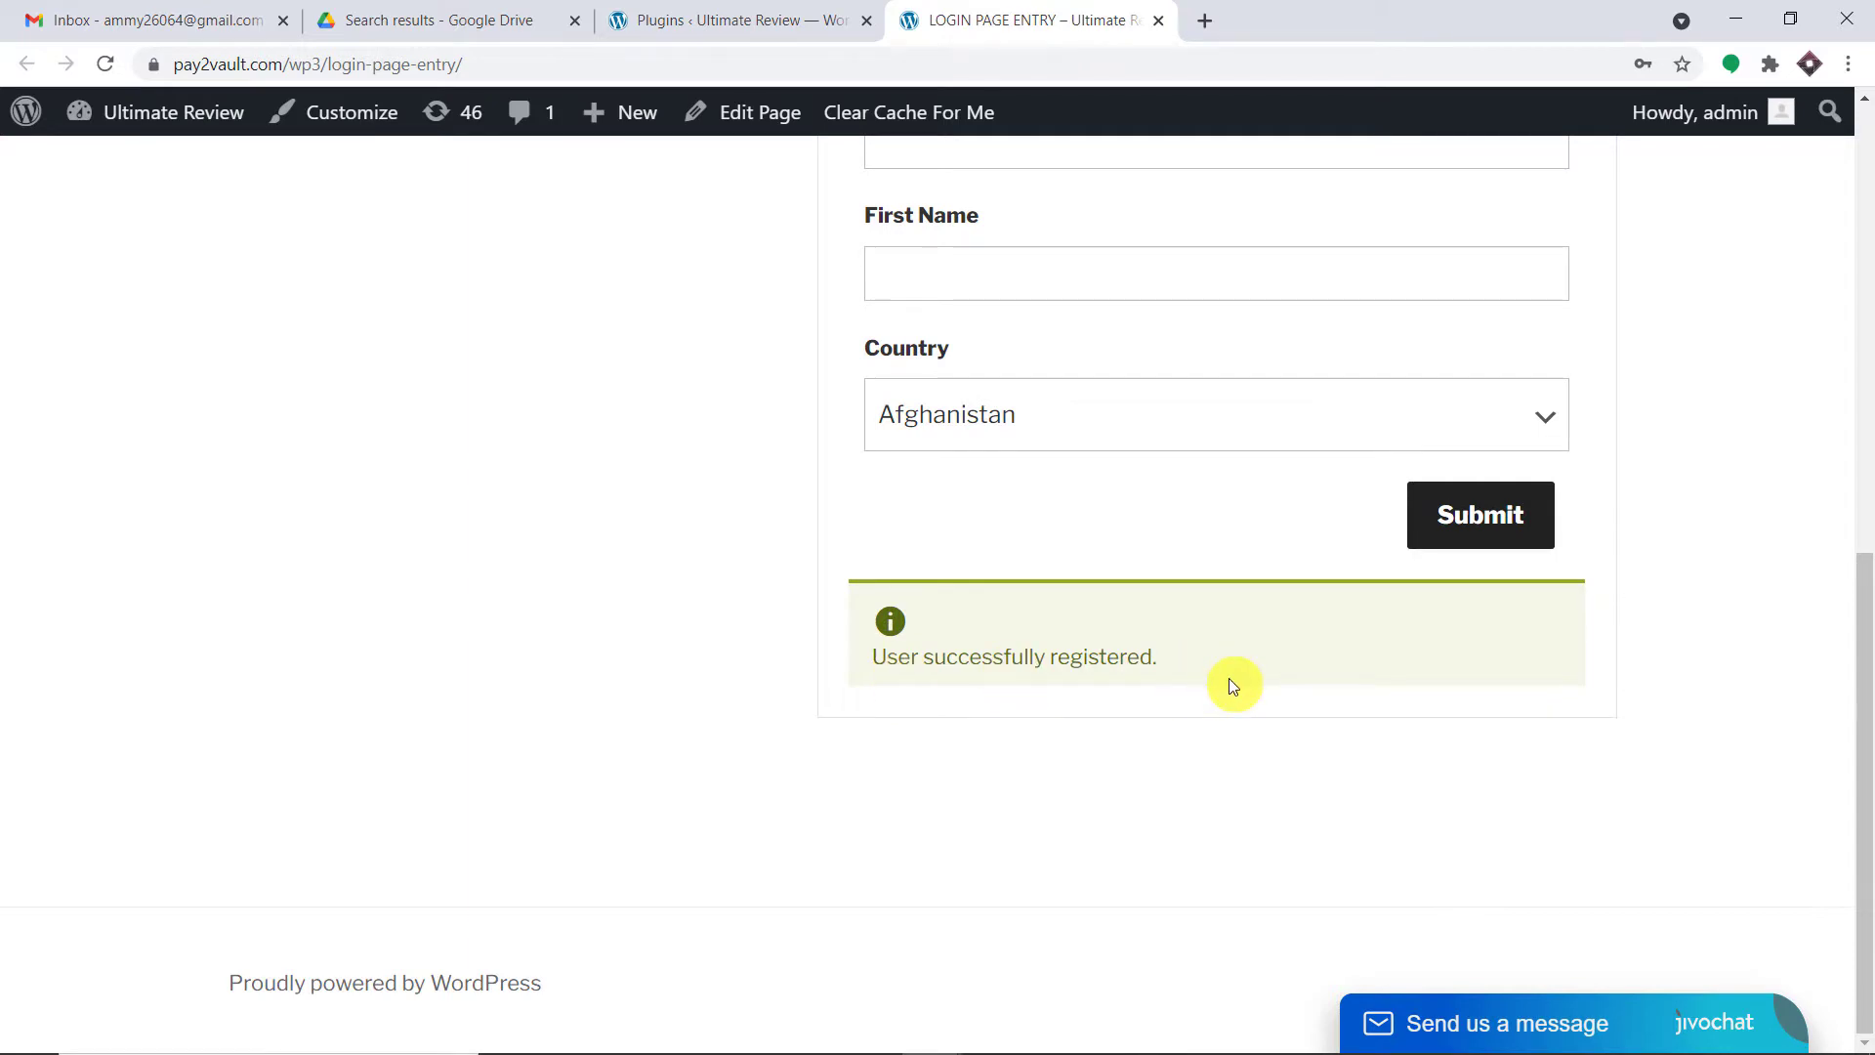
- Open the 'Item shared with you' email in Gmail and scroll to its PDF preview
click(244, 8)
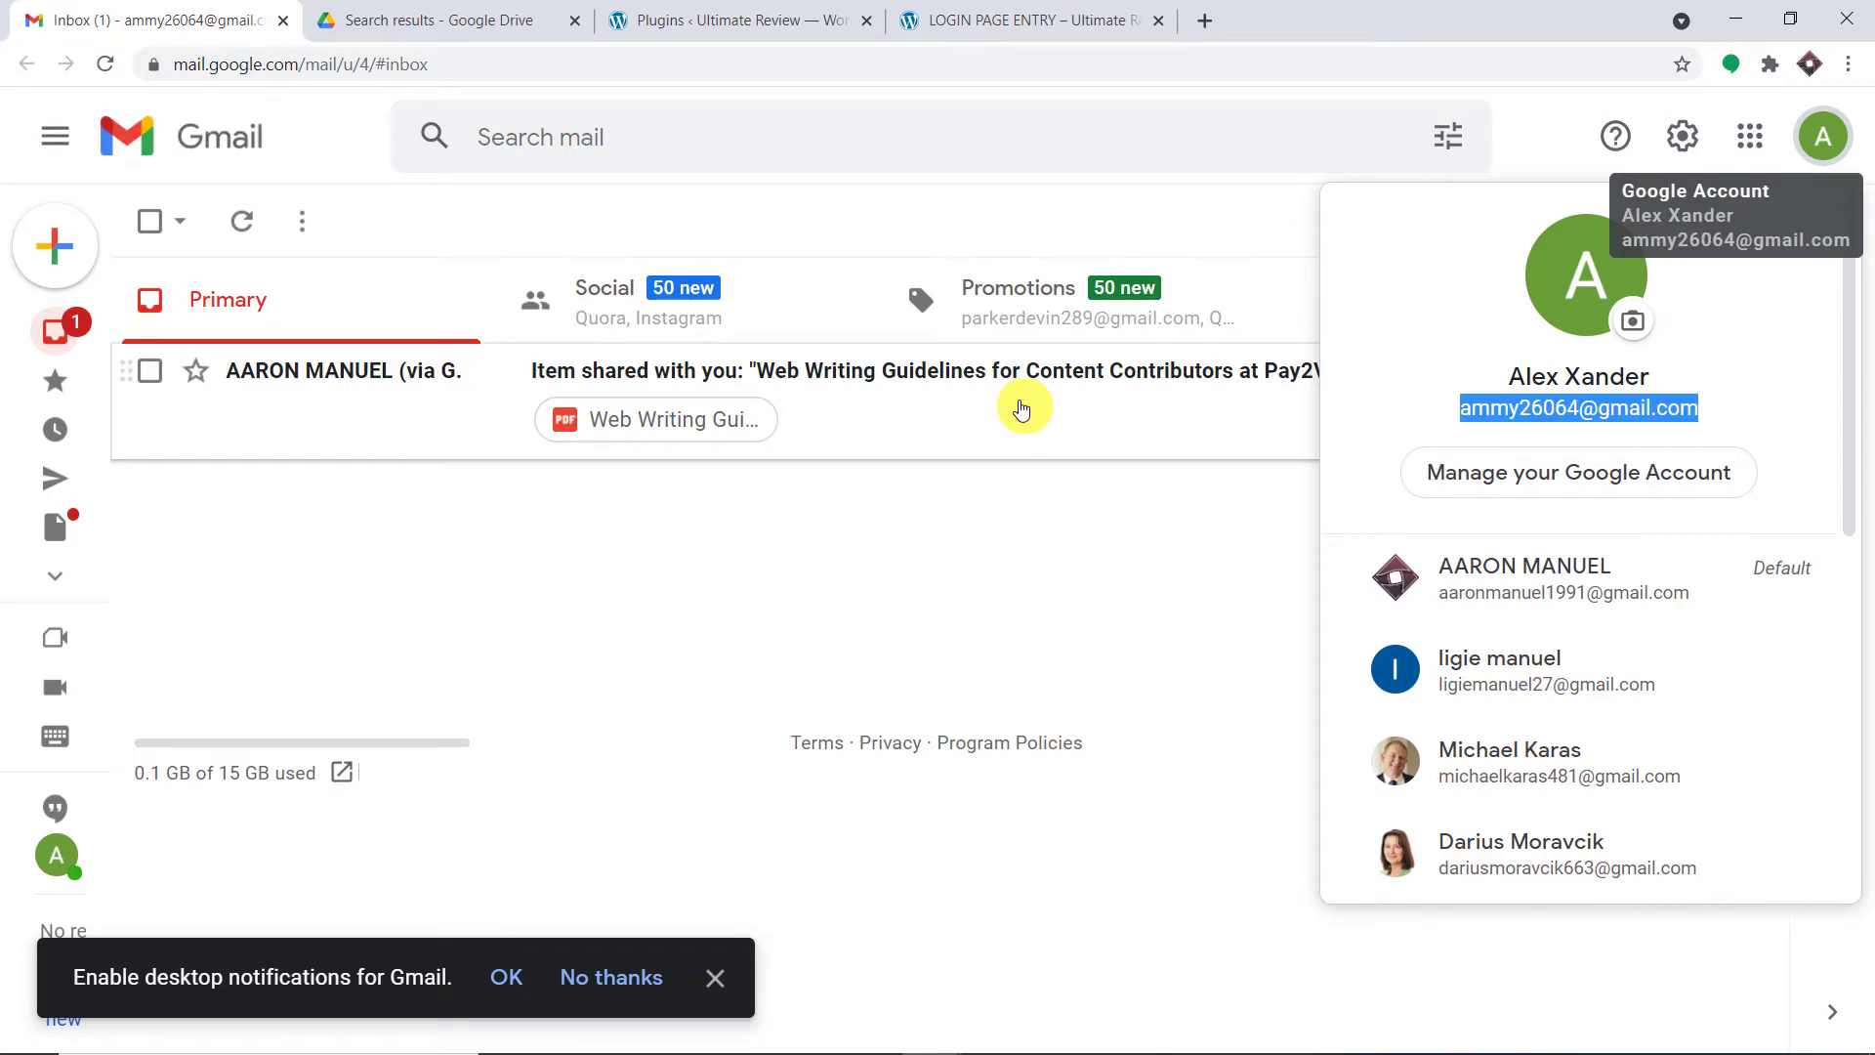
click(1021, 408)
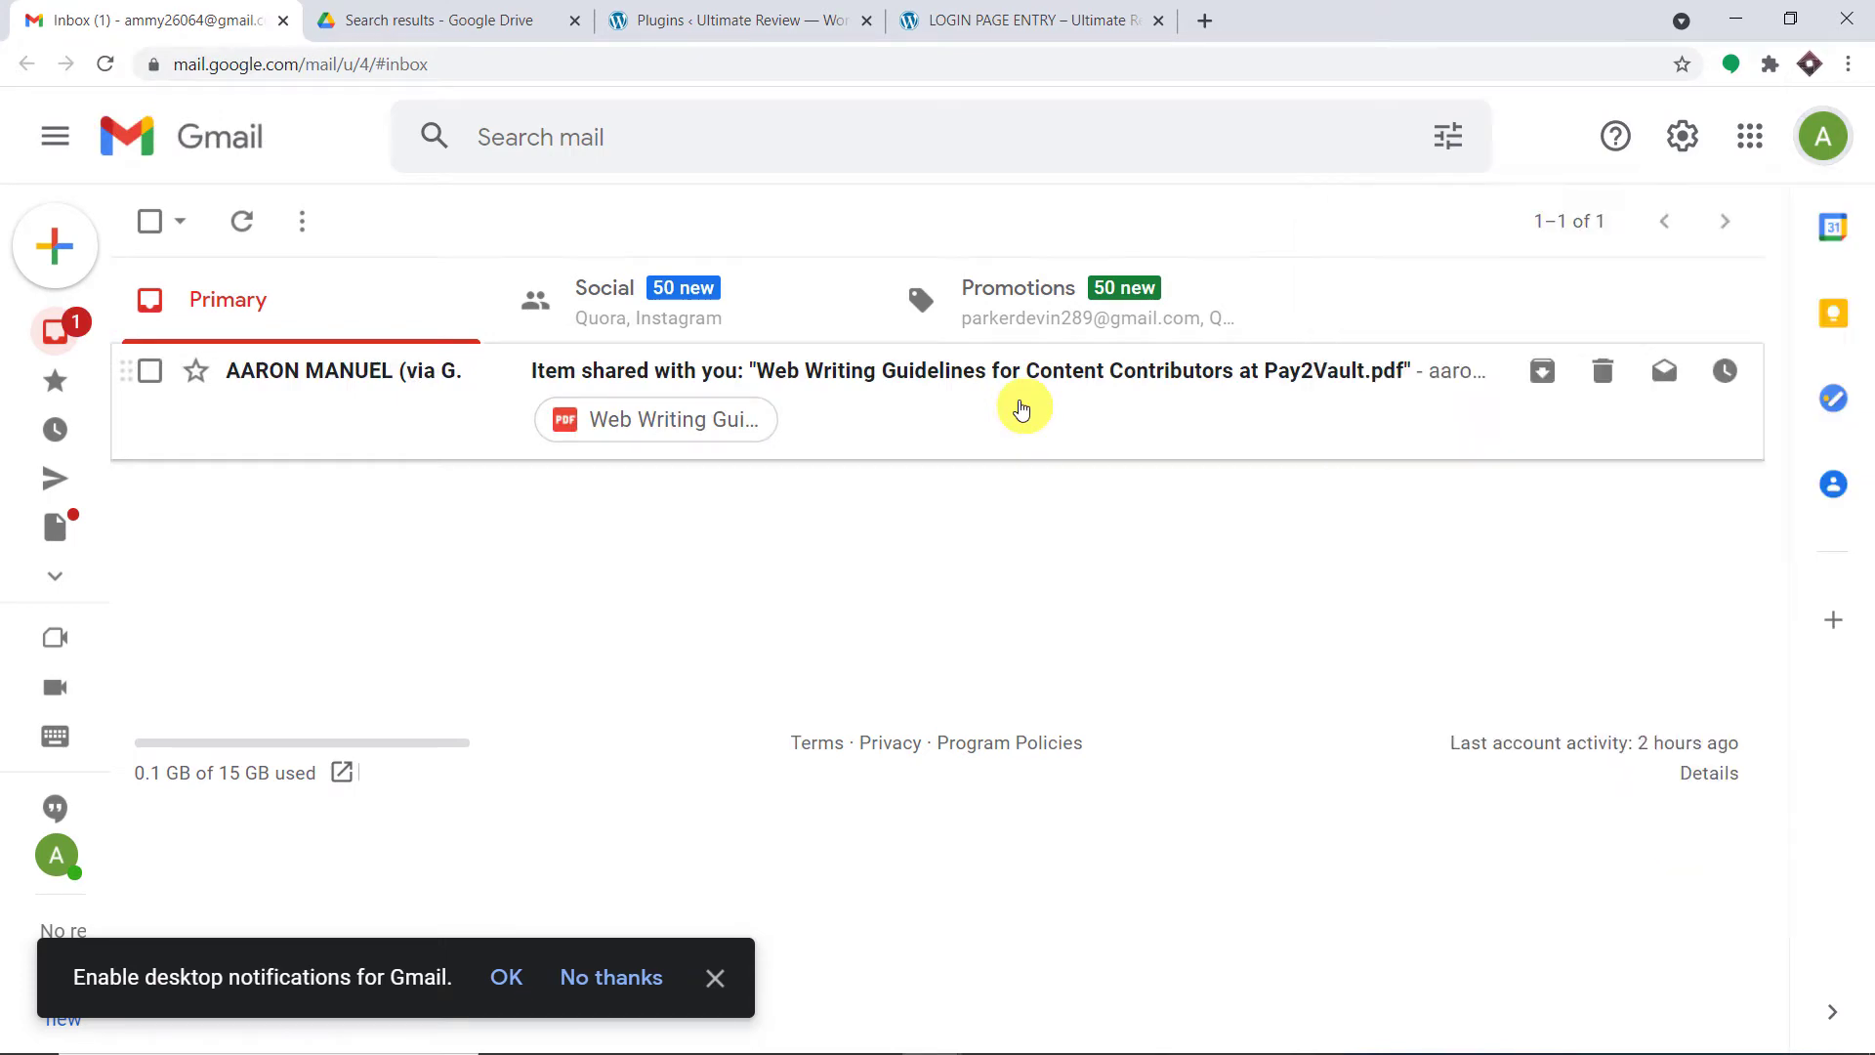
click(1016, 406)
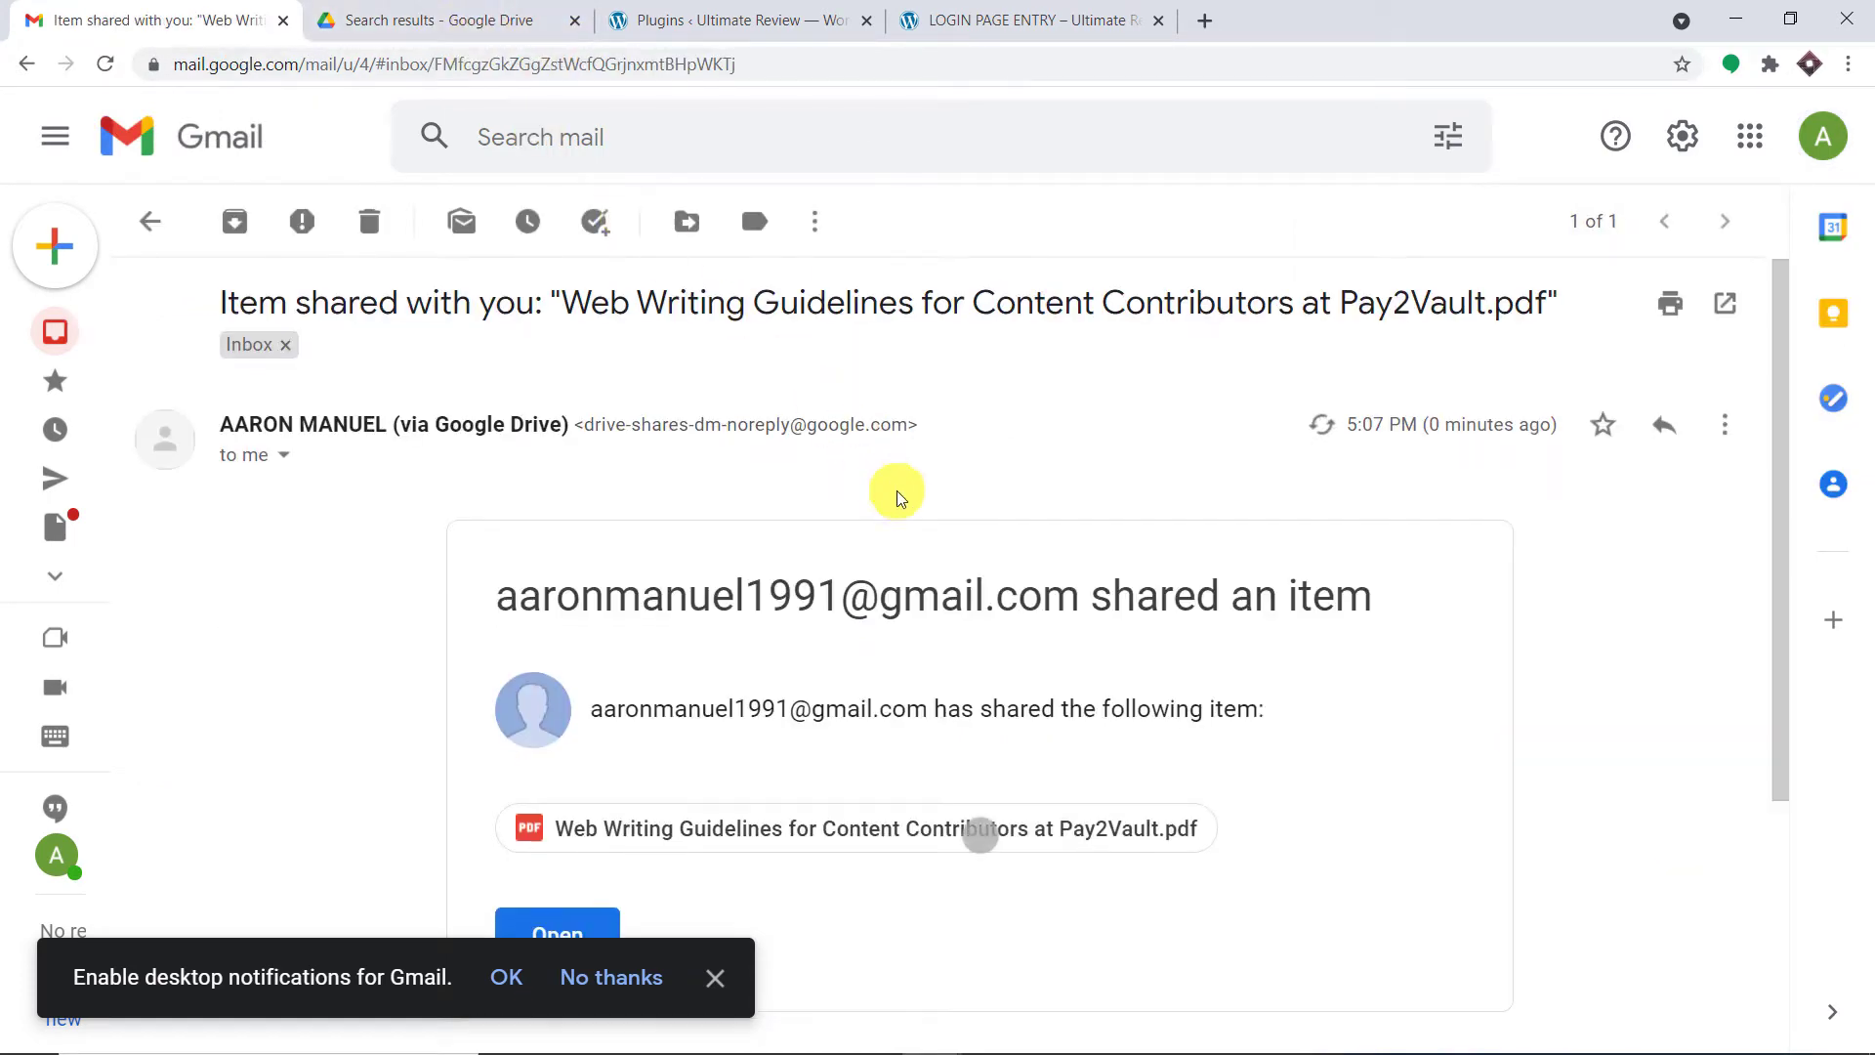
scroll(891, 494, down, 4)
scroll(766, 298, down, 3)
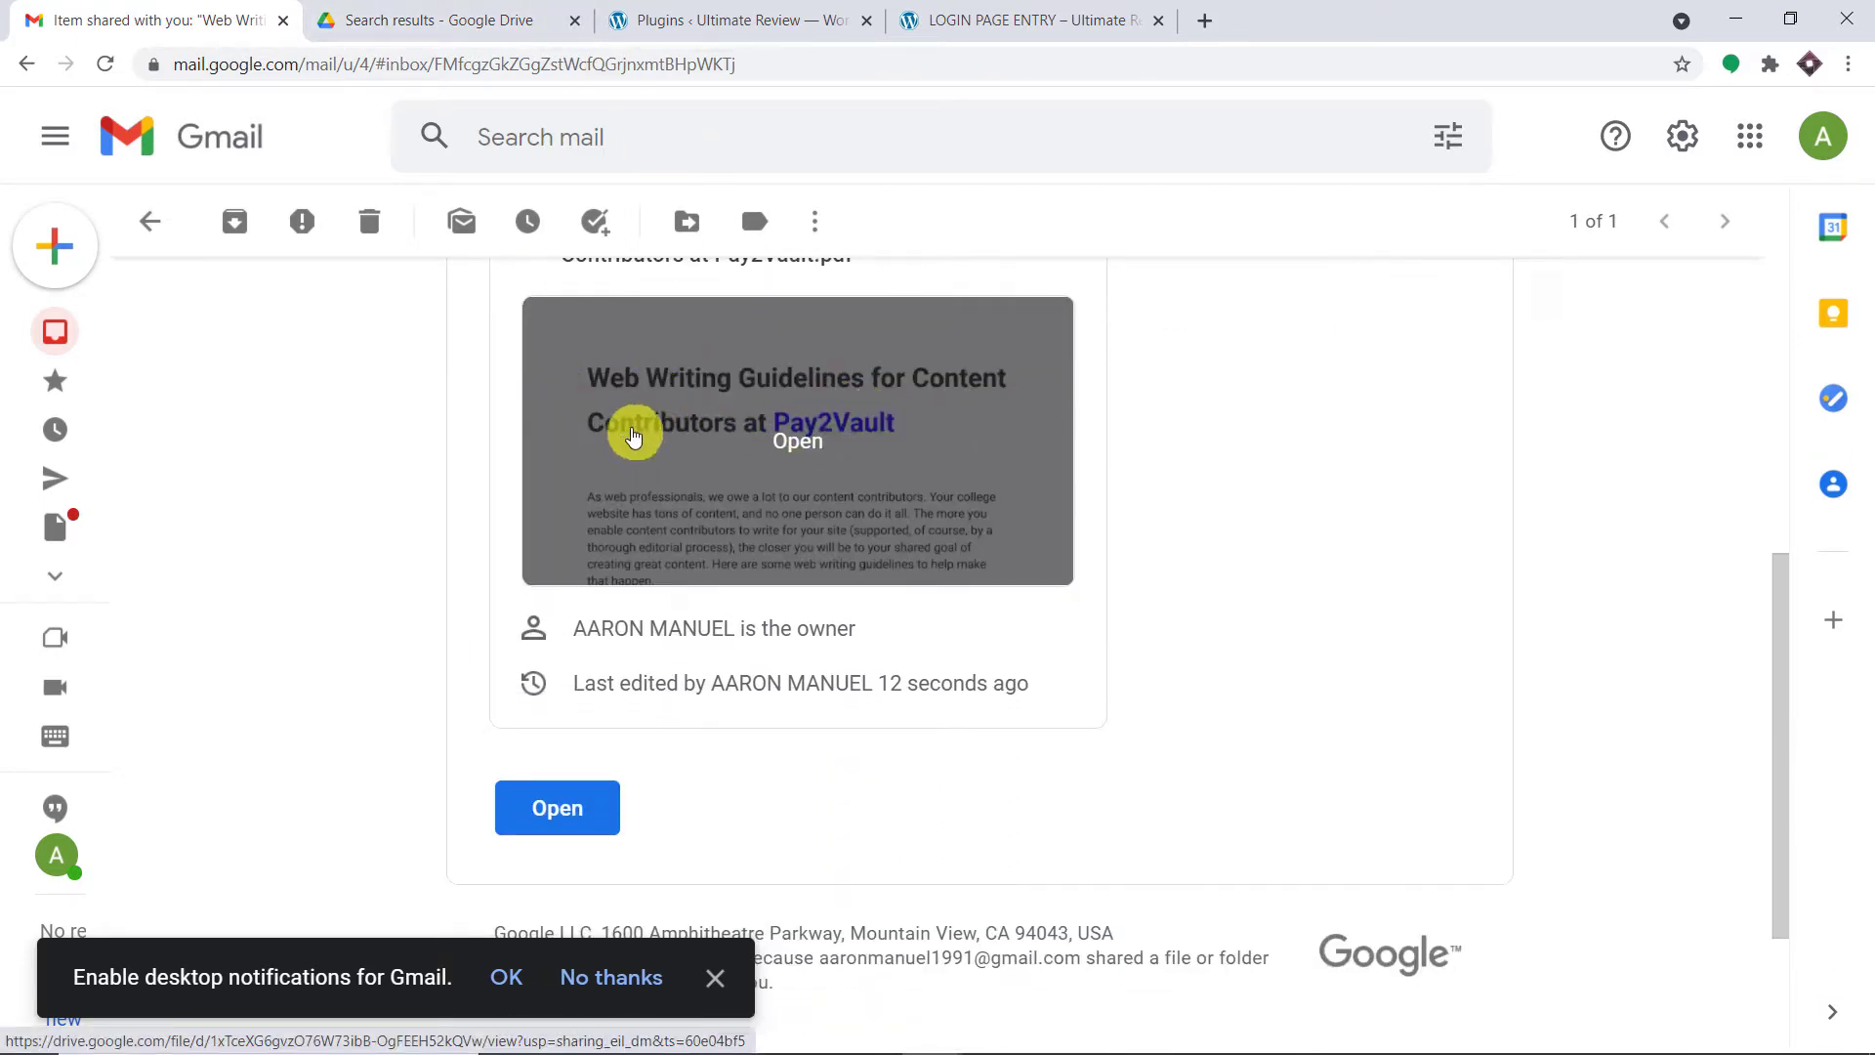
- Compare the Drive PDF and registration page, then return to the shared email's preview
click(439, 21)
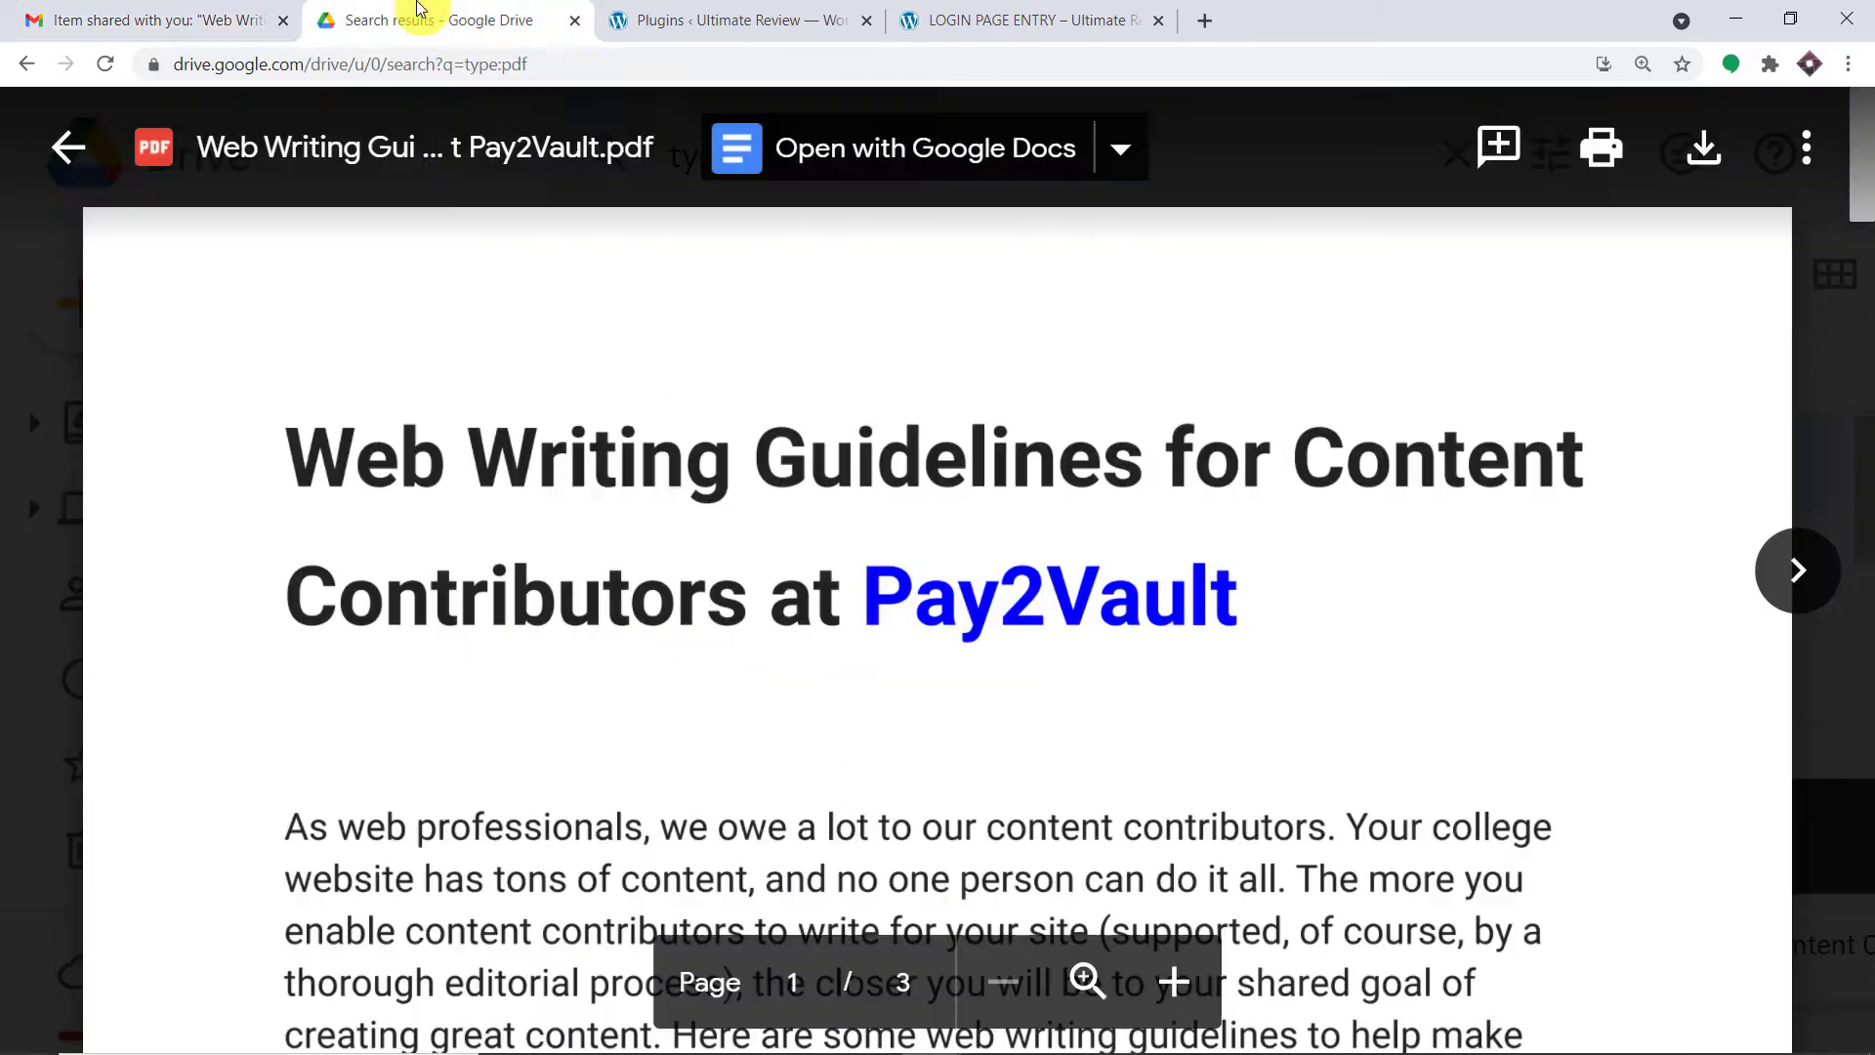
click(897, 12)
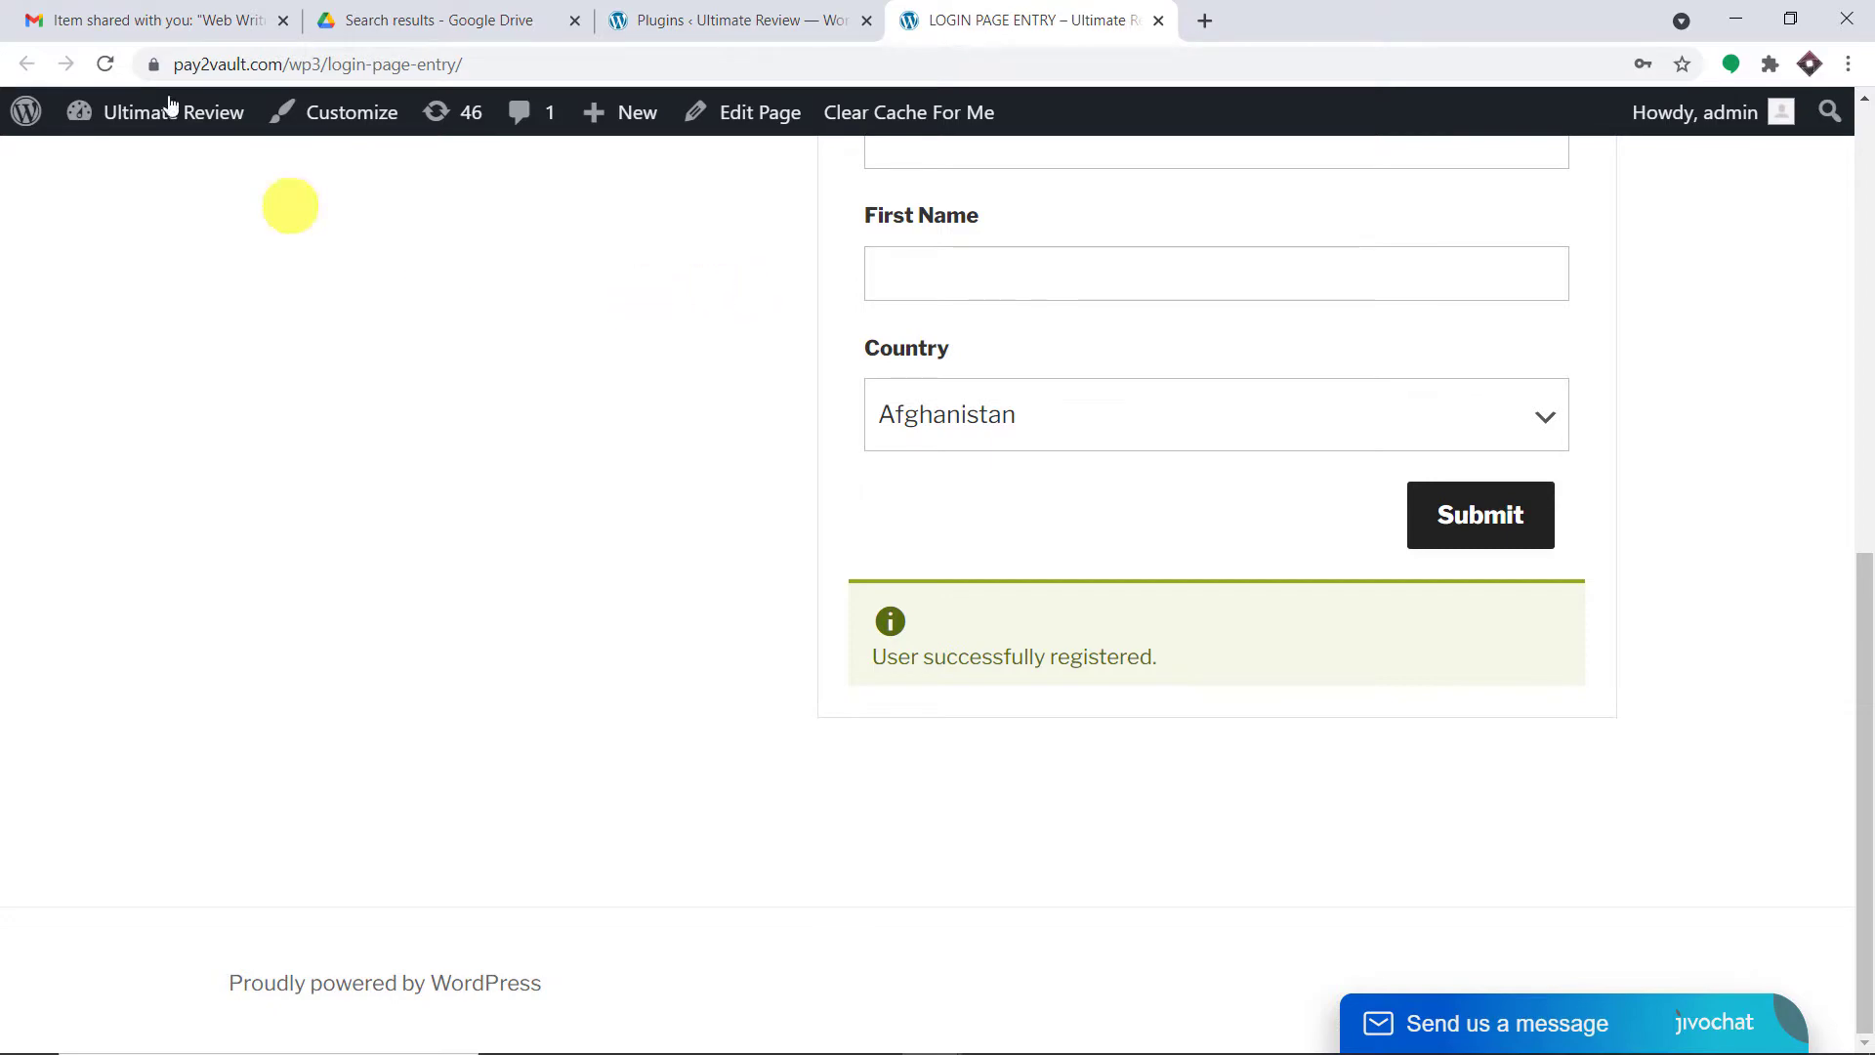
click(118, 17)
scroll(817, 501, up, 3)
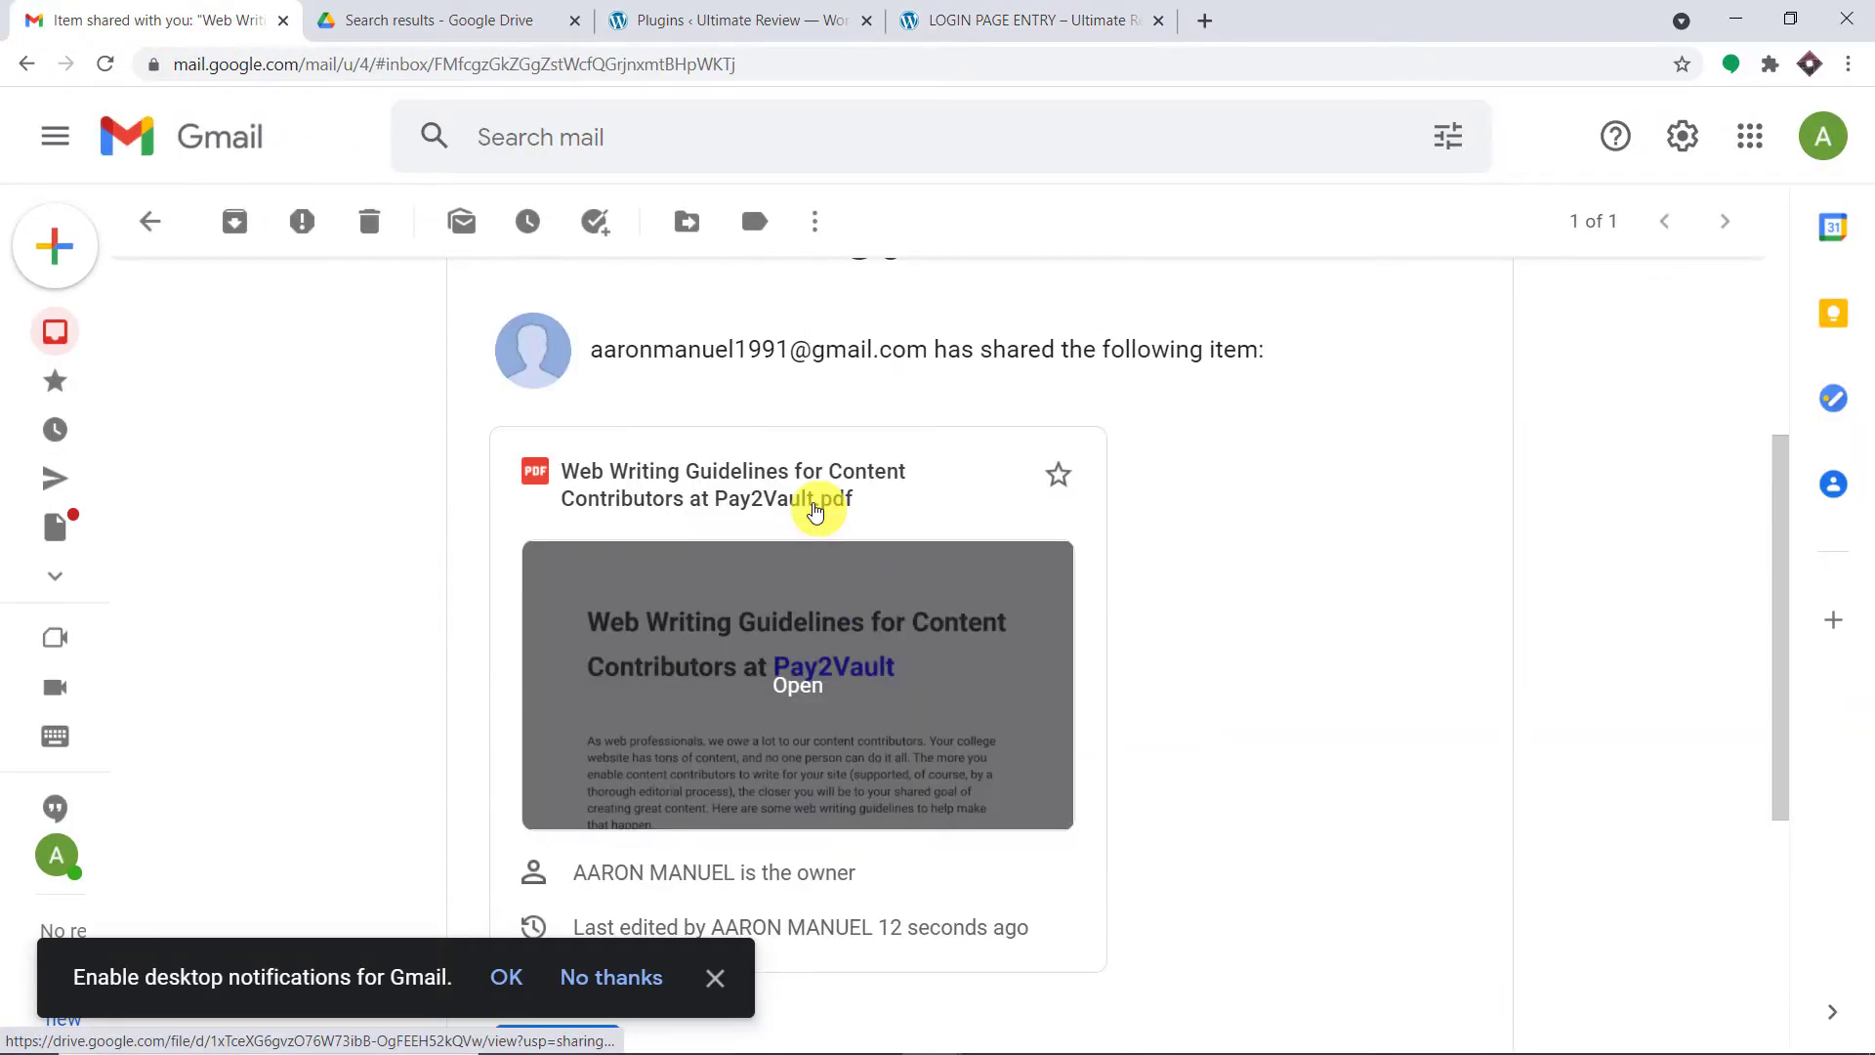
scroll(816, 502, down, 4)
scroll(762, 489, up, 1)
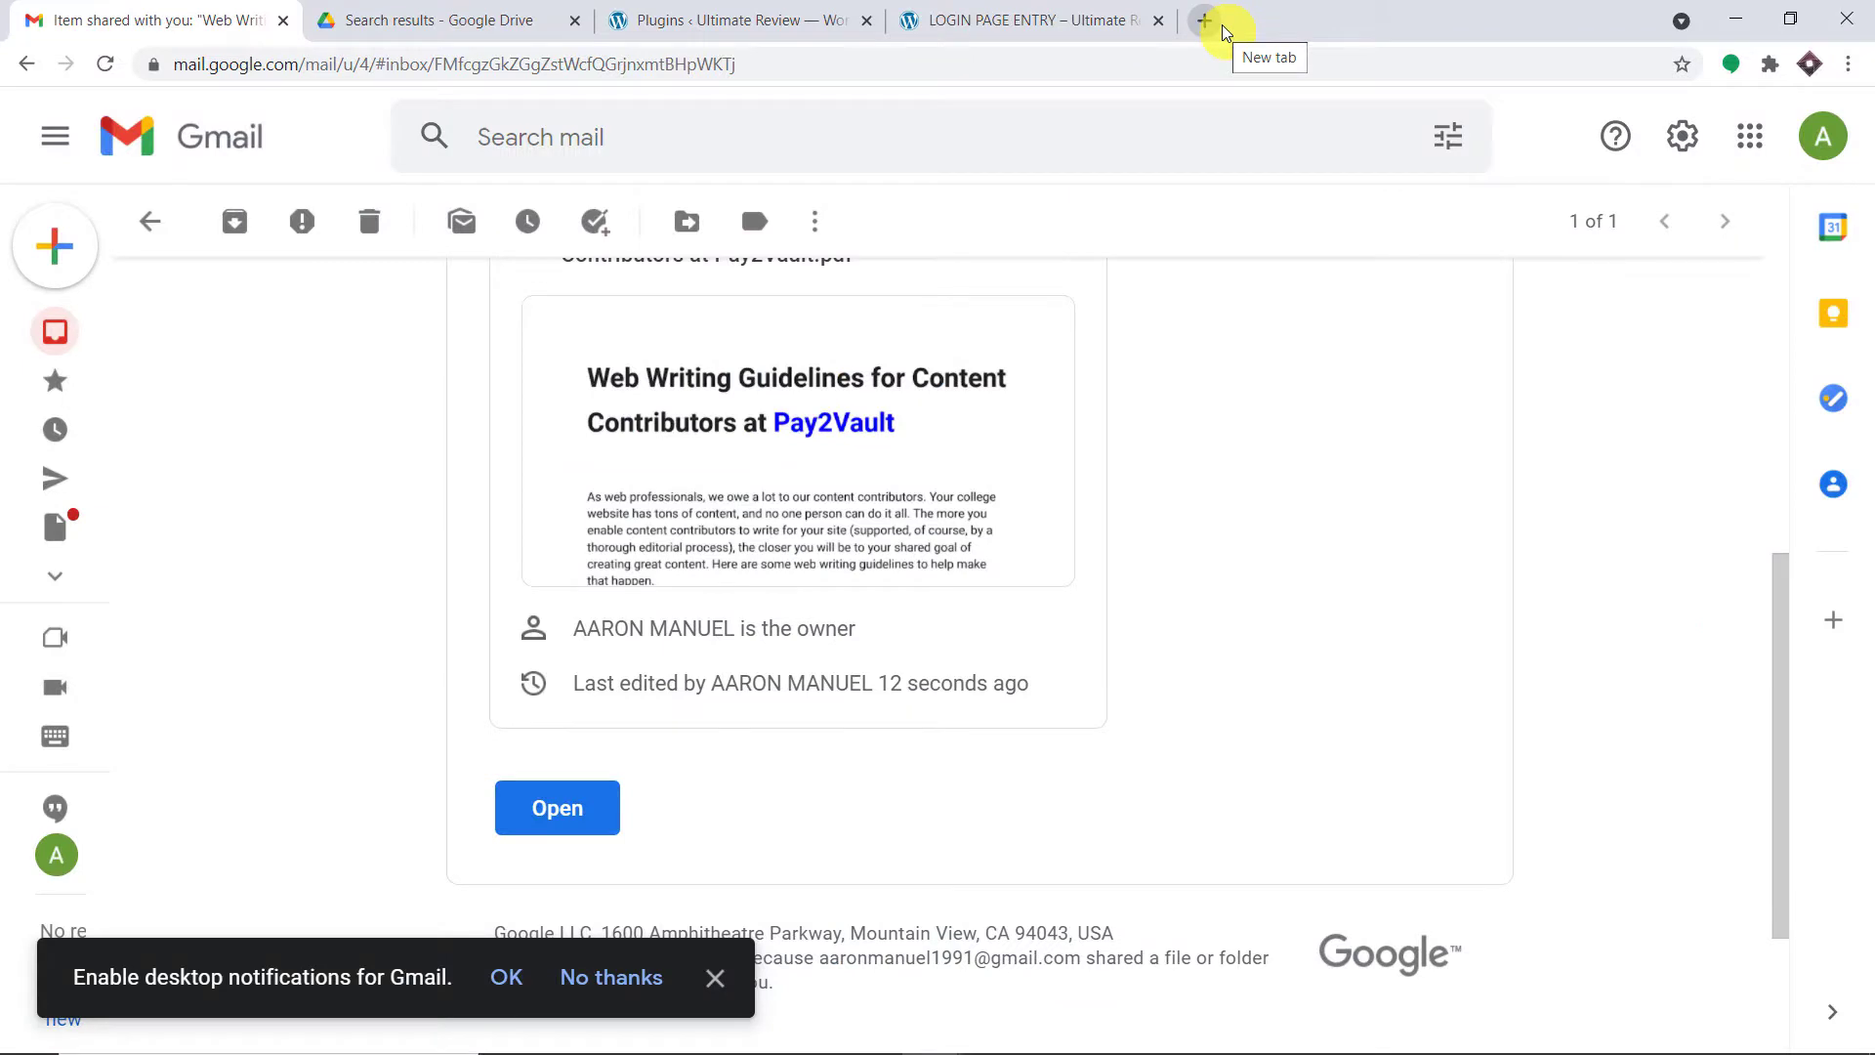
- Load pabbly.com in a new browser tab
click(1222, 25)
text(p)
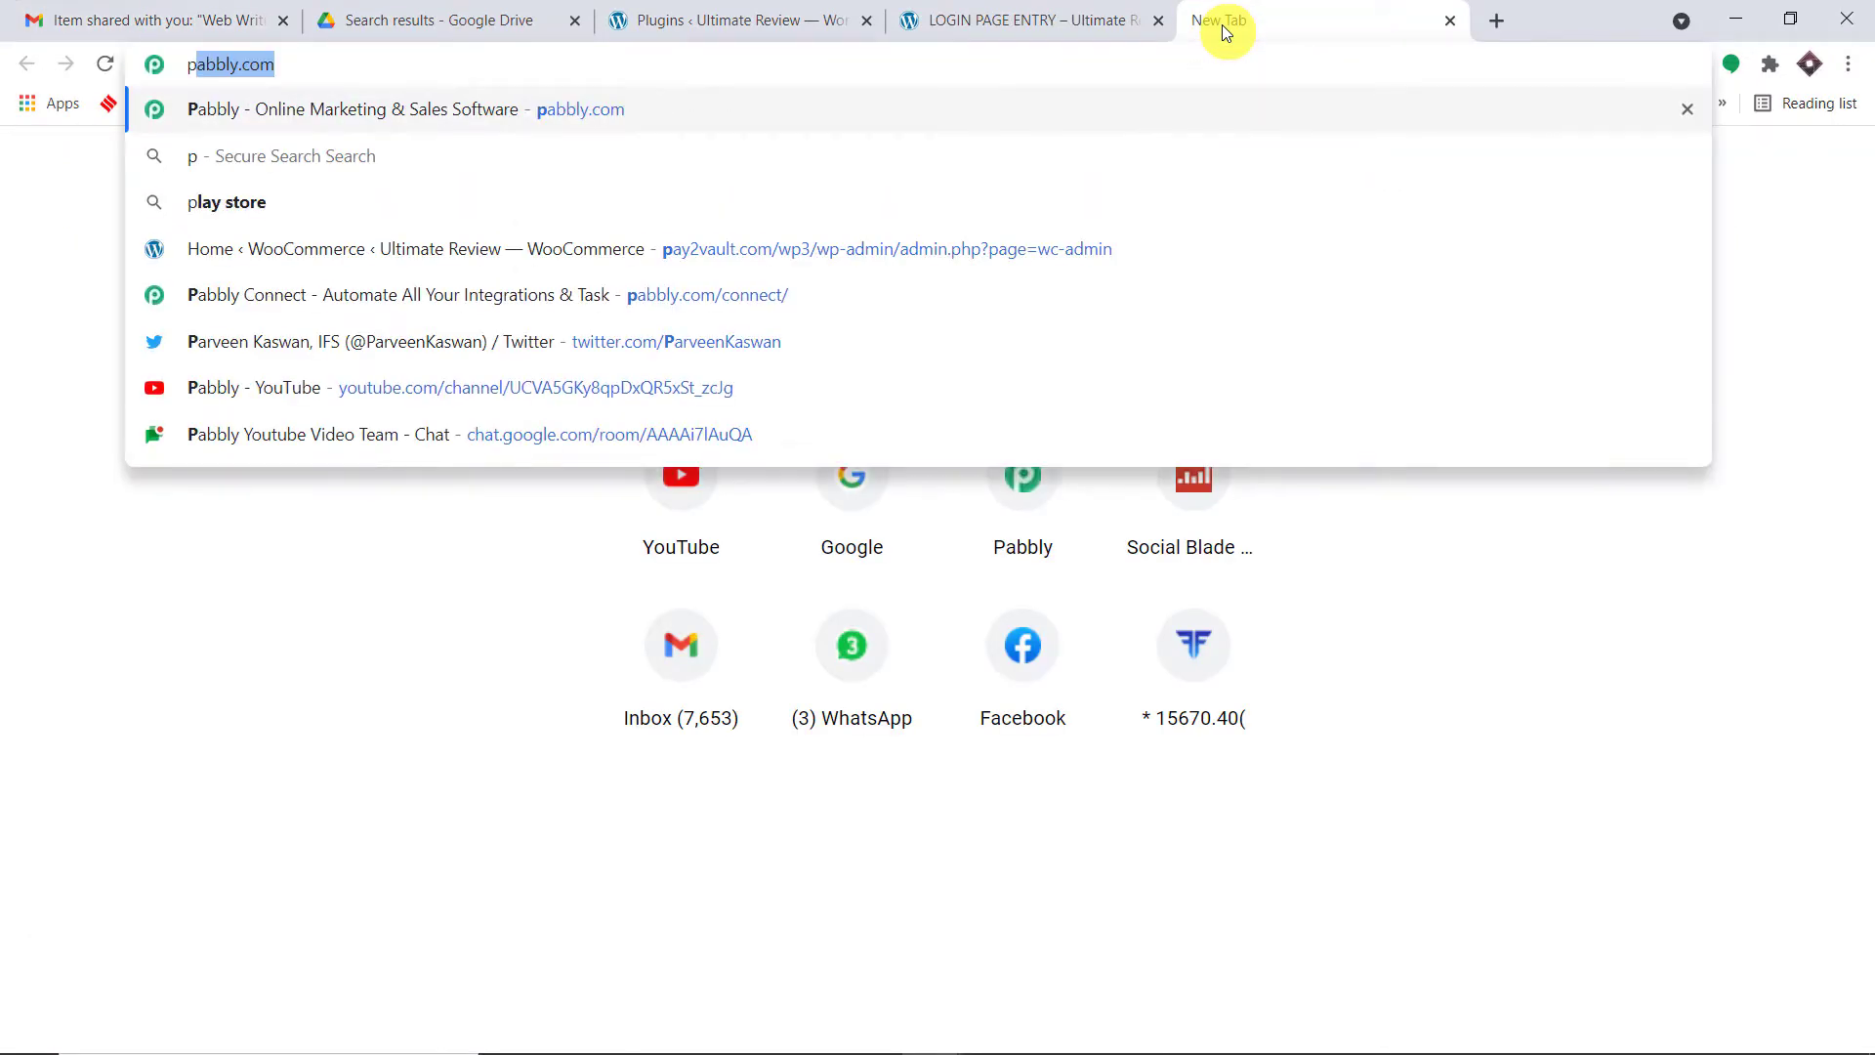
key(Return)
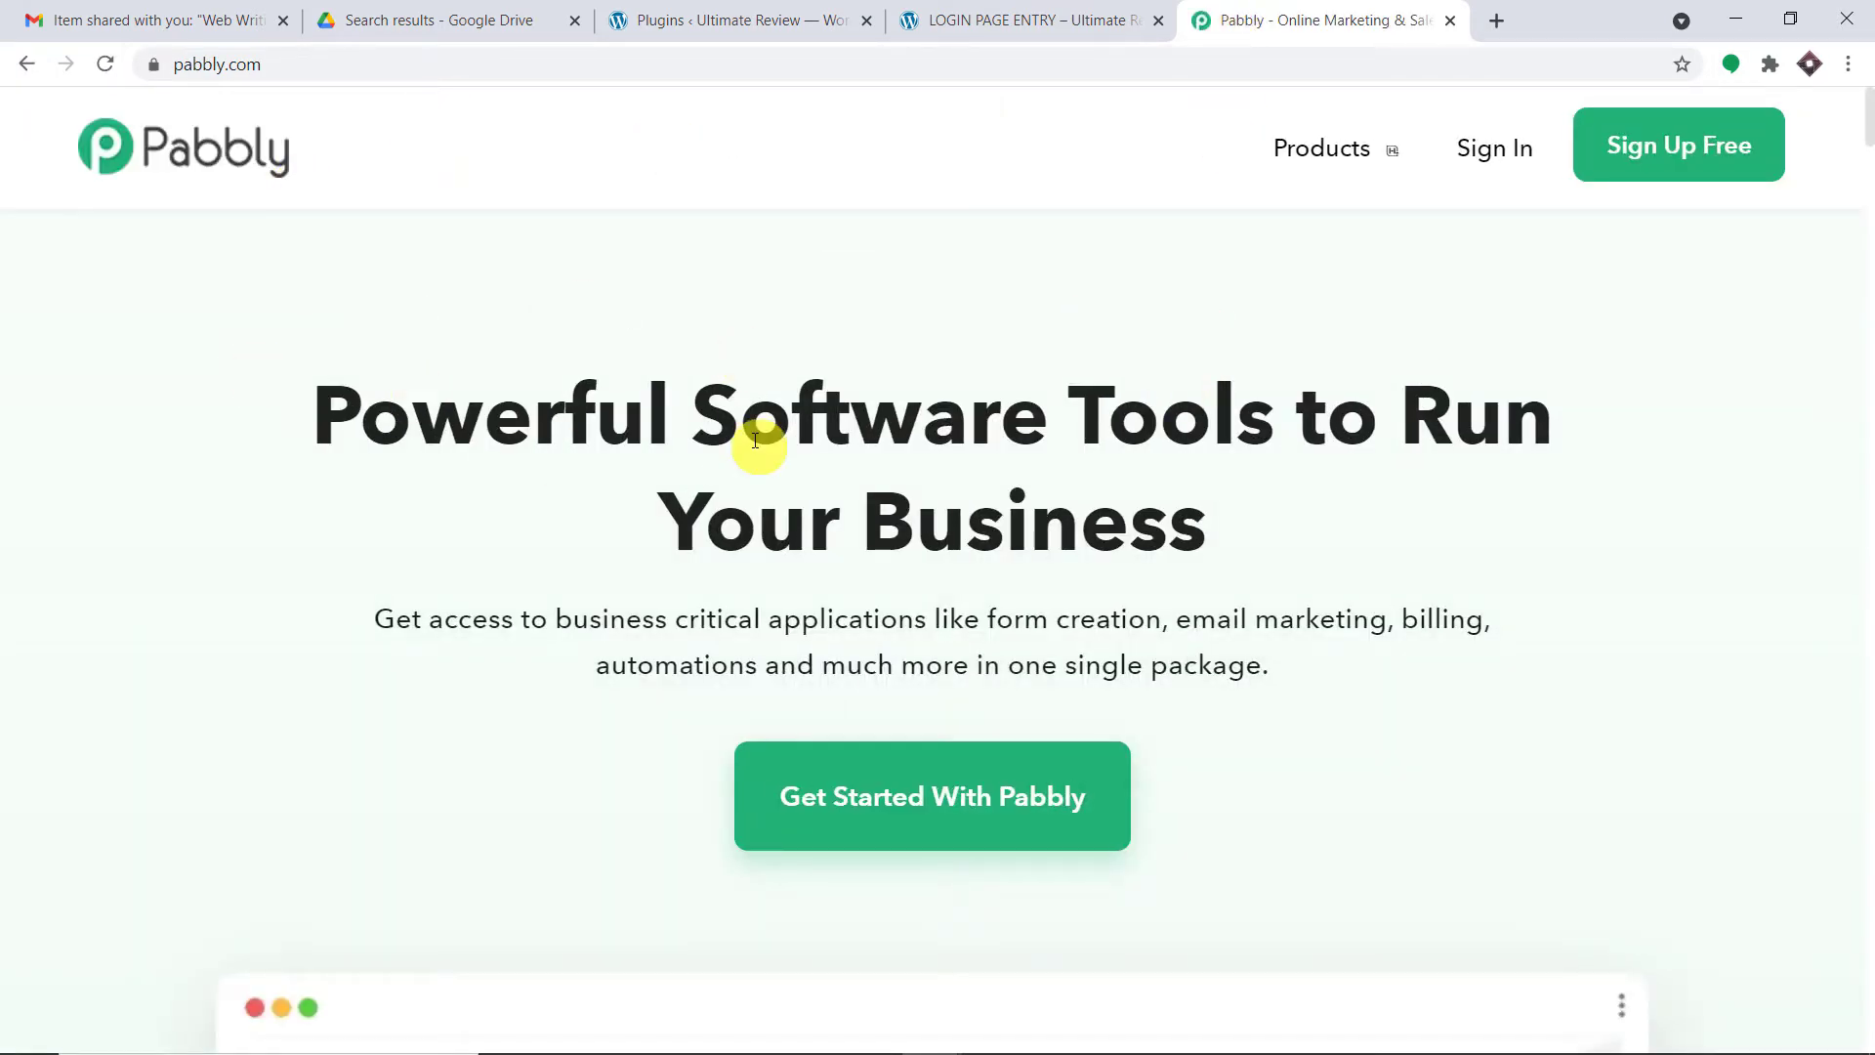
- Sign in via the Connect product page and open Pabbly Connect from the apps list
mouse_move(1325, 148)
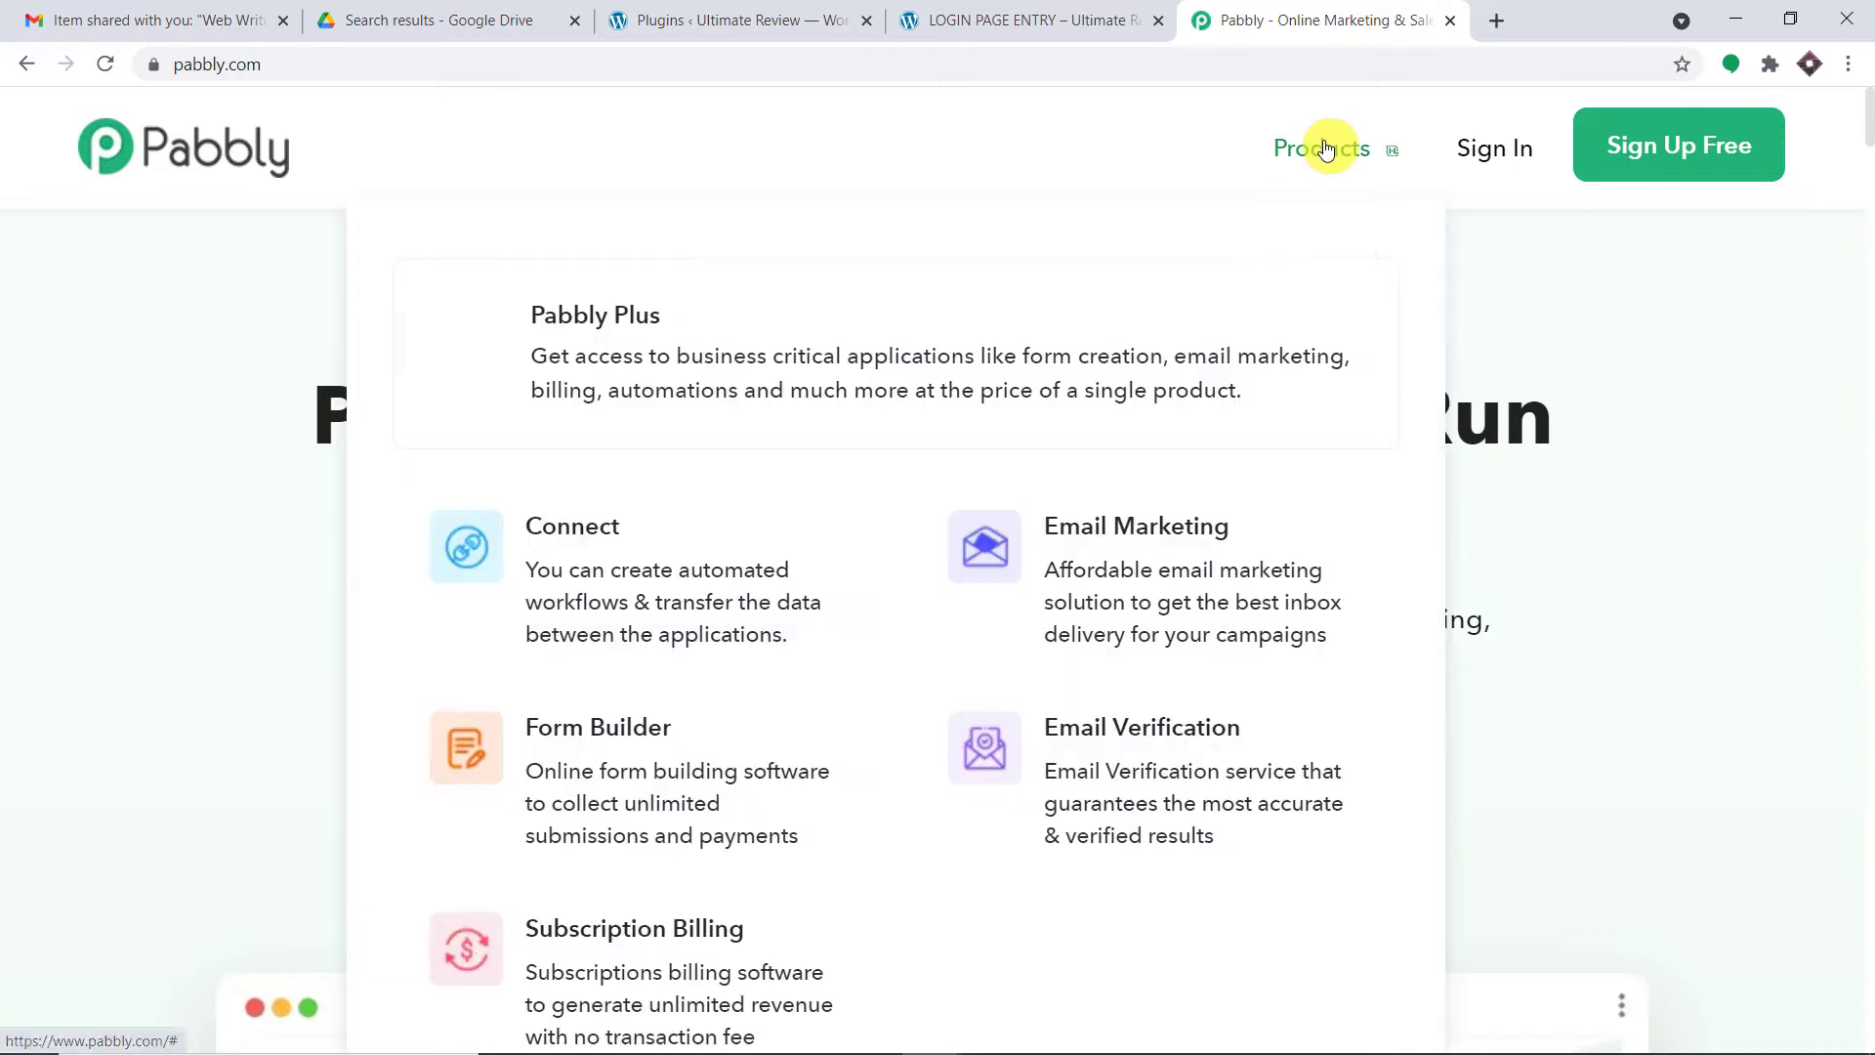
click(654, 545)
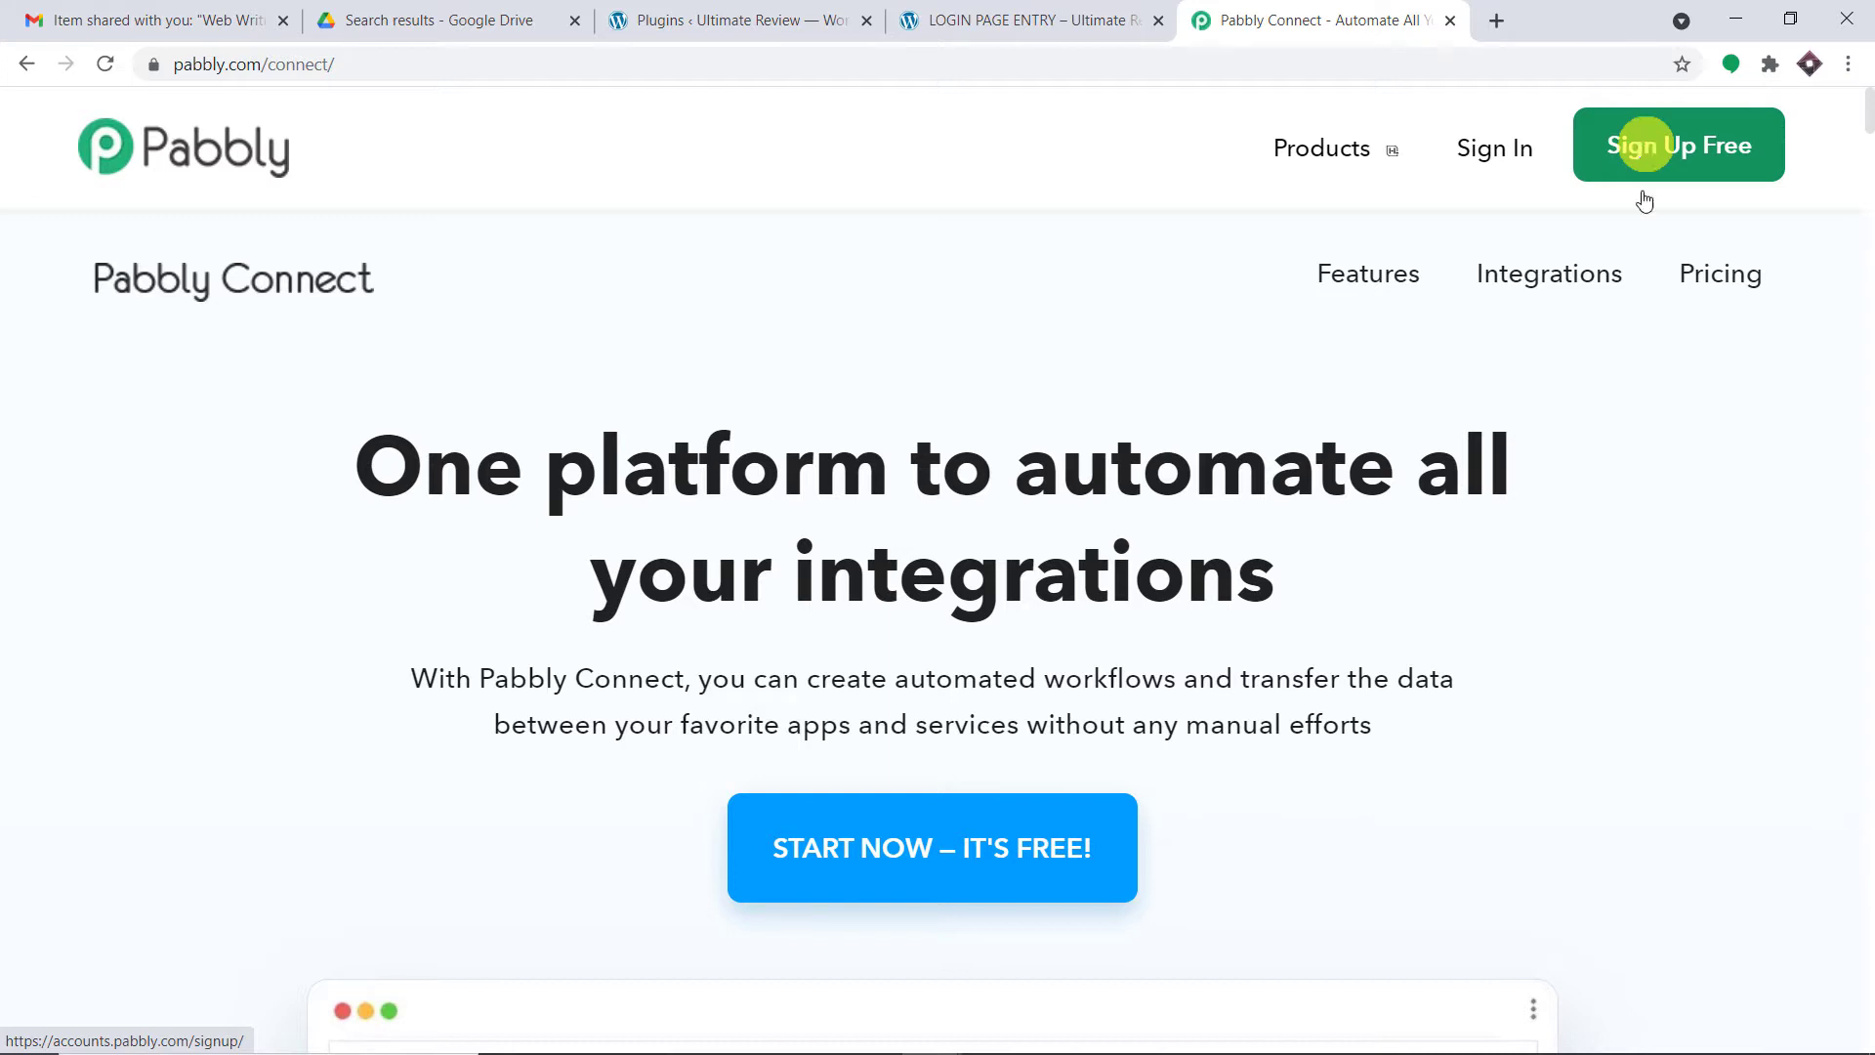
click(1503, 152)
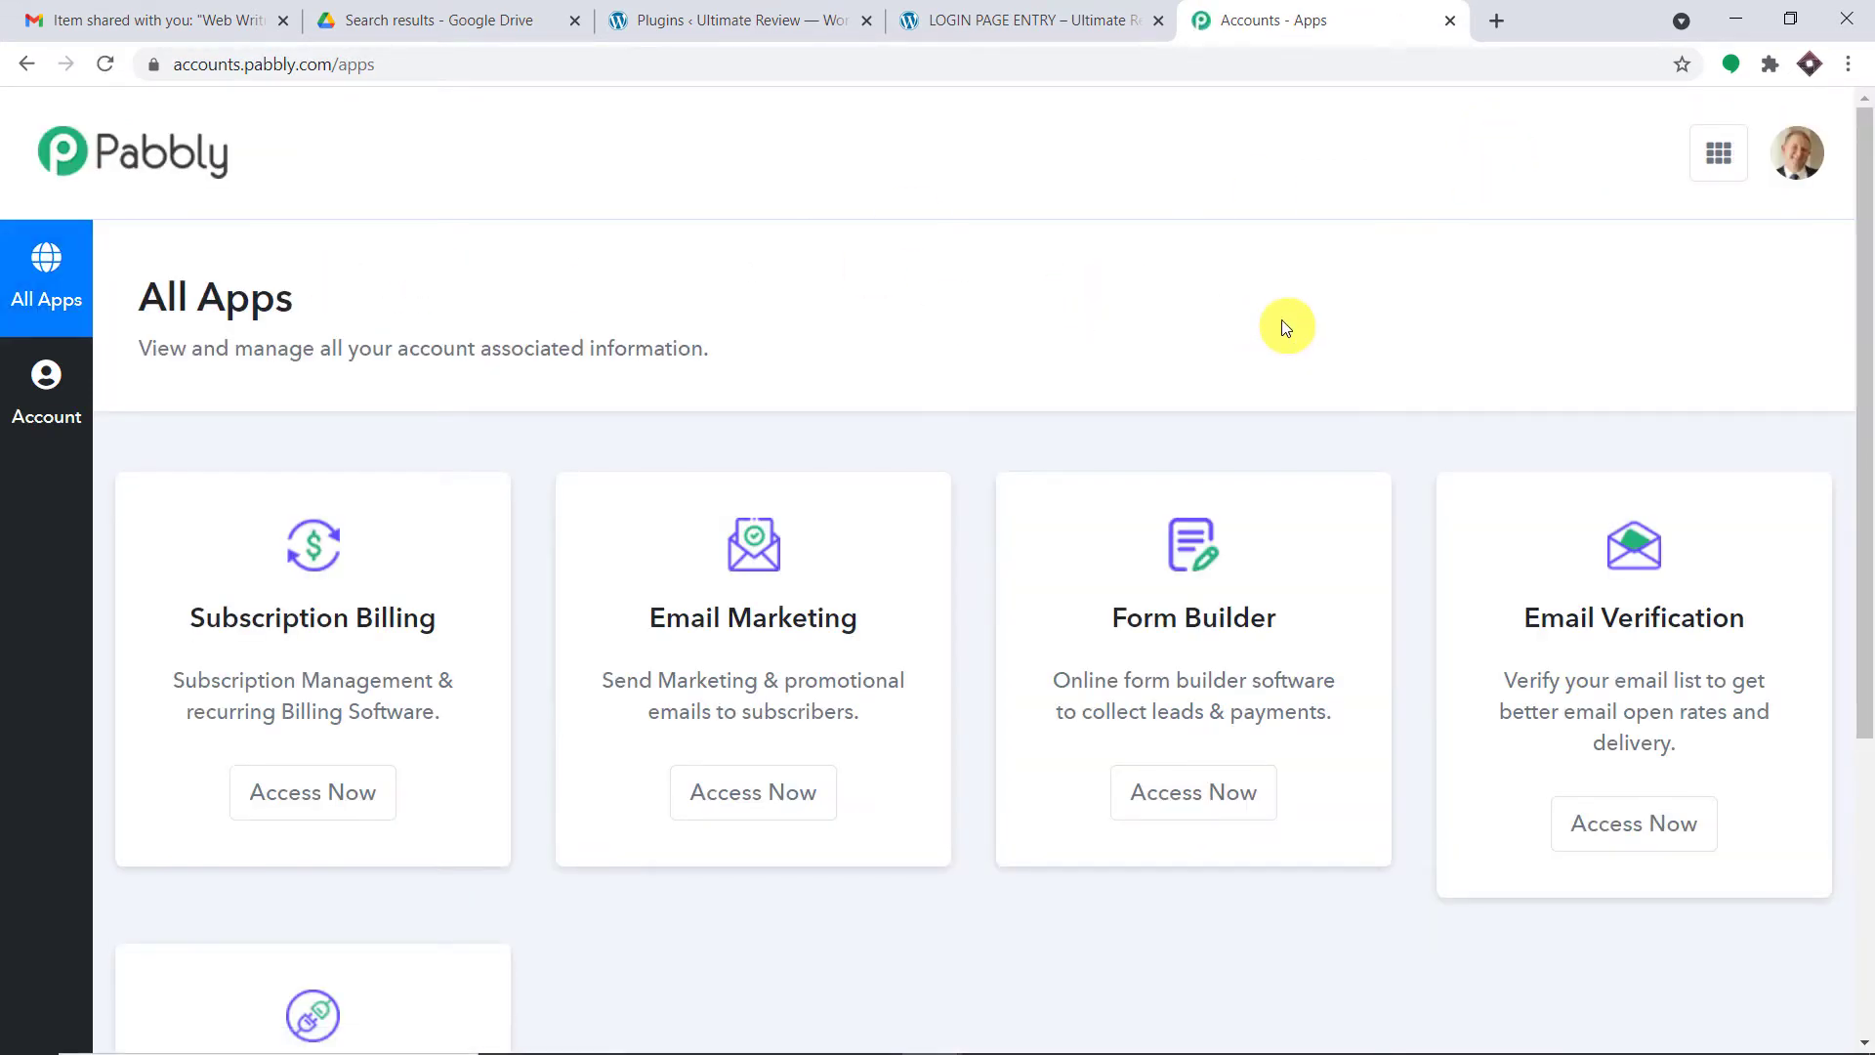
scroll(1285, 327, down, 5)
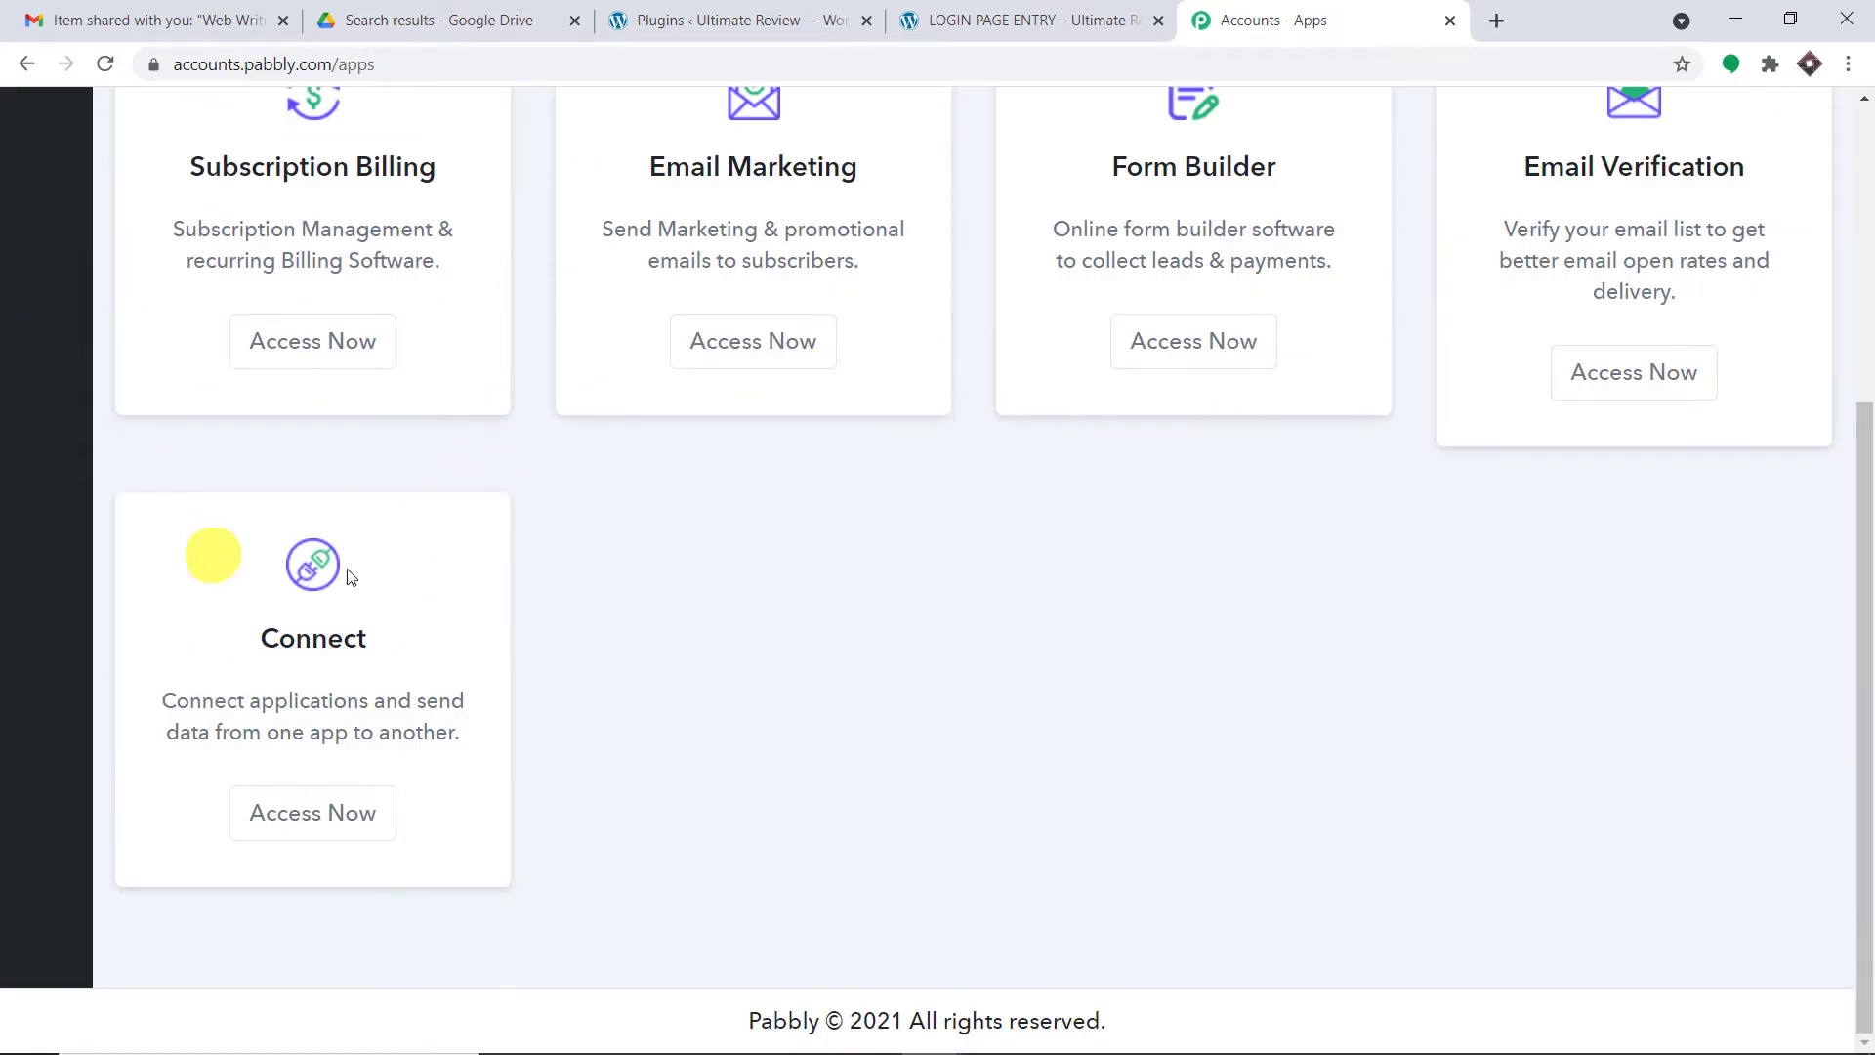
click(291, 814)
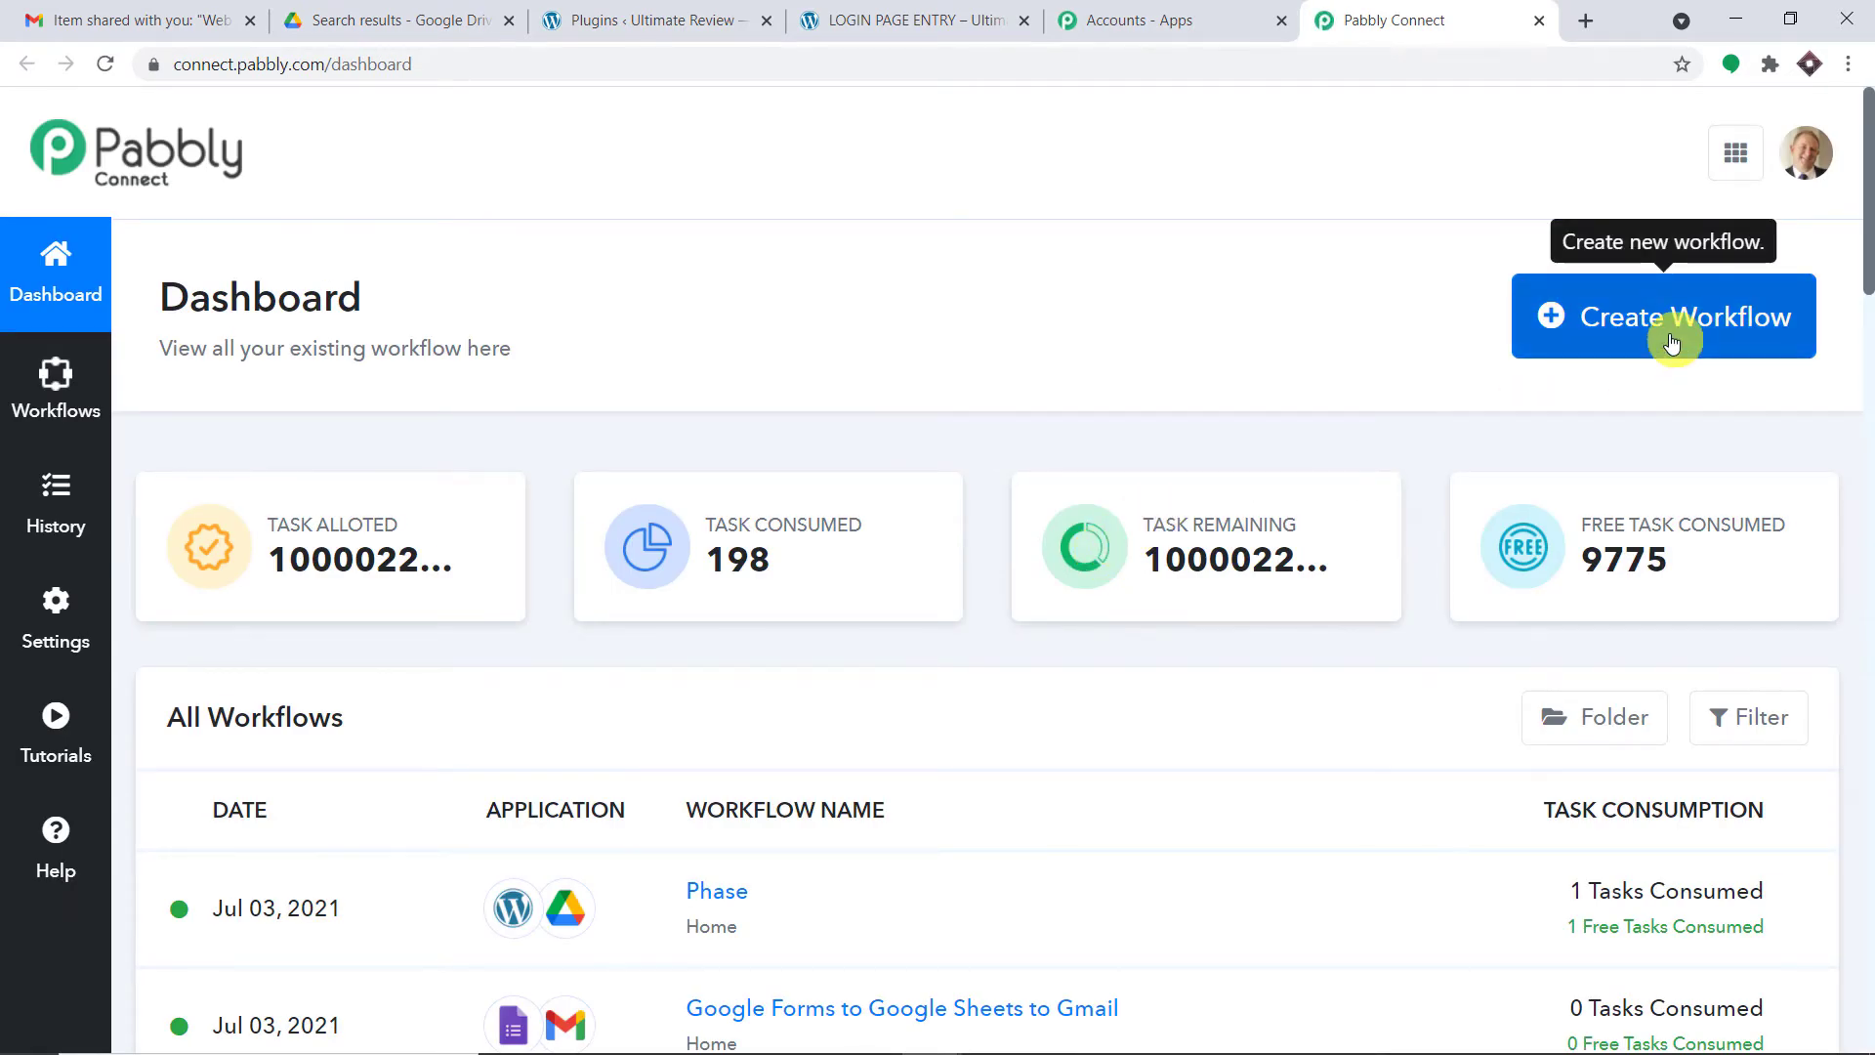
- Create a new workflow named 'WordPress to Google Drive'
click(1672, 340)
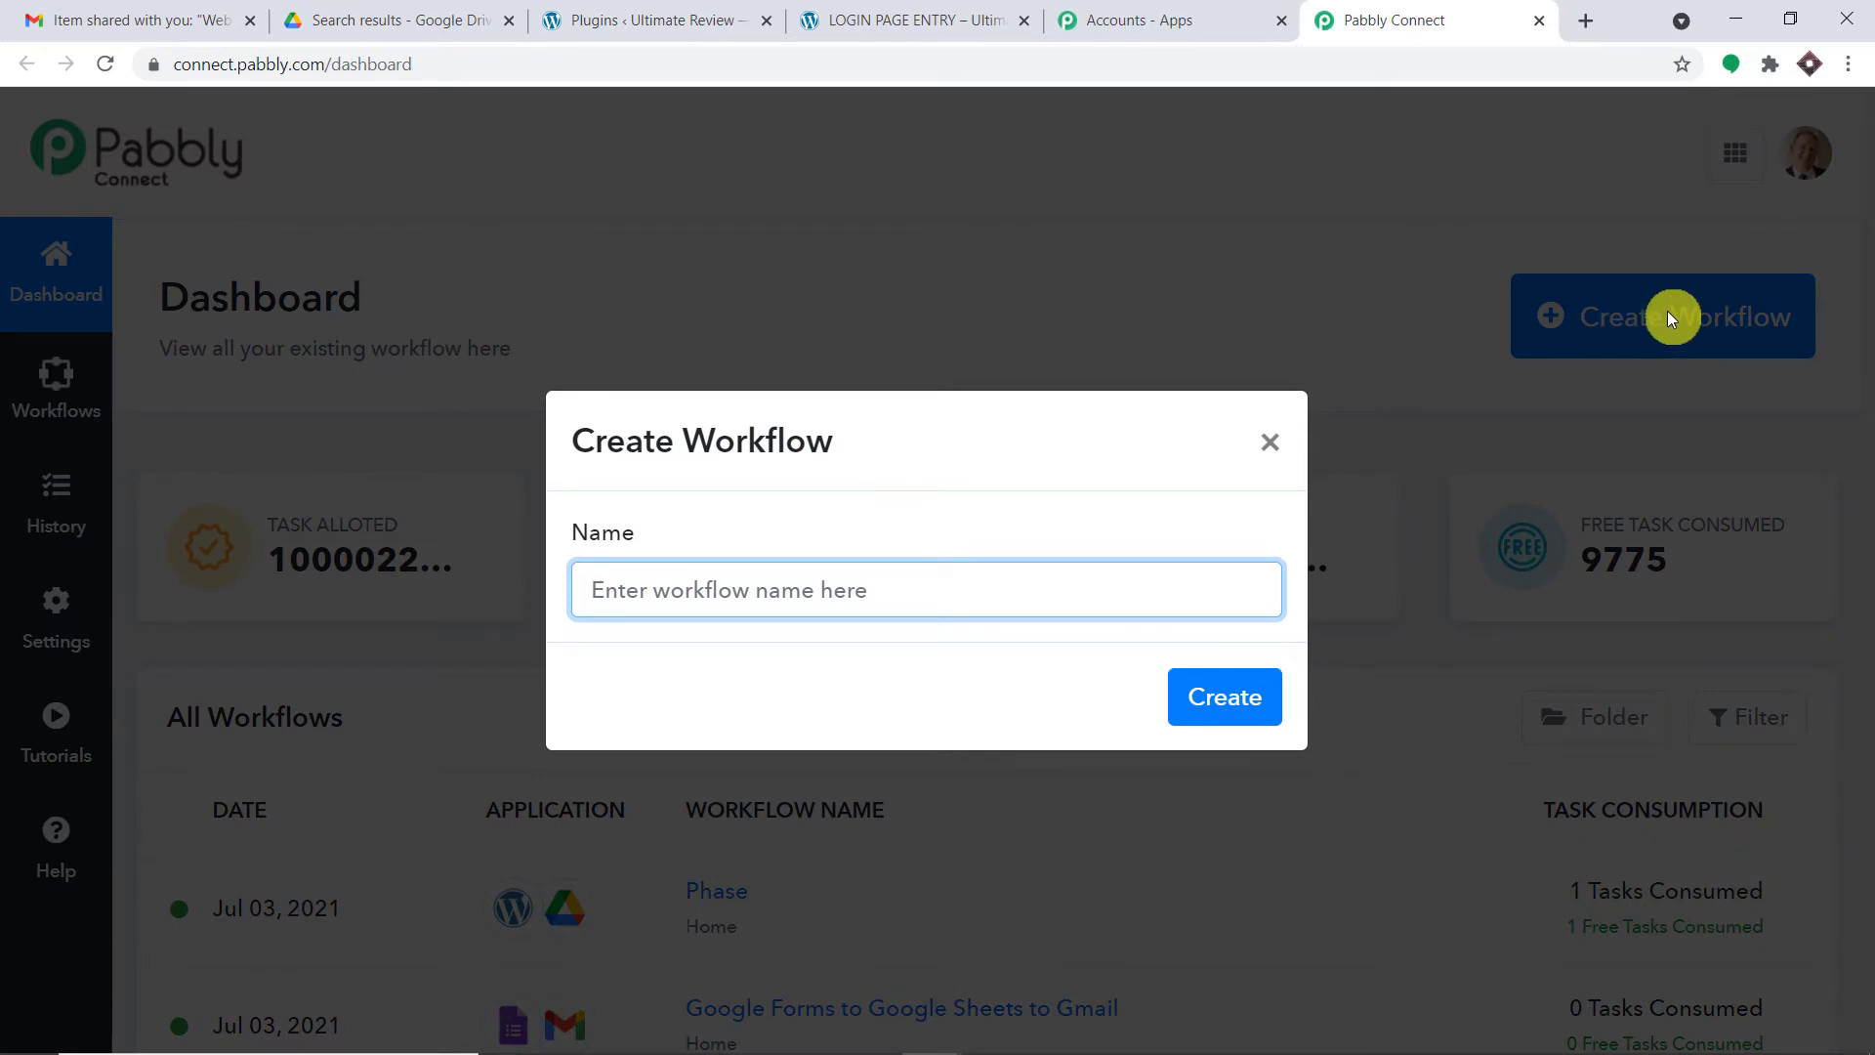
text(Word)
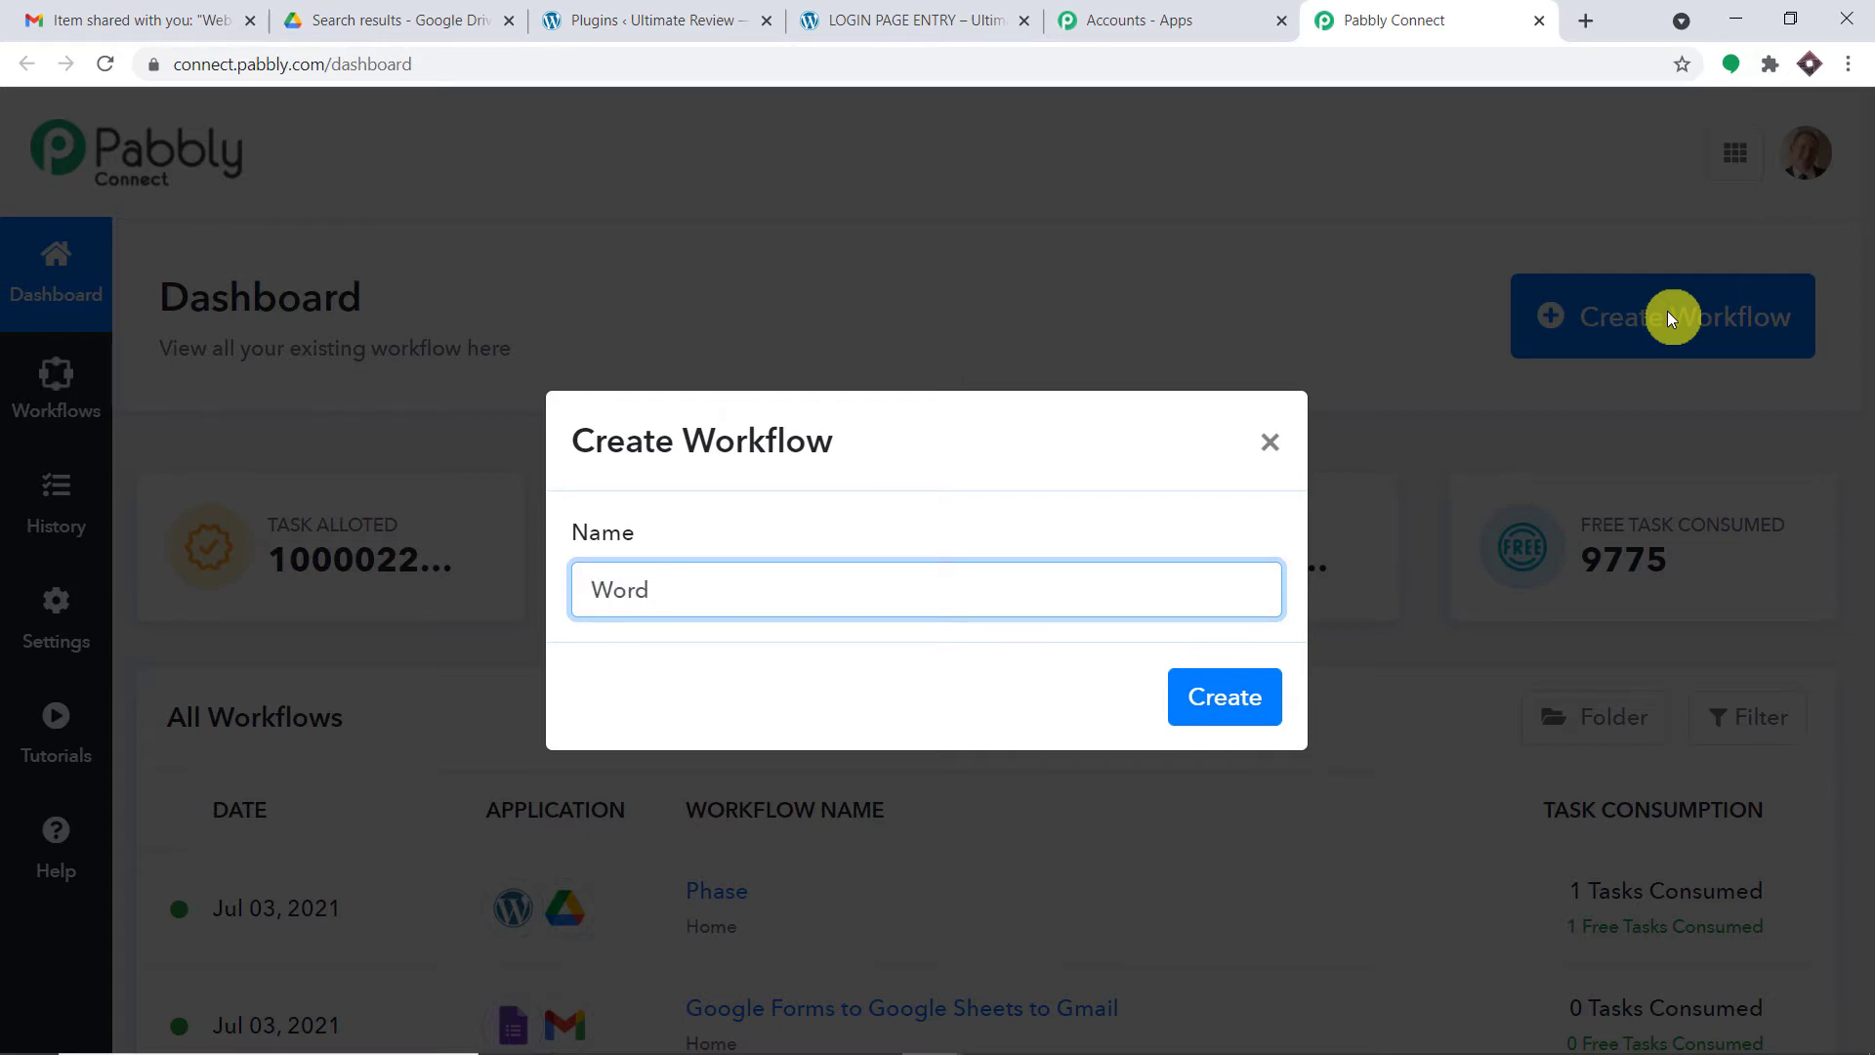
text(Press to Google D)
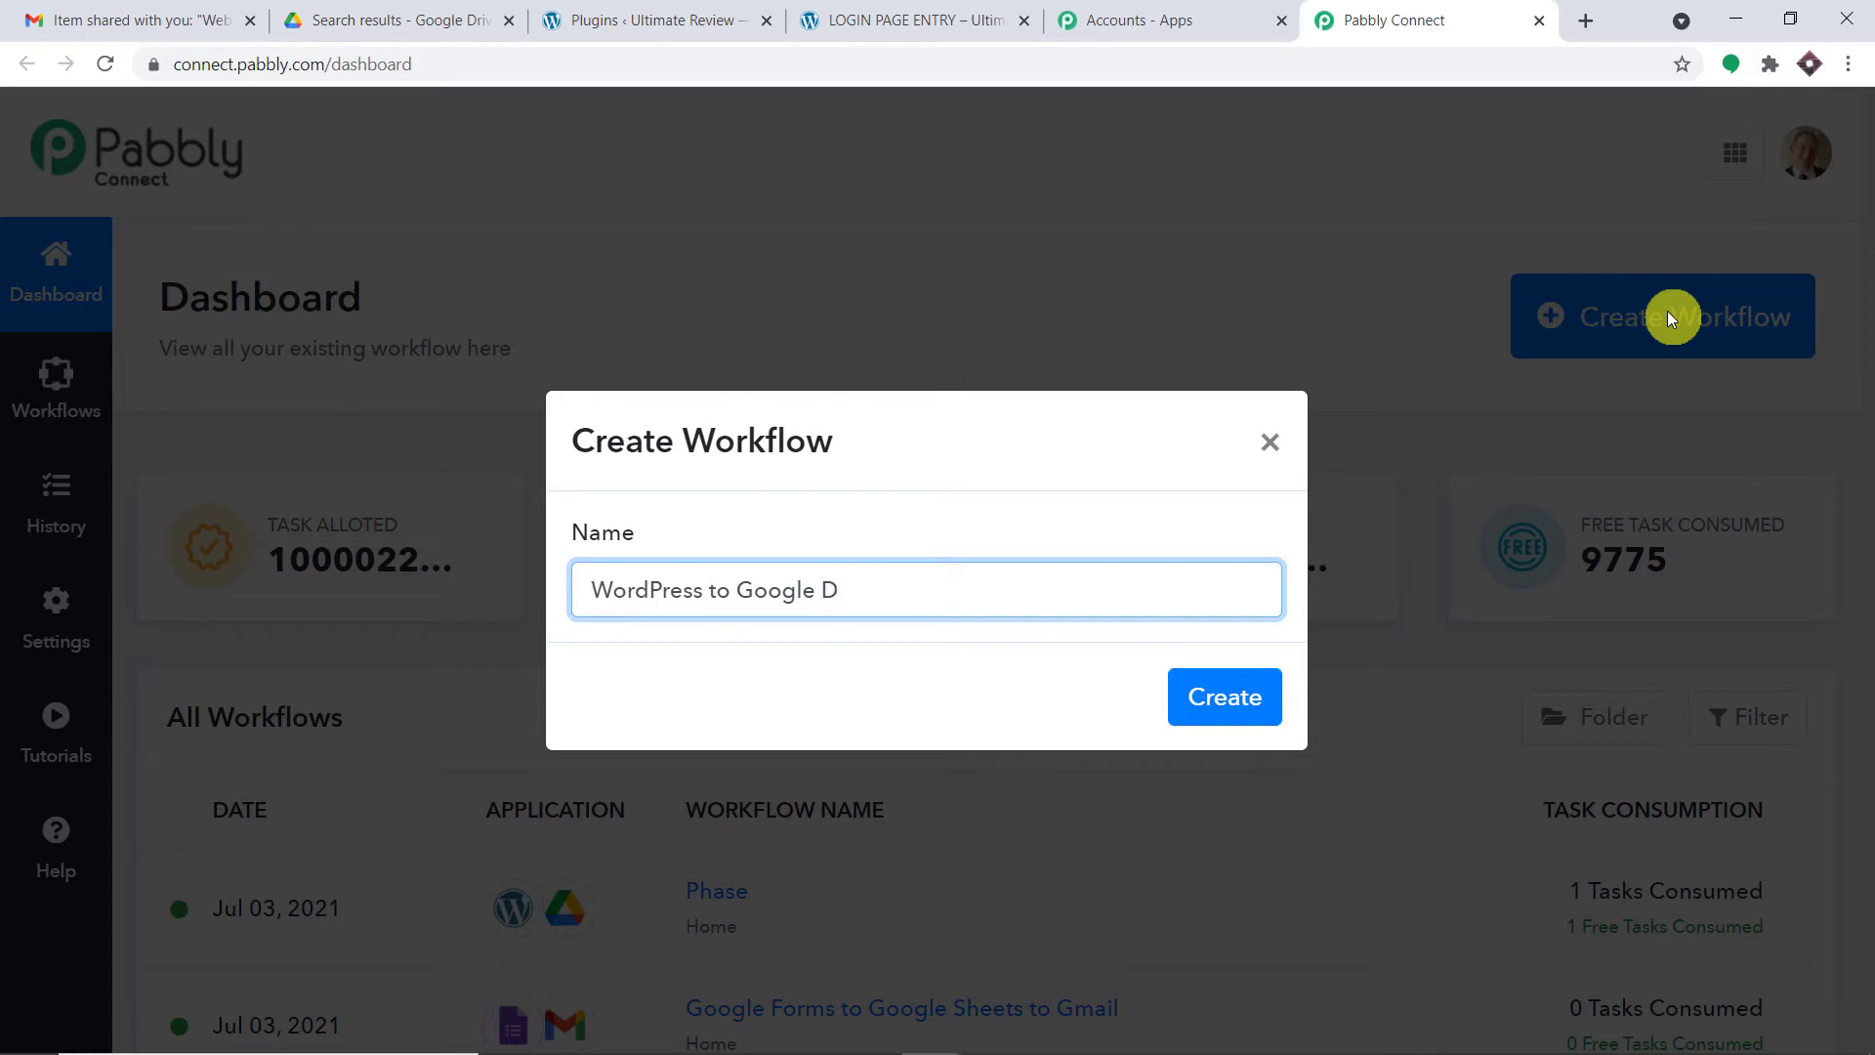
text(rive)
click(1245, 699)
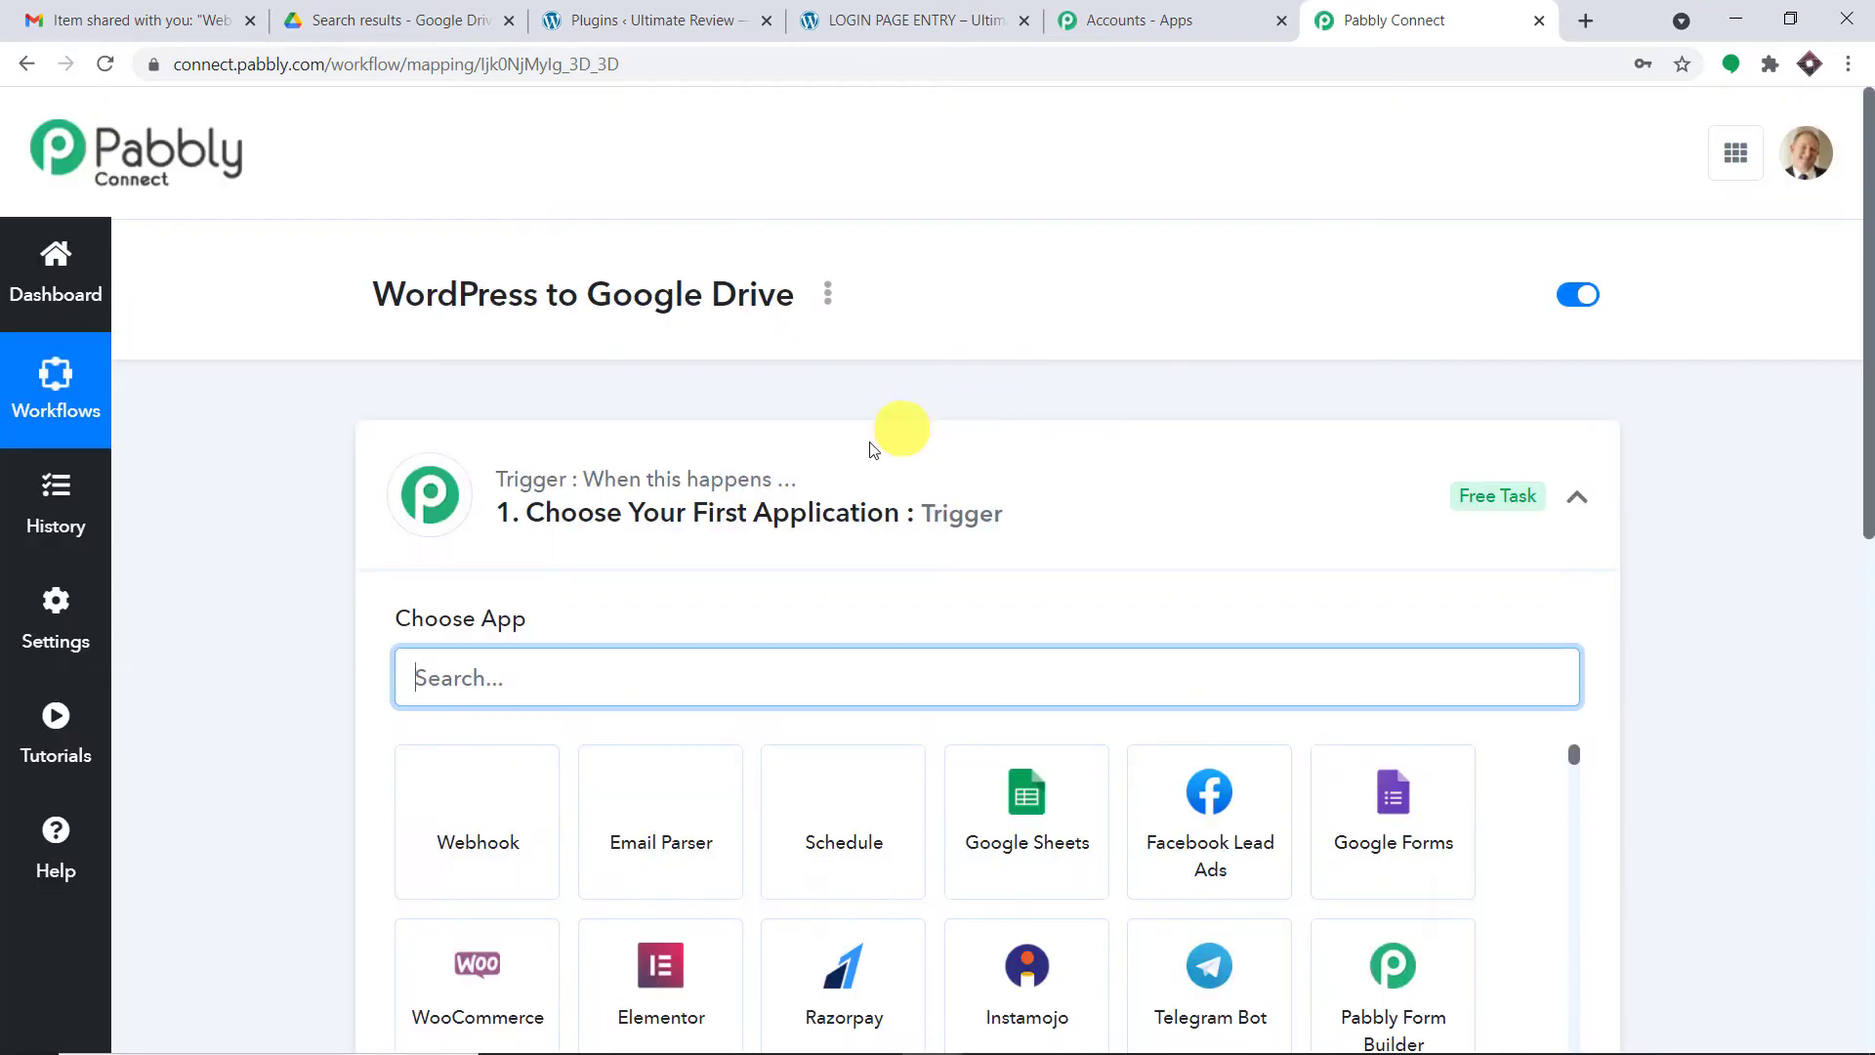
- Collapse the trigger step and highlight the workflow title 'WordPress to Google Drive'
click(841, 473)
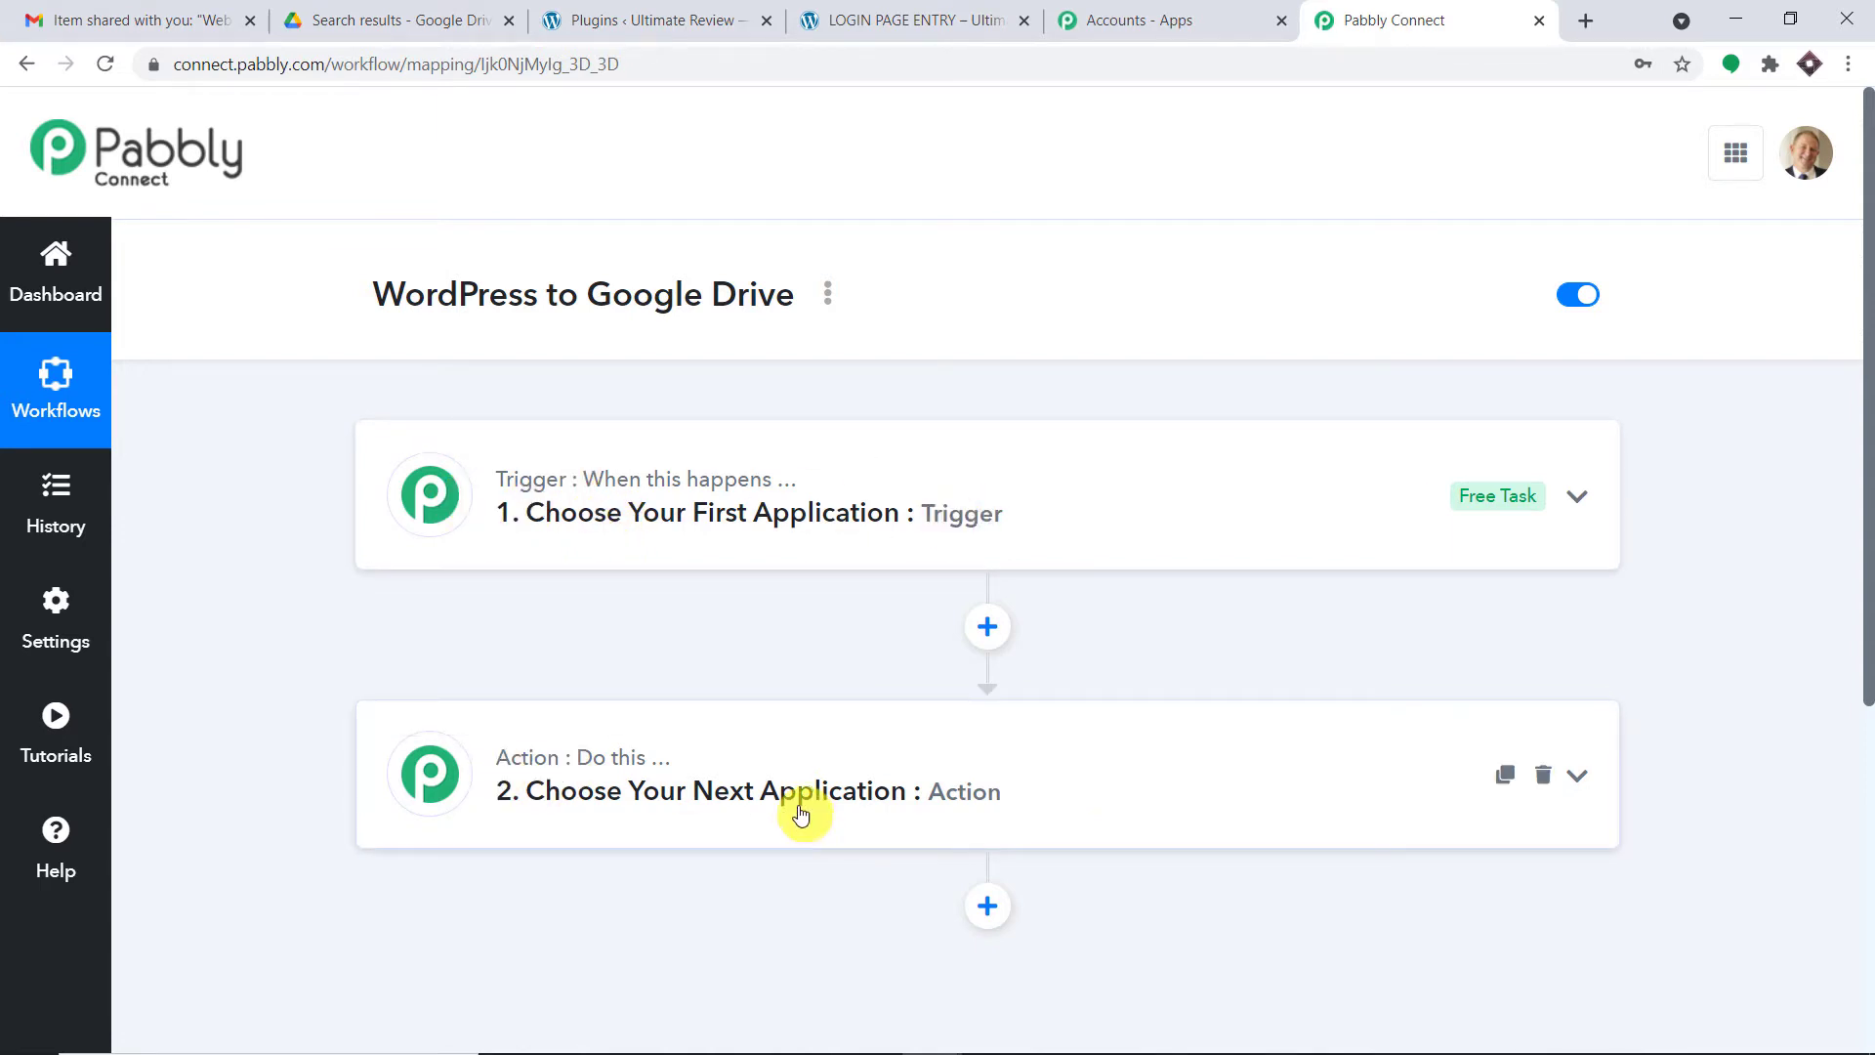
drag(348, 305, 765, 320)
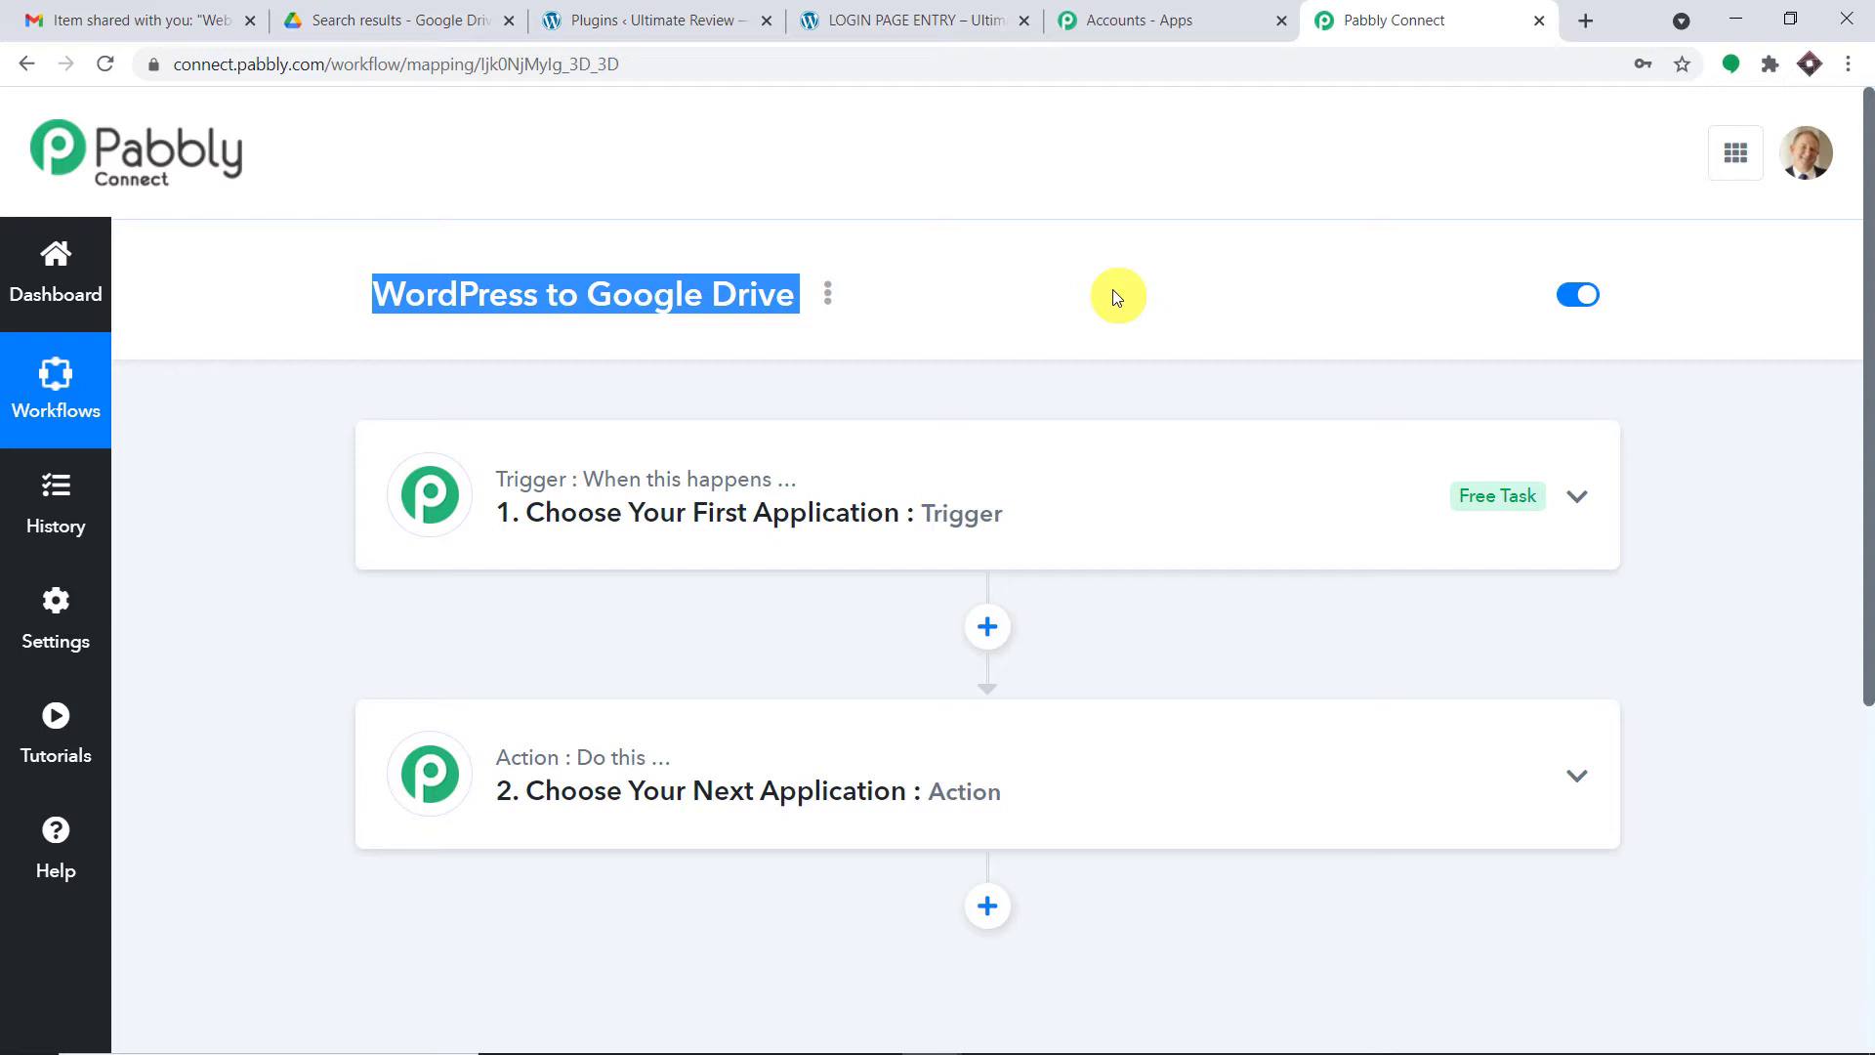
- Set the trigger app to WordPress with the User Registers trigger event
click(683, 483)
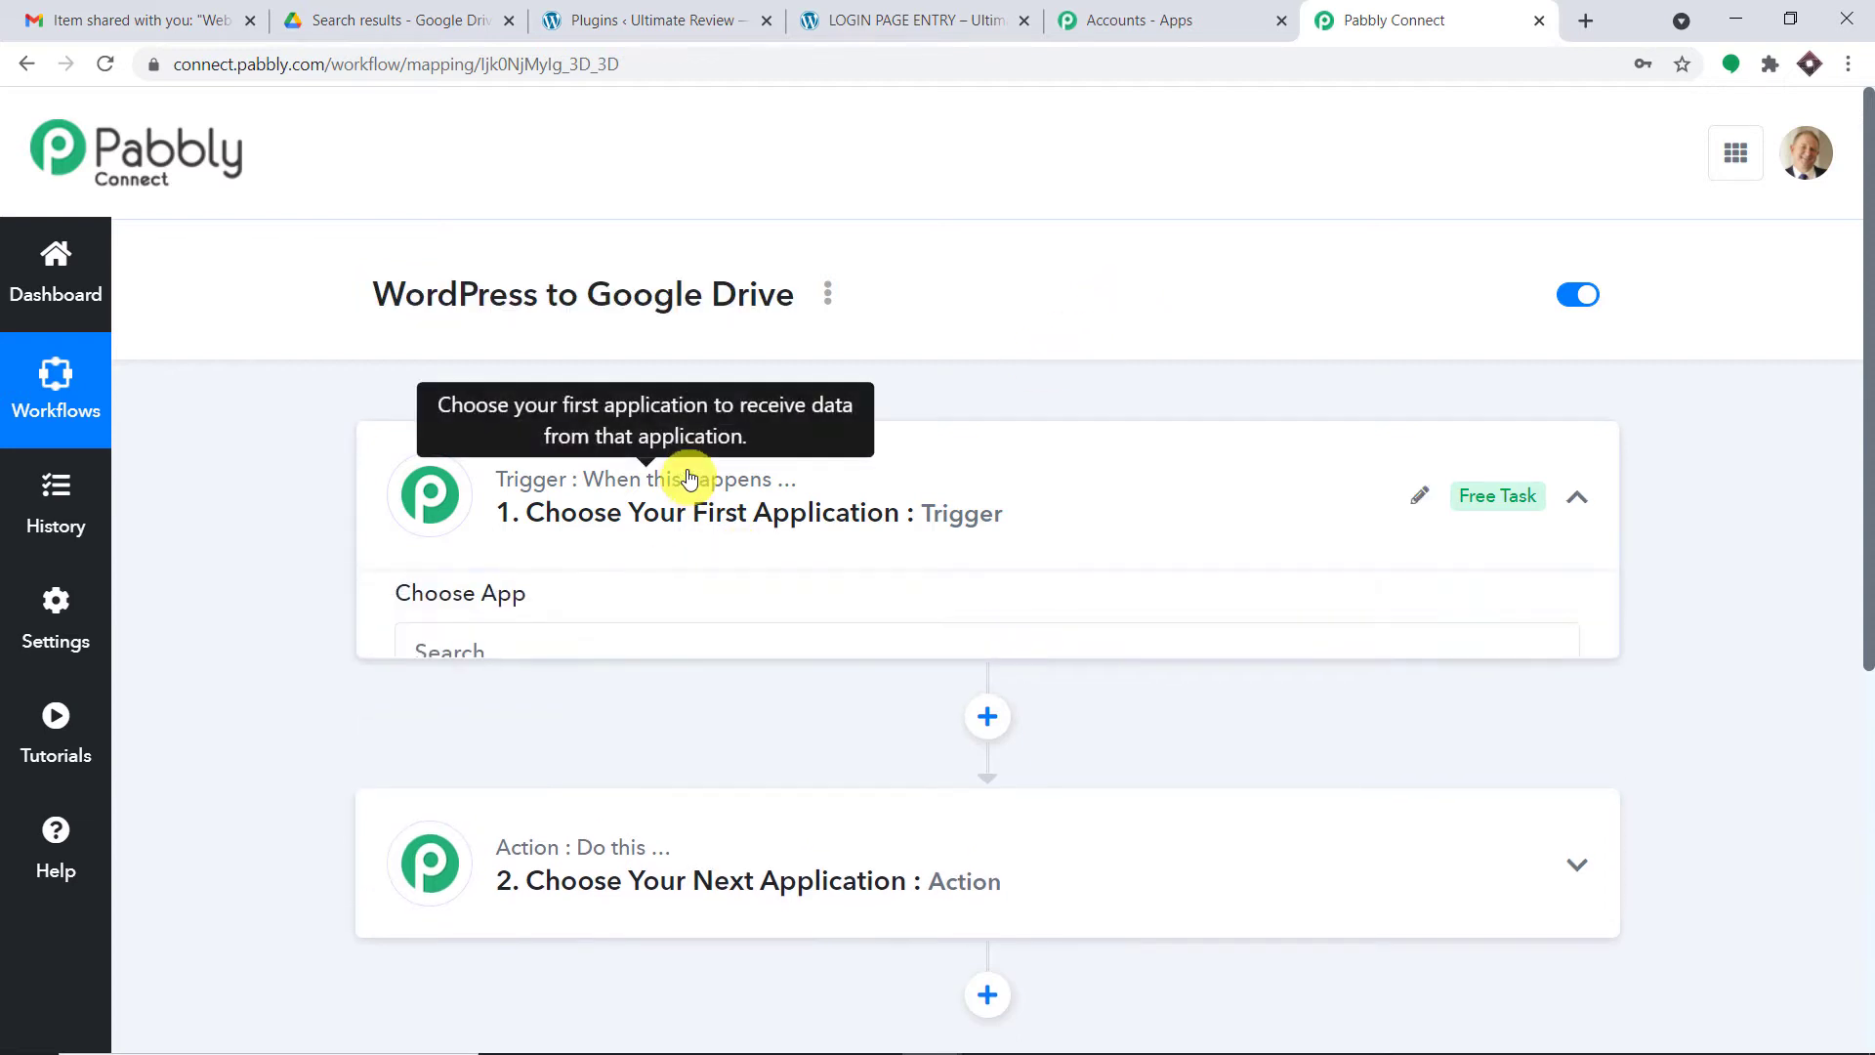
click(552, 533)
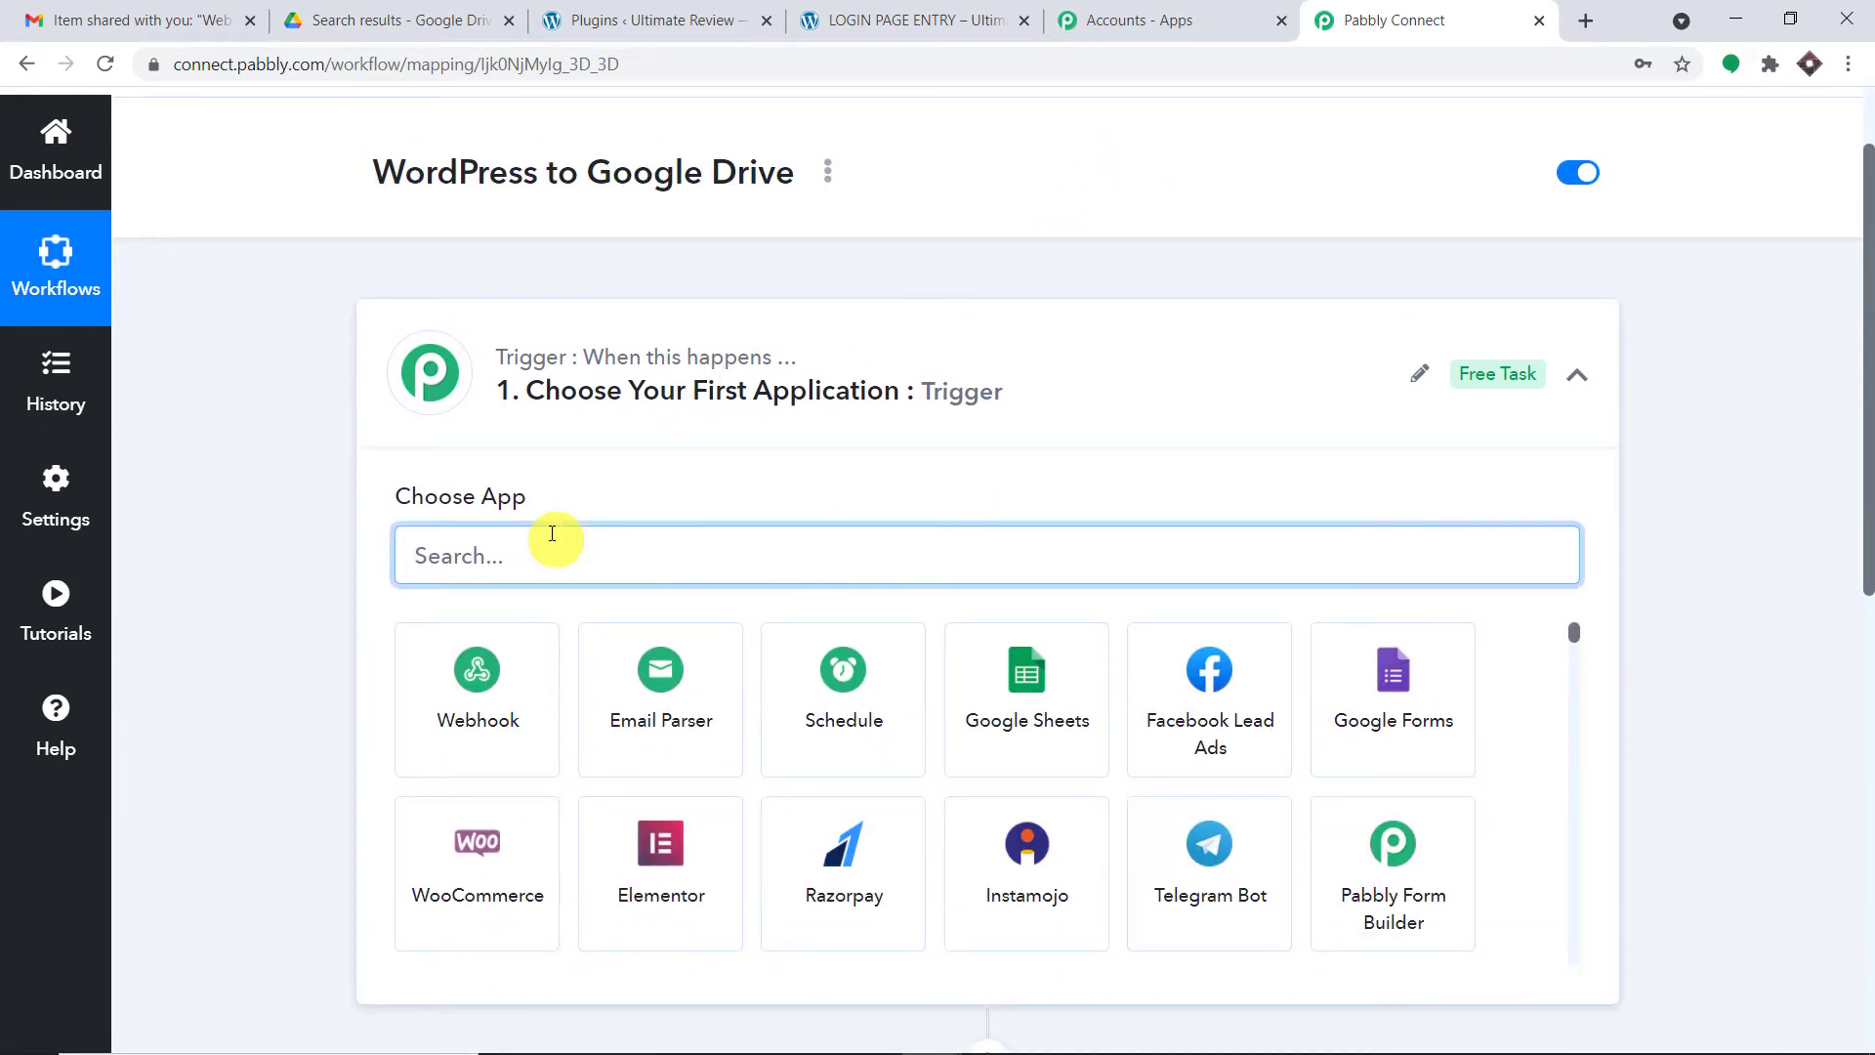
text(word)
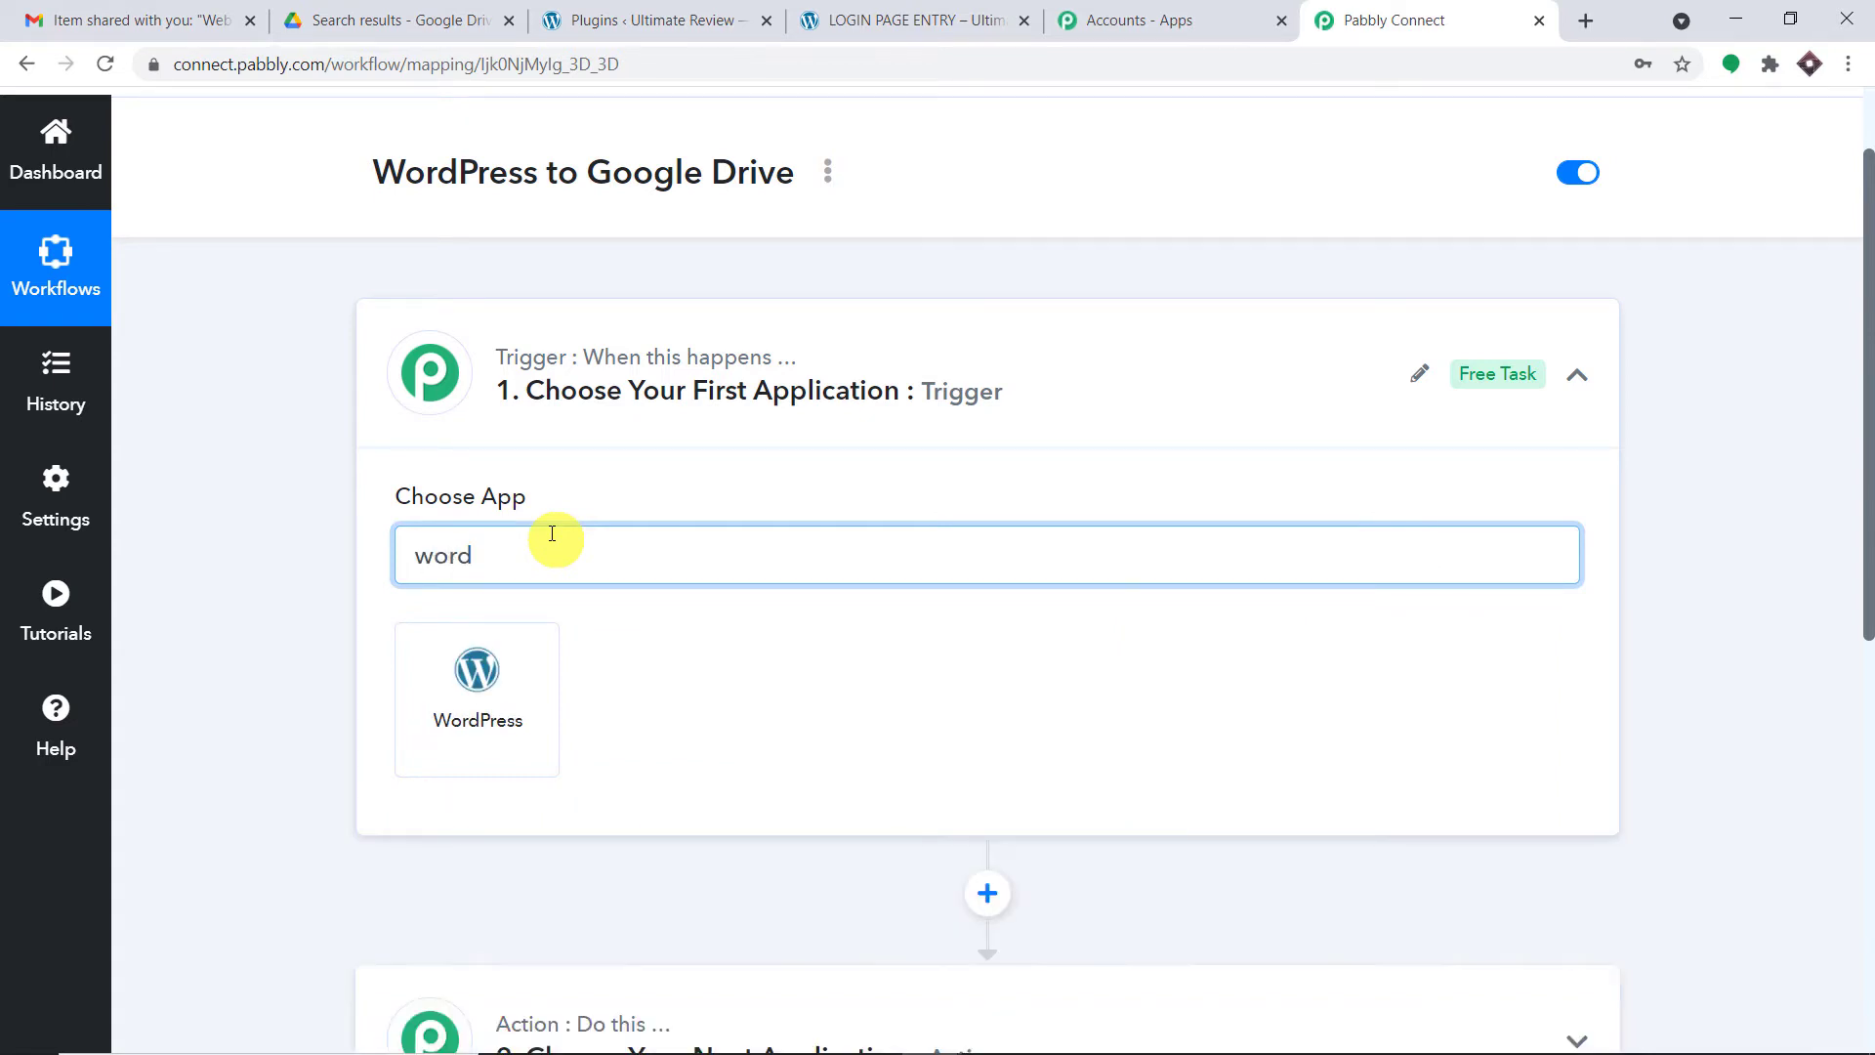
click(438, 708)
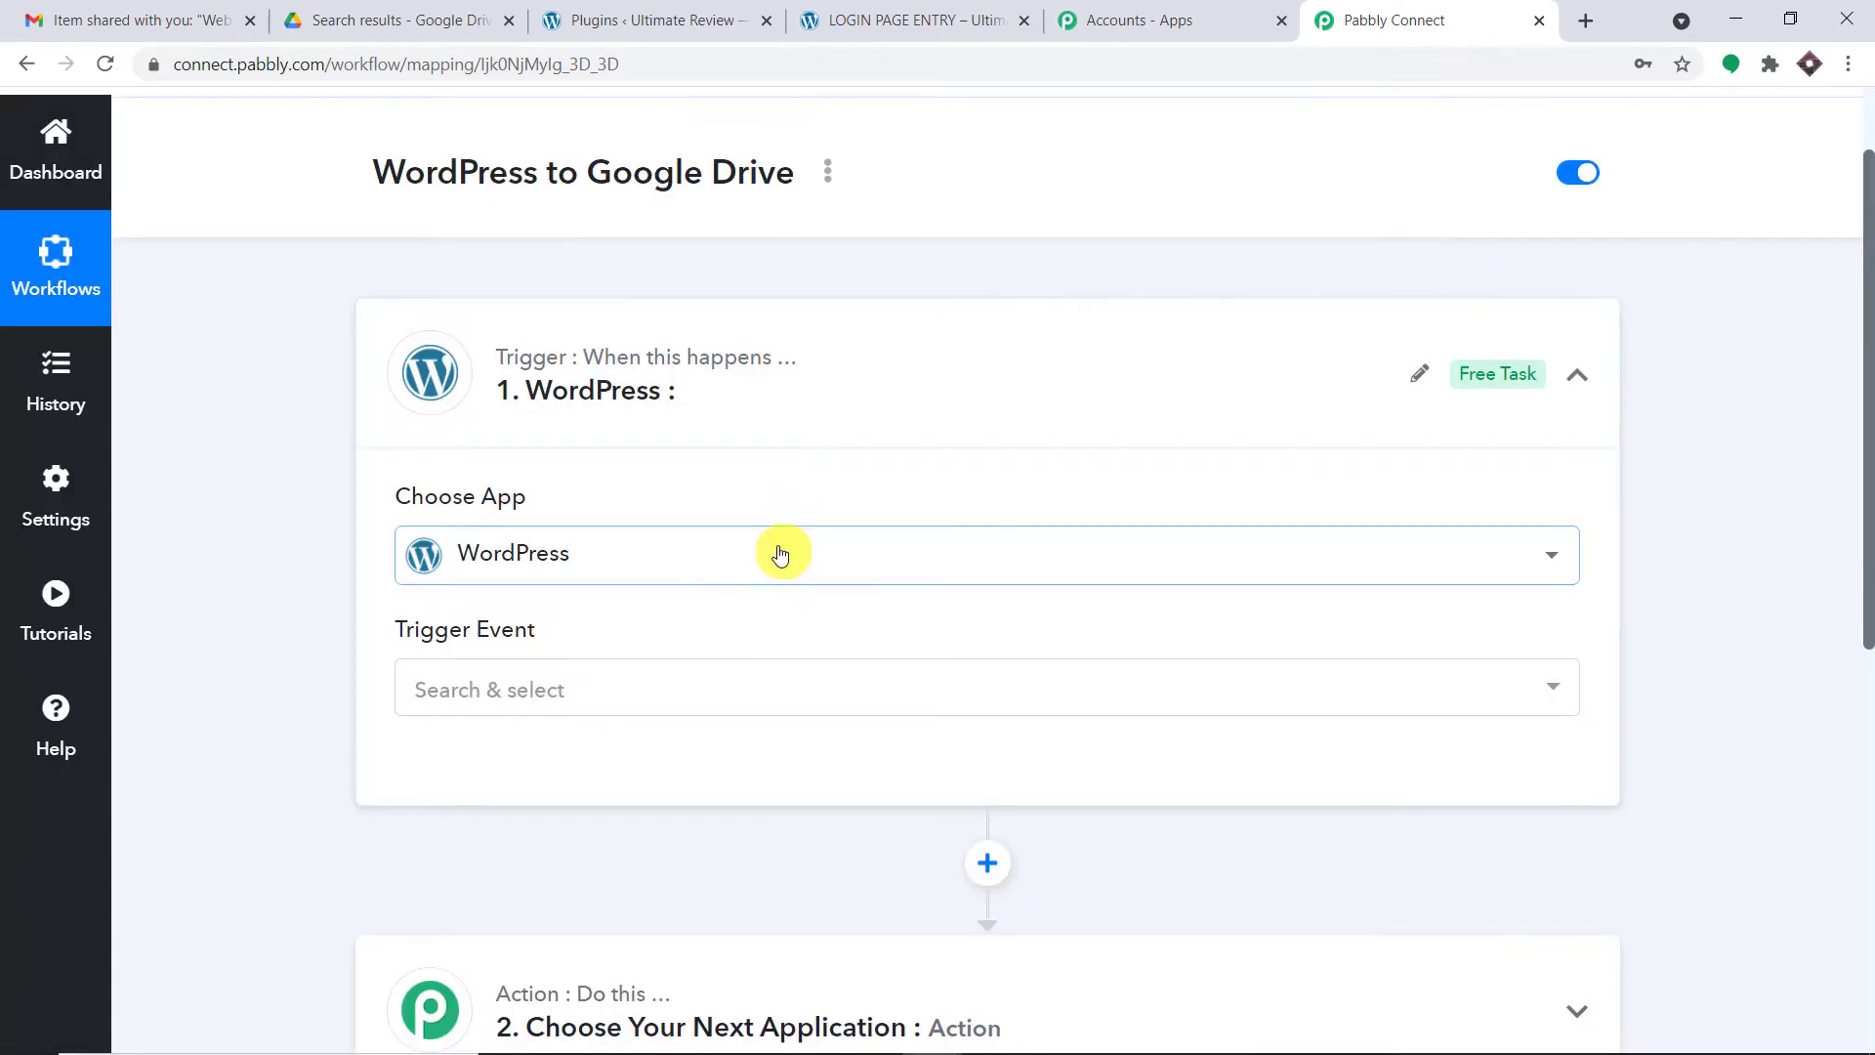
click(703, 686)
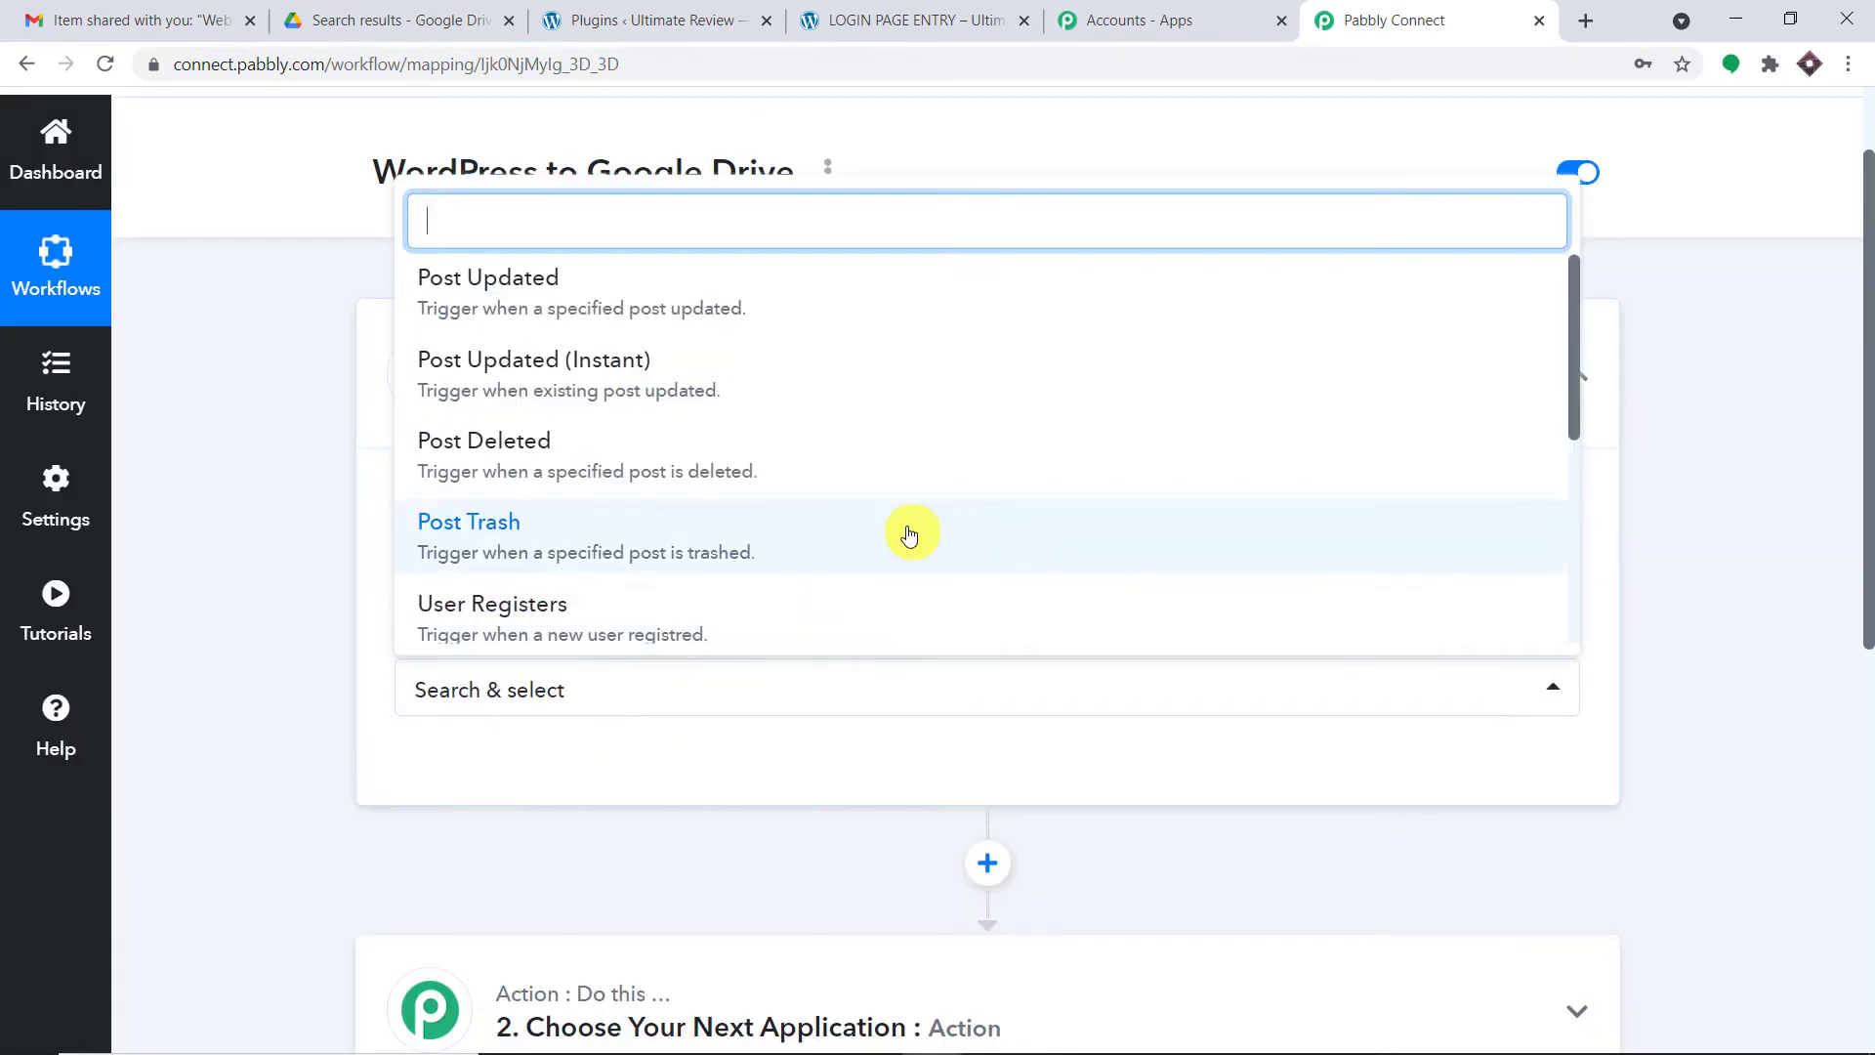
scroll(910, 531, down, 1)
click(762, 486)
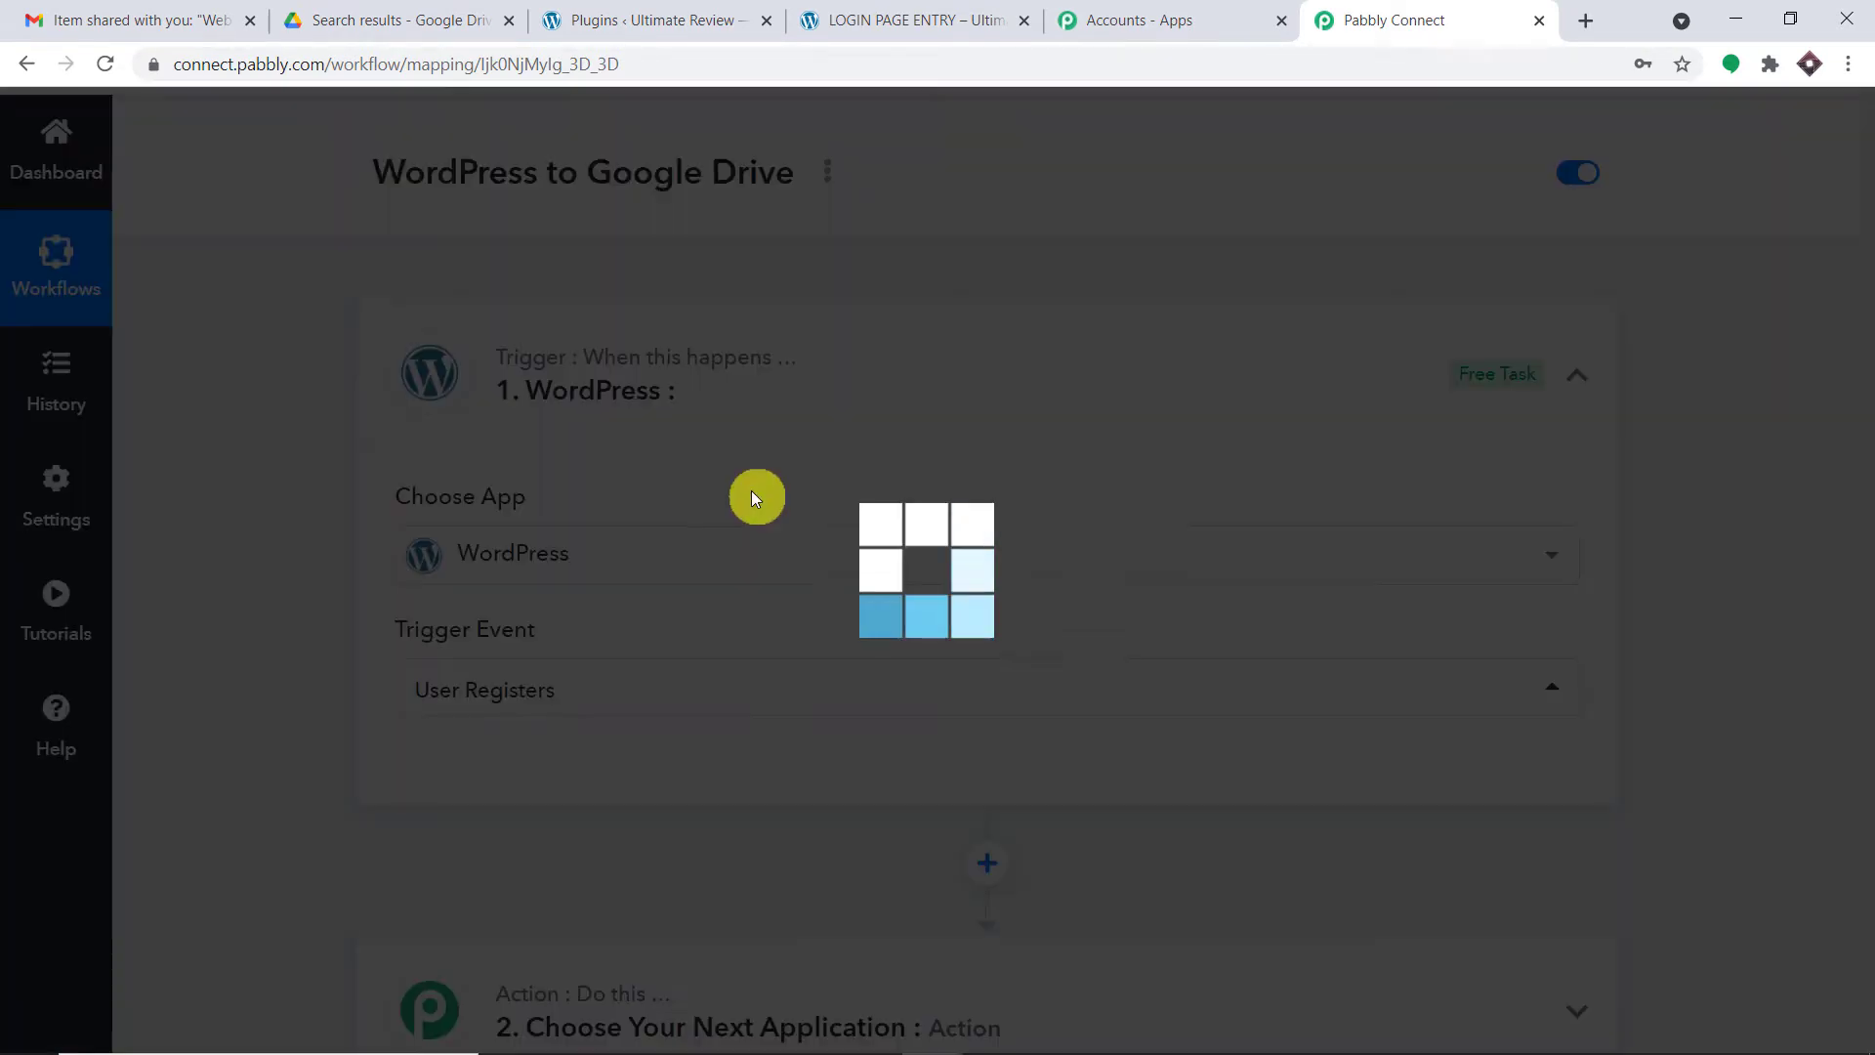
scroll(1074, 517, down, 1)
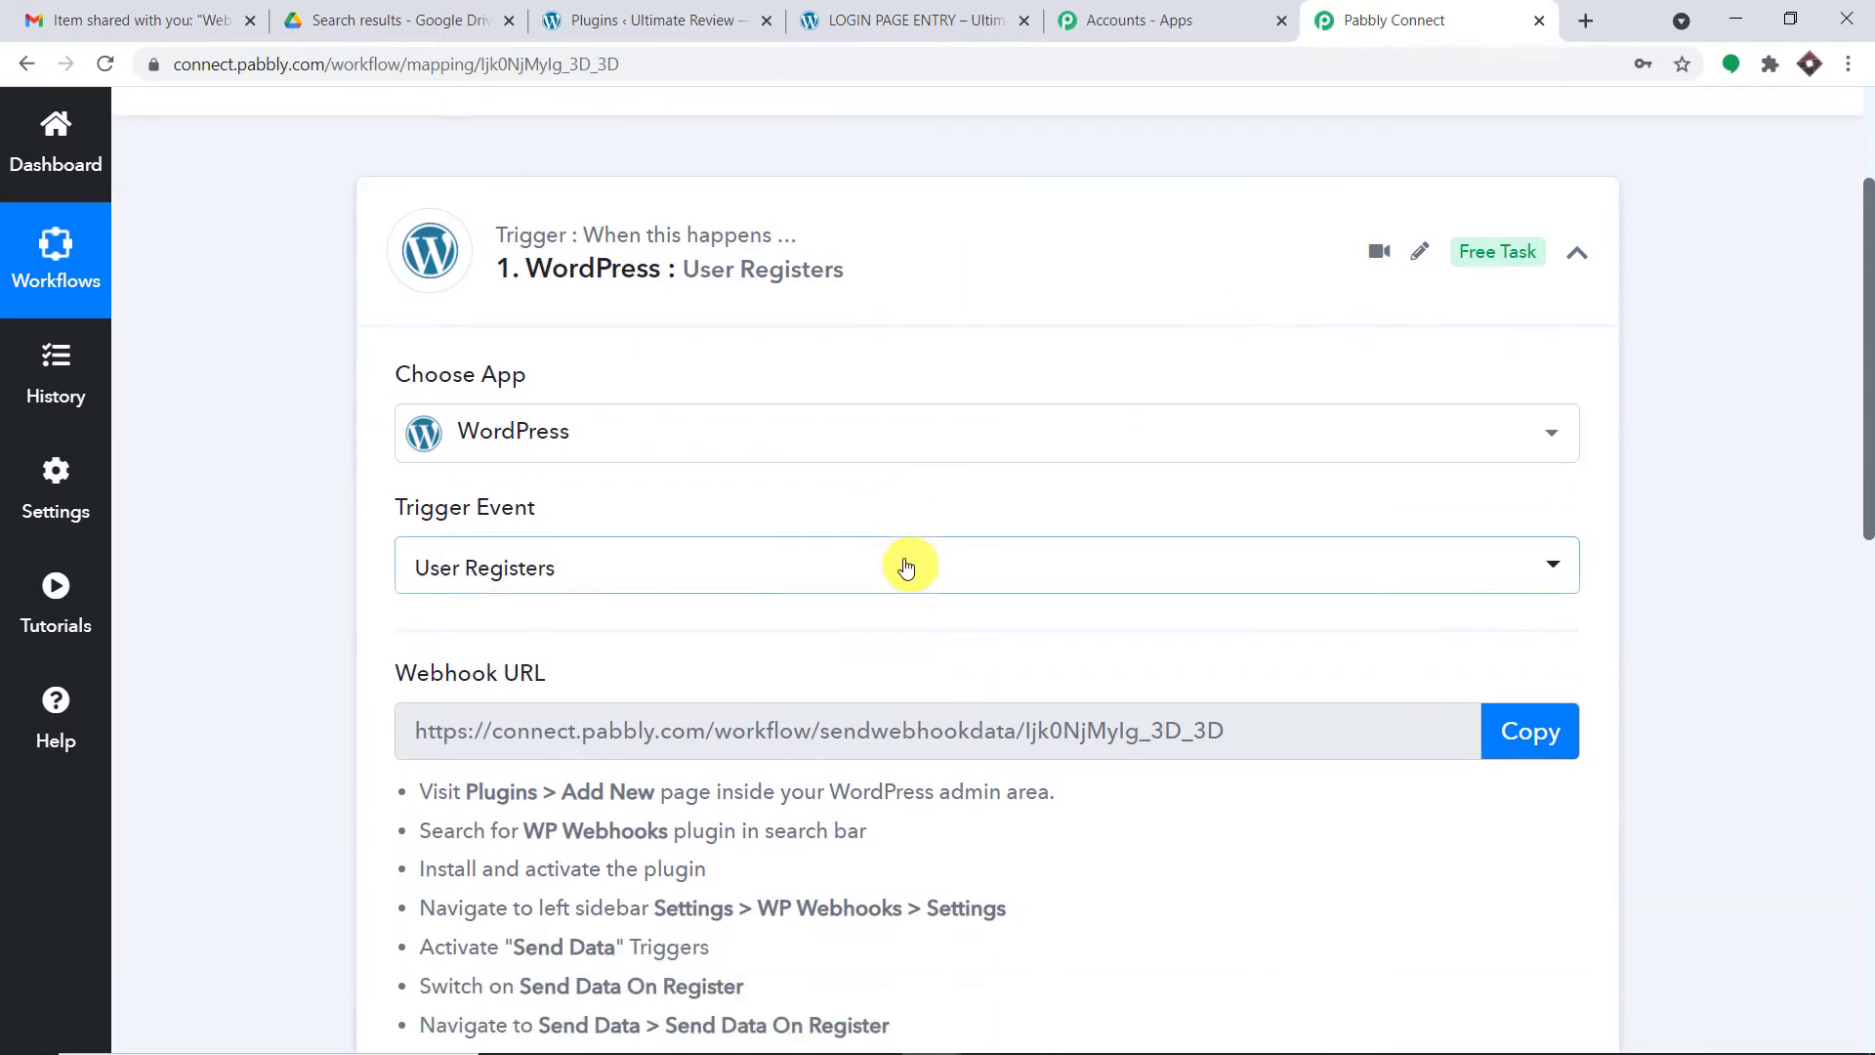
- Browse the other WordPress trigger events, then open the Pabbly help forum
click(551, 576)
scroll(591, 801, down, 1)
scroll(596, 810, down, 4)
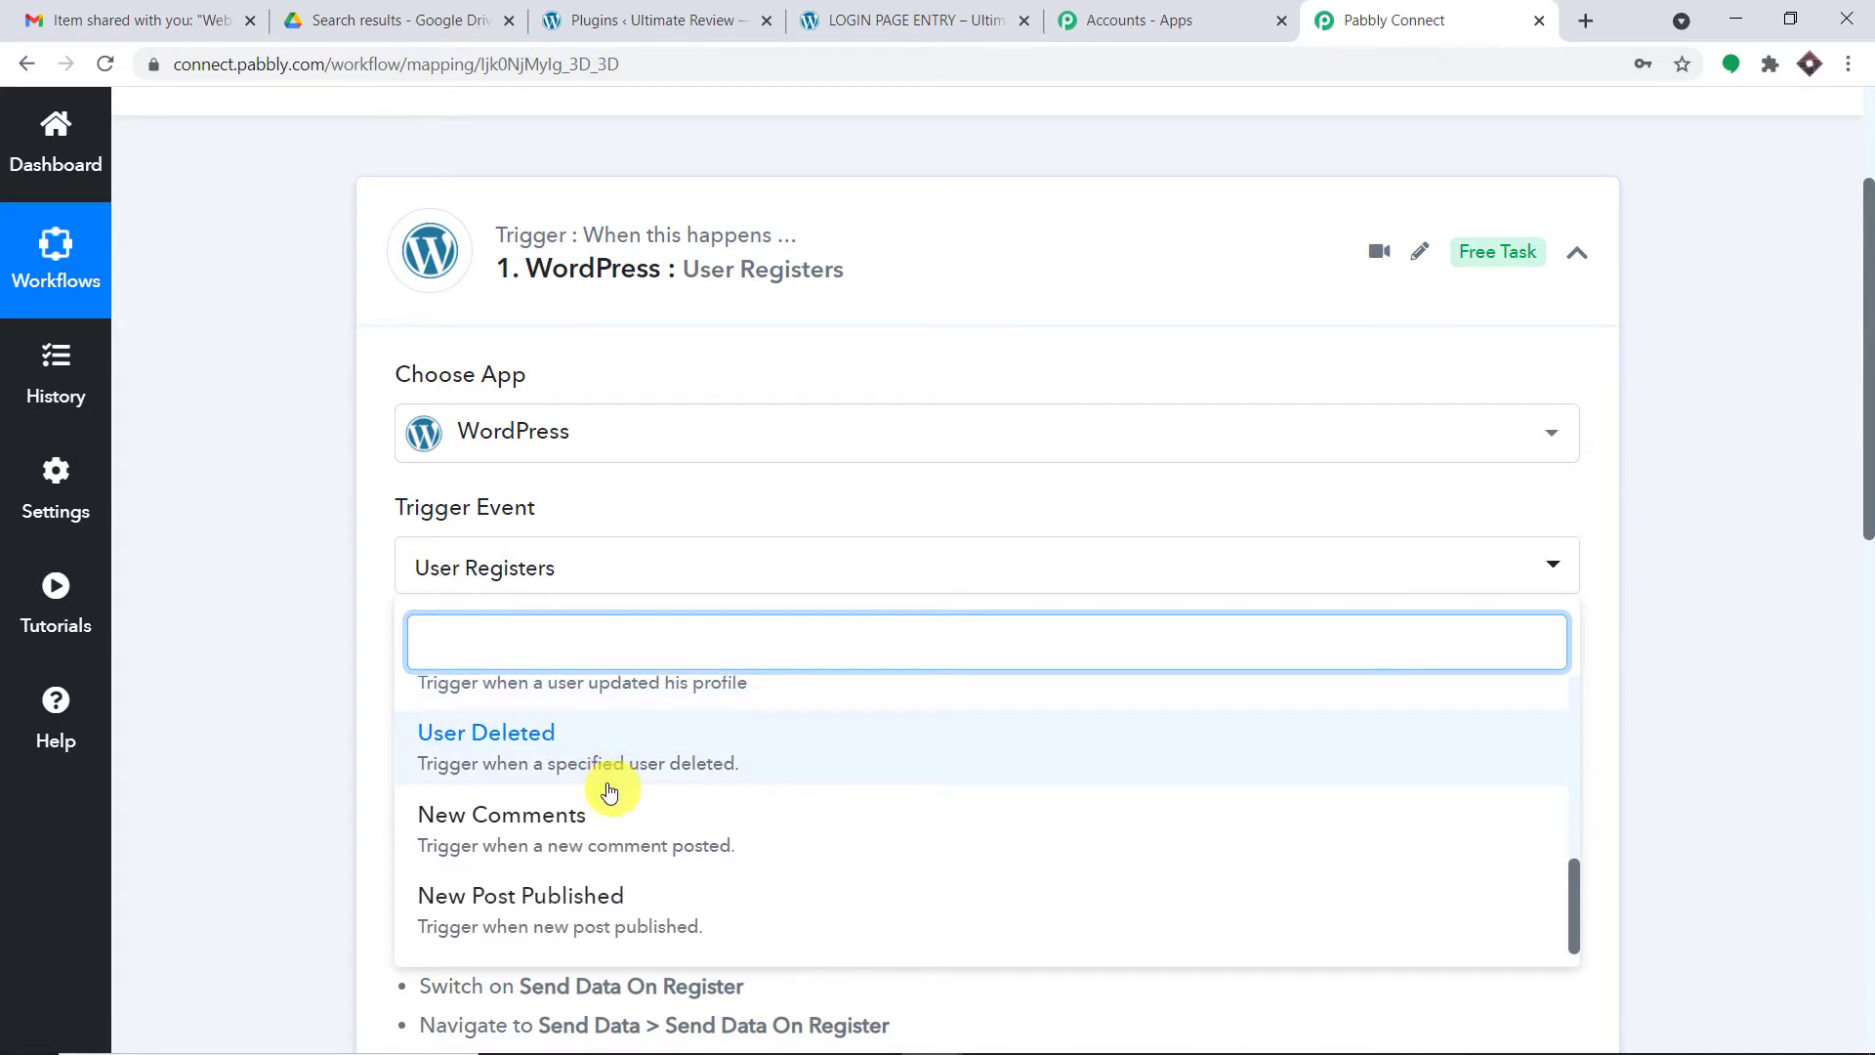
scroll(612, 785, up, 4)
scroll(613, 794, up, 1)
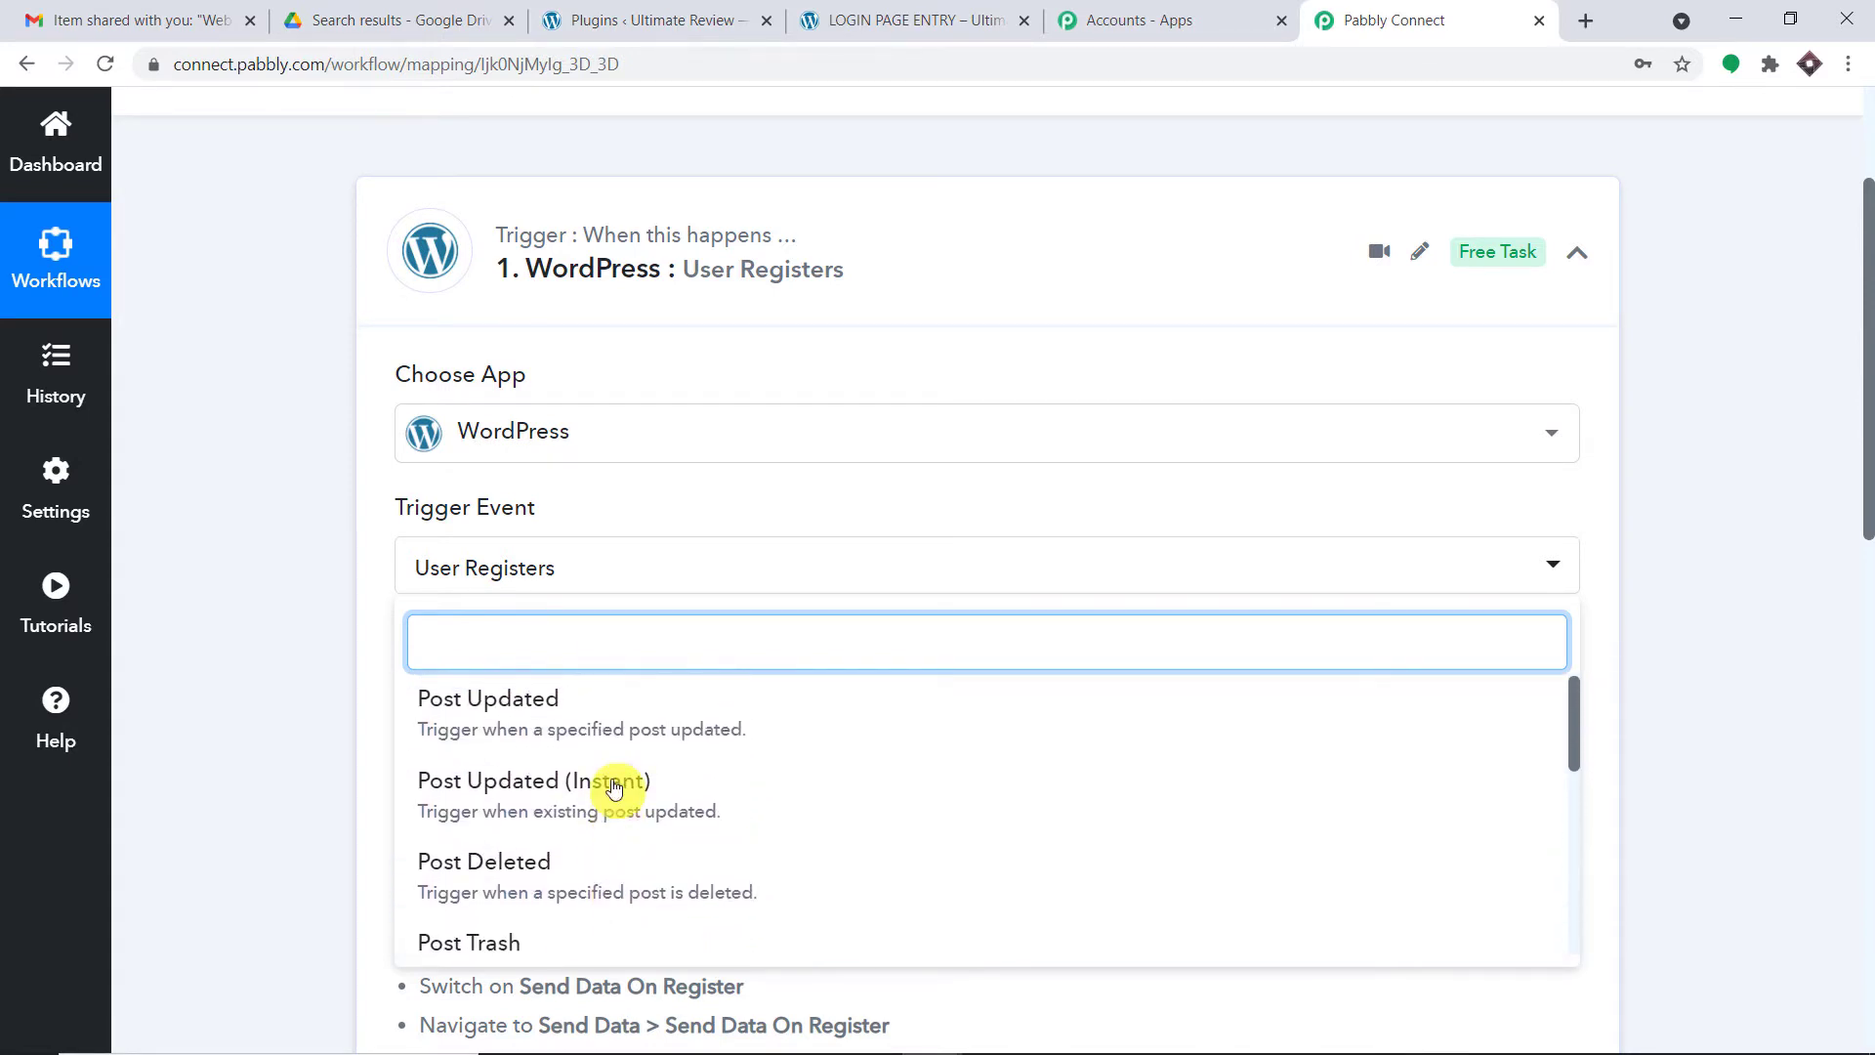
click(263, 542)
click(56, 718)
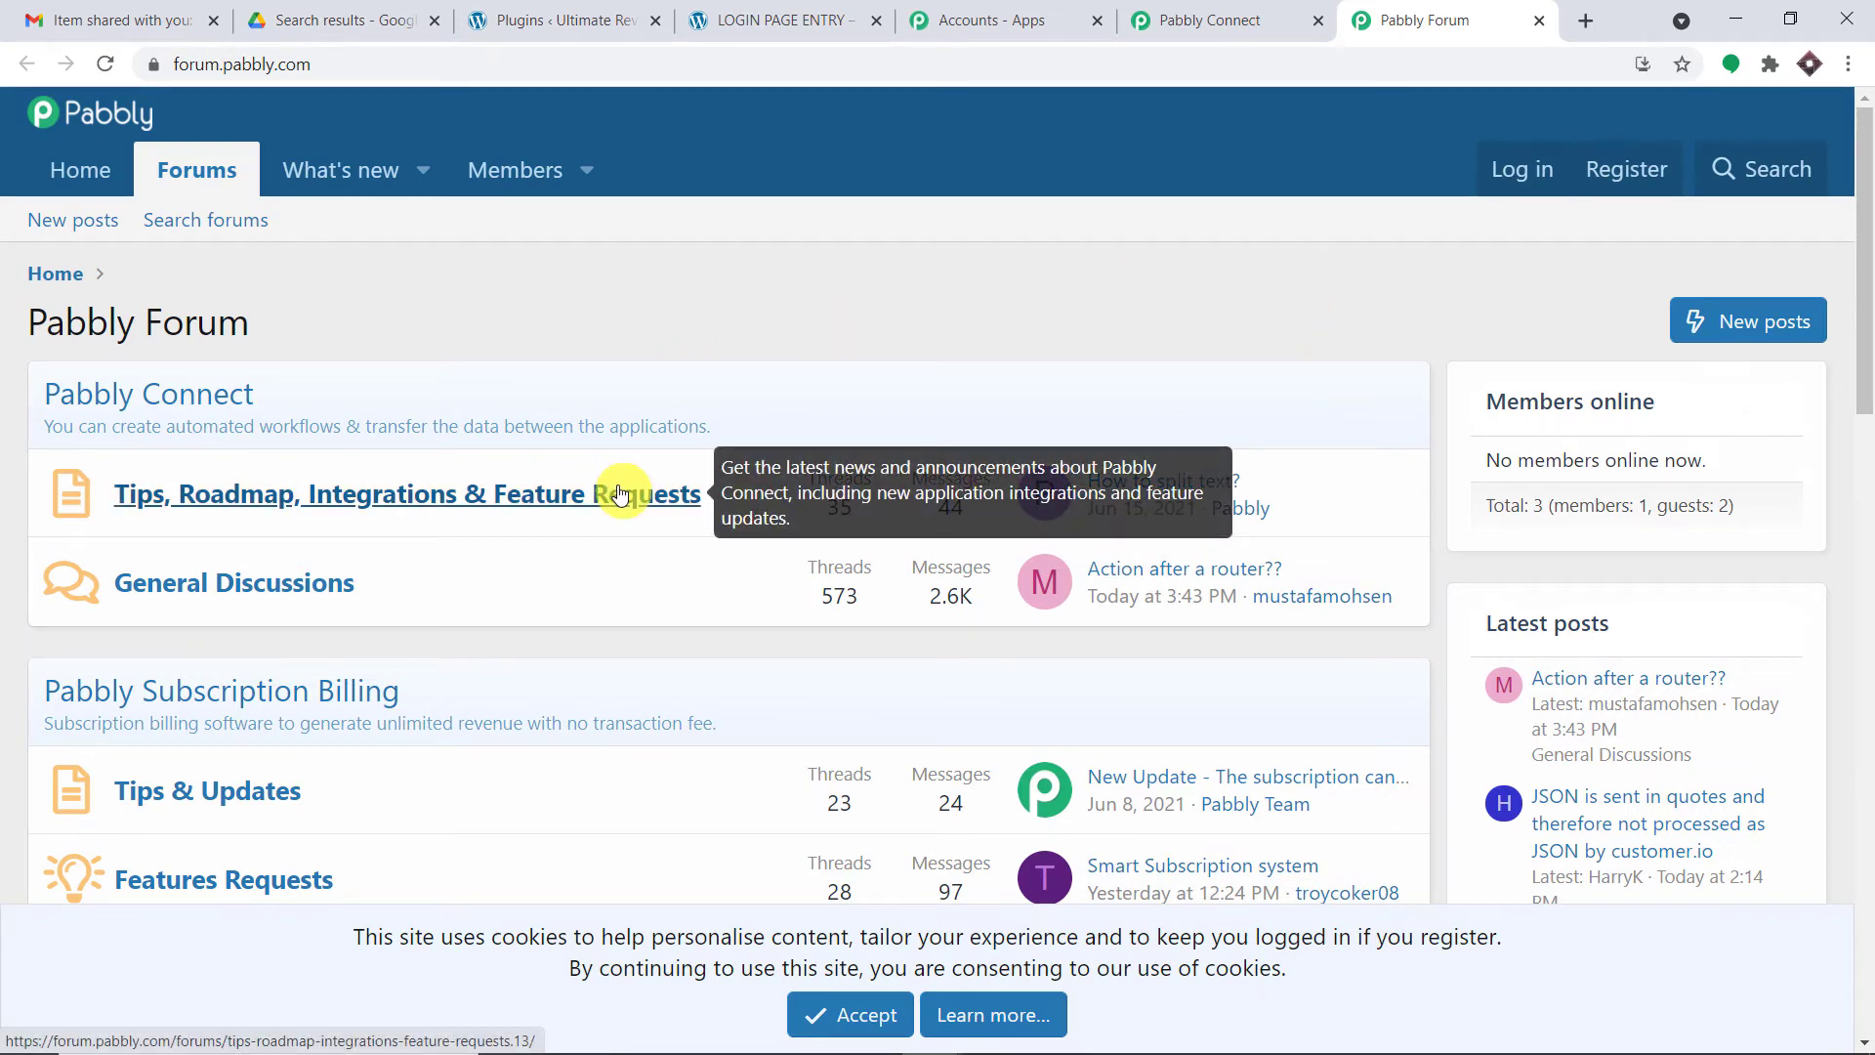
- Close the forum tab and review the Webhook URL setup instructions
click(1539, 20)
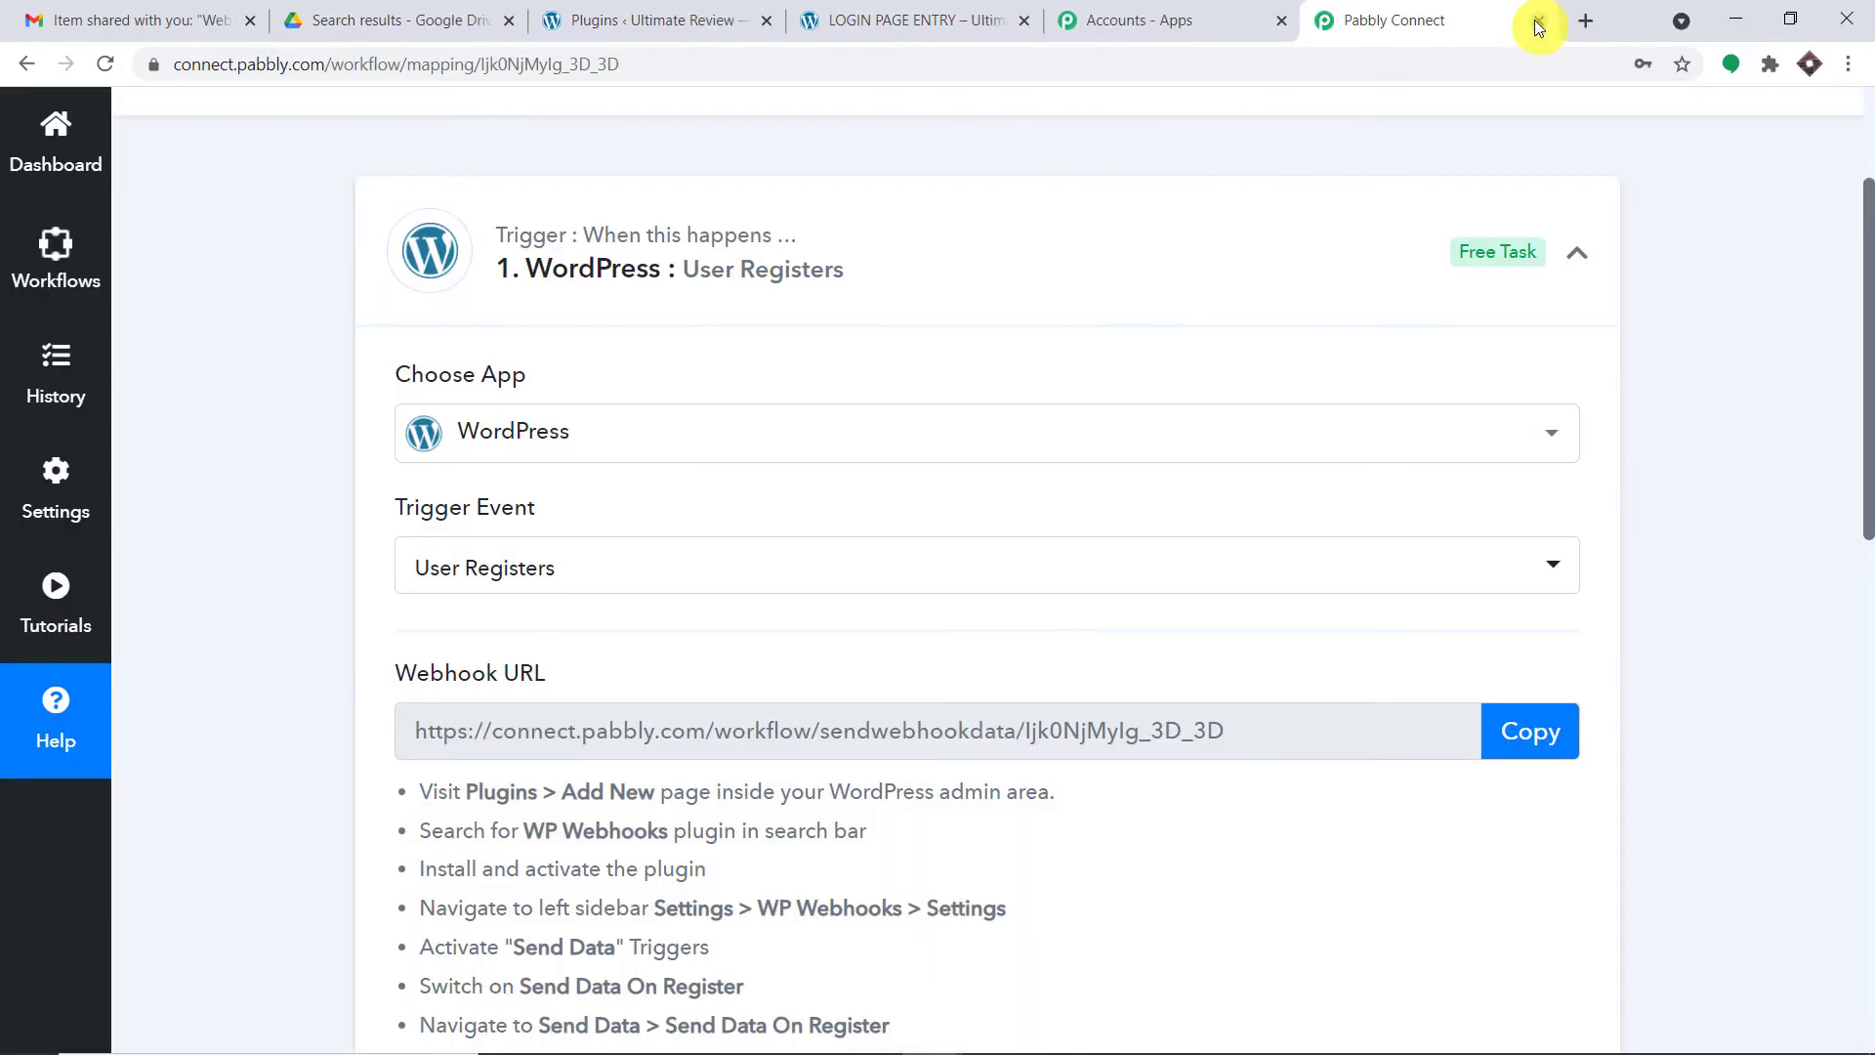
scroll(1139, 240, down, 2)
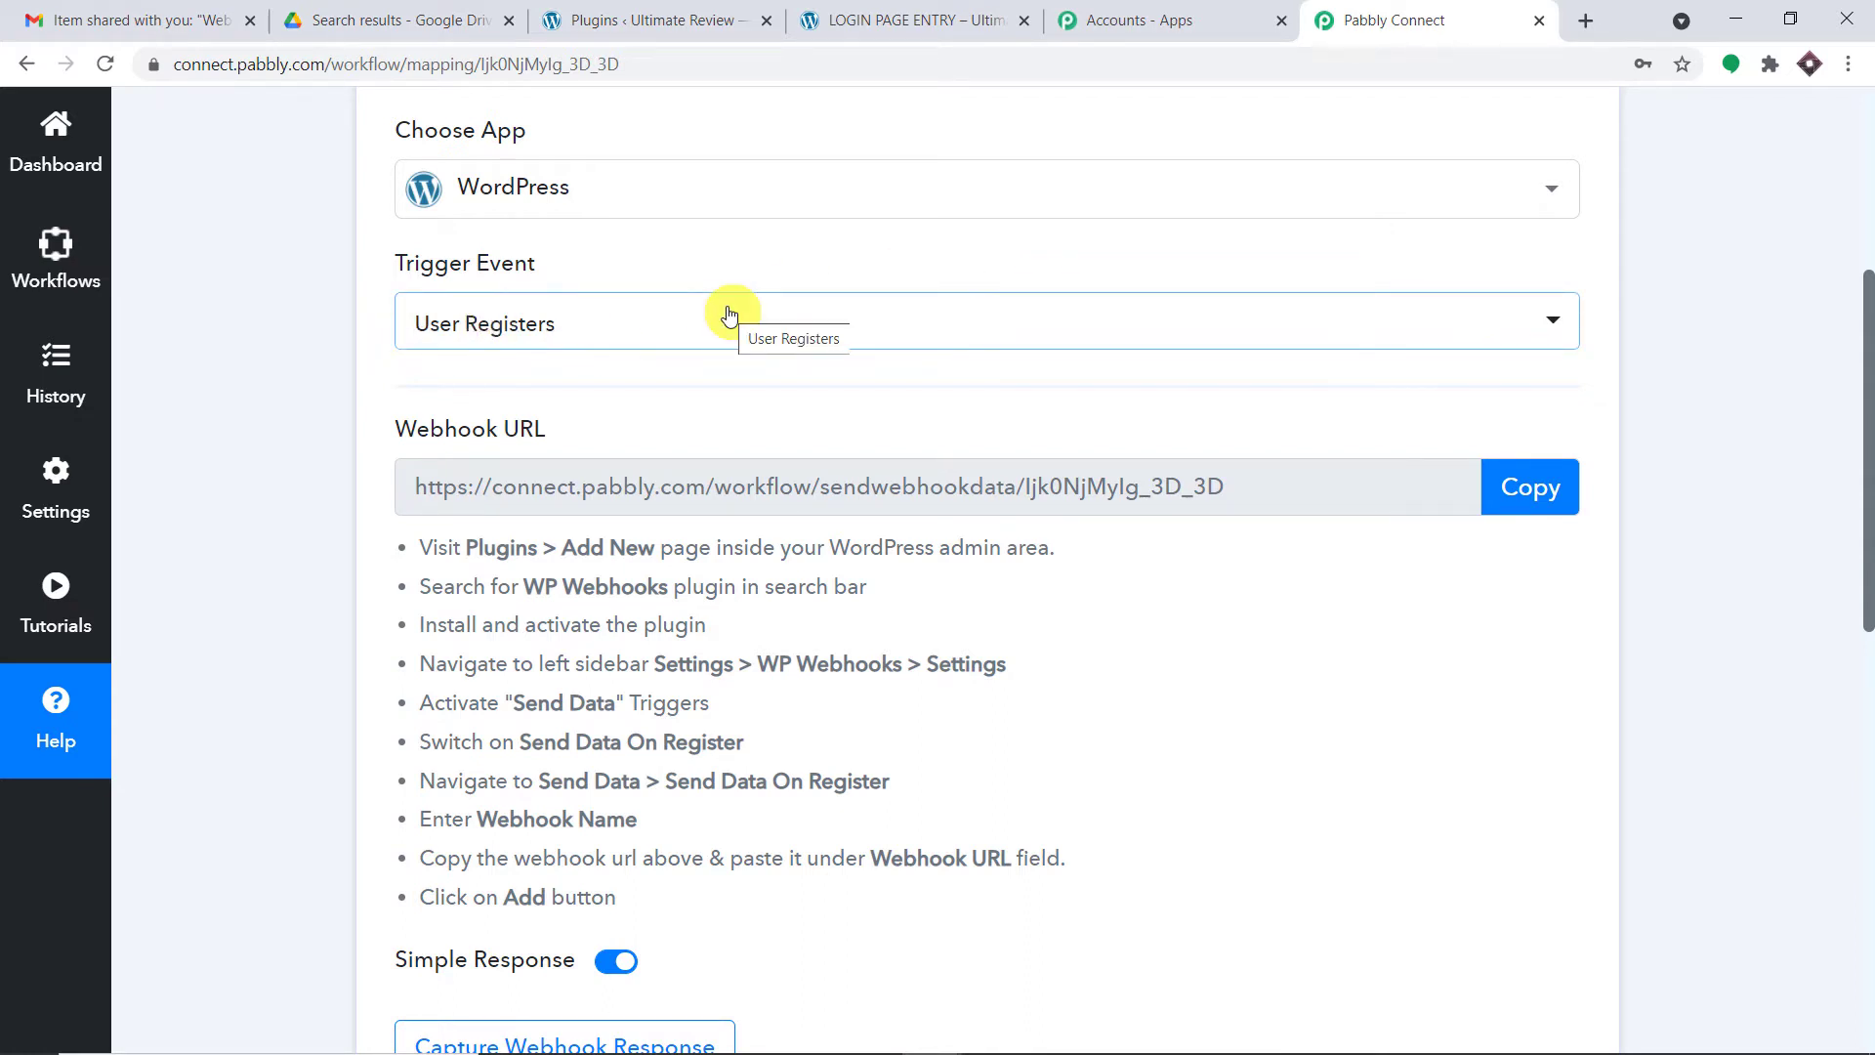
scroll(771, 311, down, 2)
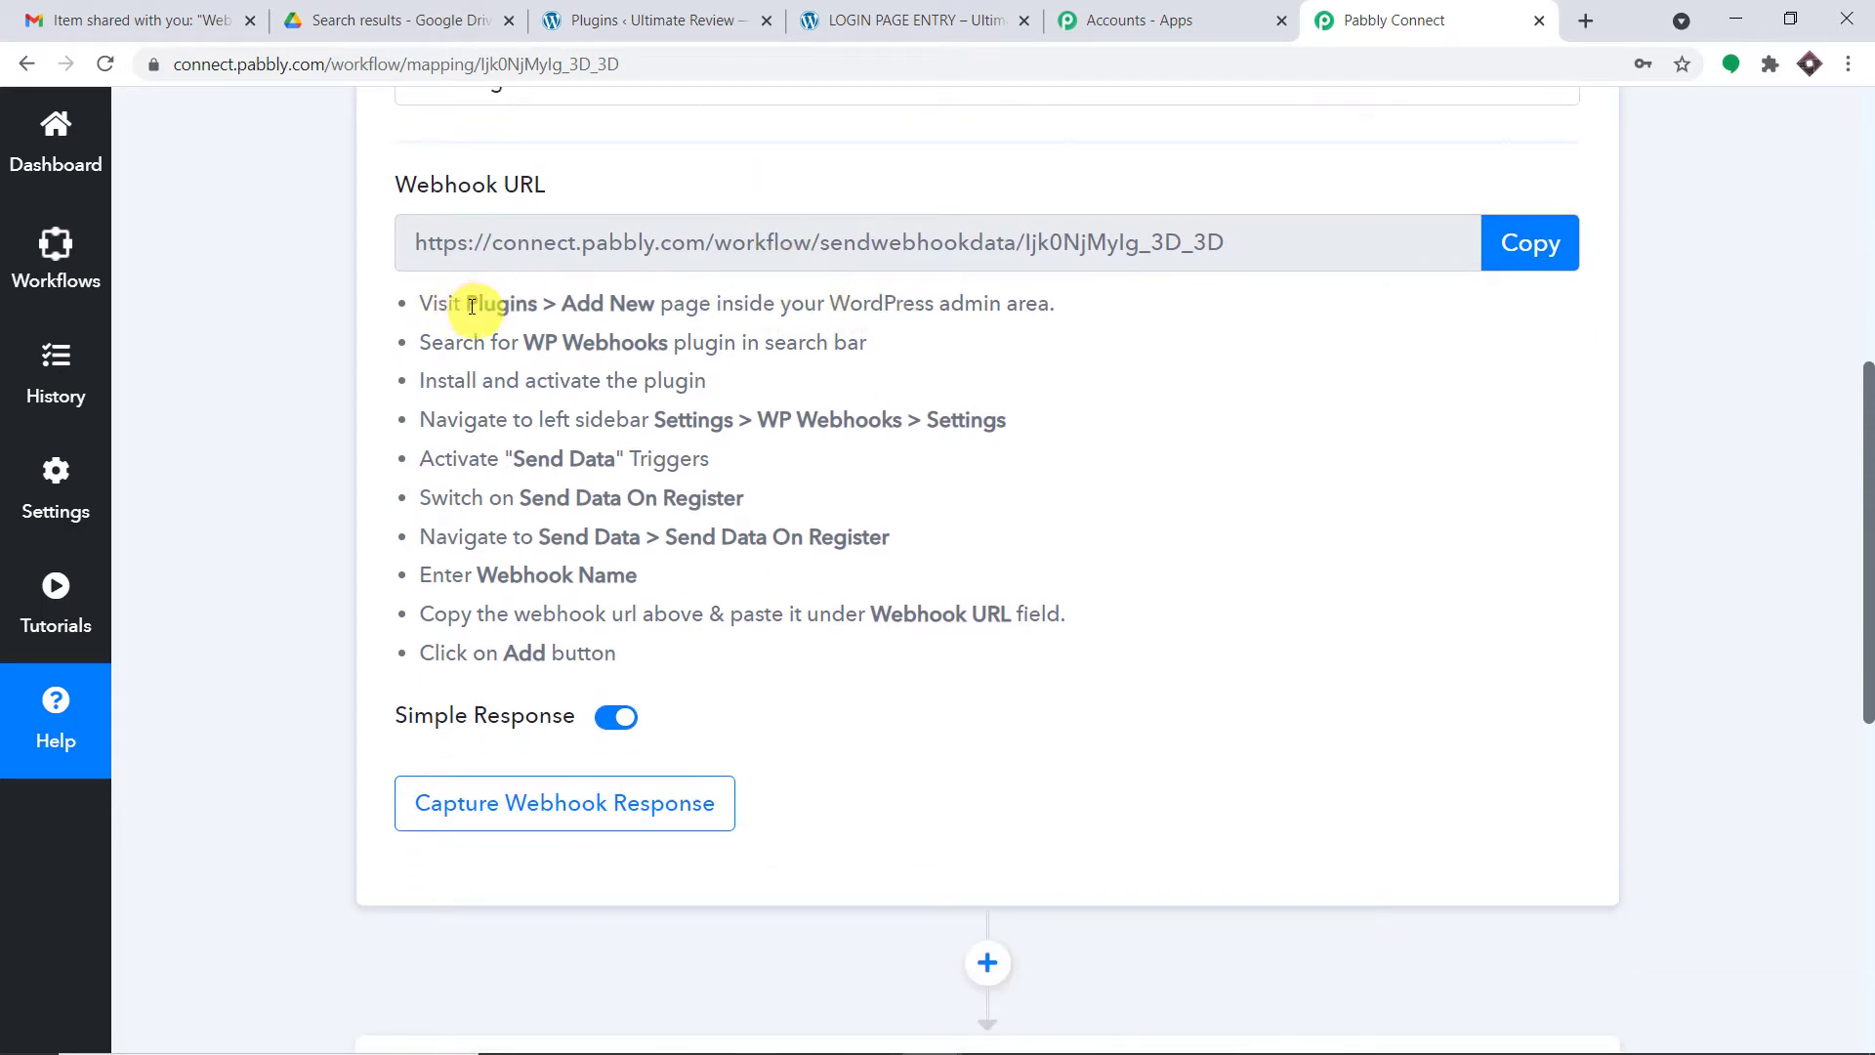
drag(462, 306, 817, 325)
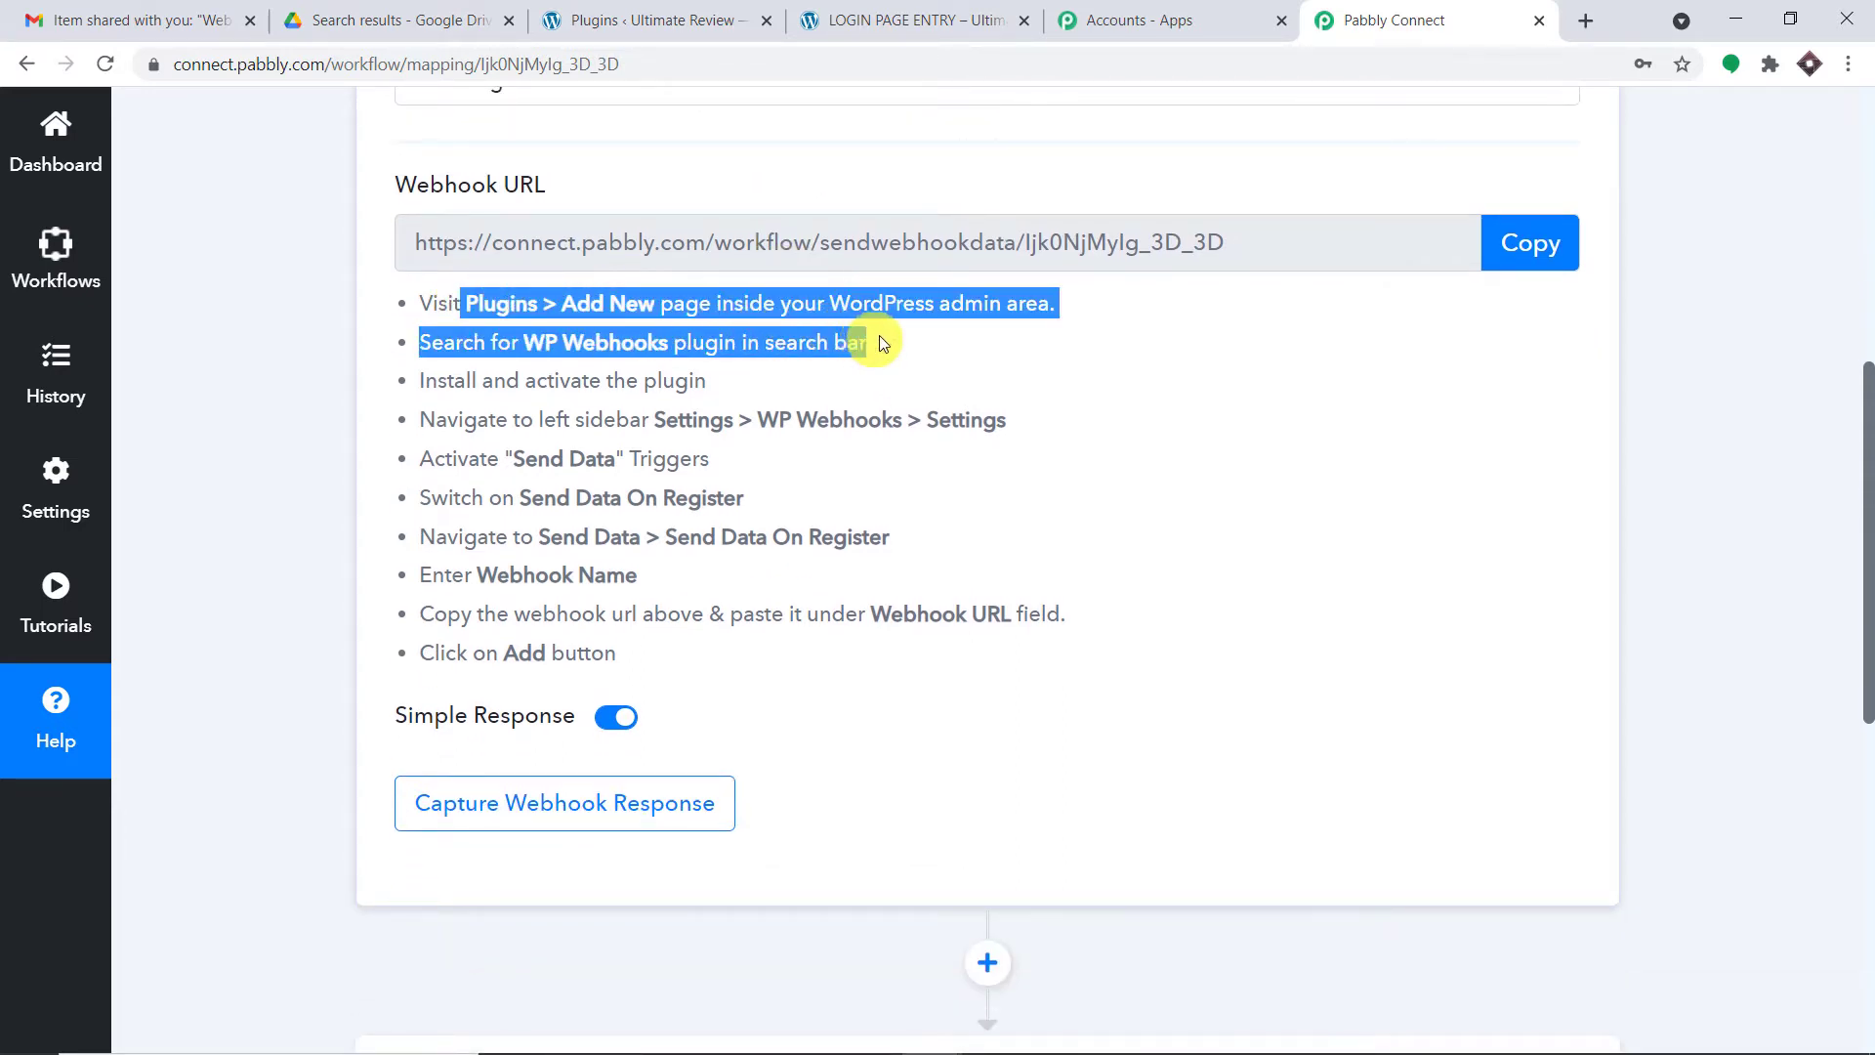
click(669, 352)
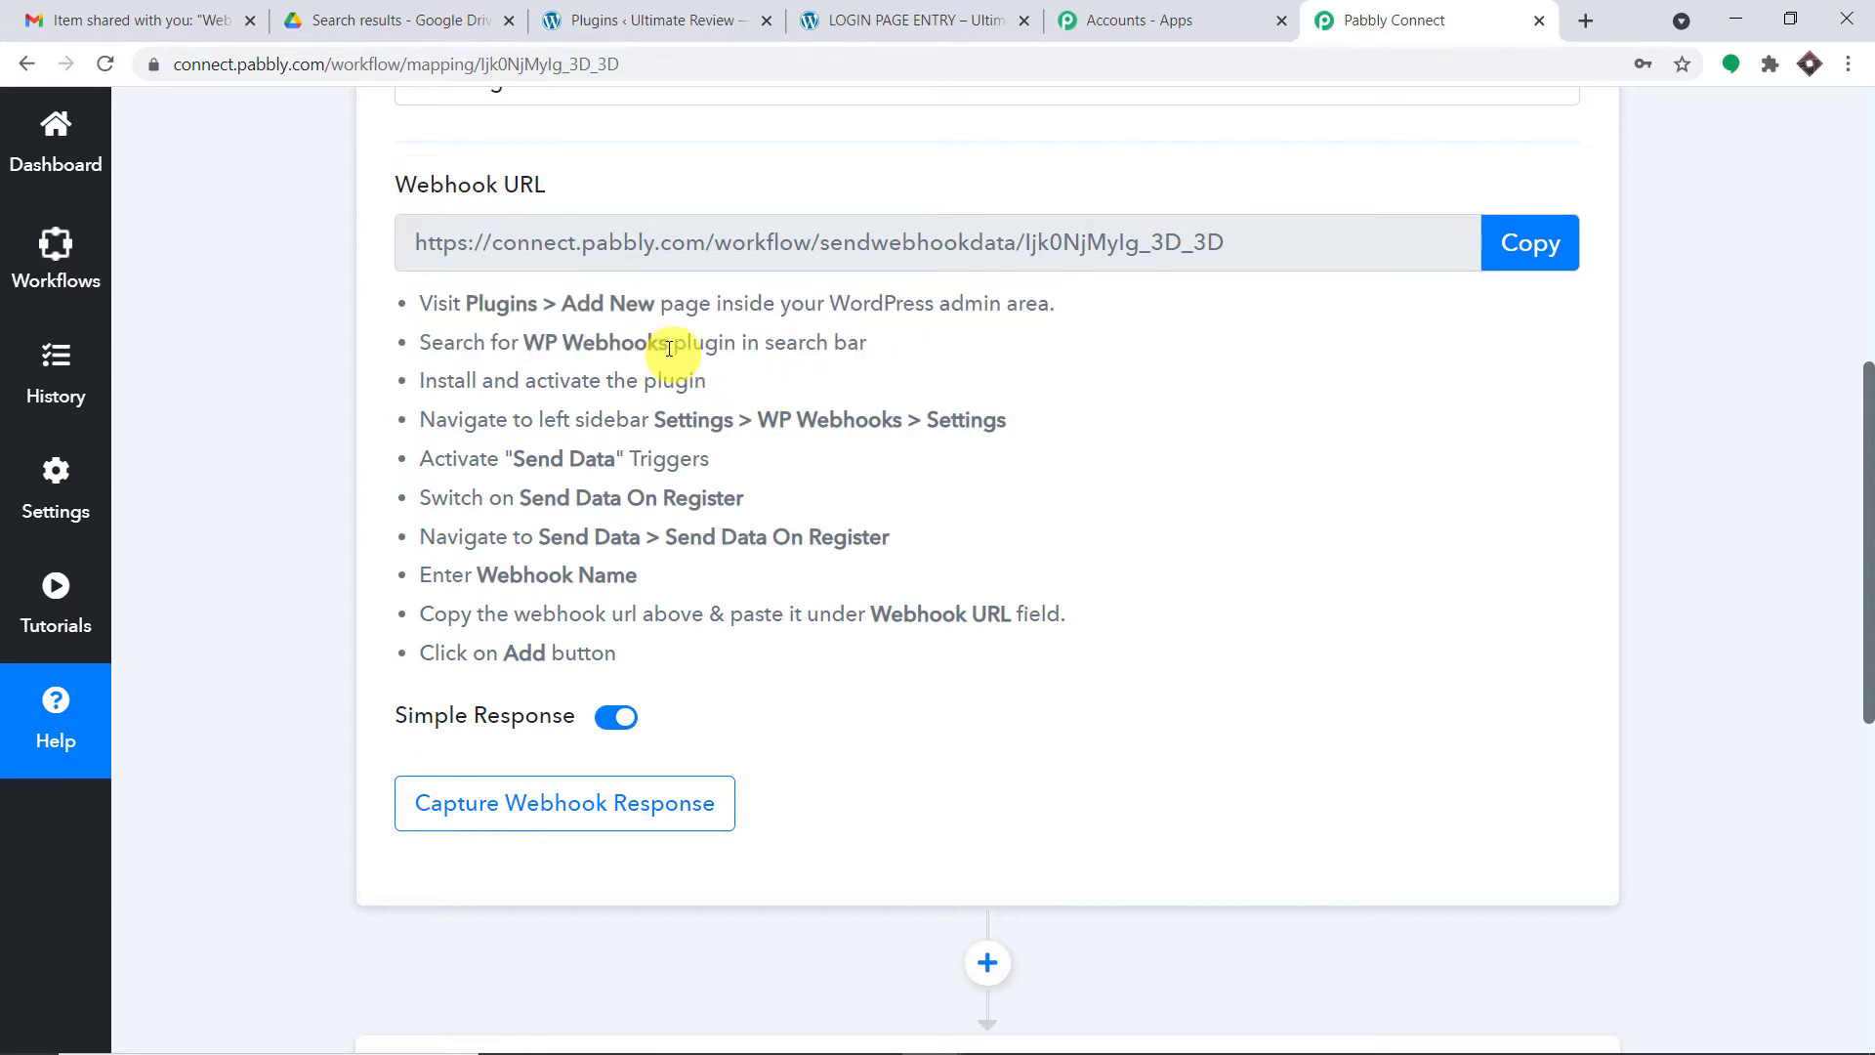
- Copy the plugin name 'WP Webhooks' and go to the WordPress Plugins page
drag(669, 349, 525, 349)
right_click(535, 349)
click(547, 361)
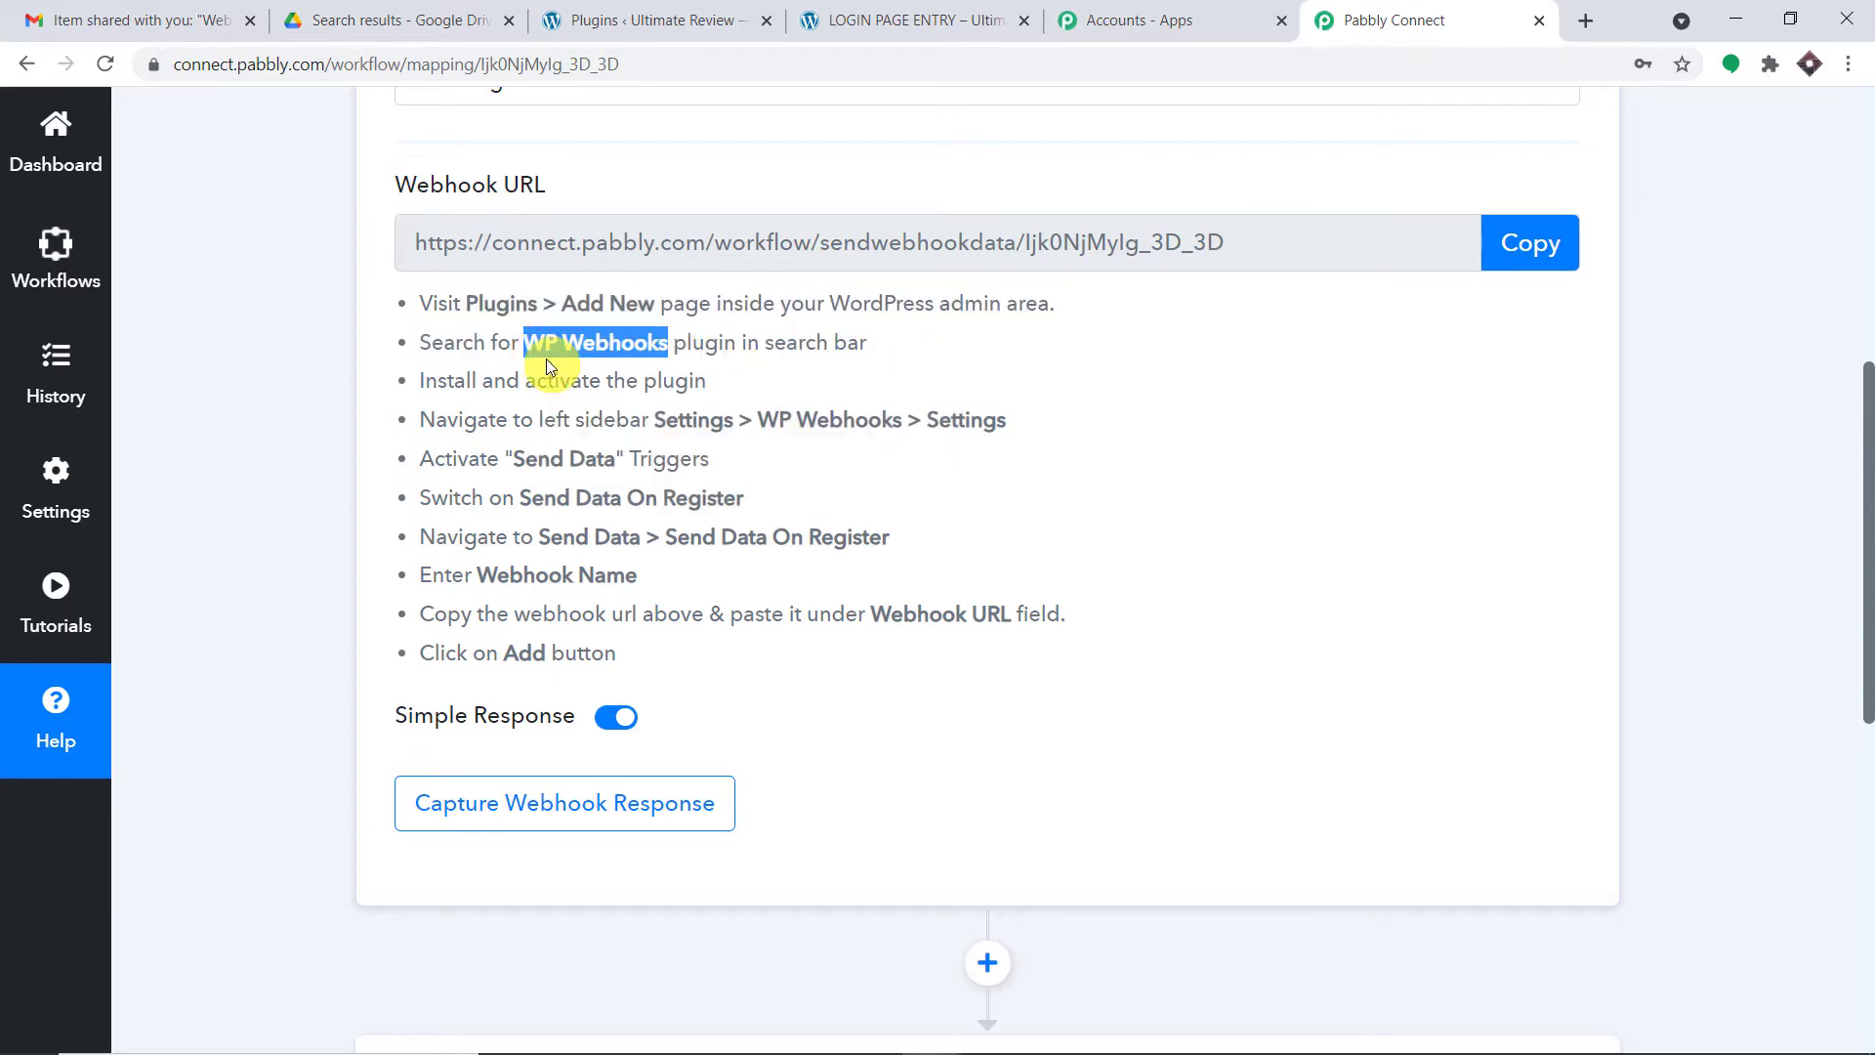
click(617, 17)
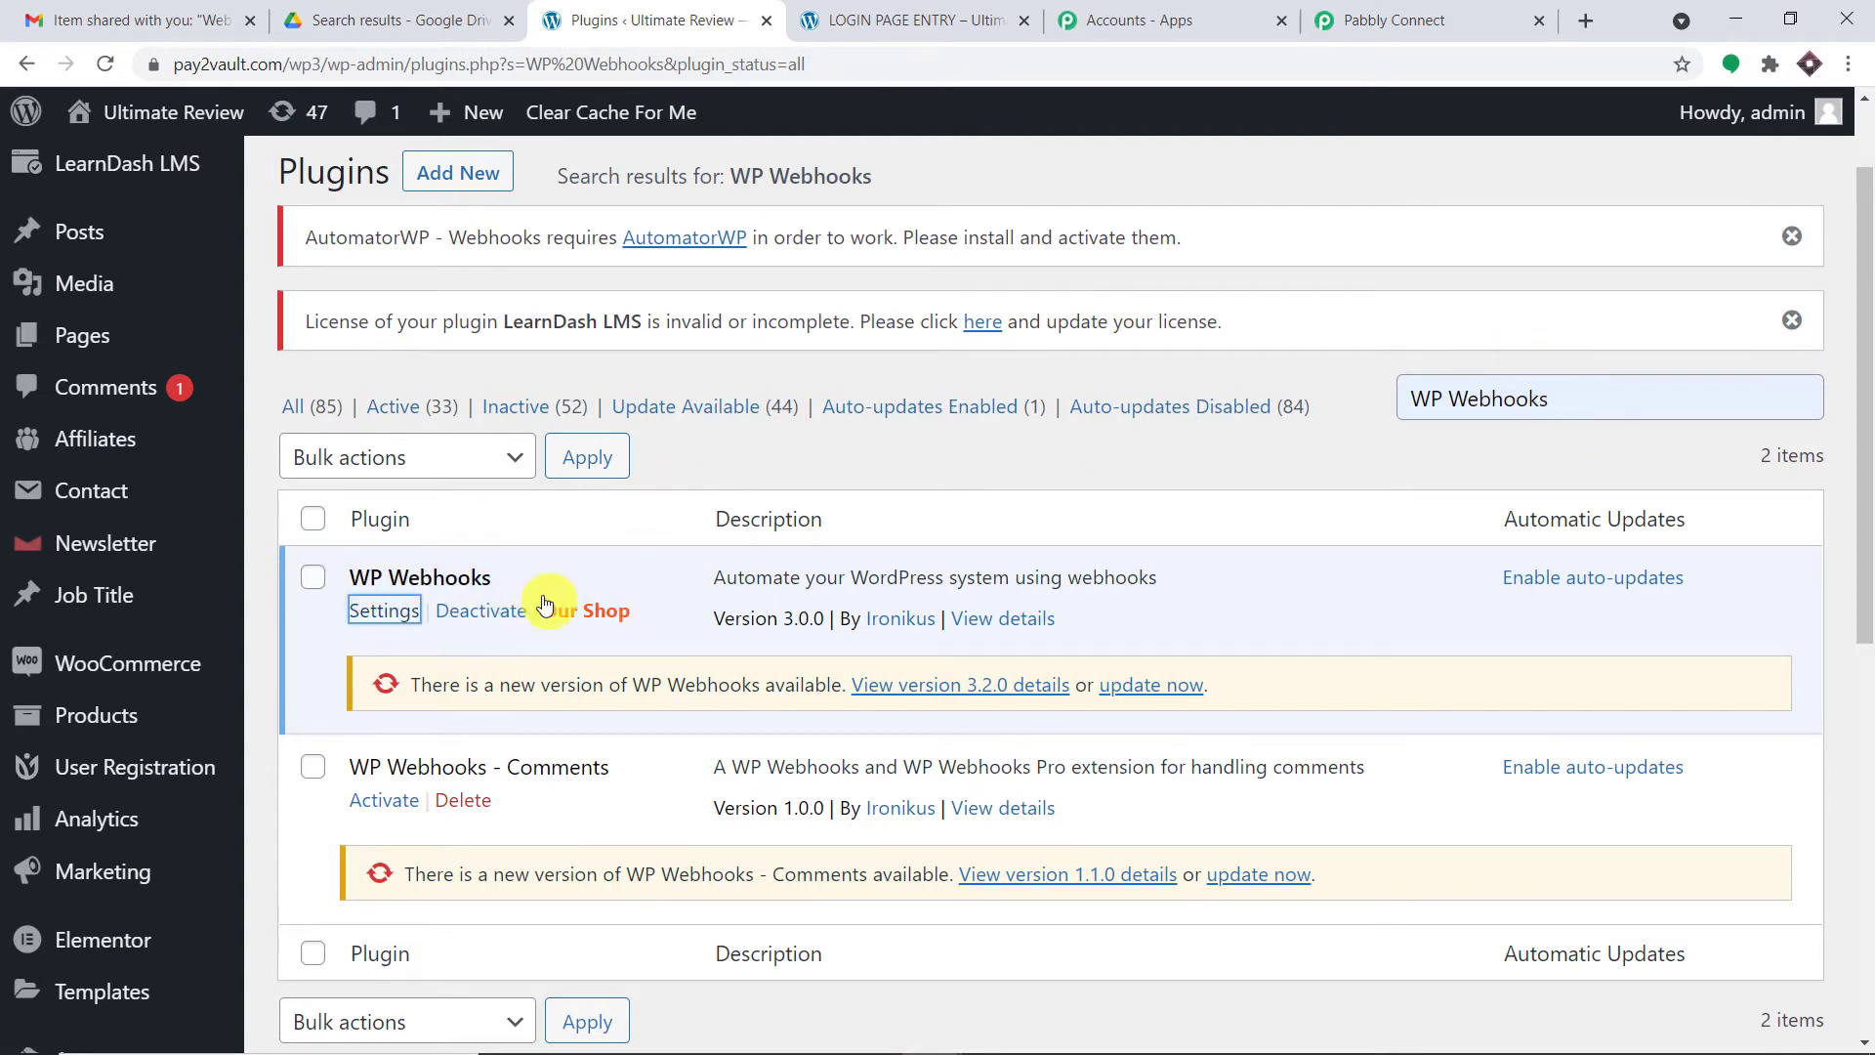
- Highlight WP Webhooks on the Plugins page and the WP Webhooks > Settings instruction
drag(353, 580, 507, 591)
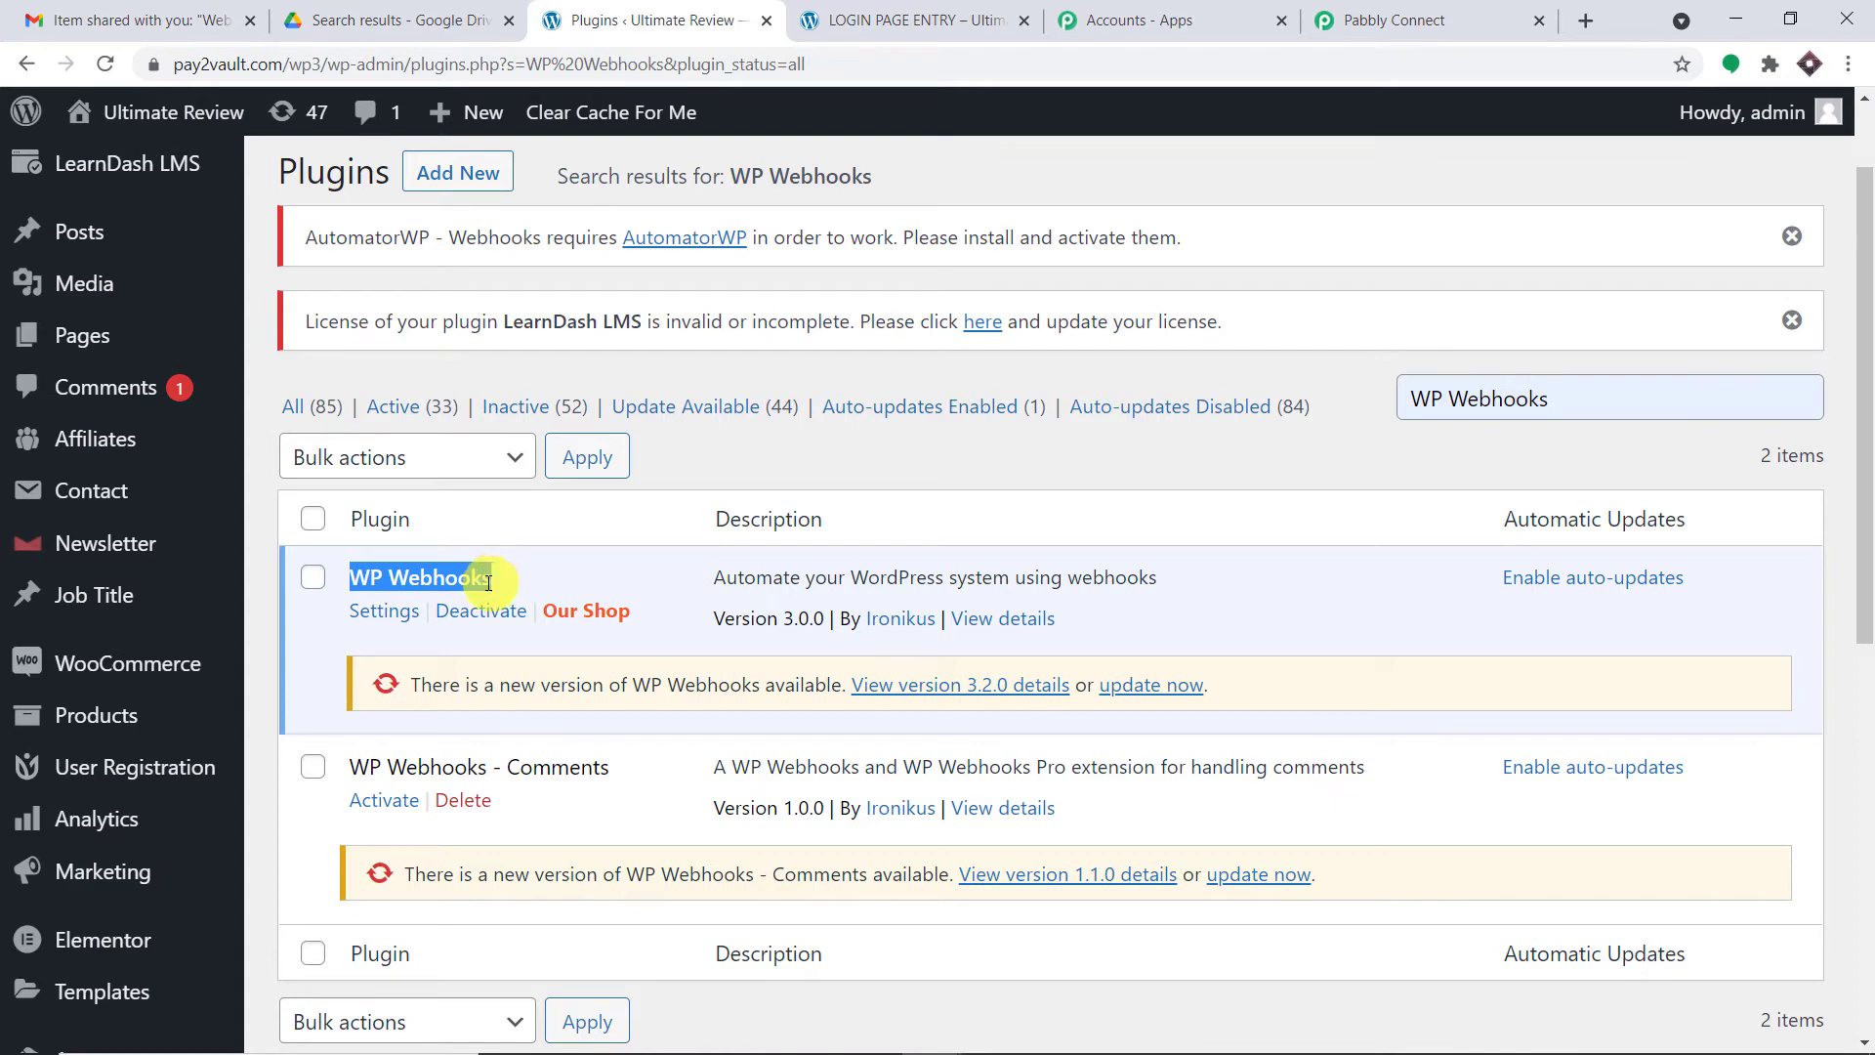
click(1379, 18)
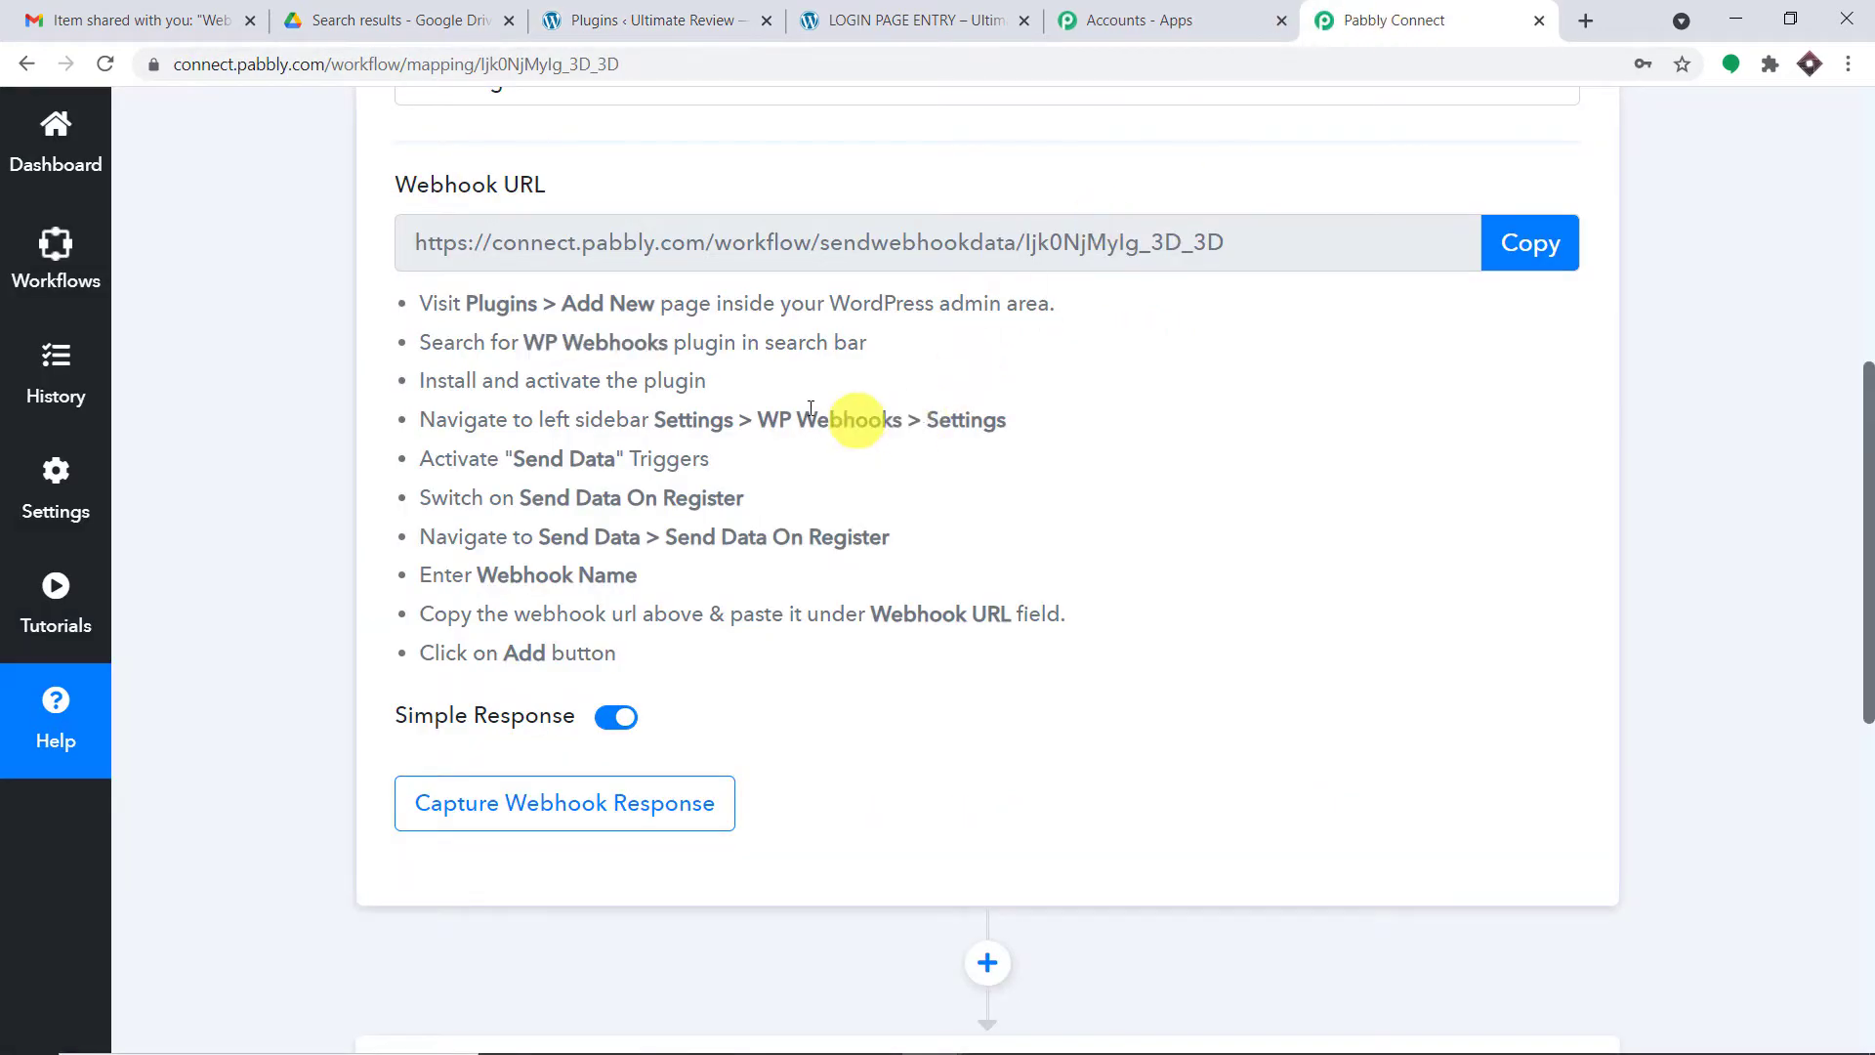
drag(757, 419, 1036, 427)
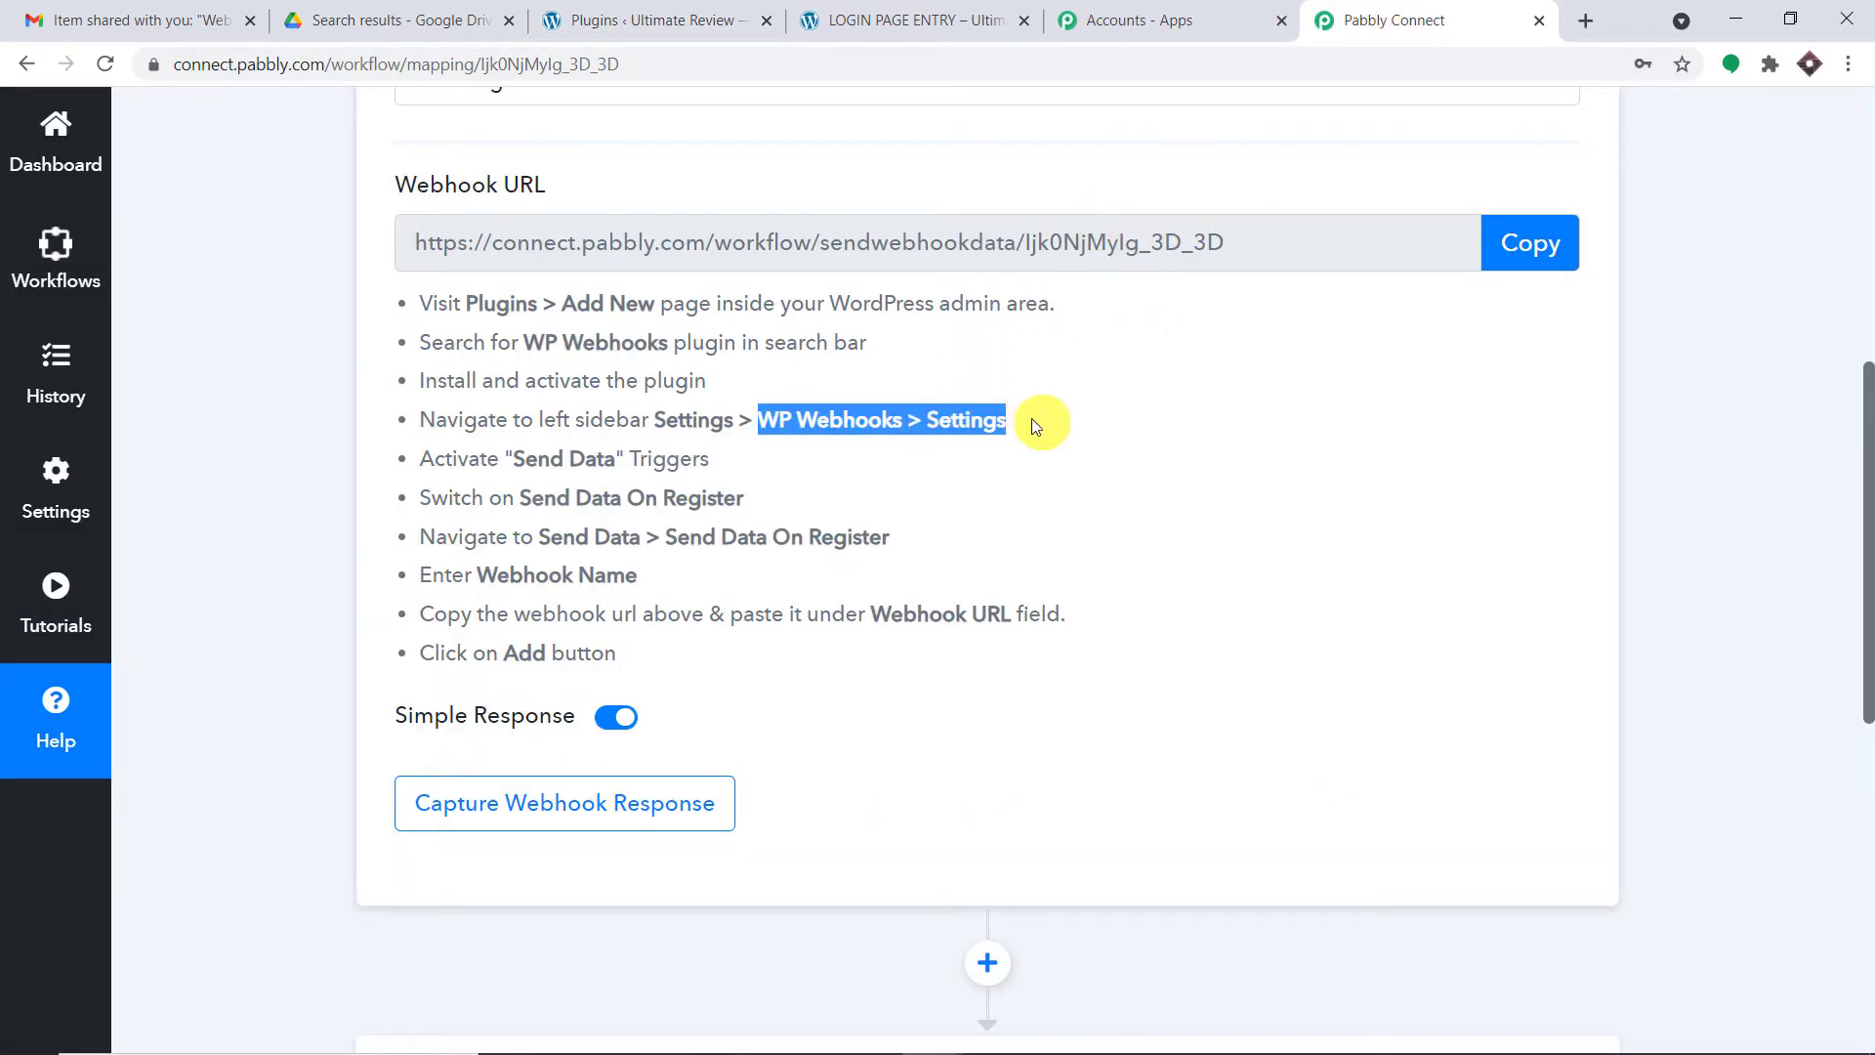
- Open the WP Webhooks plugin settings and mark the Send Data trigger instructions
click(702, 10)
click(385, 612)
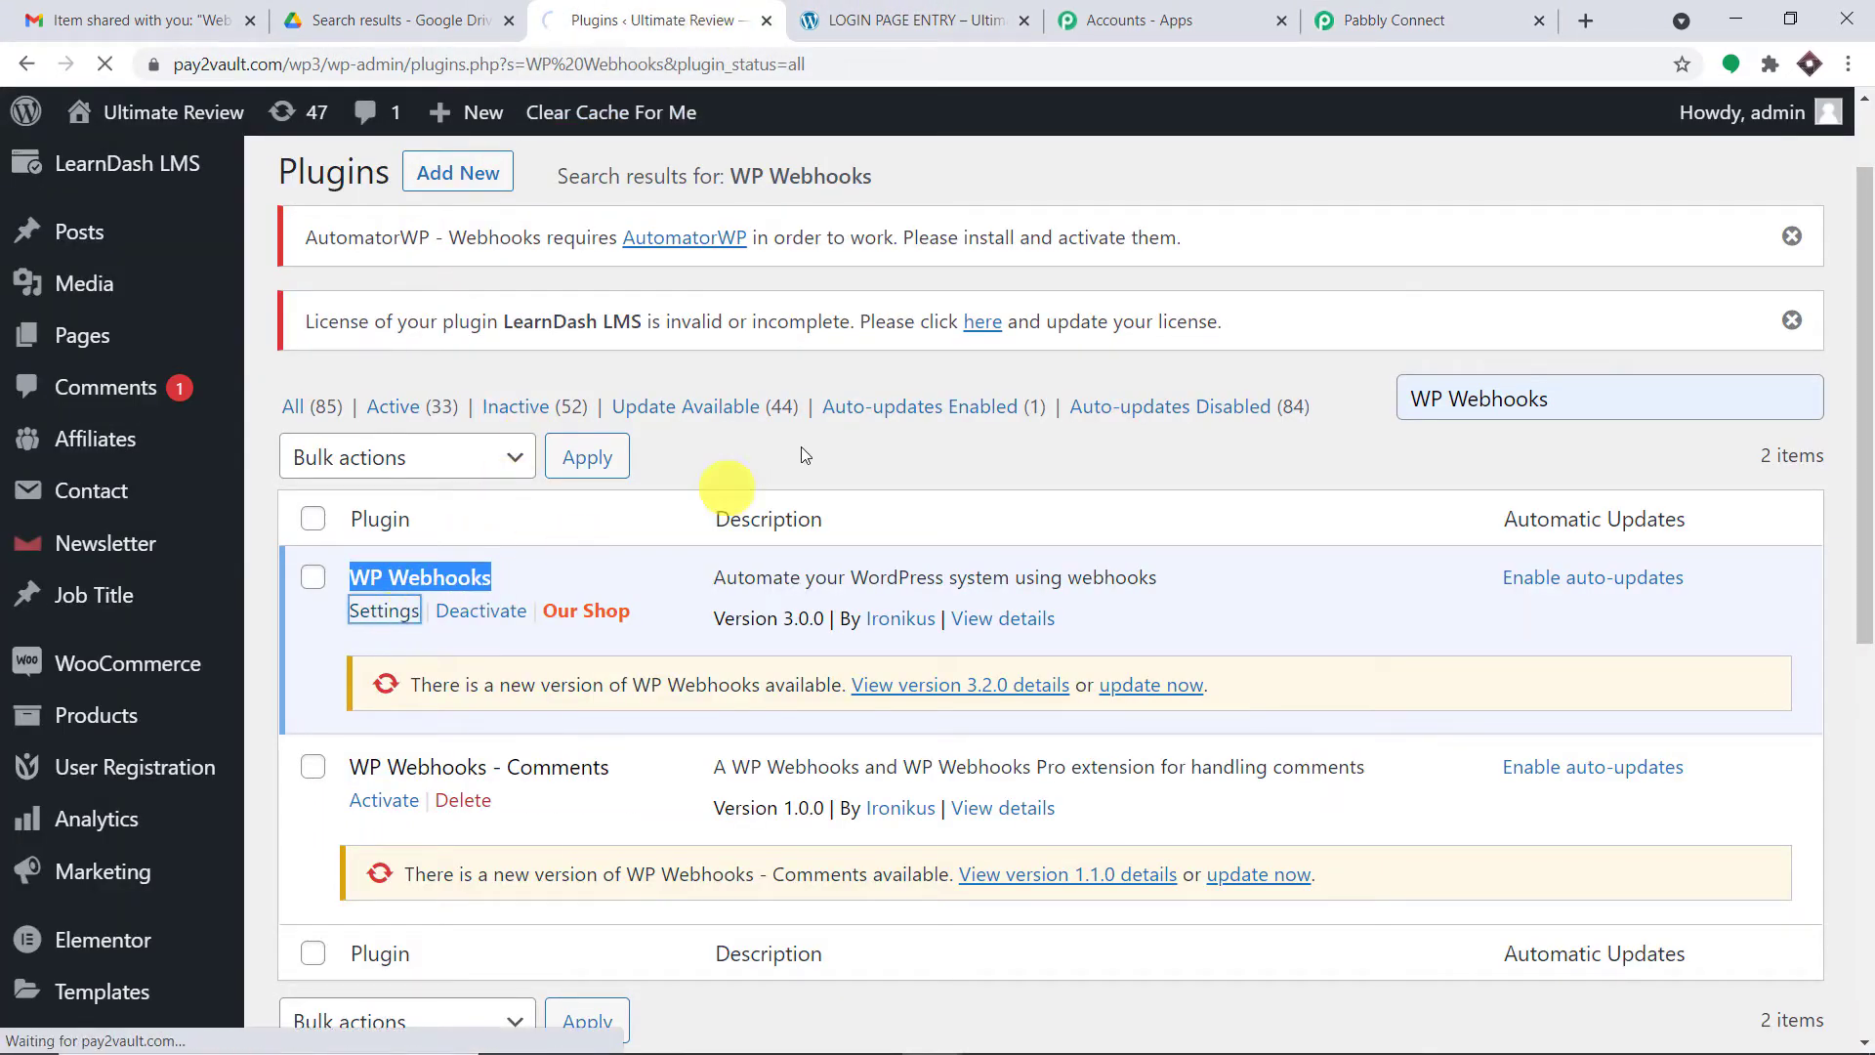
click(1396, 19)
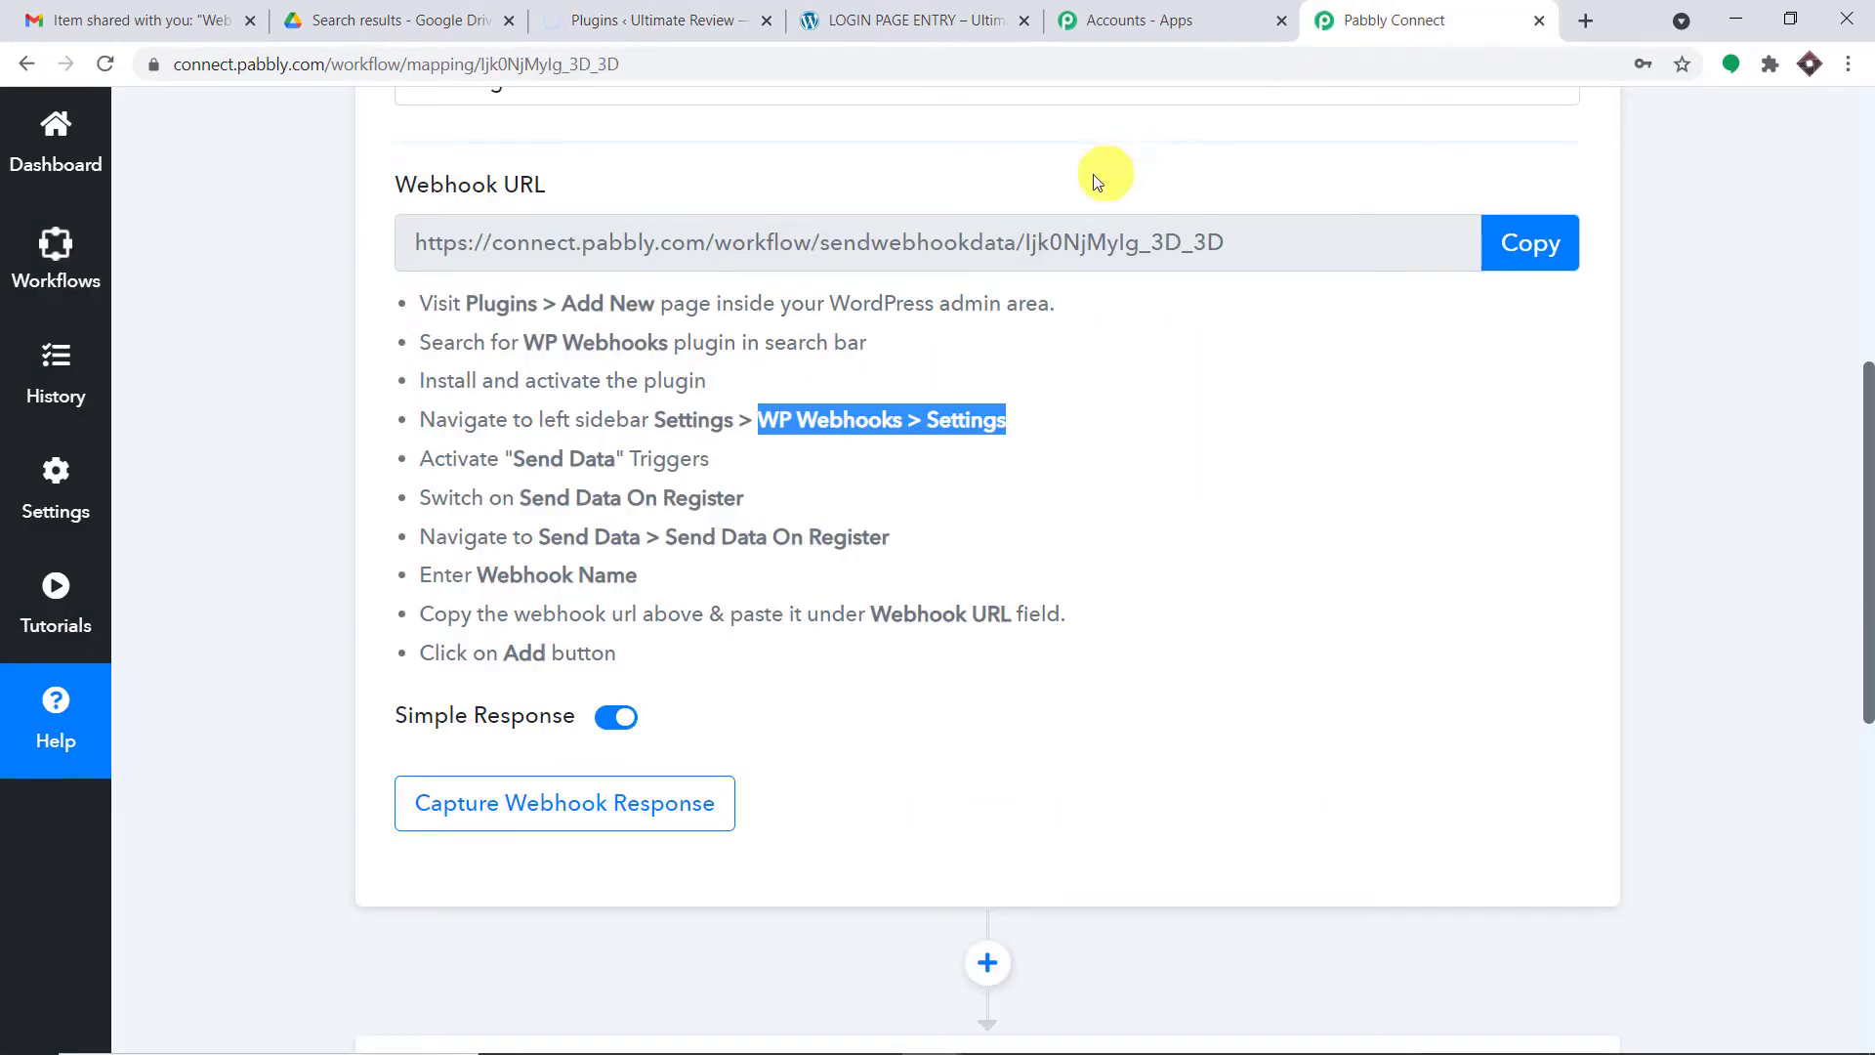
drag(514, 459, 735, 463)
- Open WP Webhooks' Send Data section and mark the Send Data On Register instruction
click(722, 20)
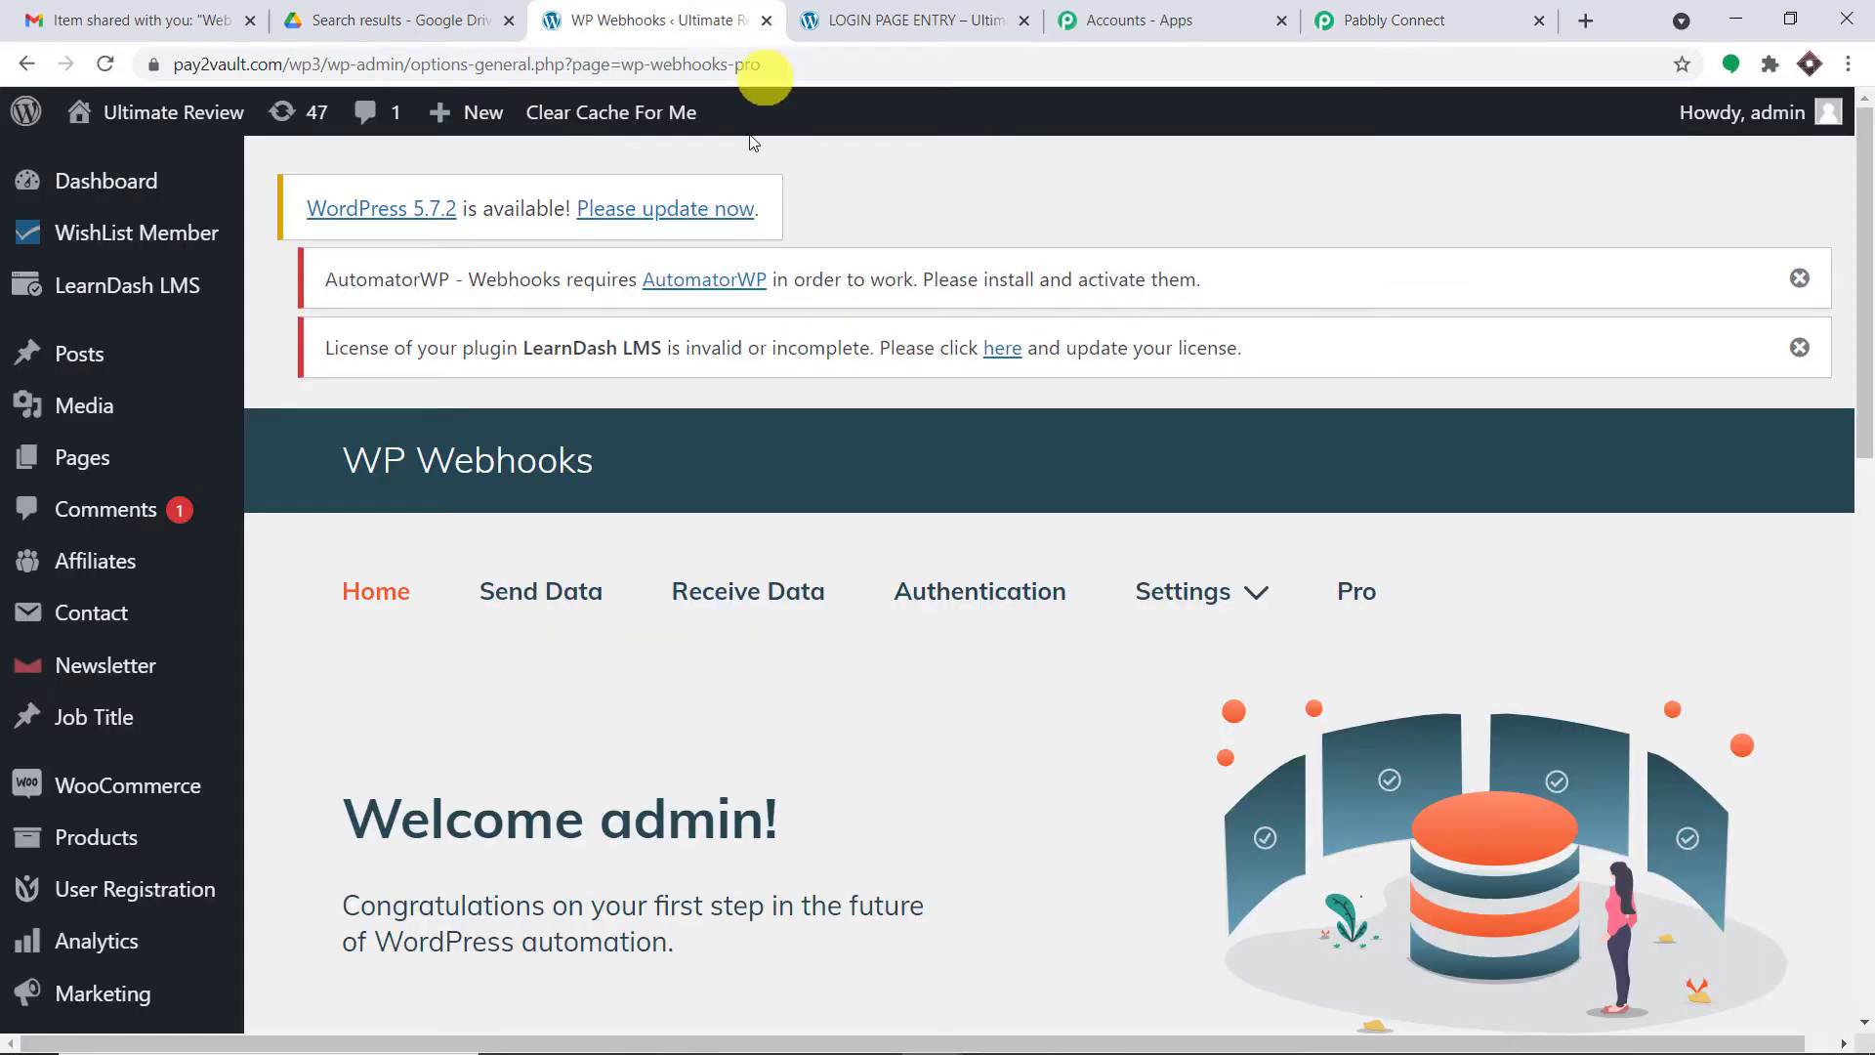
click(519, 591)
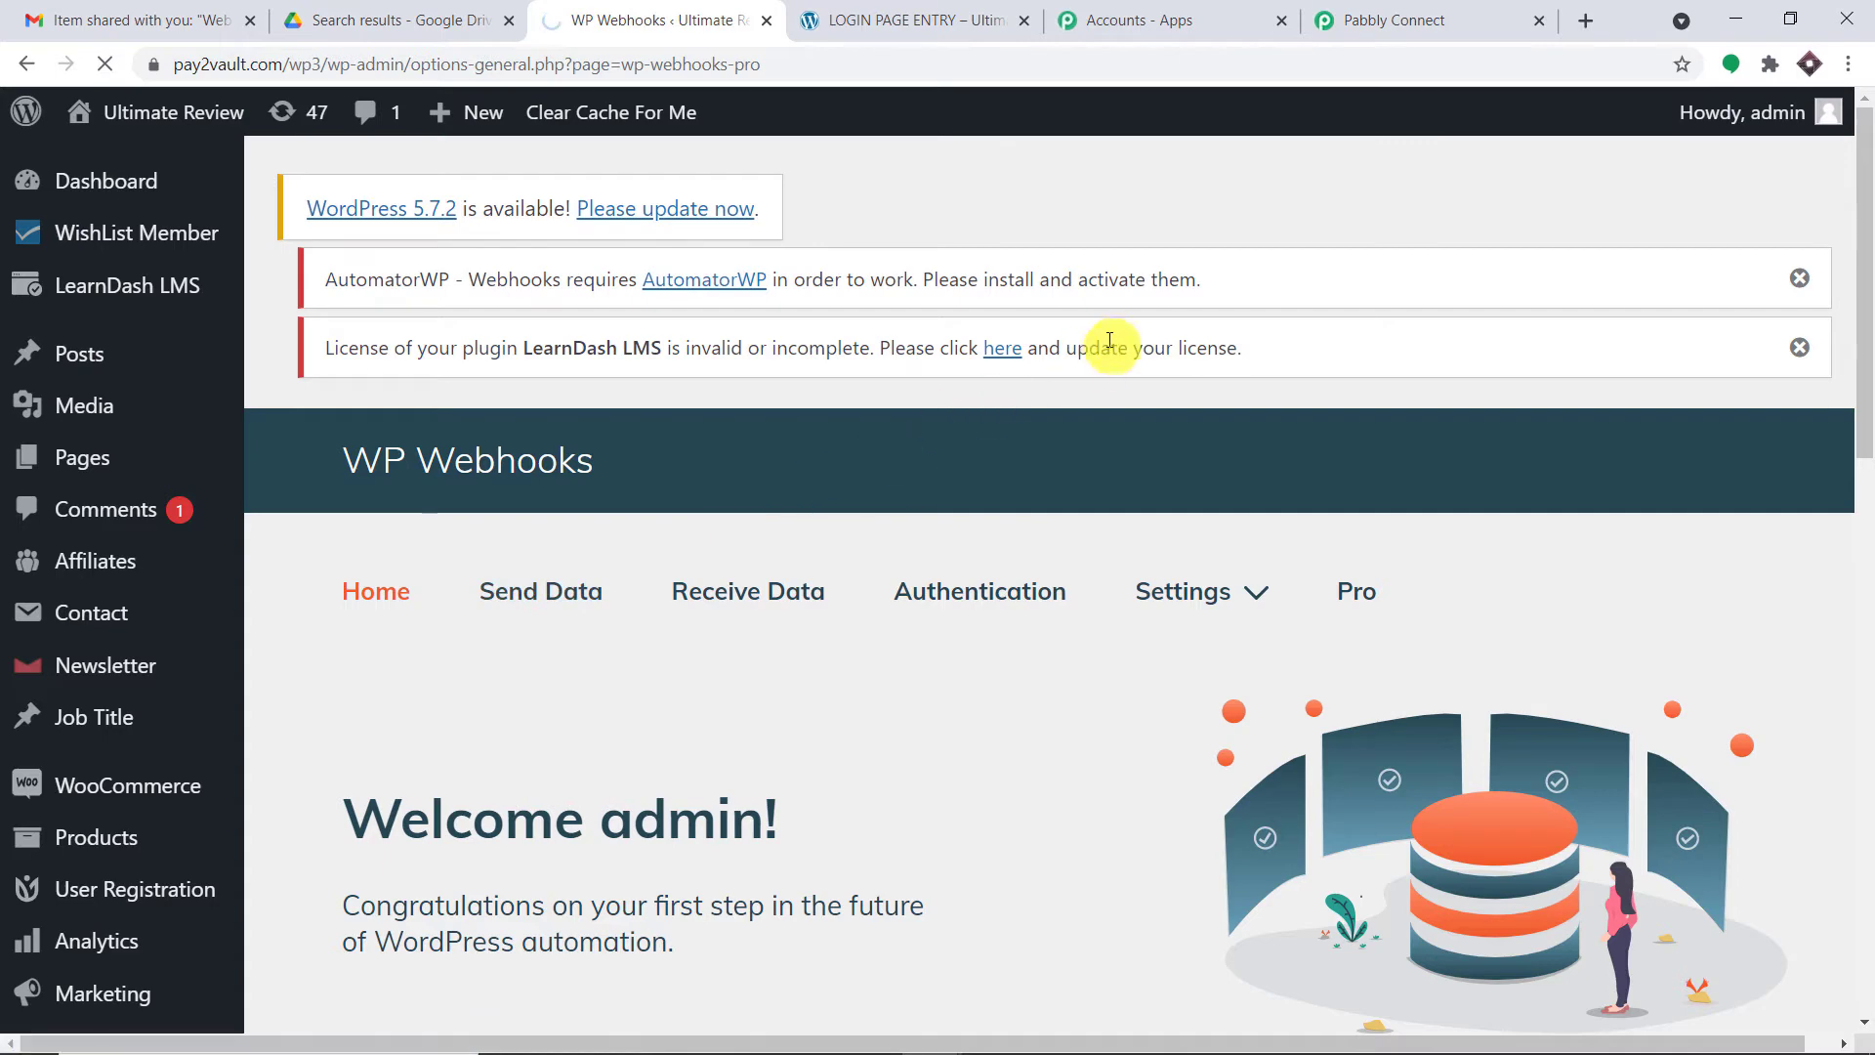
click(1338, 22)
click(523, 505)
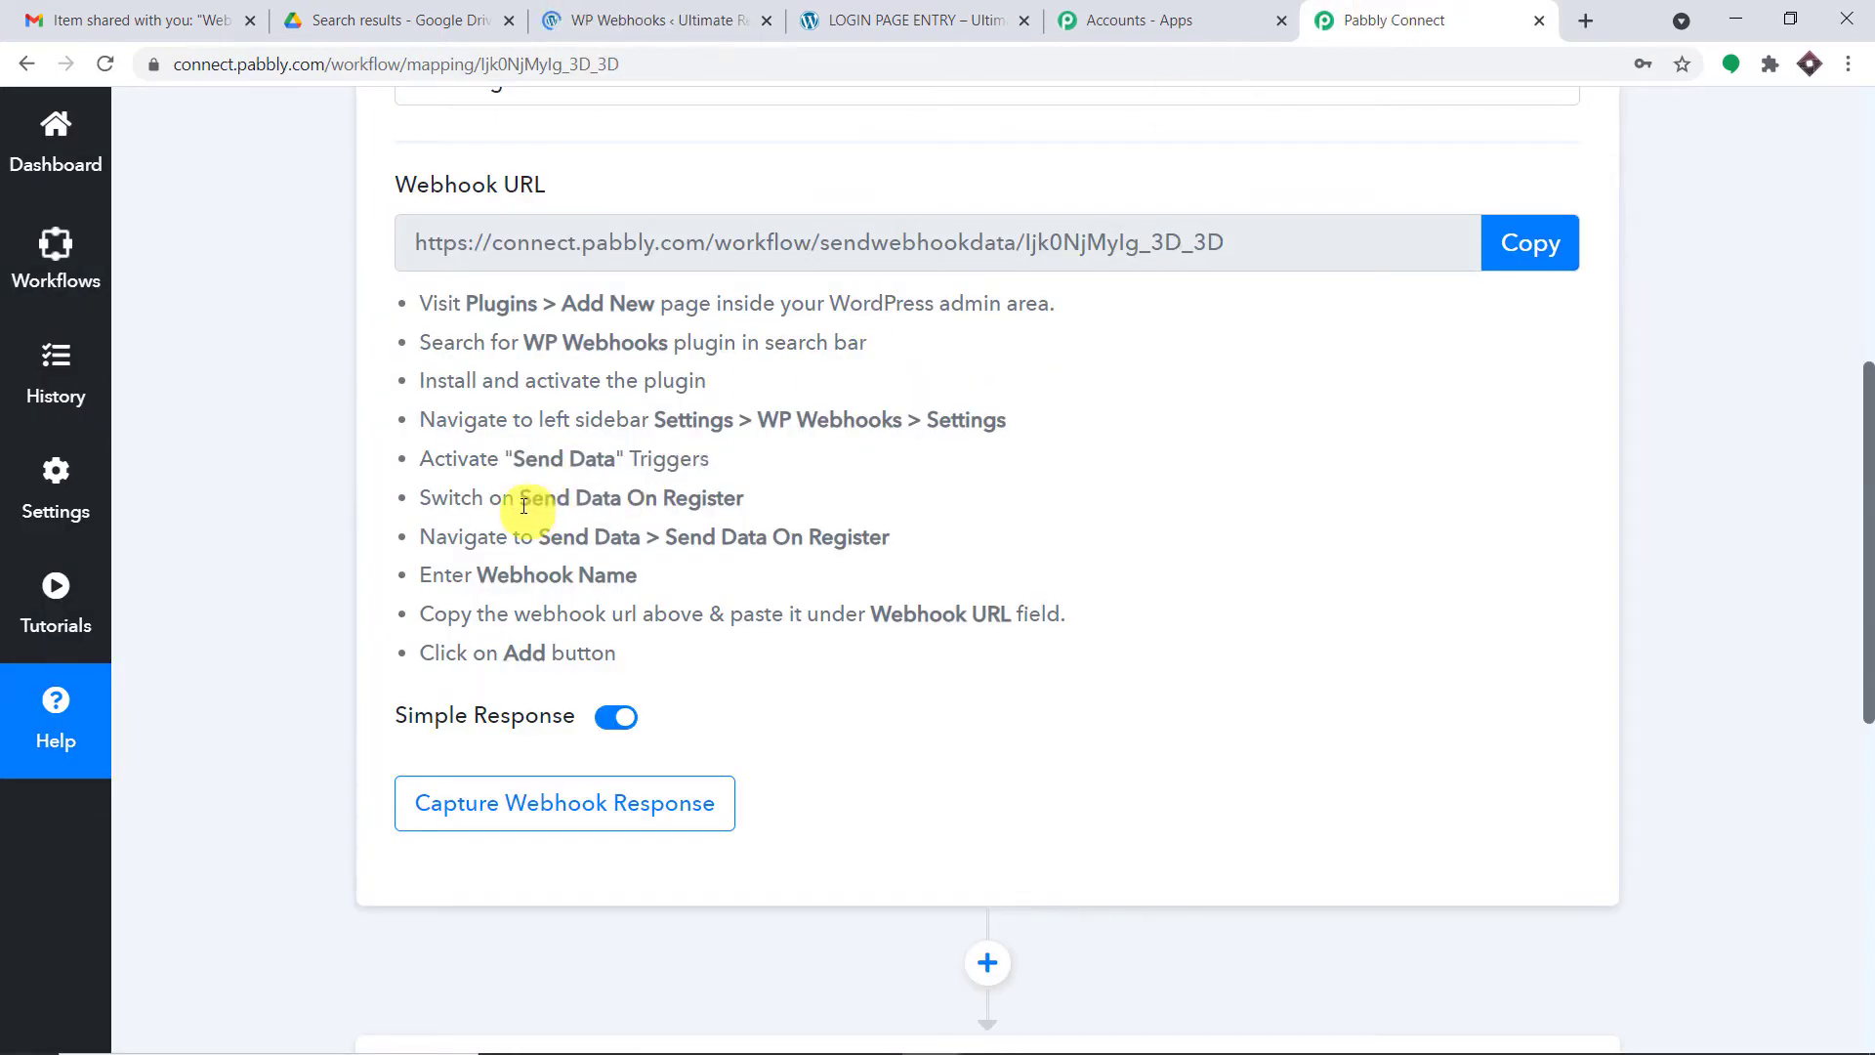
drag(523, 505, 788, 506)
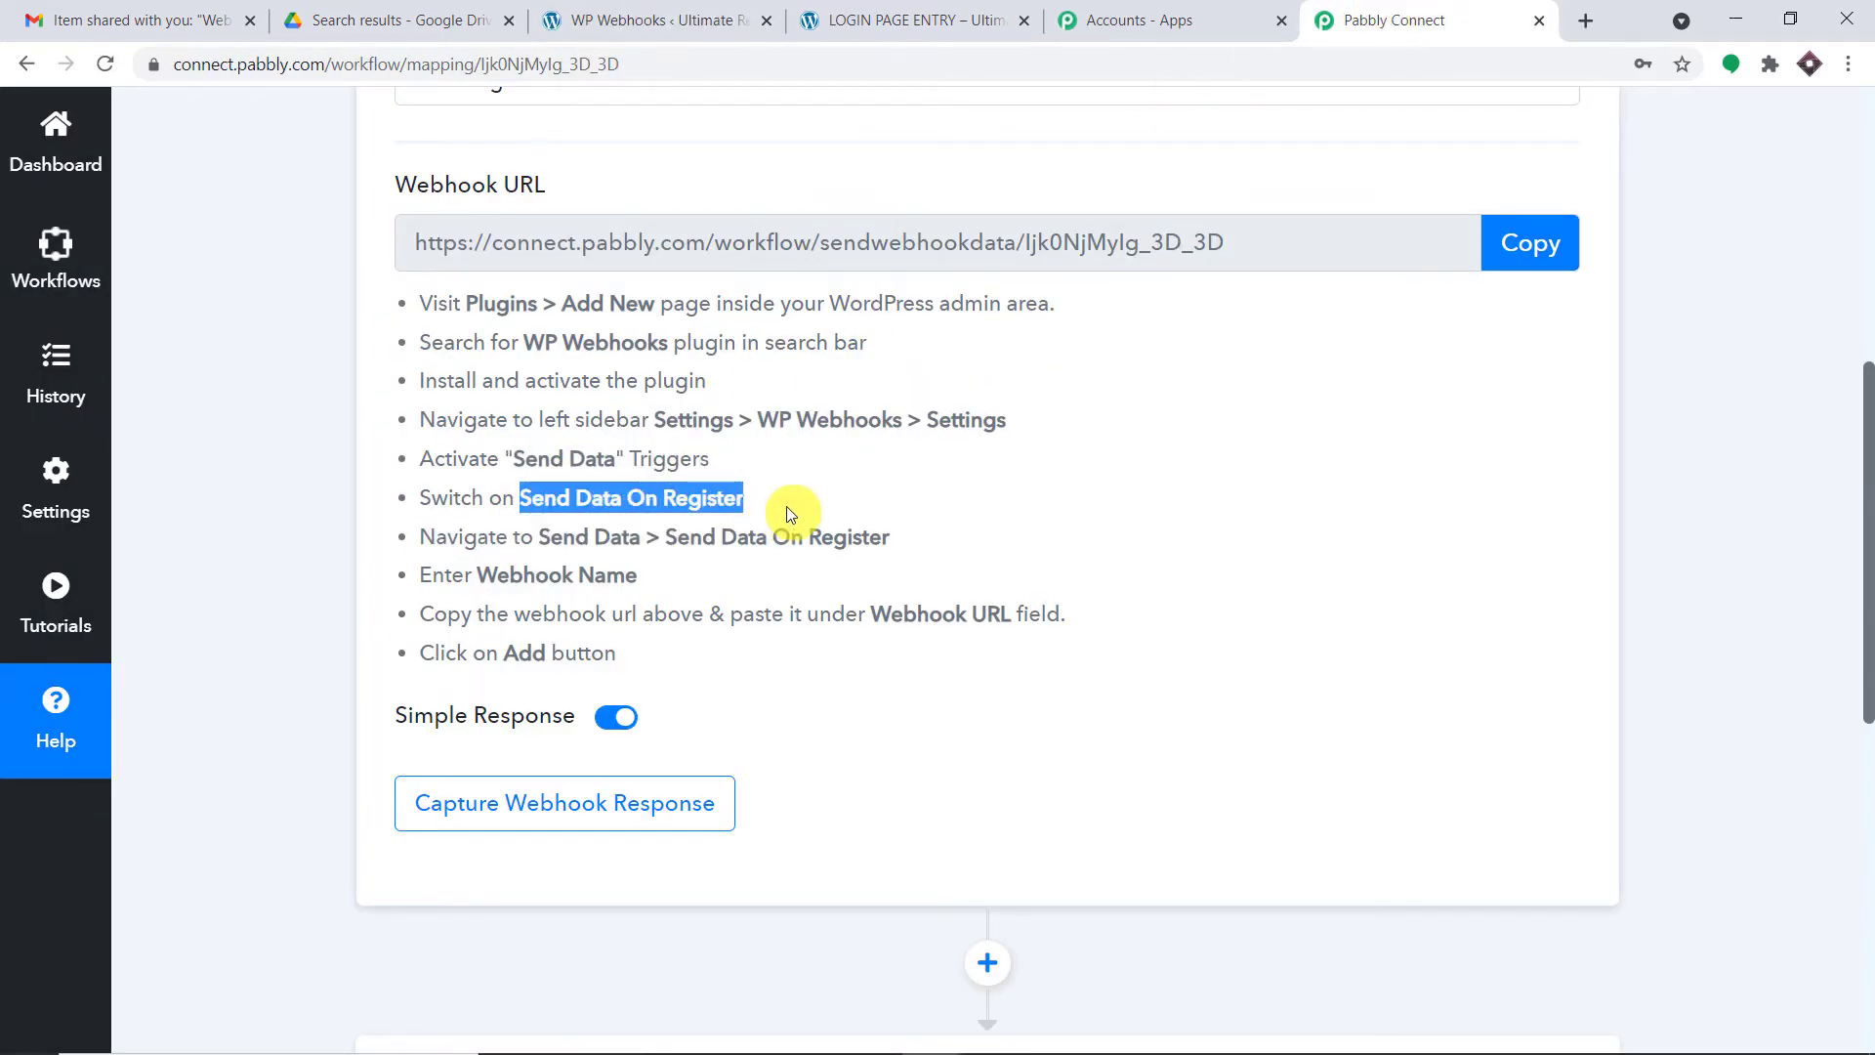
- Select the Send Data On Register trigger and mark the Webhook Name instruction step
click(742, 22)
scroll(829, 408, down, 4)
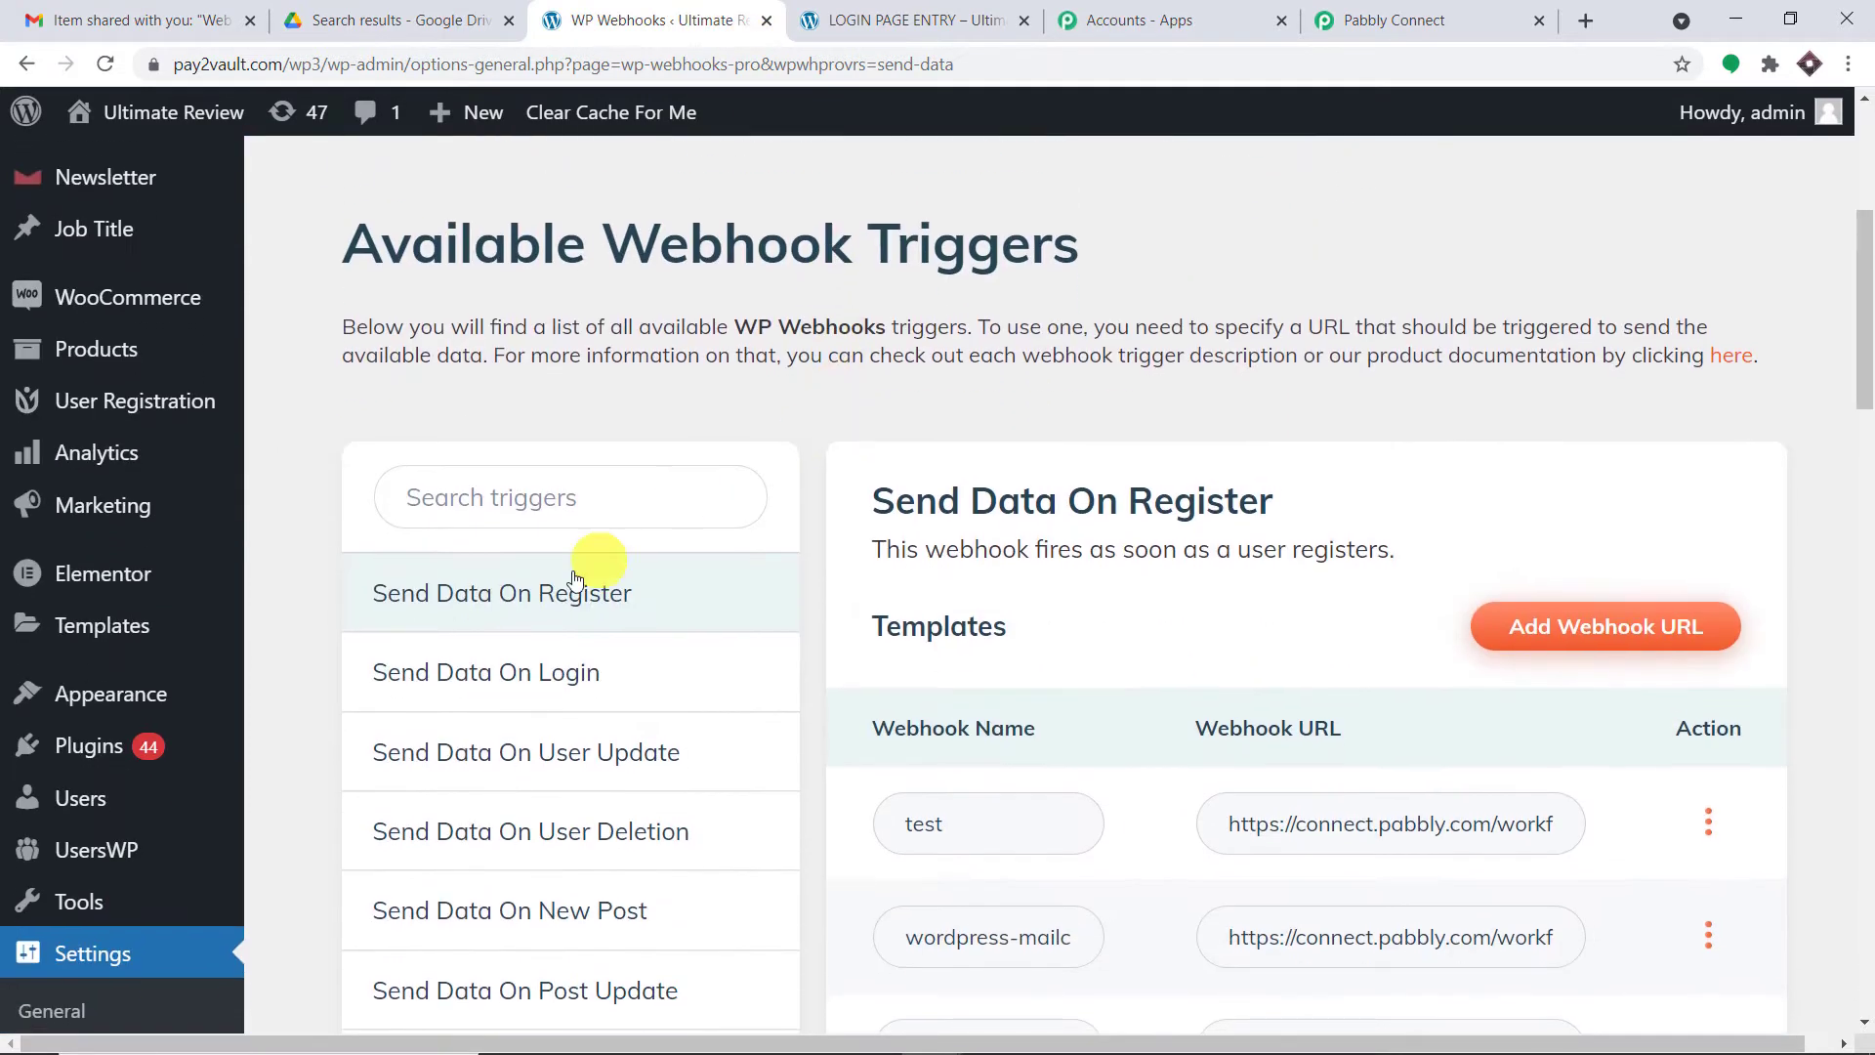
click(574, 586)
scroll(544, 485, down, 3)
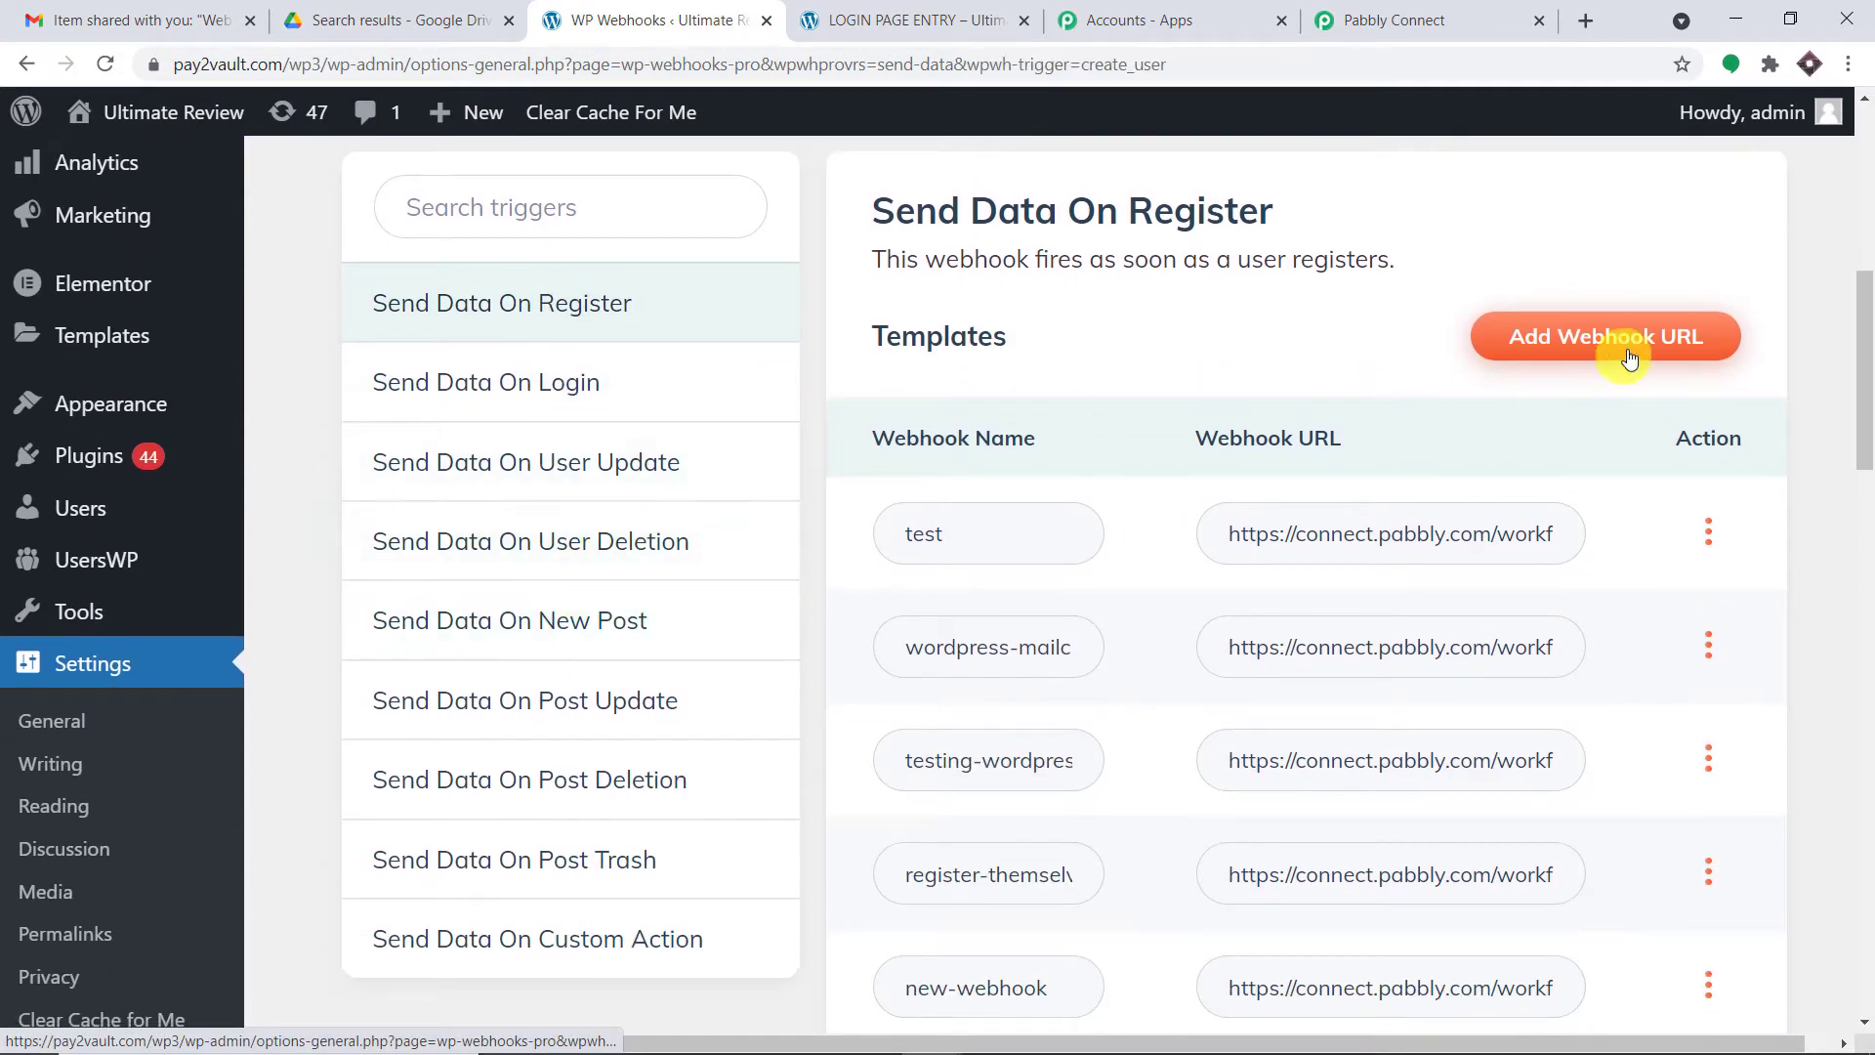
click(1367, 21)
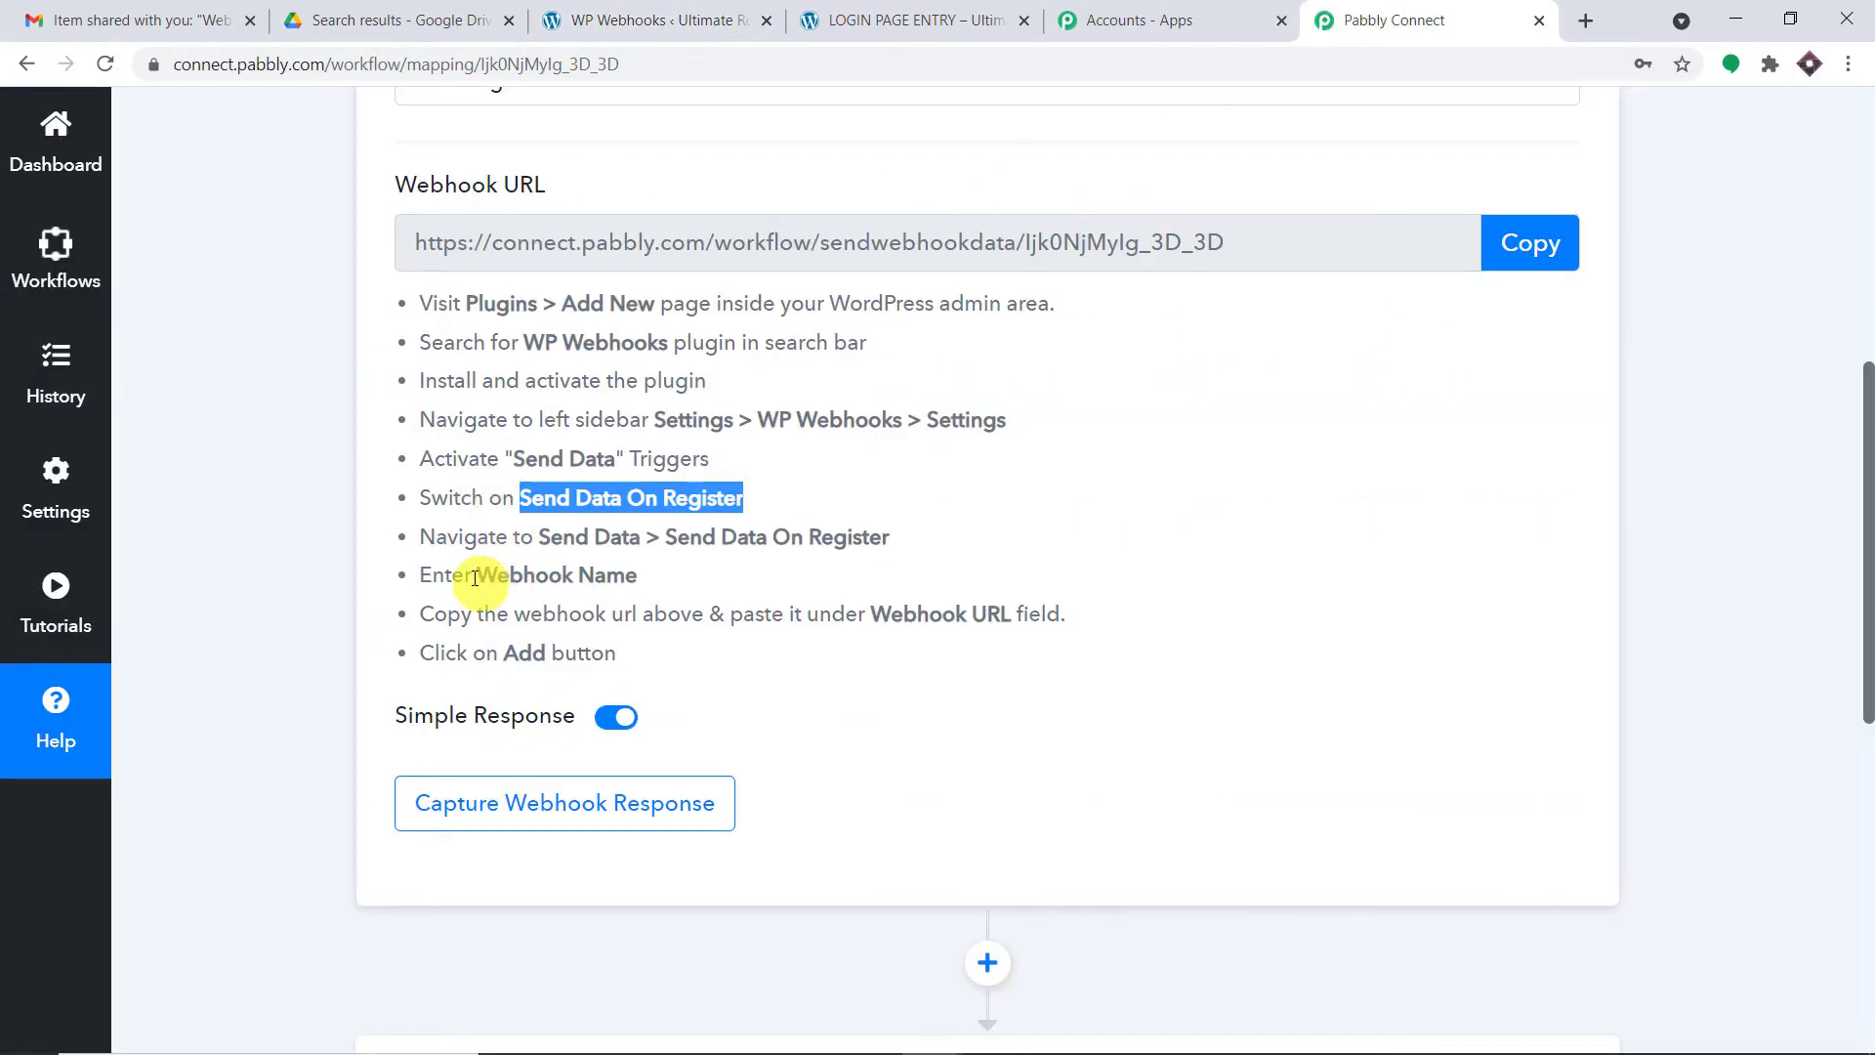
drag(476, 576, 637, 576)
click(755, 8)
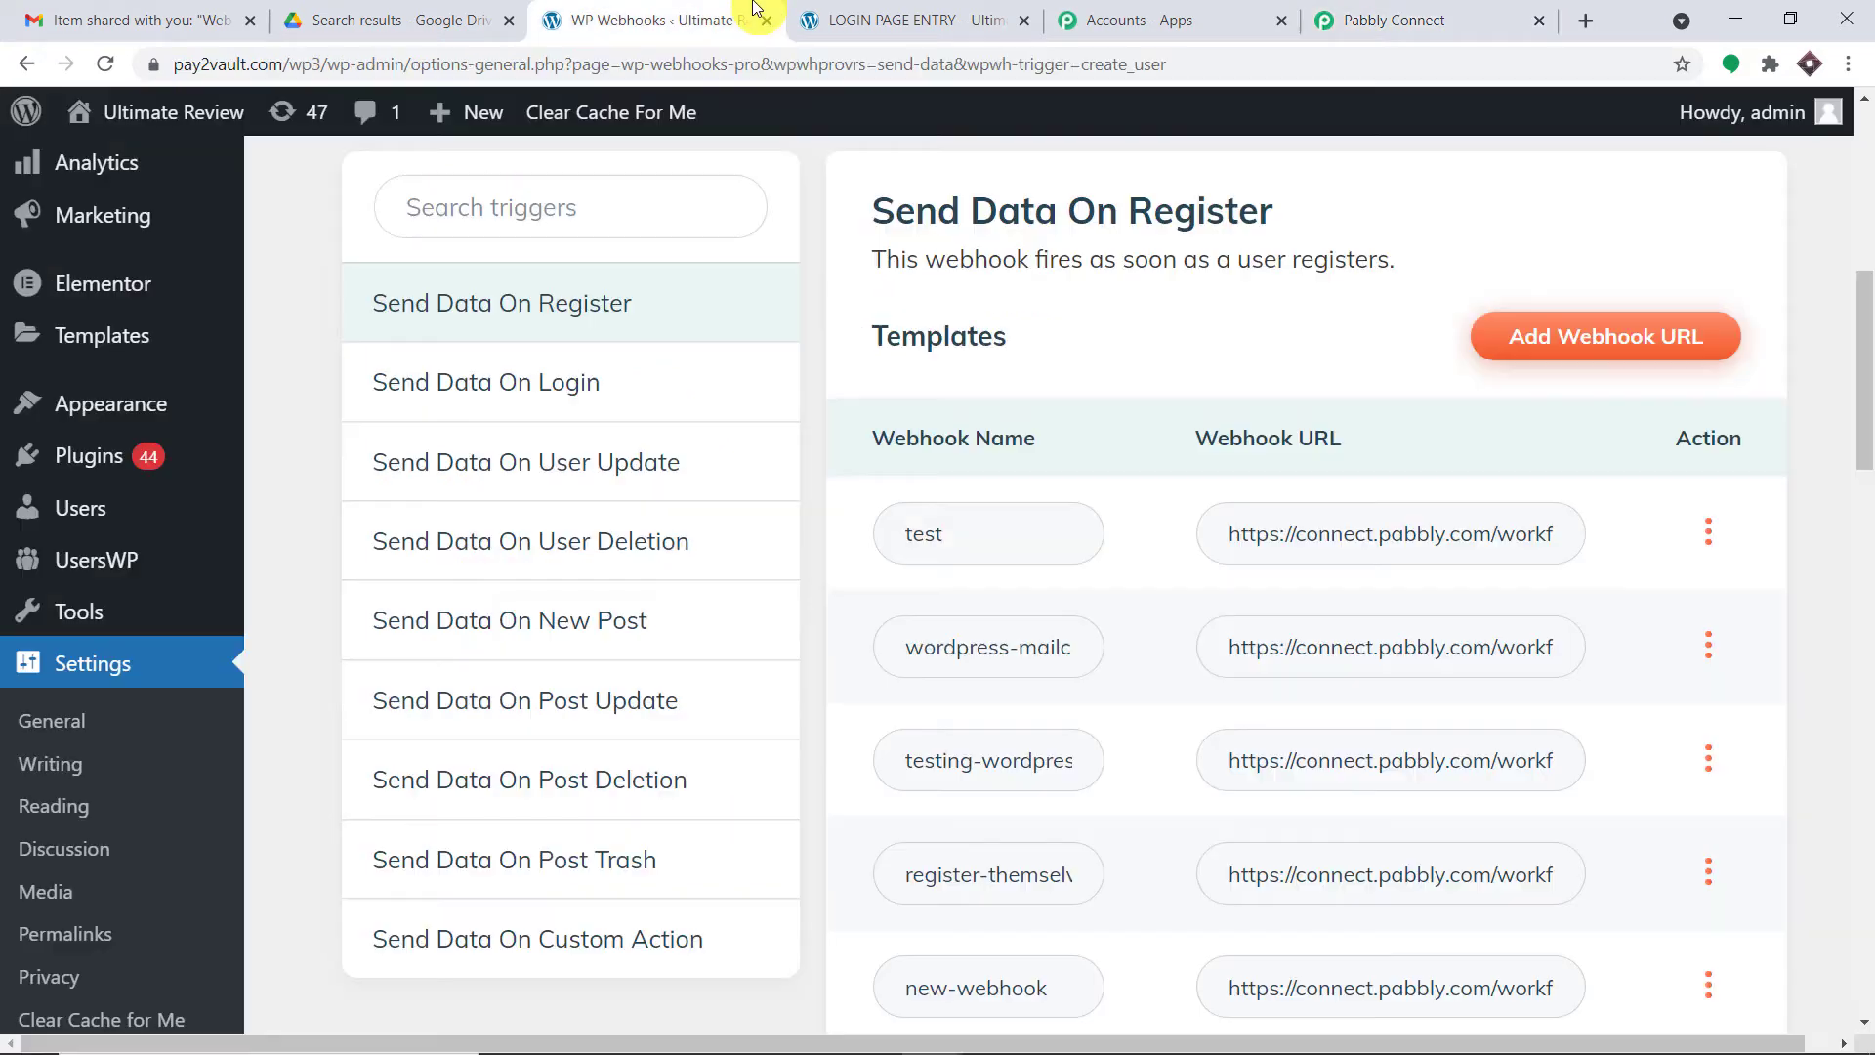
- Start a new registration webhook and name it GOOGLE DRIVE DATA
click(1623, 353)
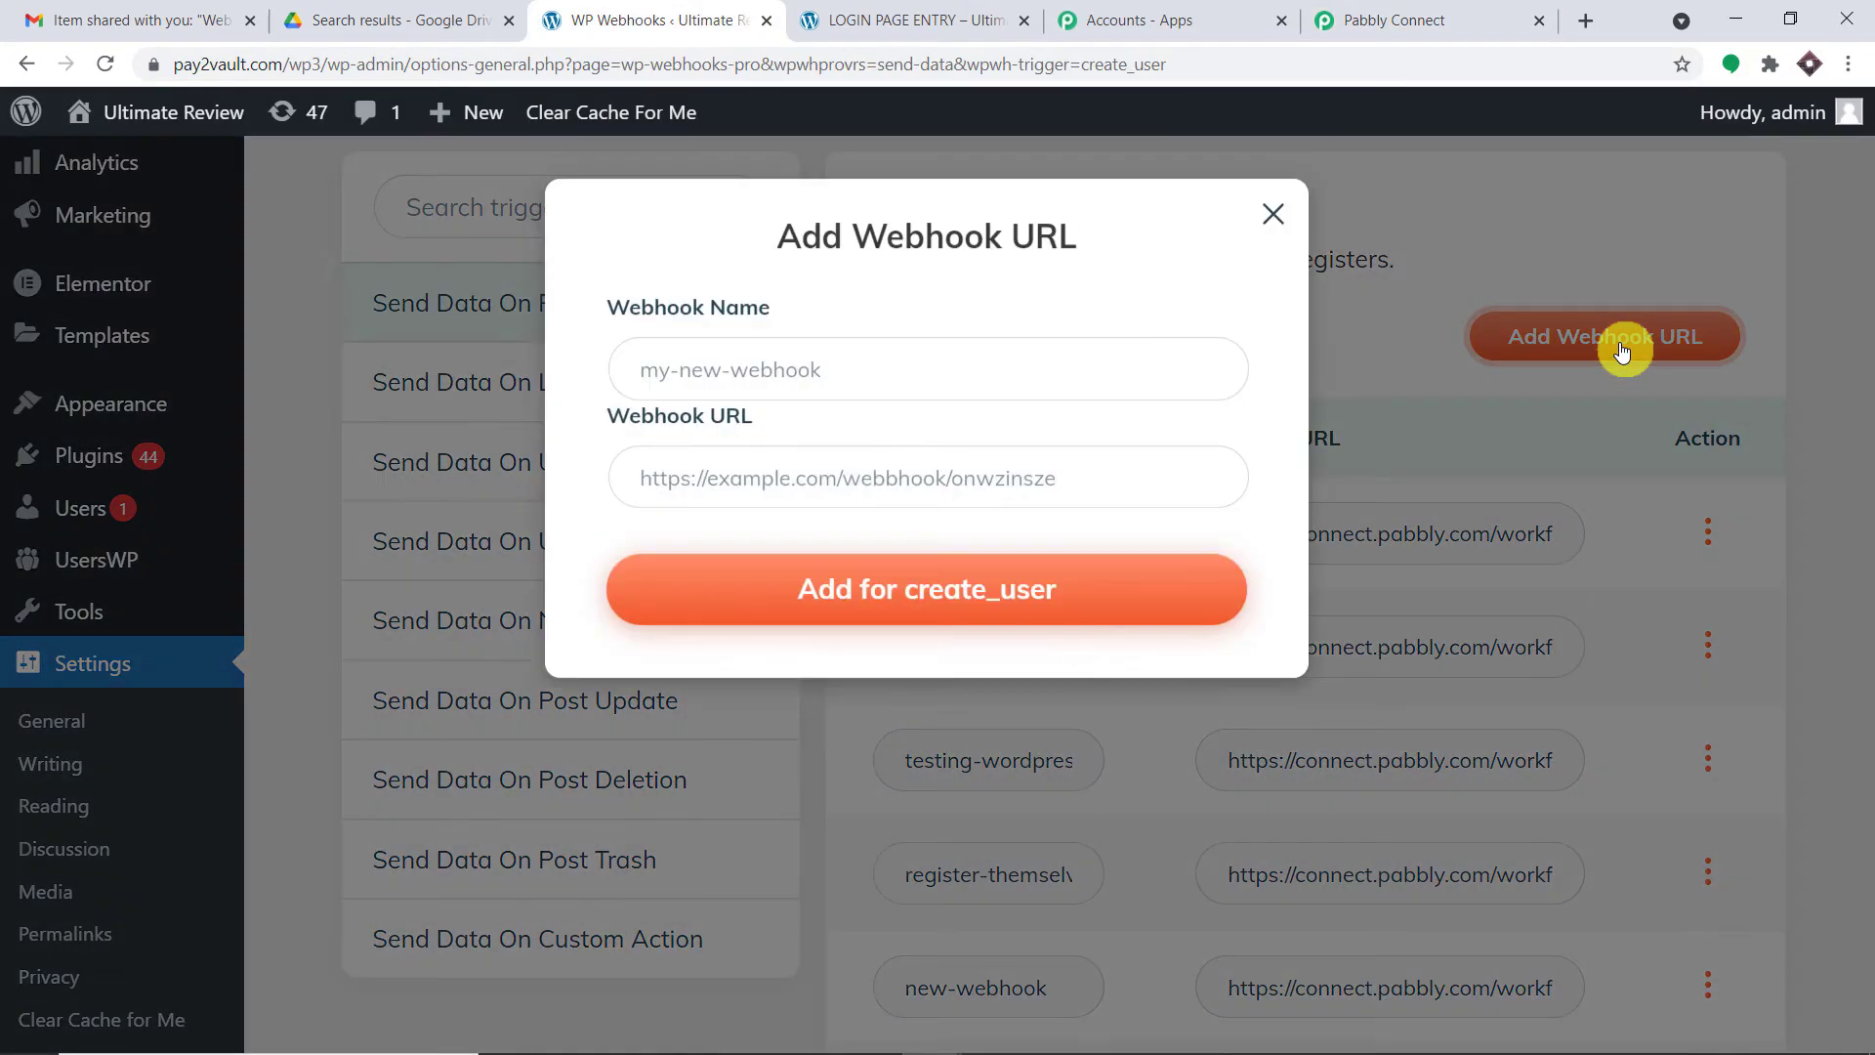
click(710, 386)
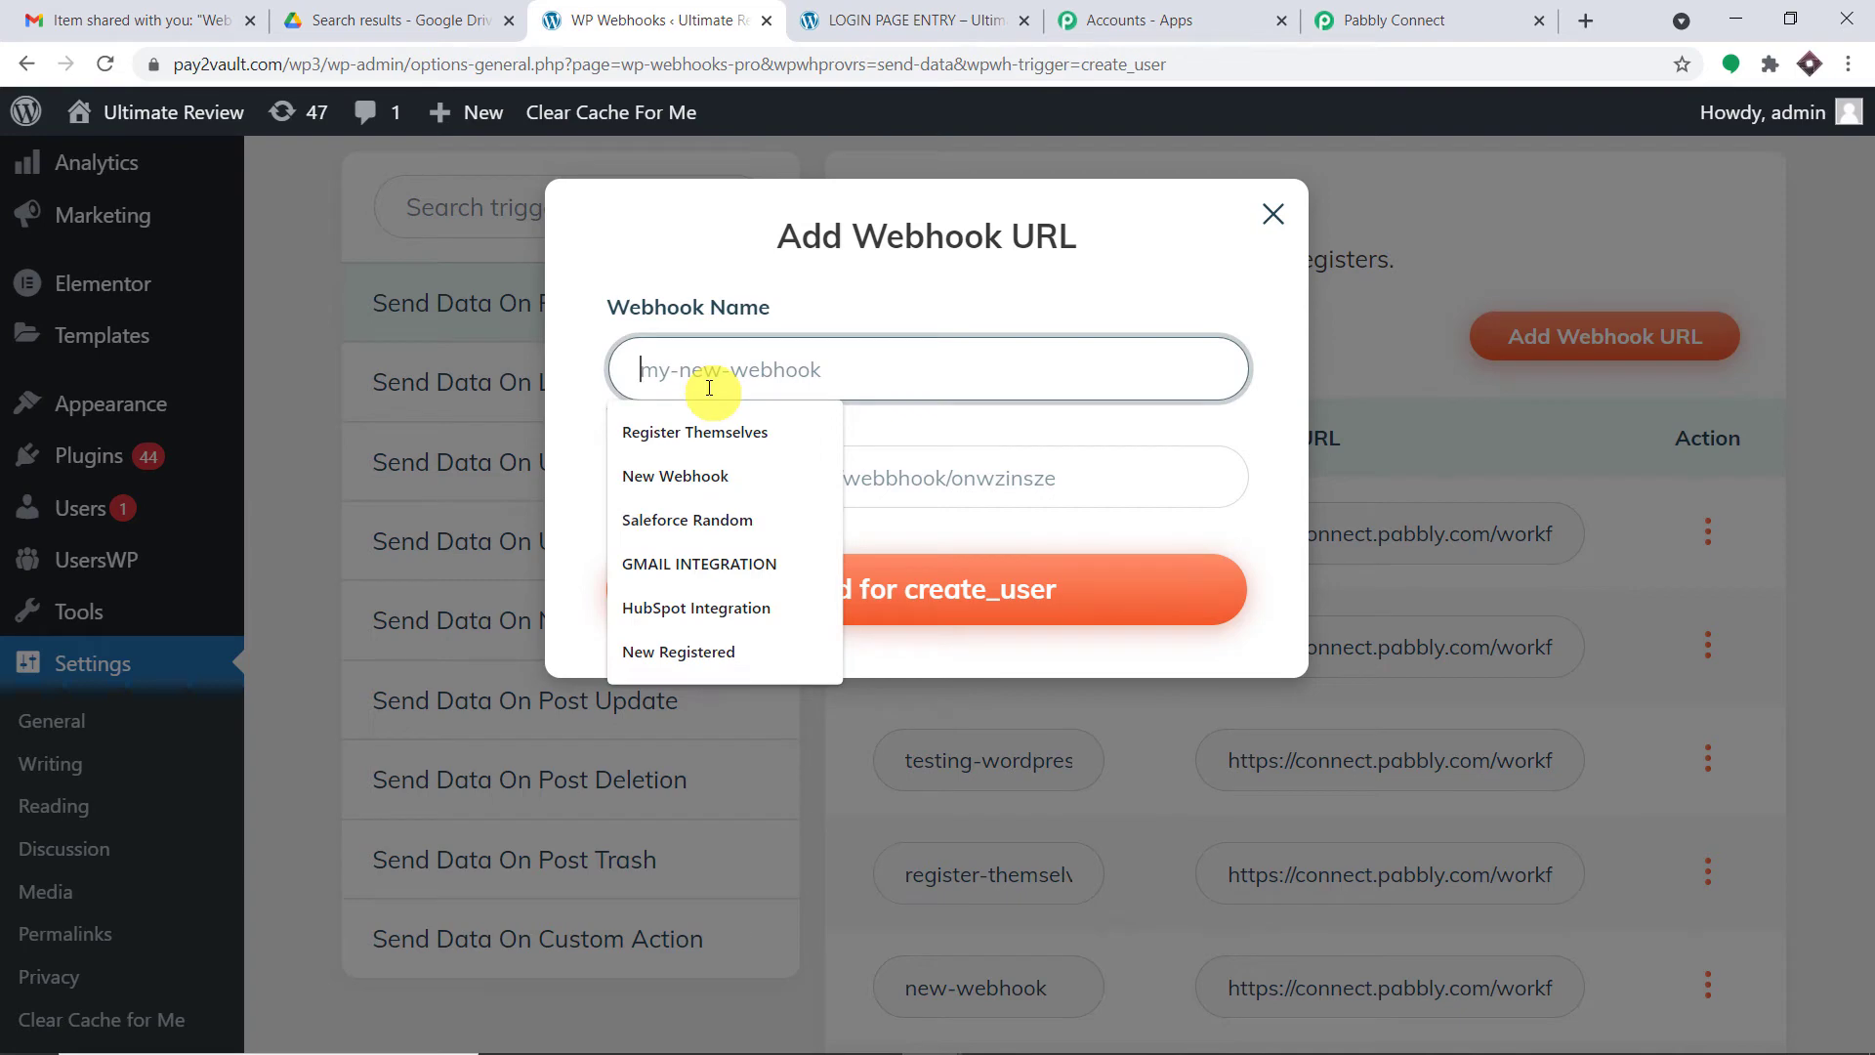
text(GOOGL)
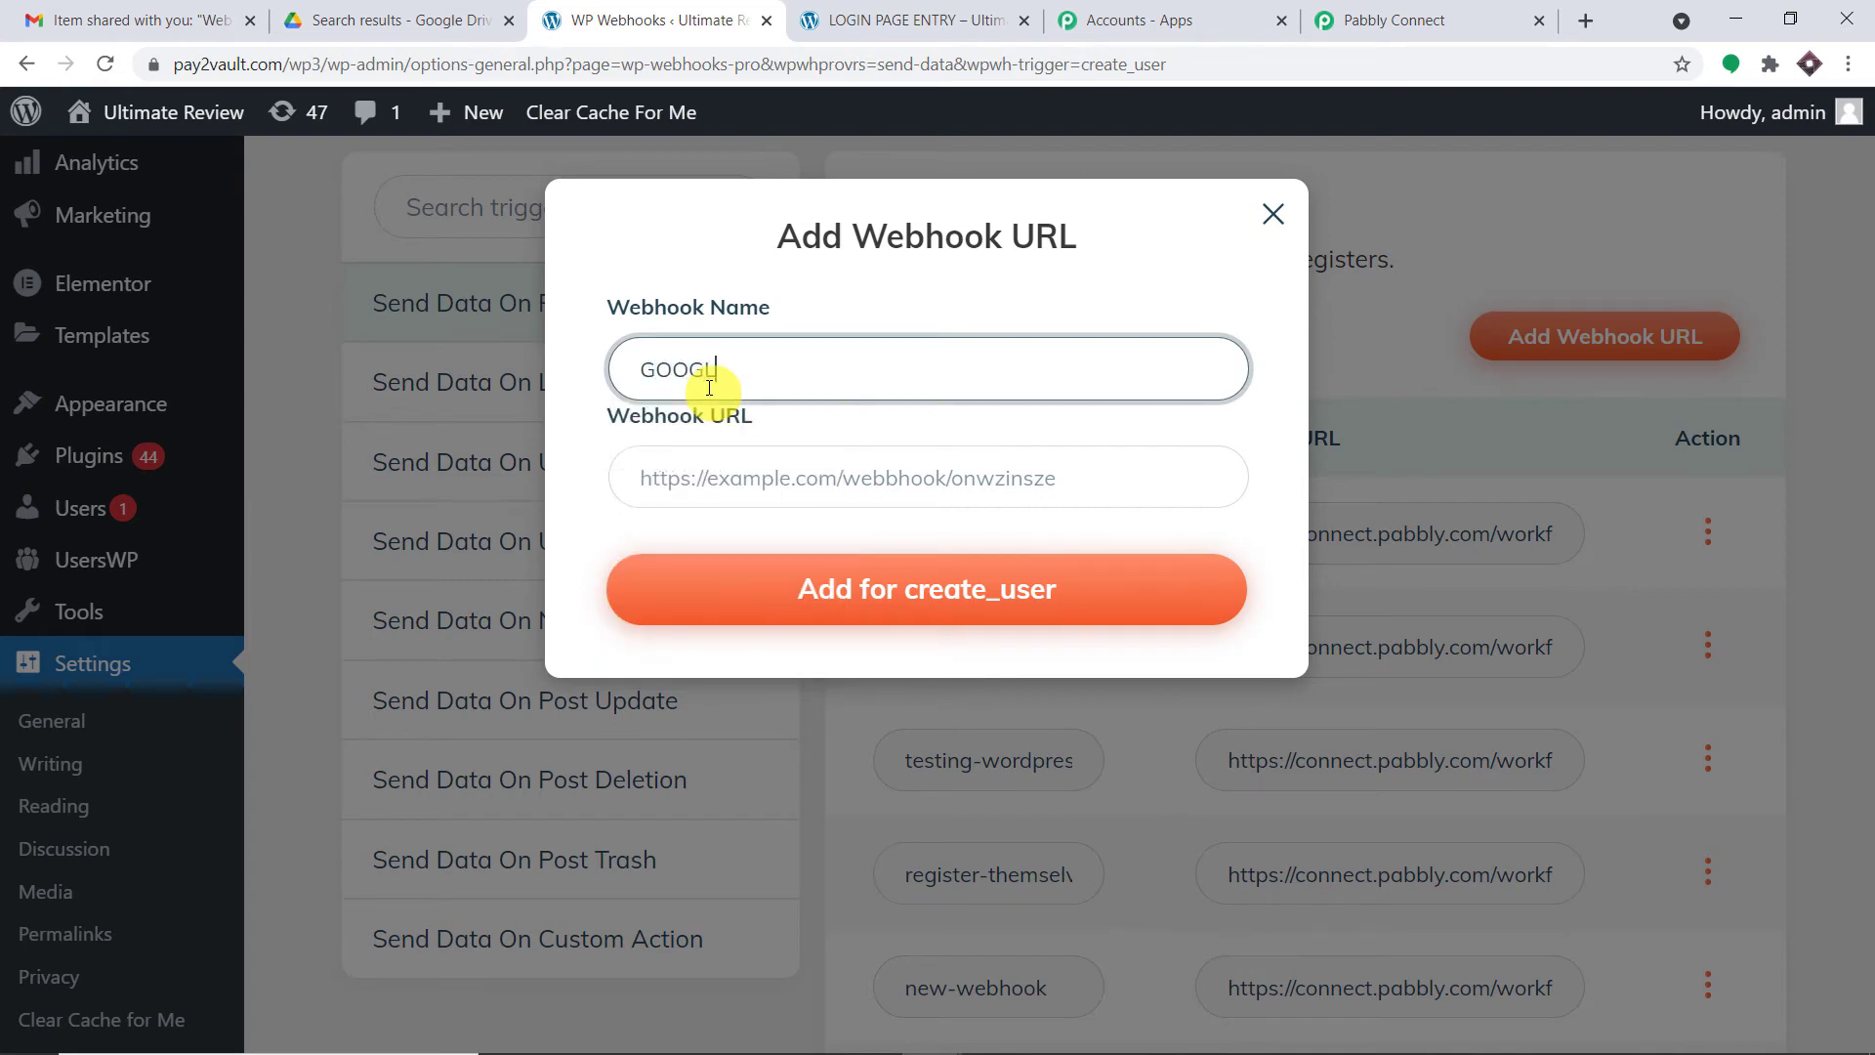
text(E DRIVE DATA)
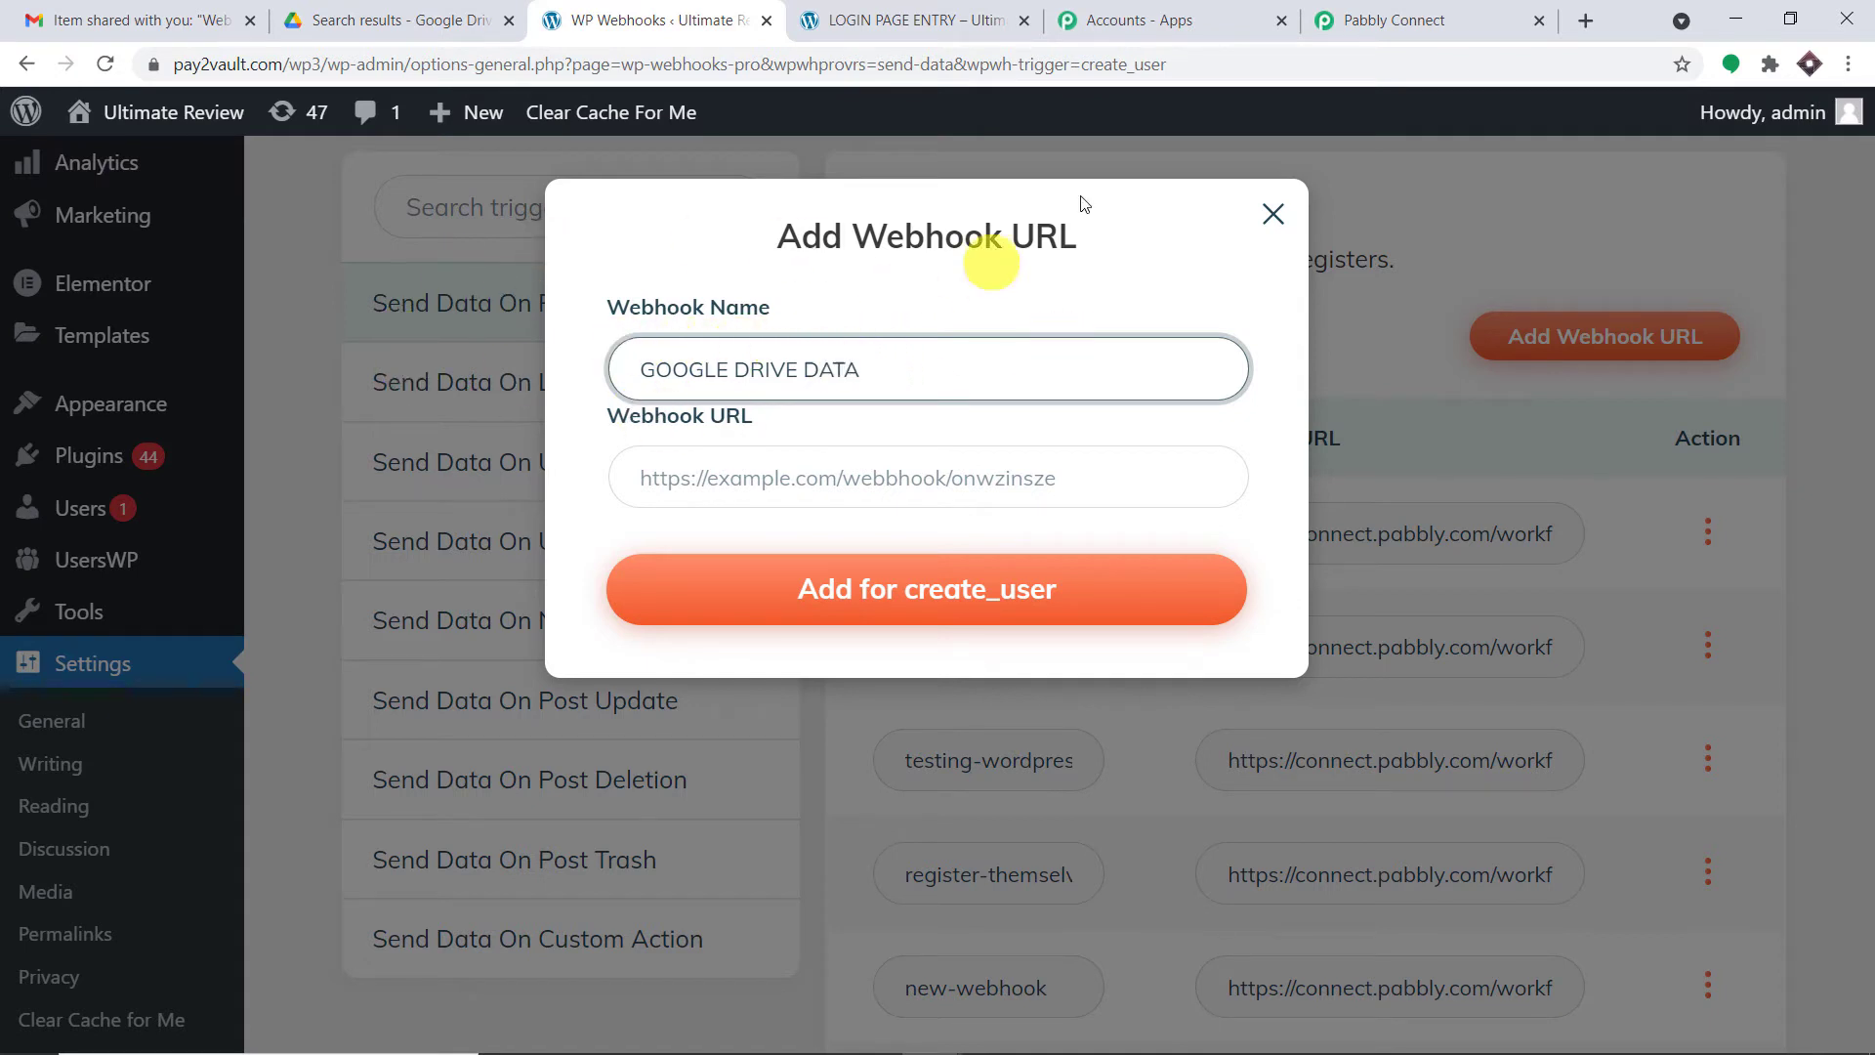
click(683, 466)
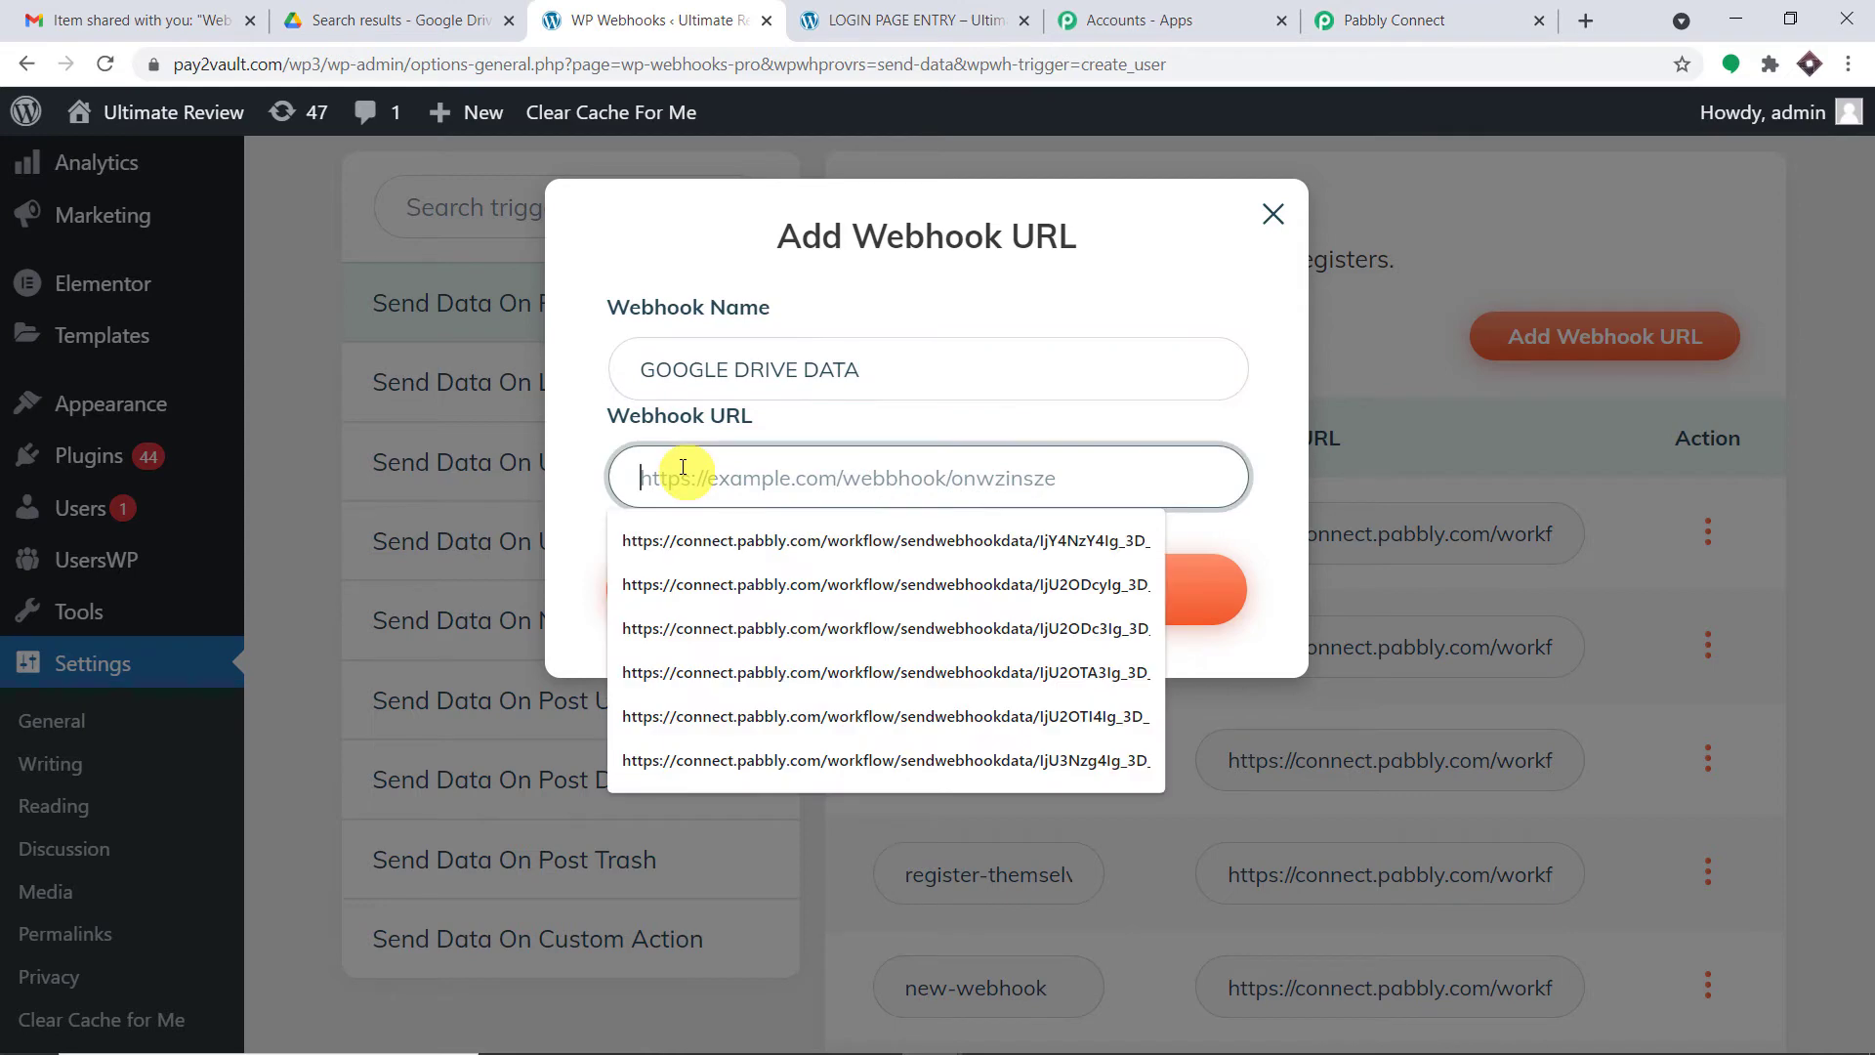
click(900, 308)
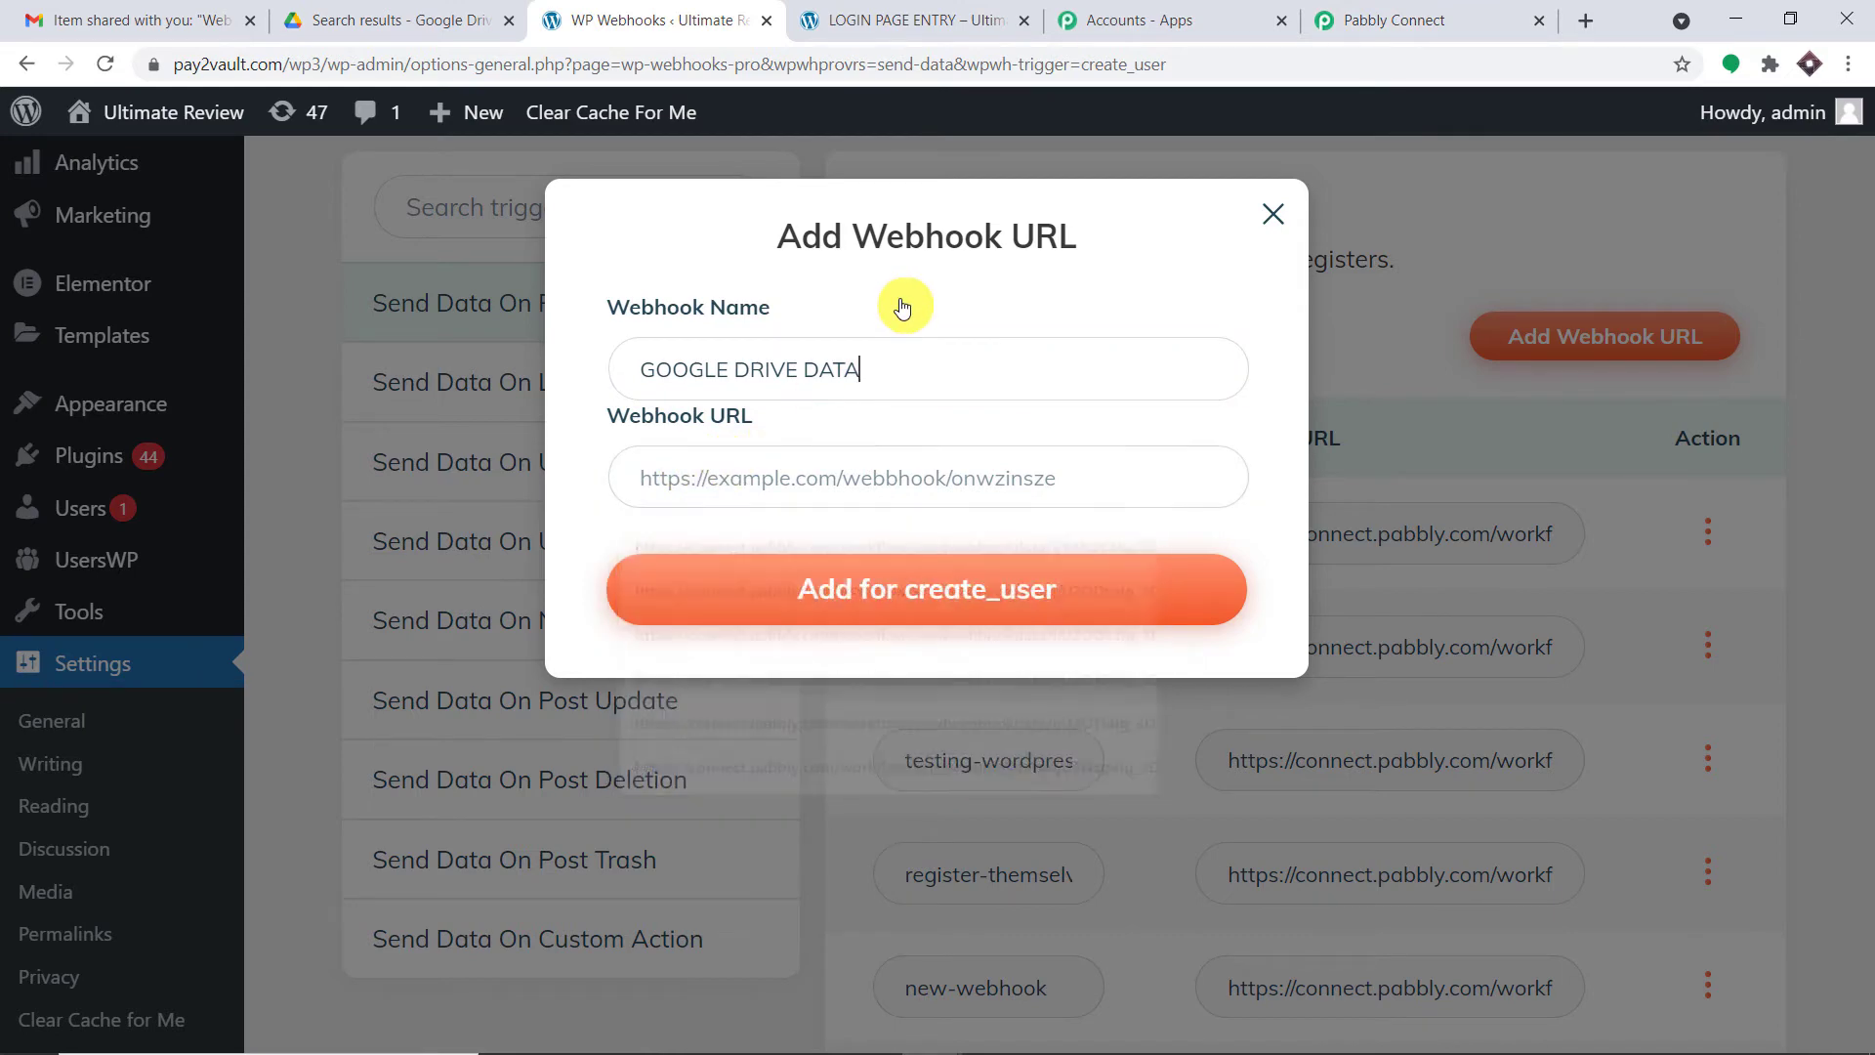
- Paste Pabbly Connect's copied webhook URL into the URL field and add the webhook for create_user
click(1398, 12)
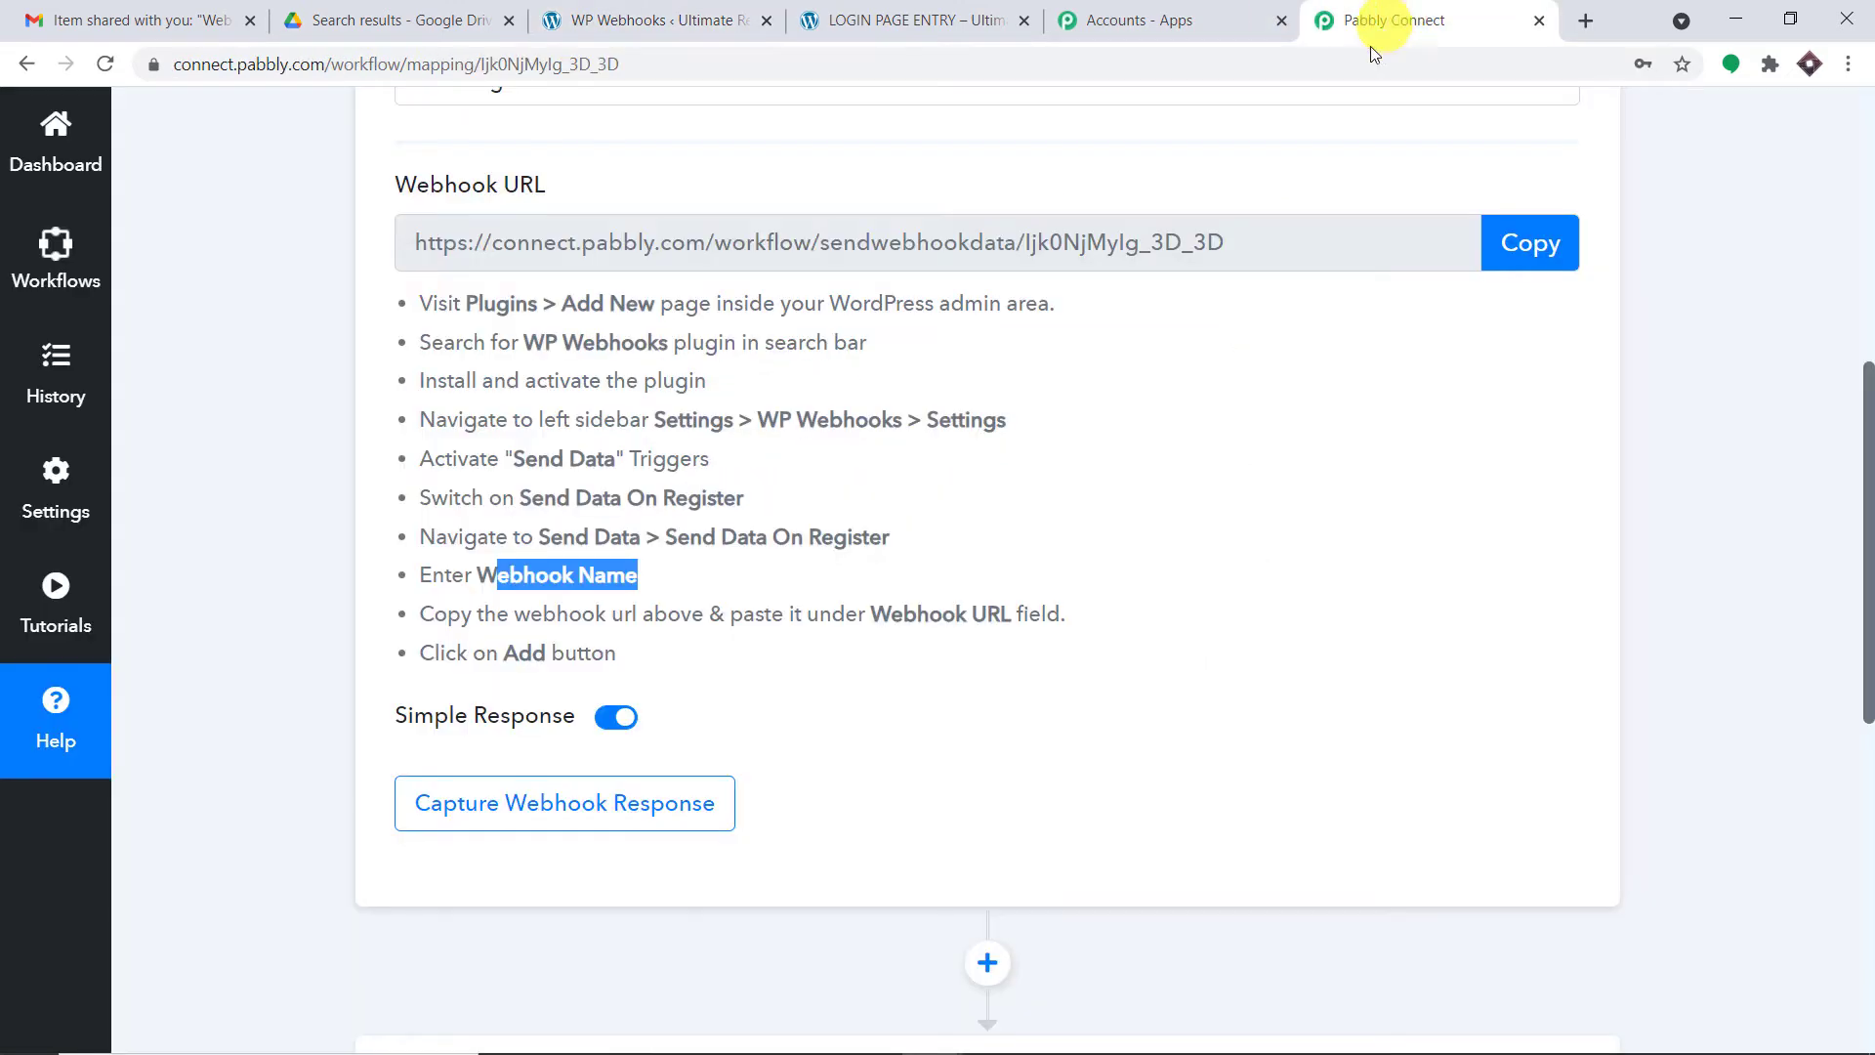
click(1518, 254)
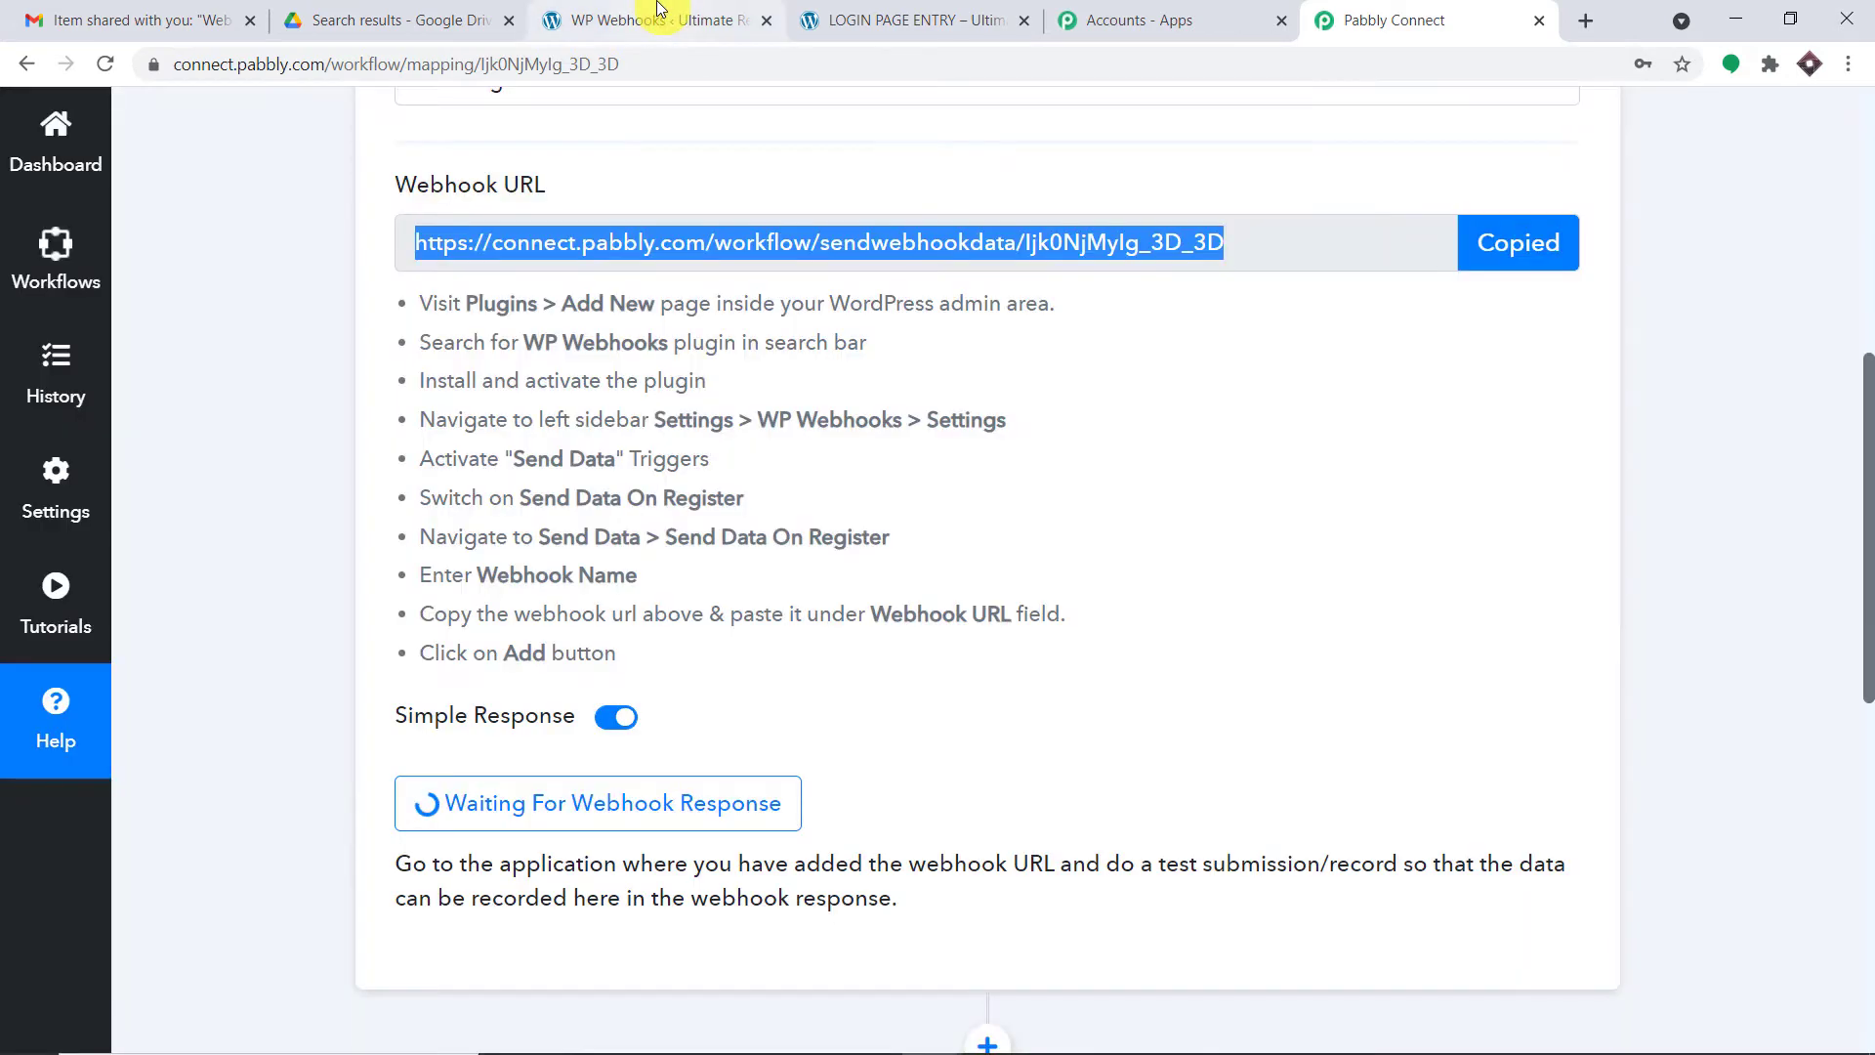
click(660, 12)
click(716, 472)
right_click(714, 471)
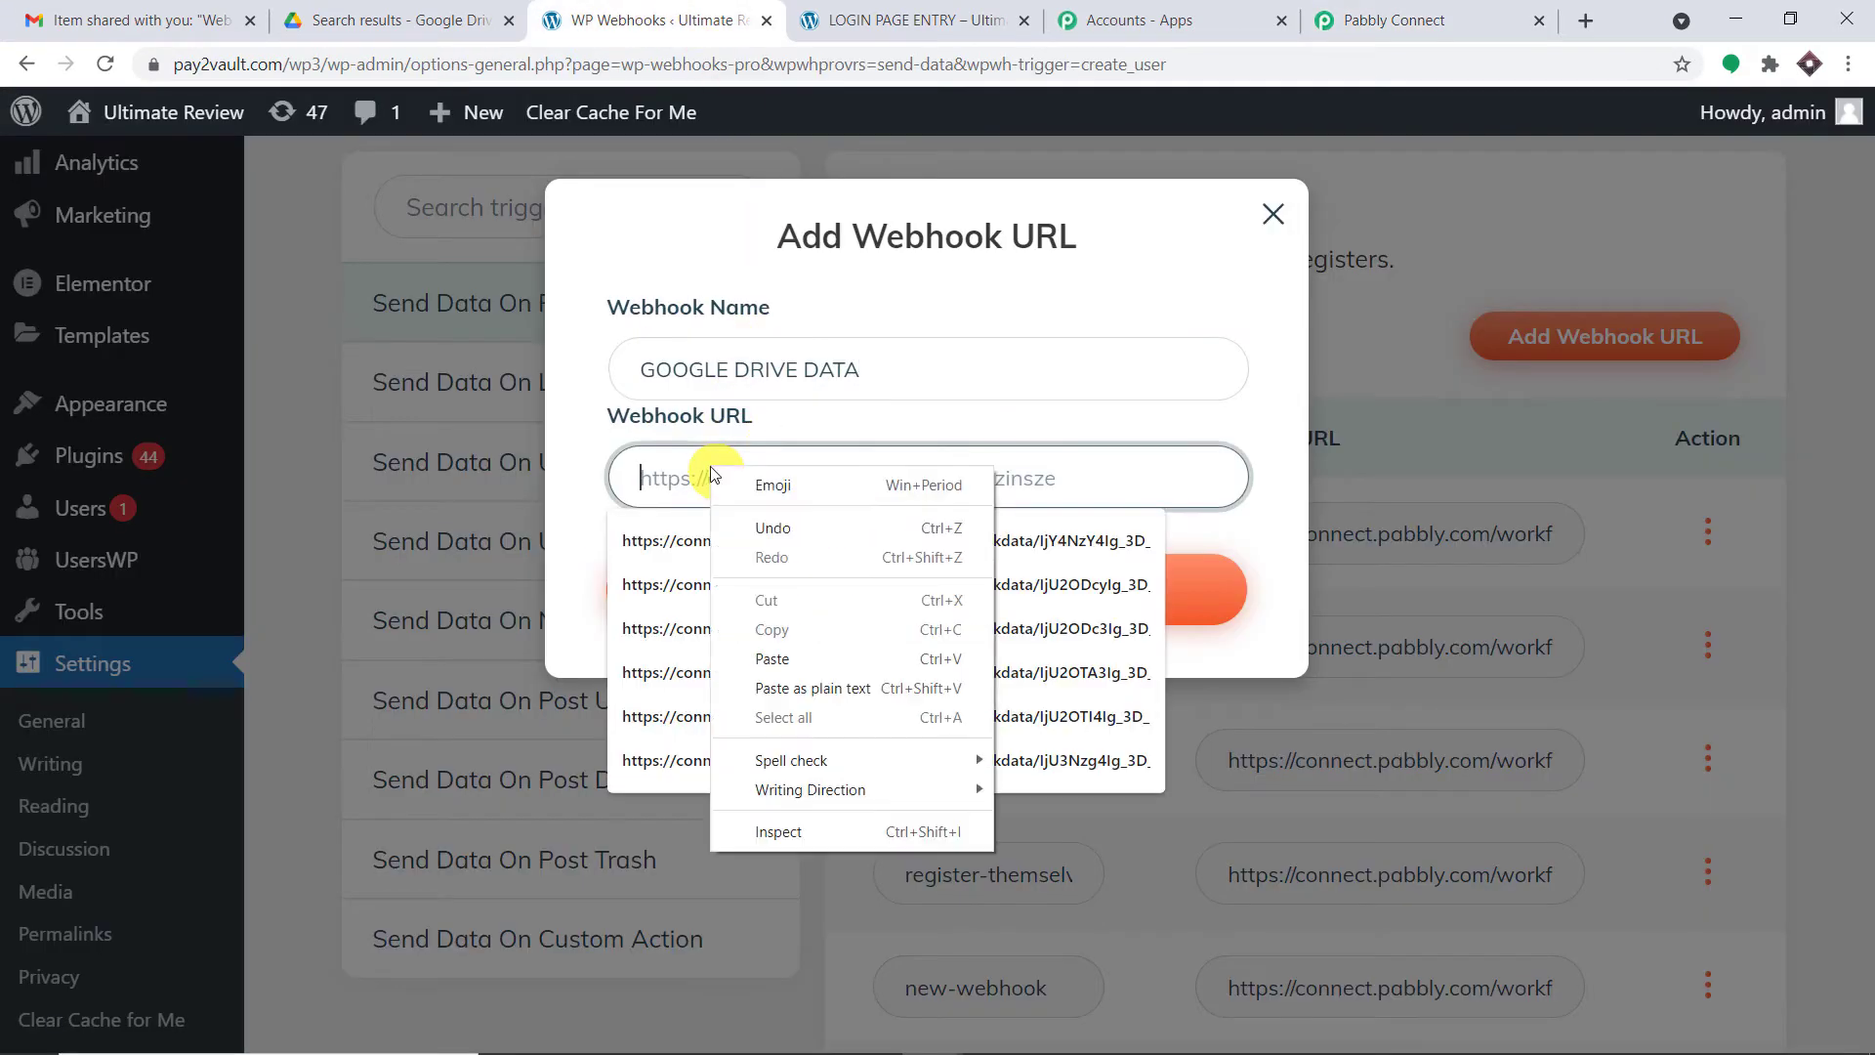
click(794, 658)
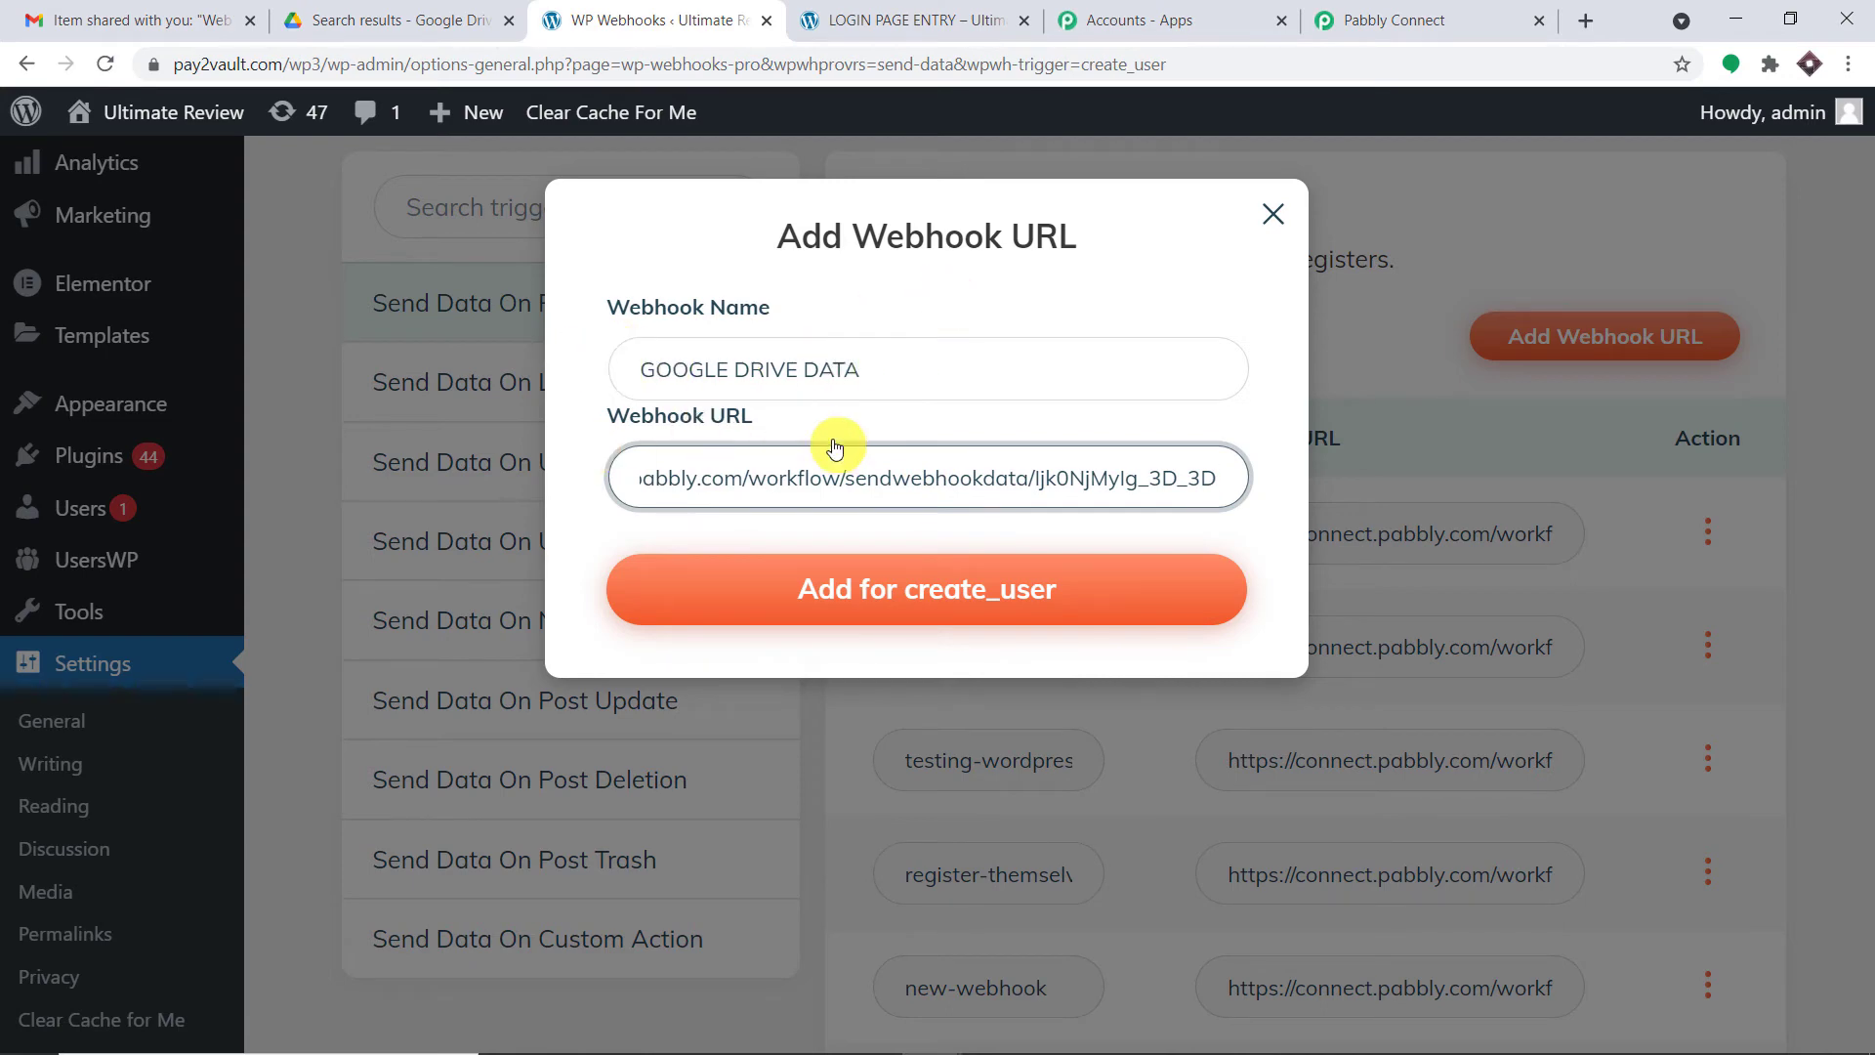
click(921, 584)
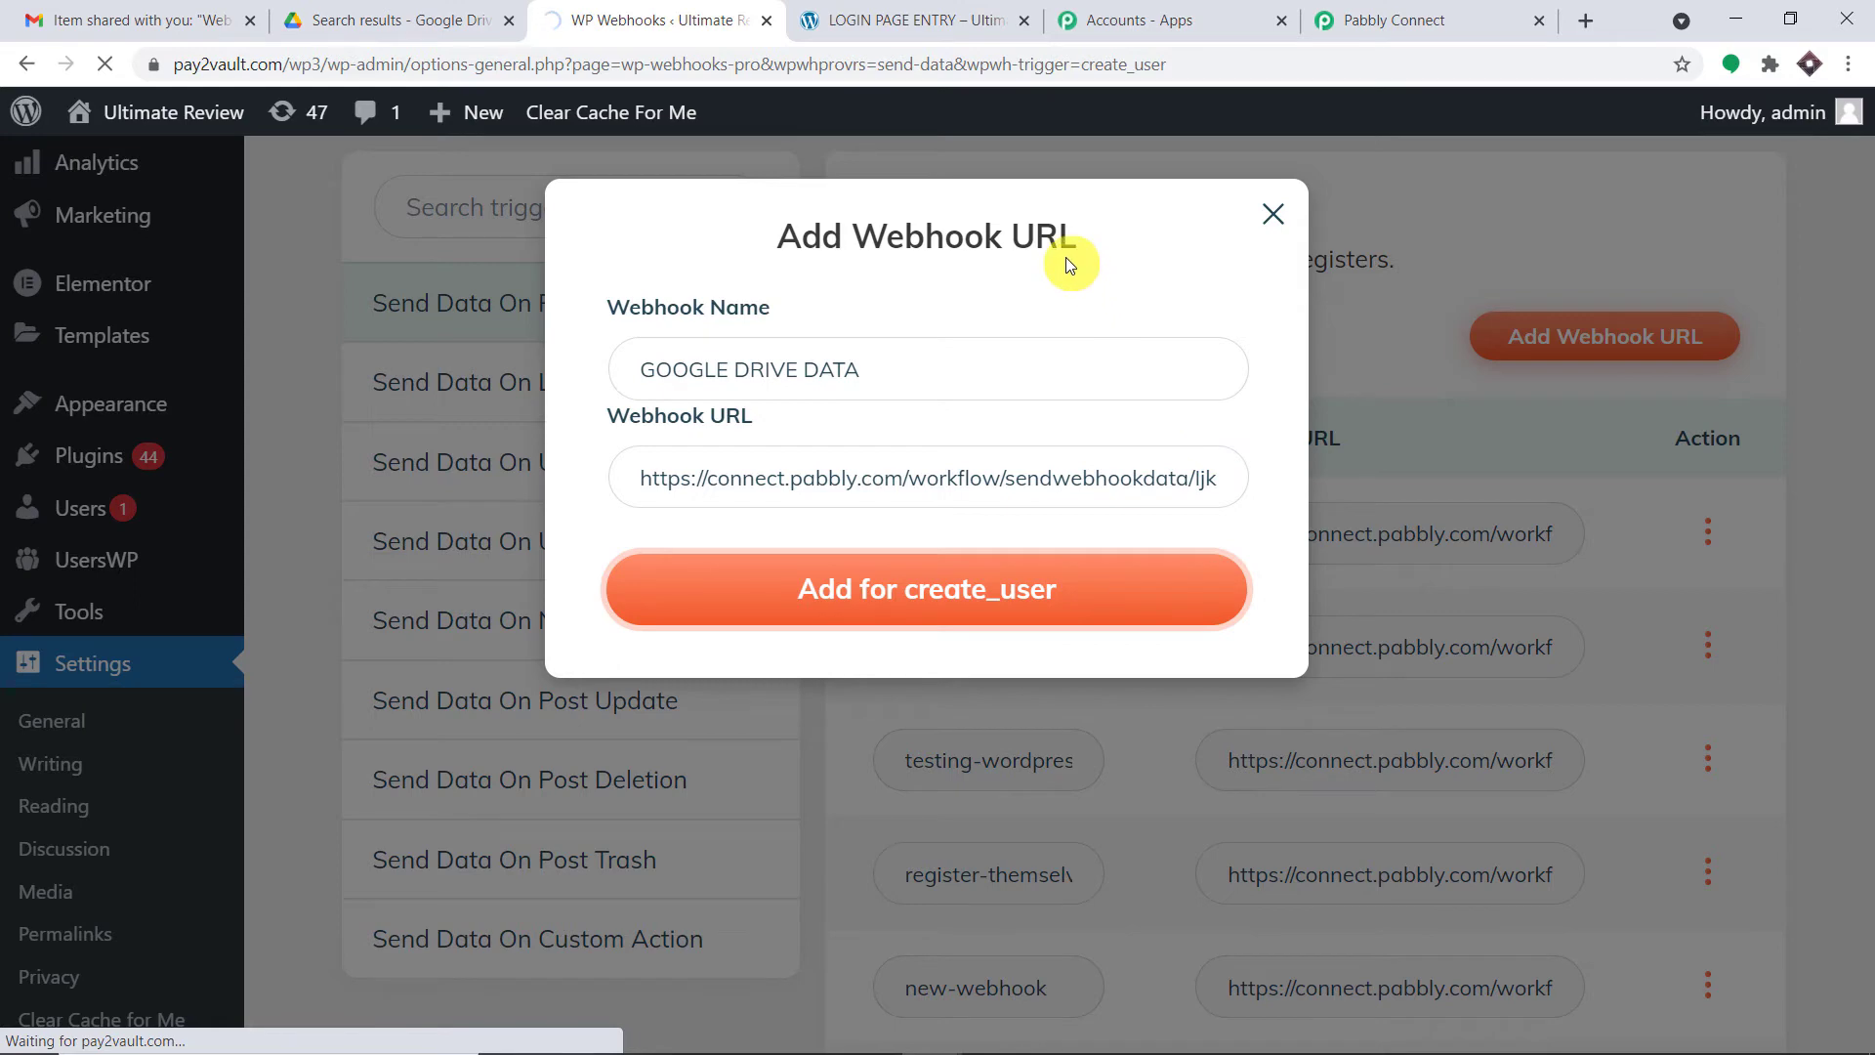
- Scroll past the 'webhook URL has been added' notice down to the trigger table
scroll(1033, 318, down, 3)
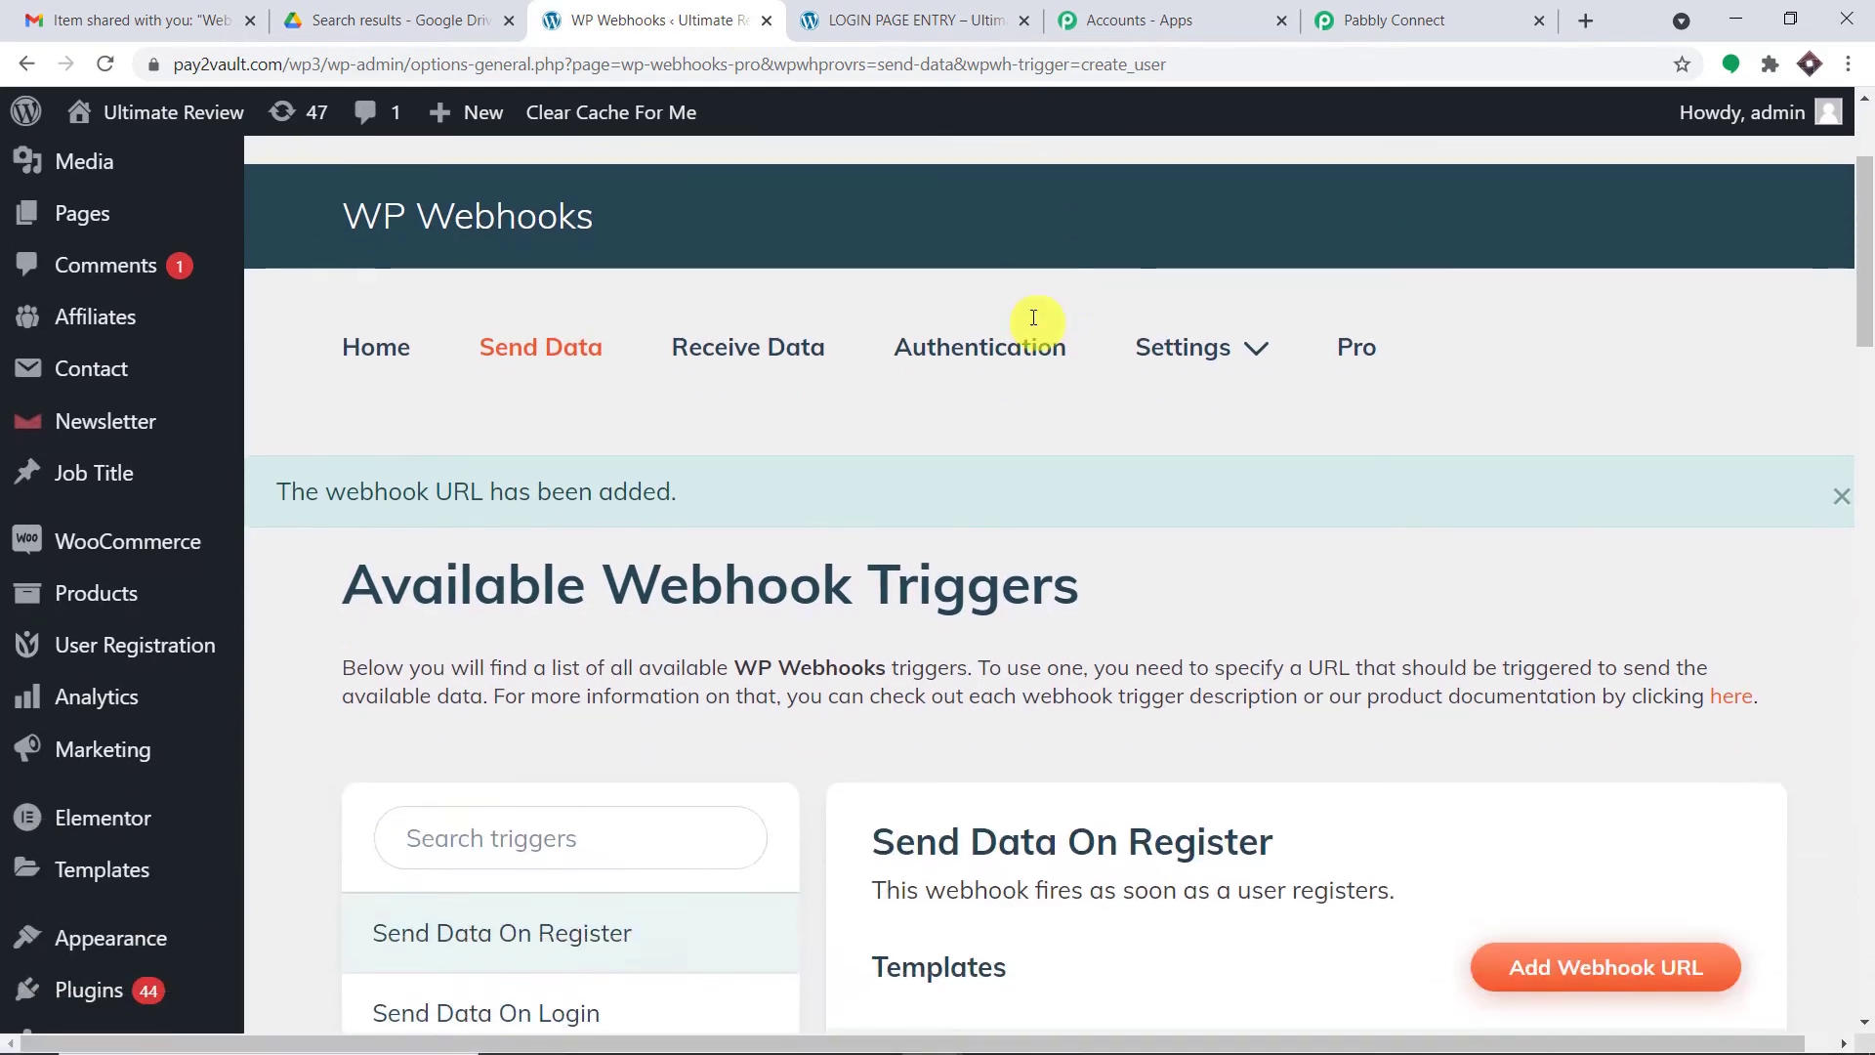
scroll(1033, 318, down, 1)
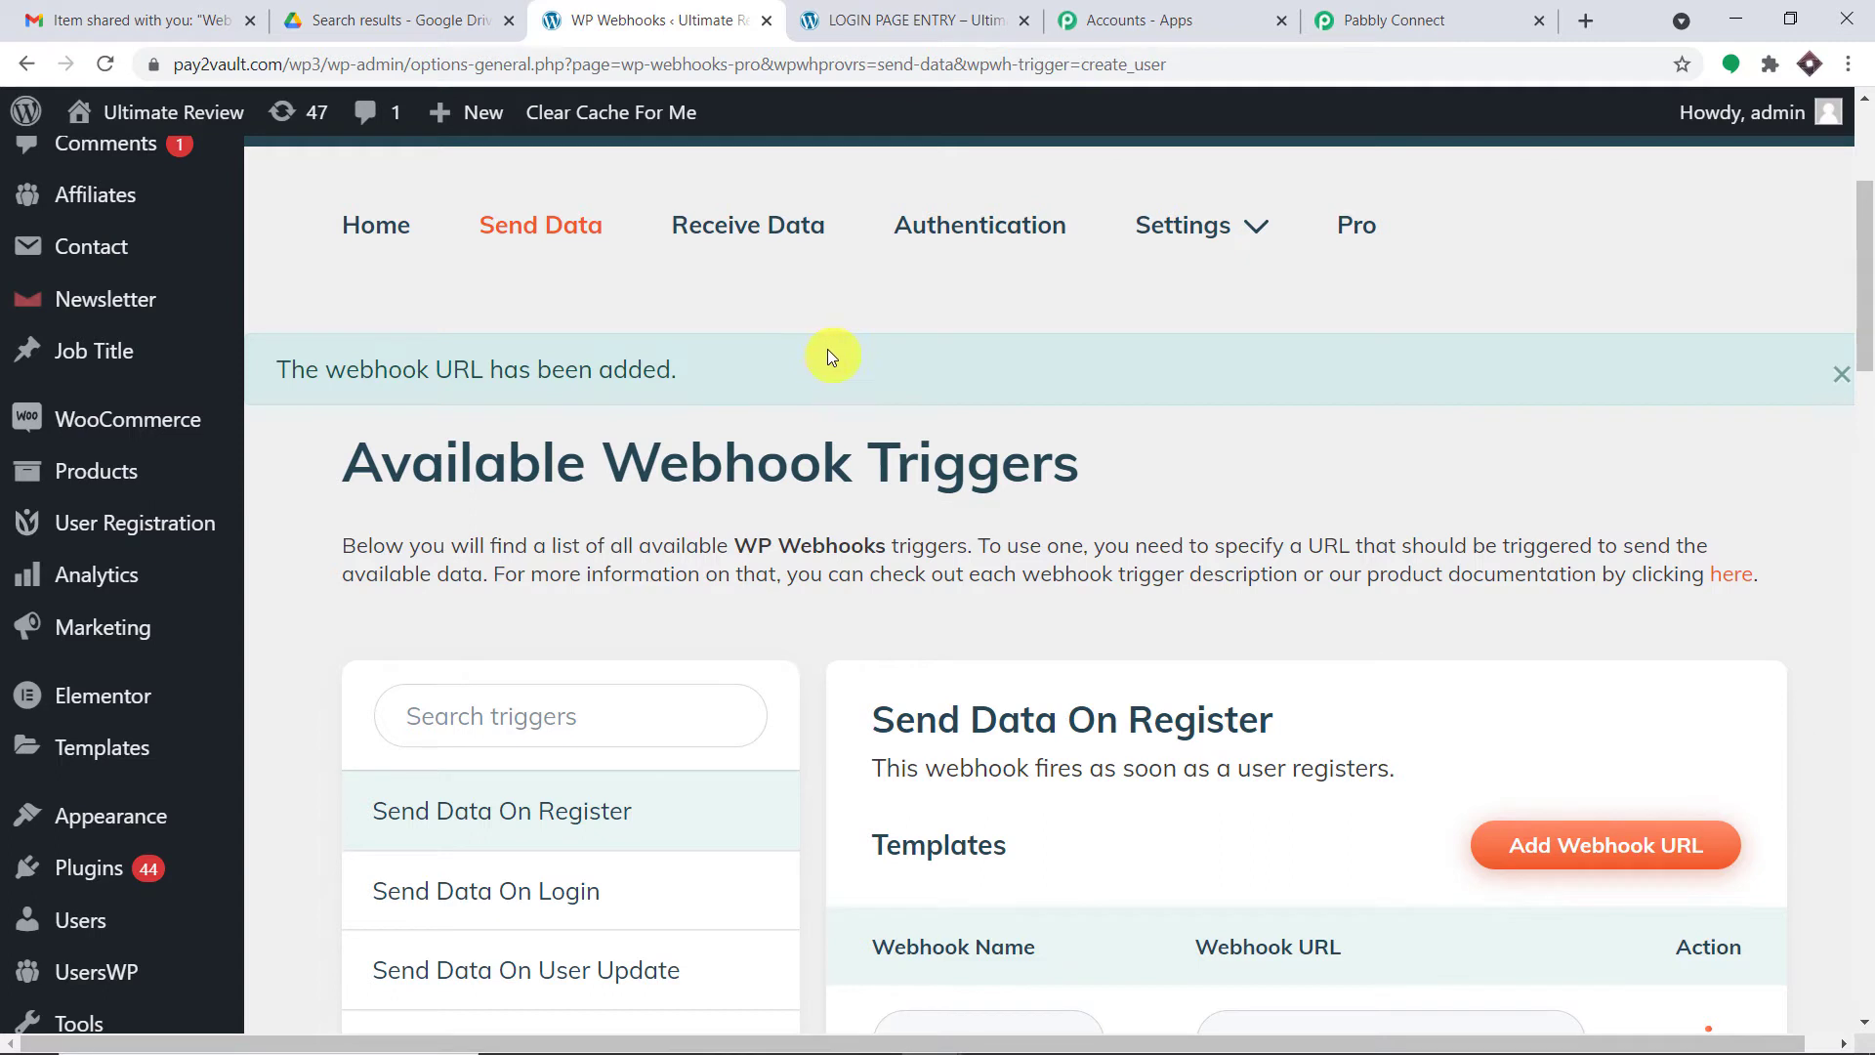
scroll(828, 354, down, 3)
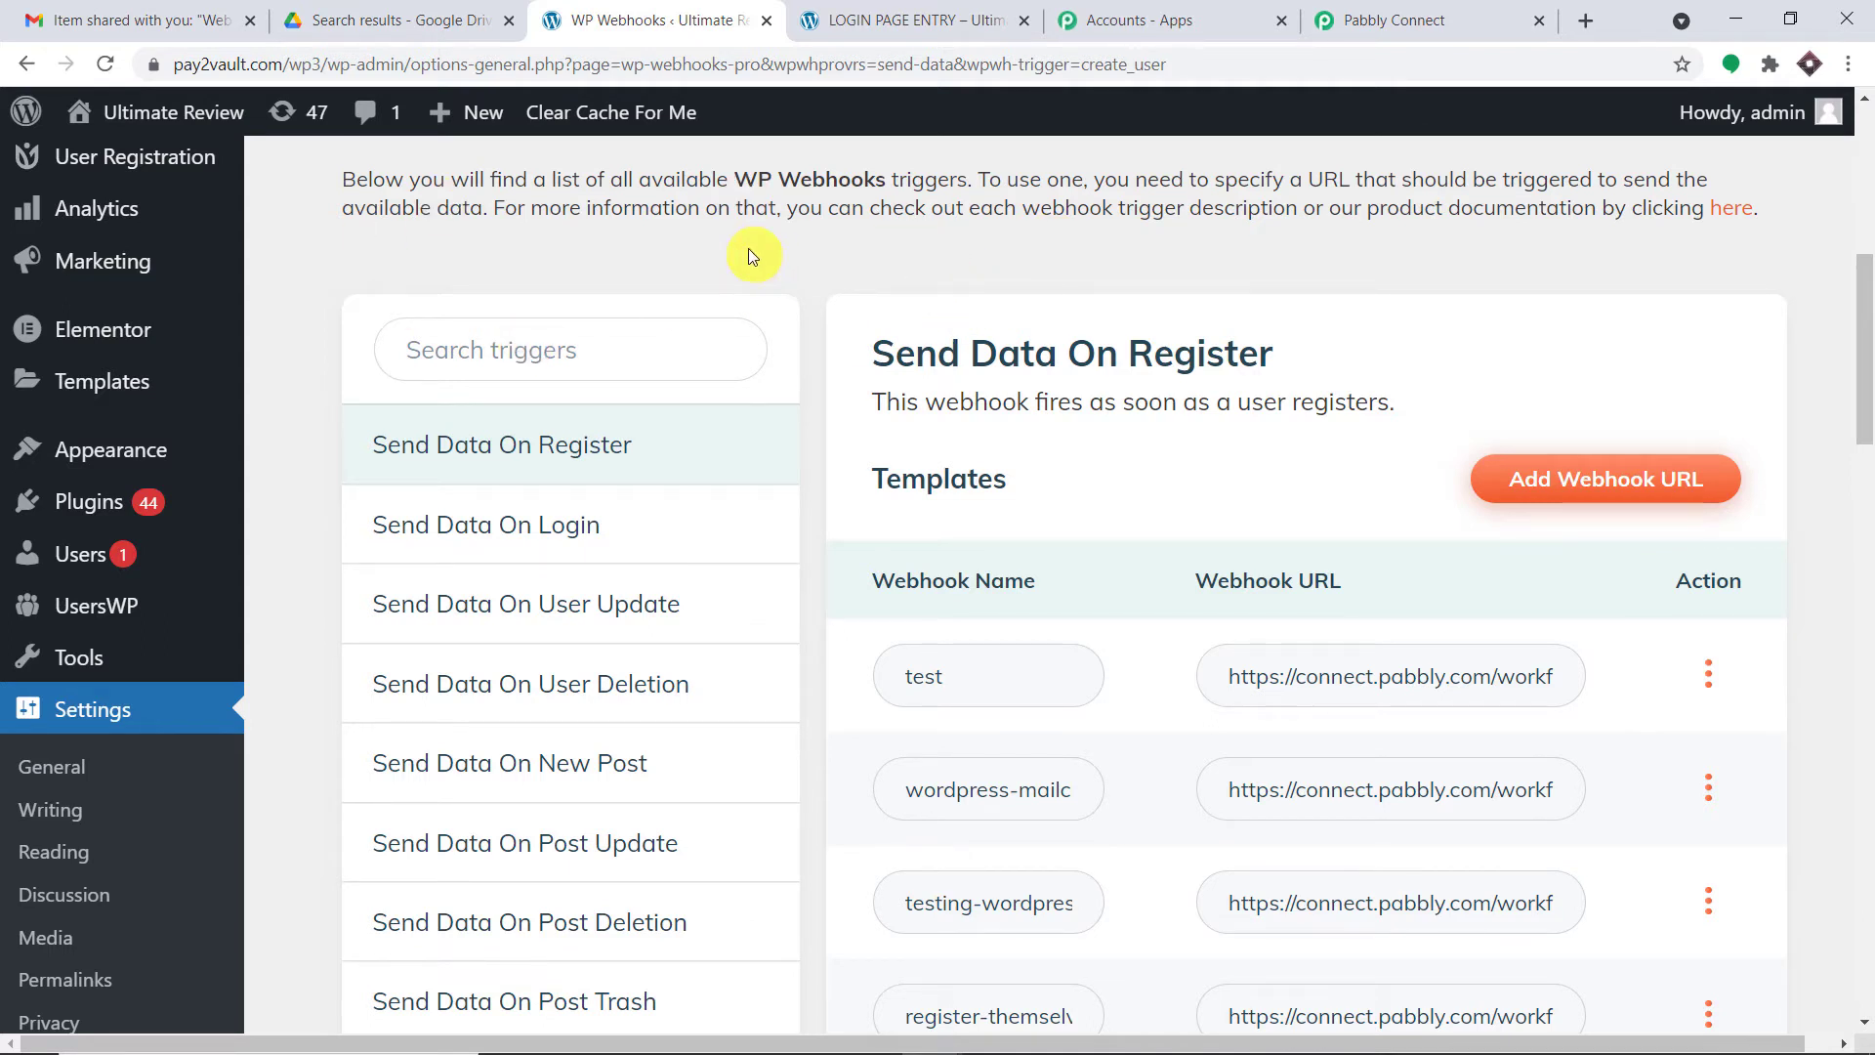
- Confirm Pabbly Connect is waiting for a webhook response, then bring up the LOGIN PAGE ENTRY registration form
click(1445, 14)
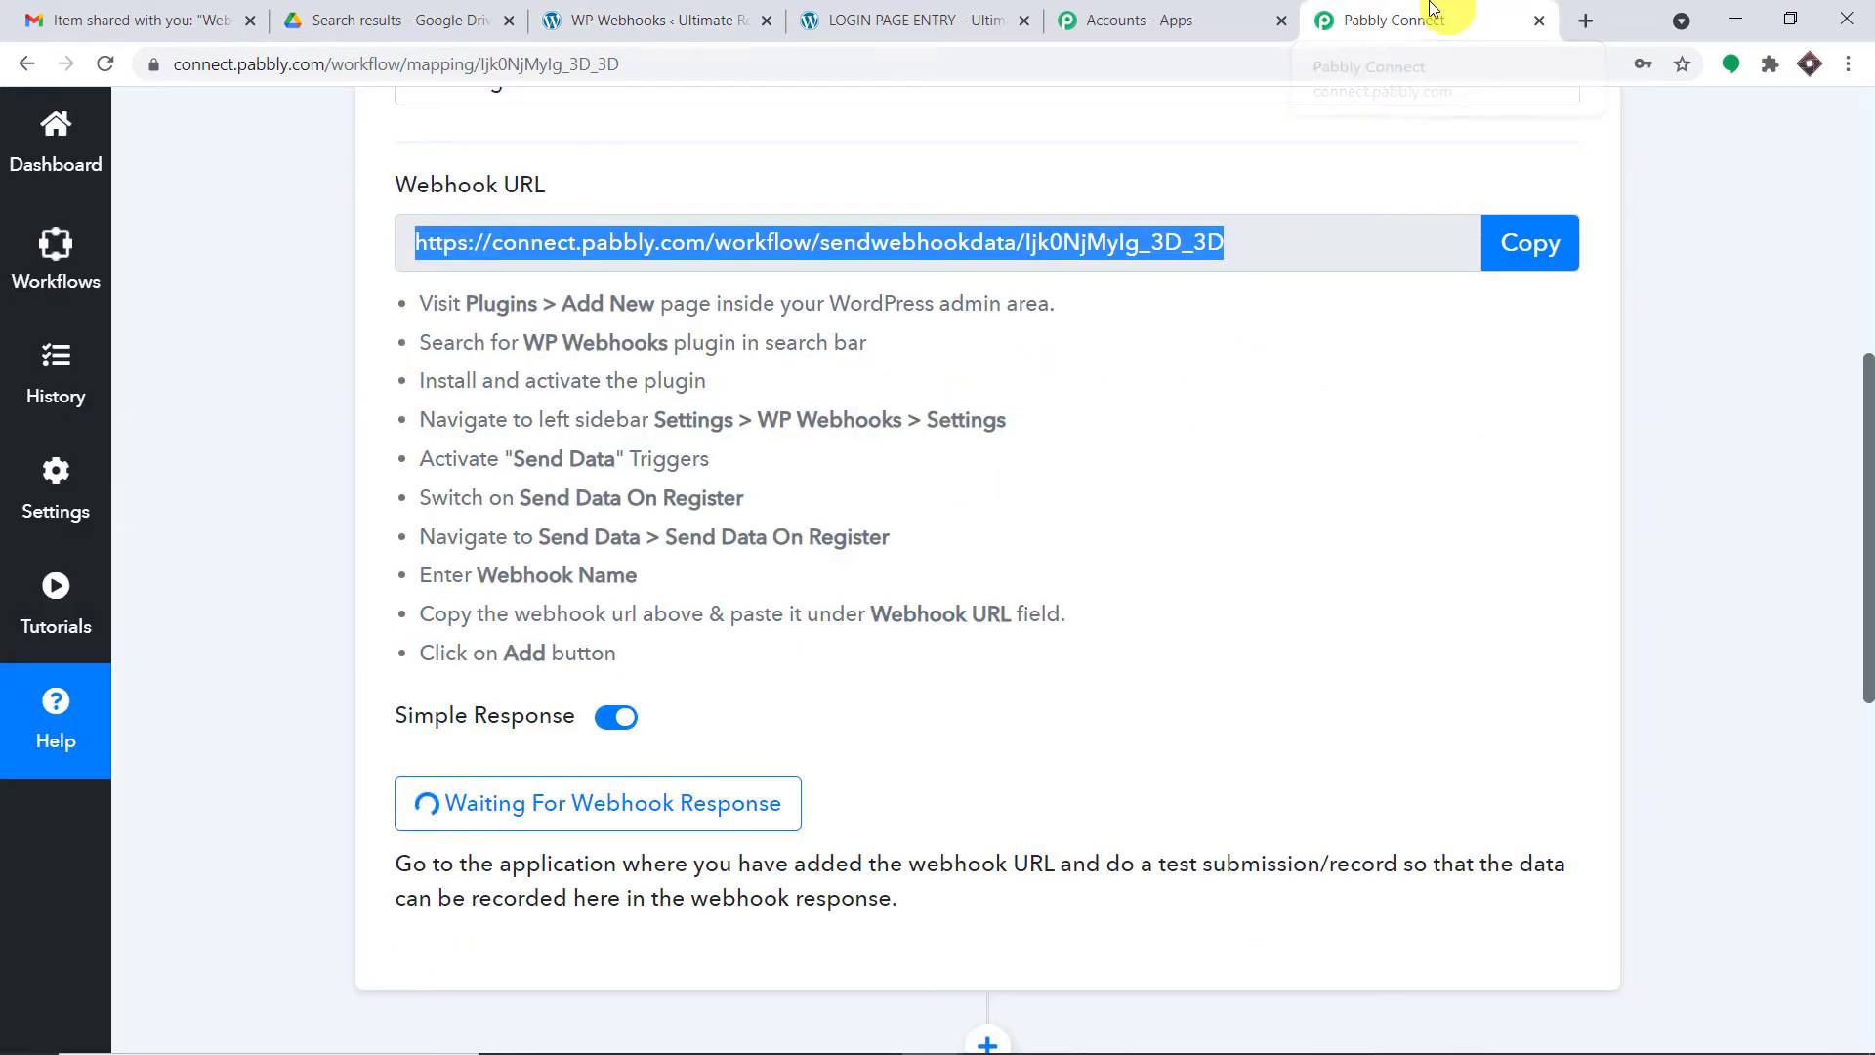
scroll(896, 425, down, 4)
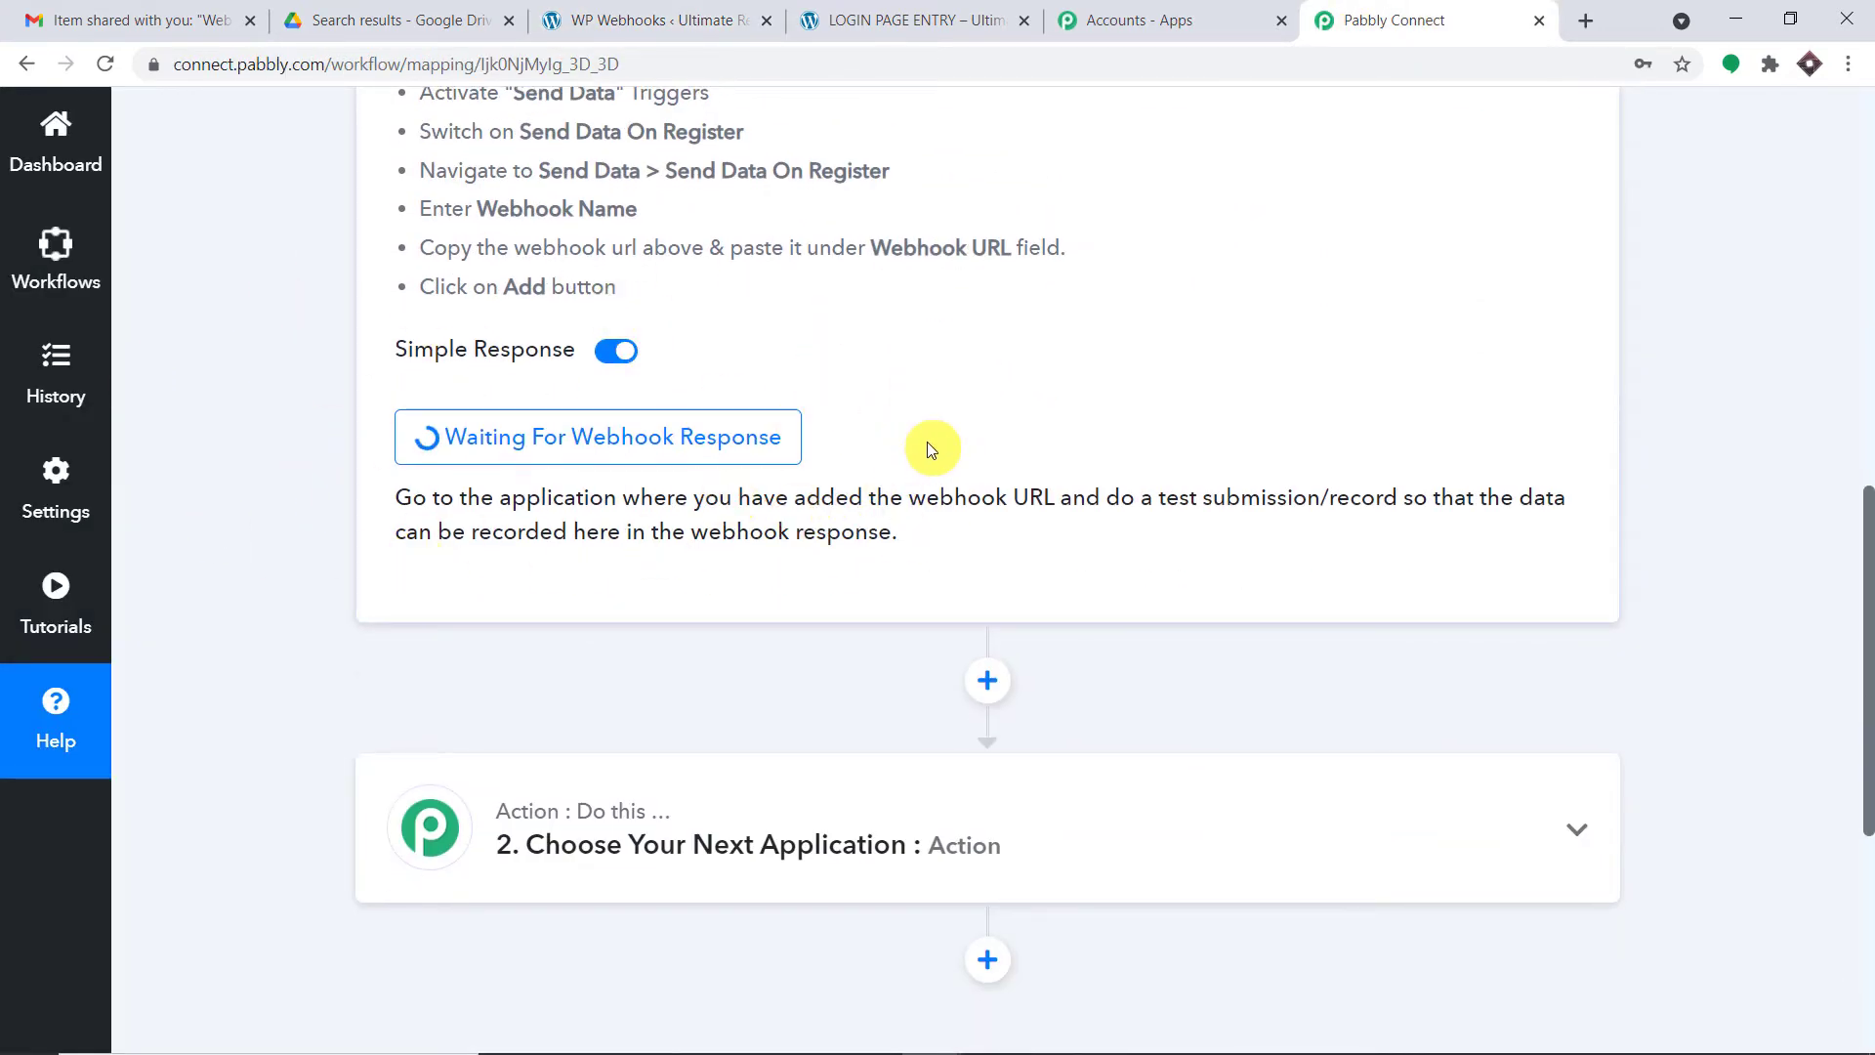
scroll(929, 444, up, 4)
click(908, 15)
scroll(975, 428, up, 7)
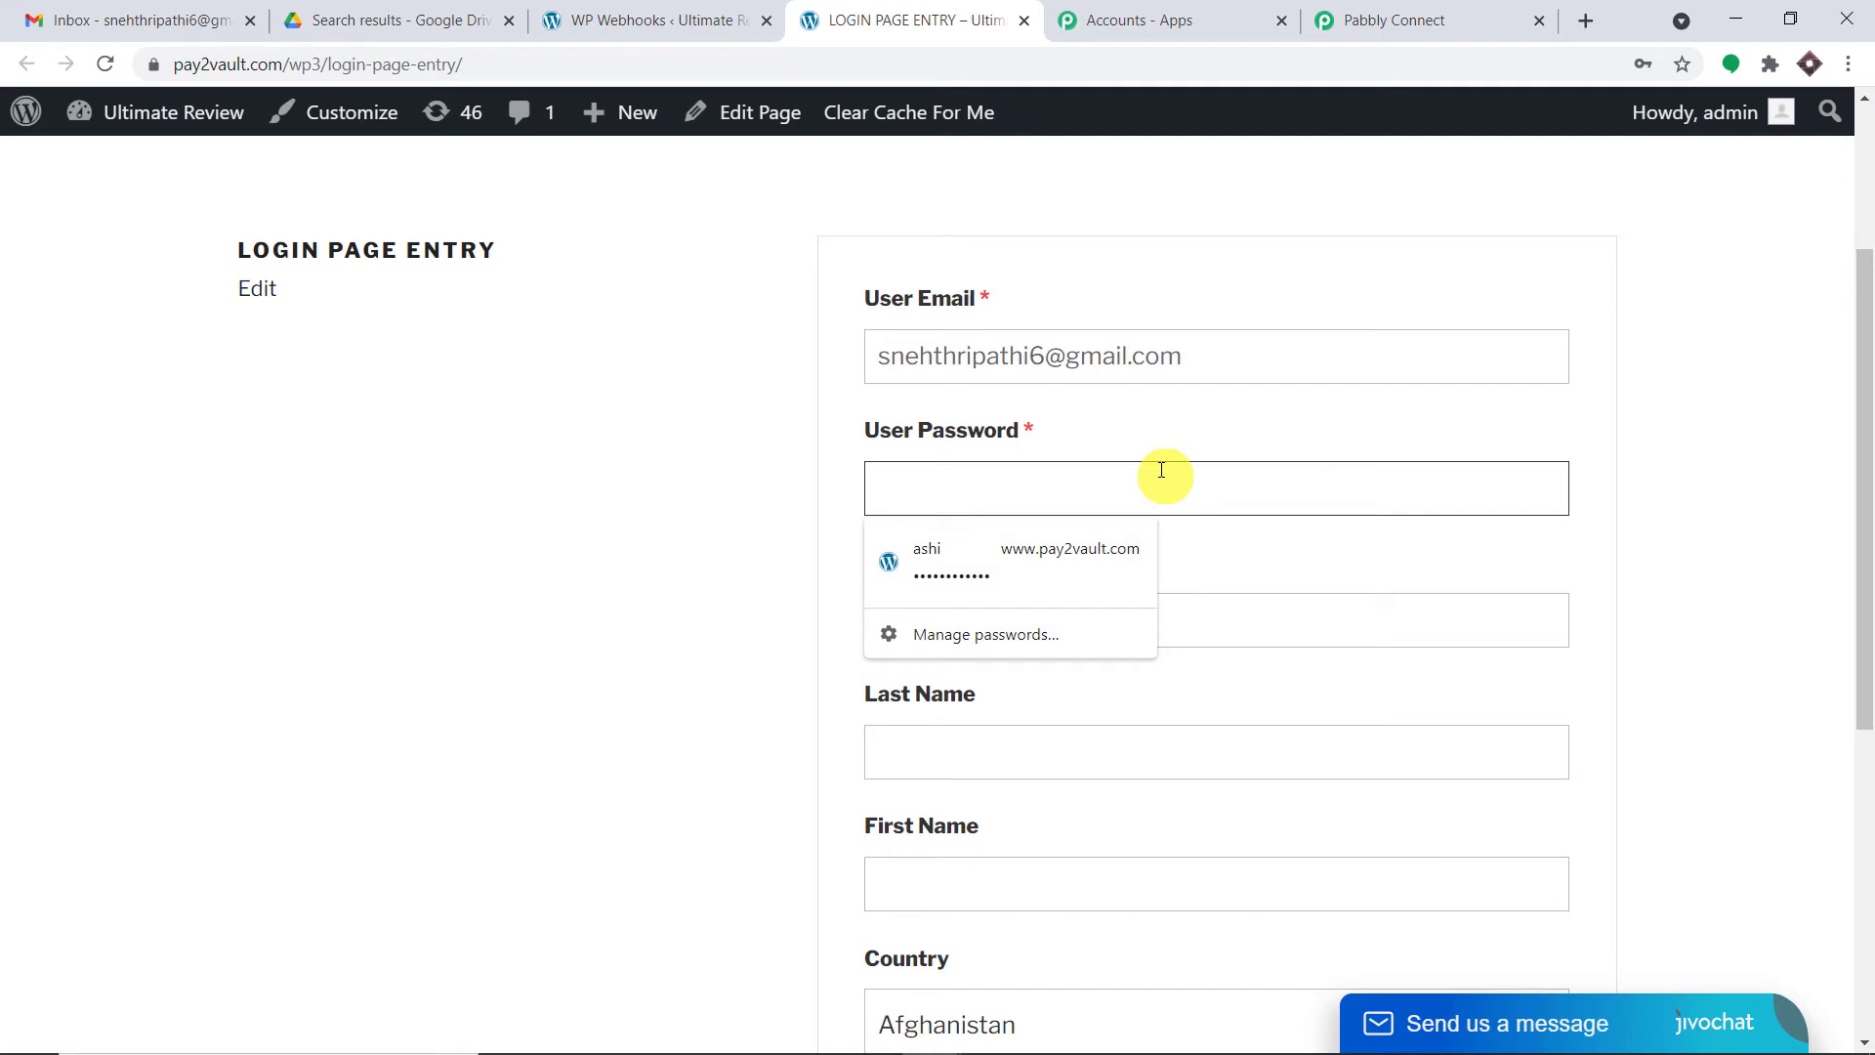
- Fill in the test user's email, username, last name and first name on the registration form
text(•••••)
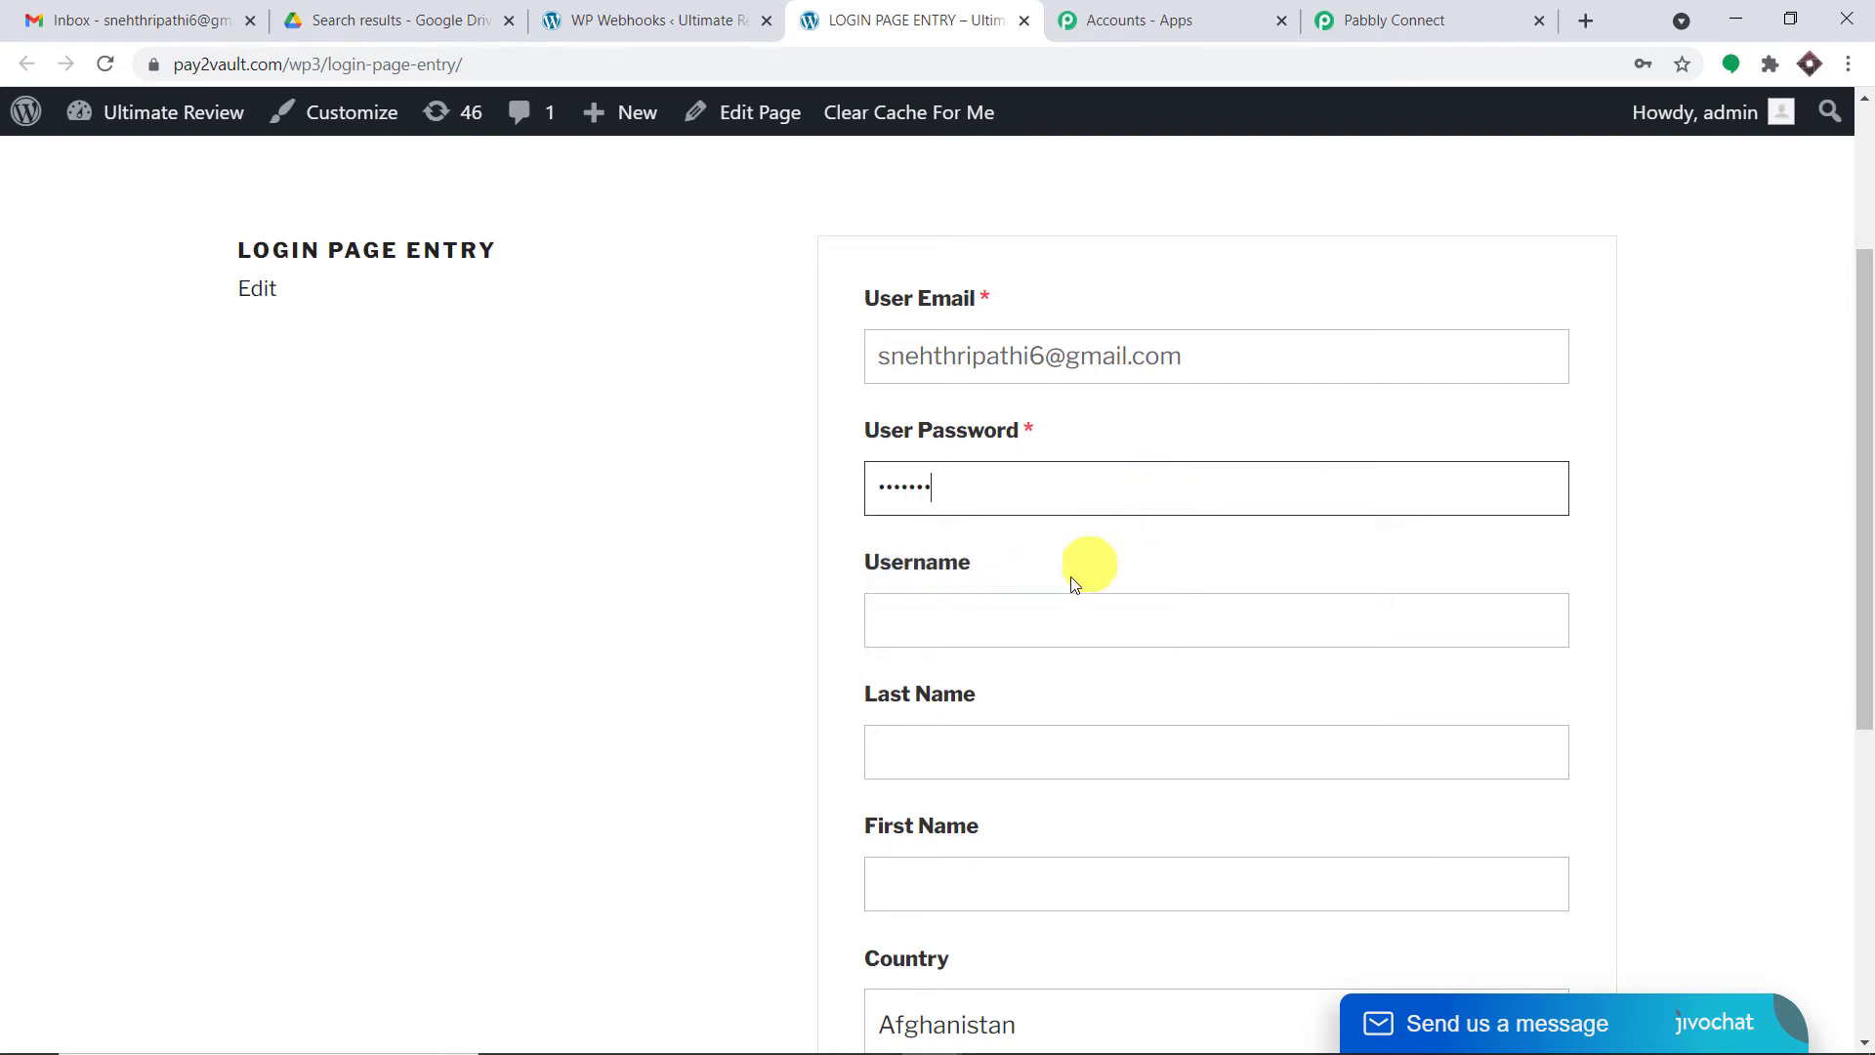
click(1061, 603)
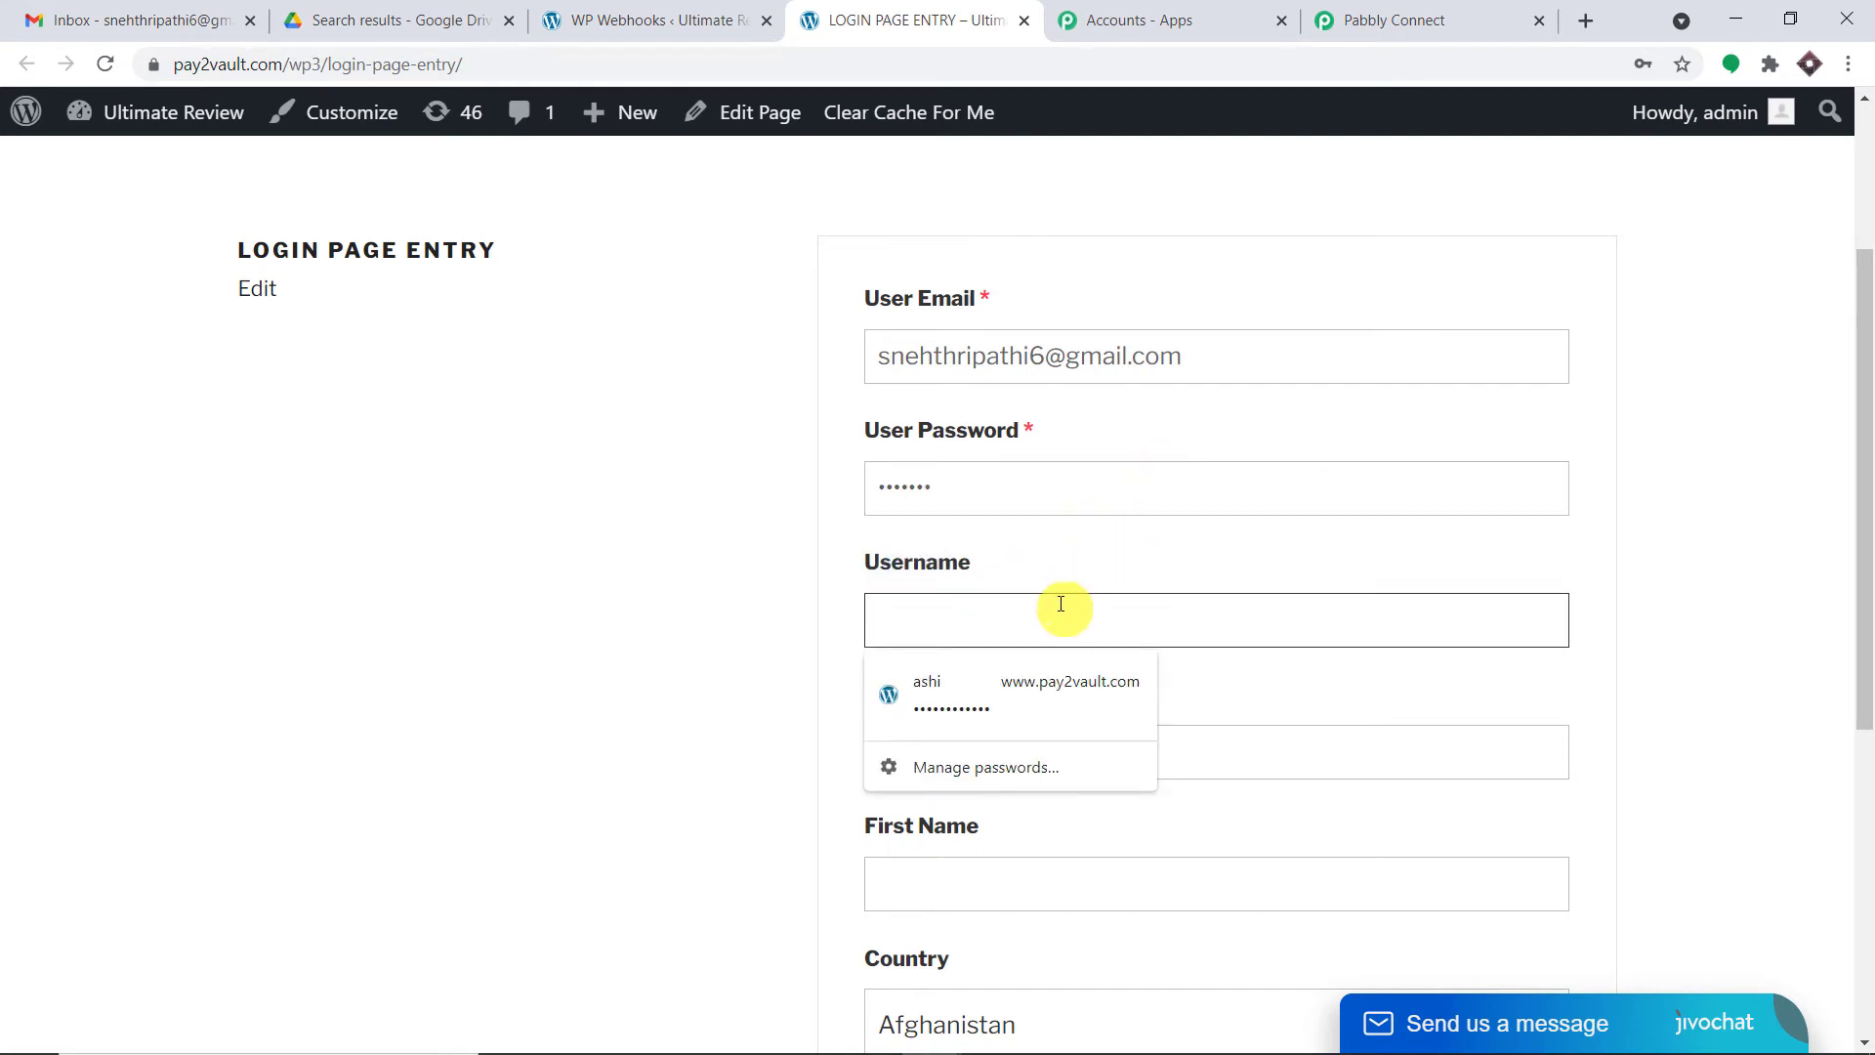
text(QSWE)
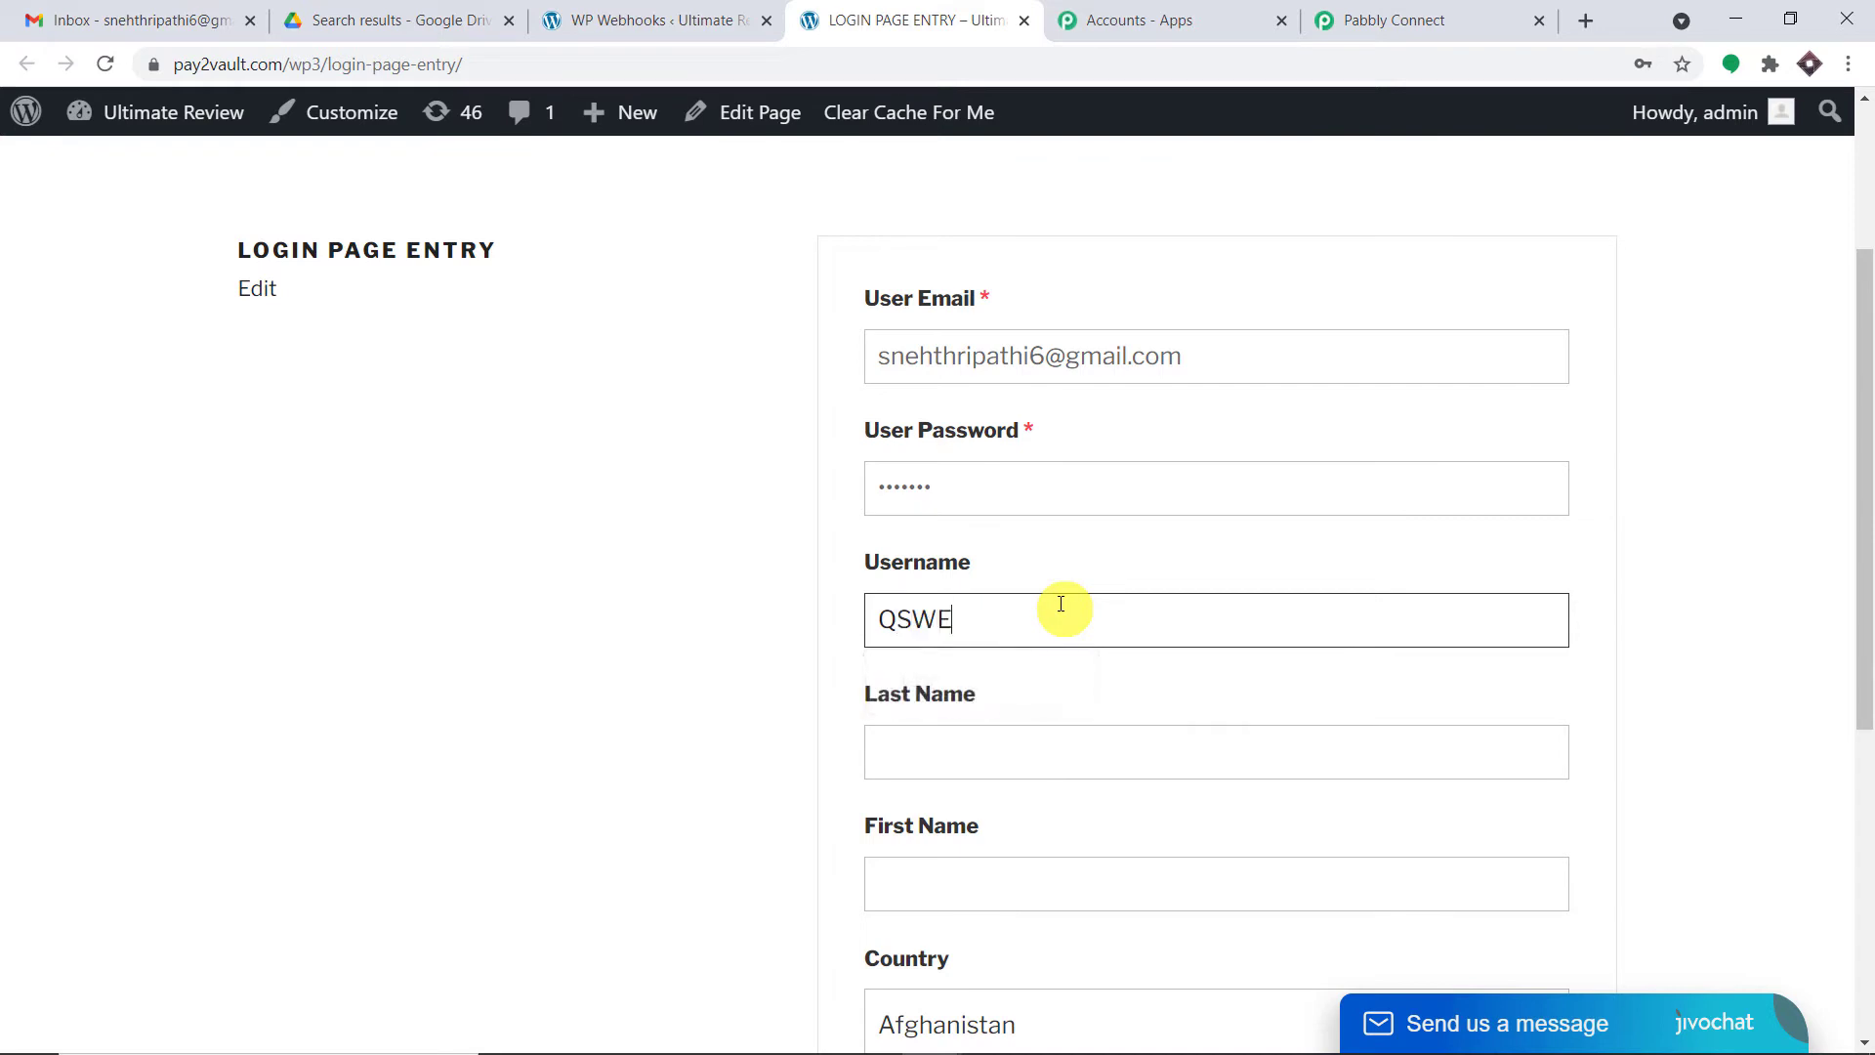
click(953, 744)
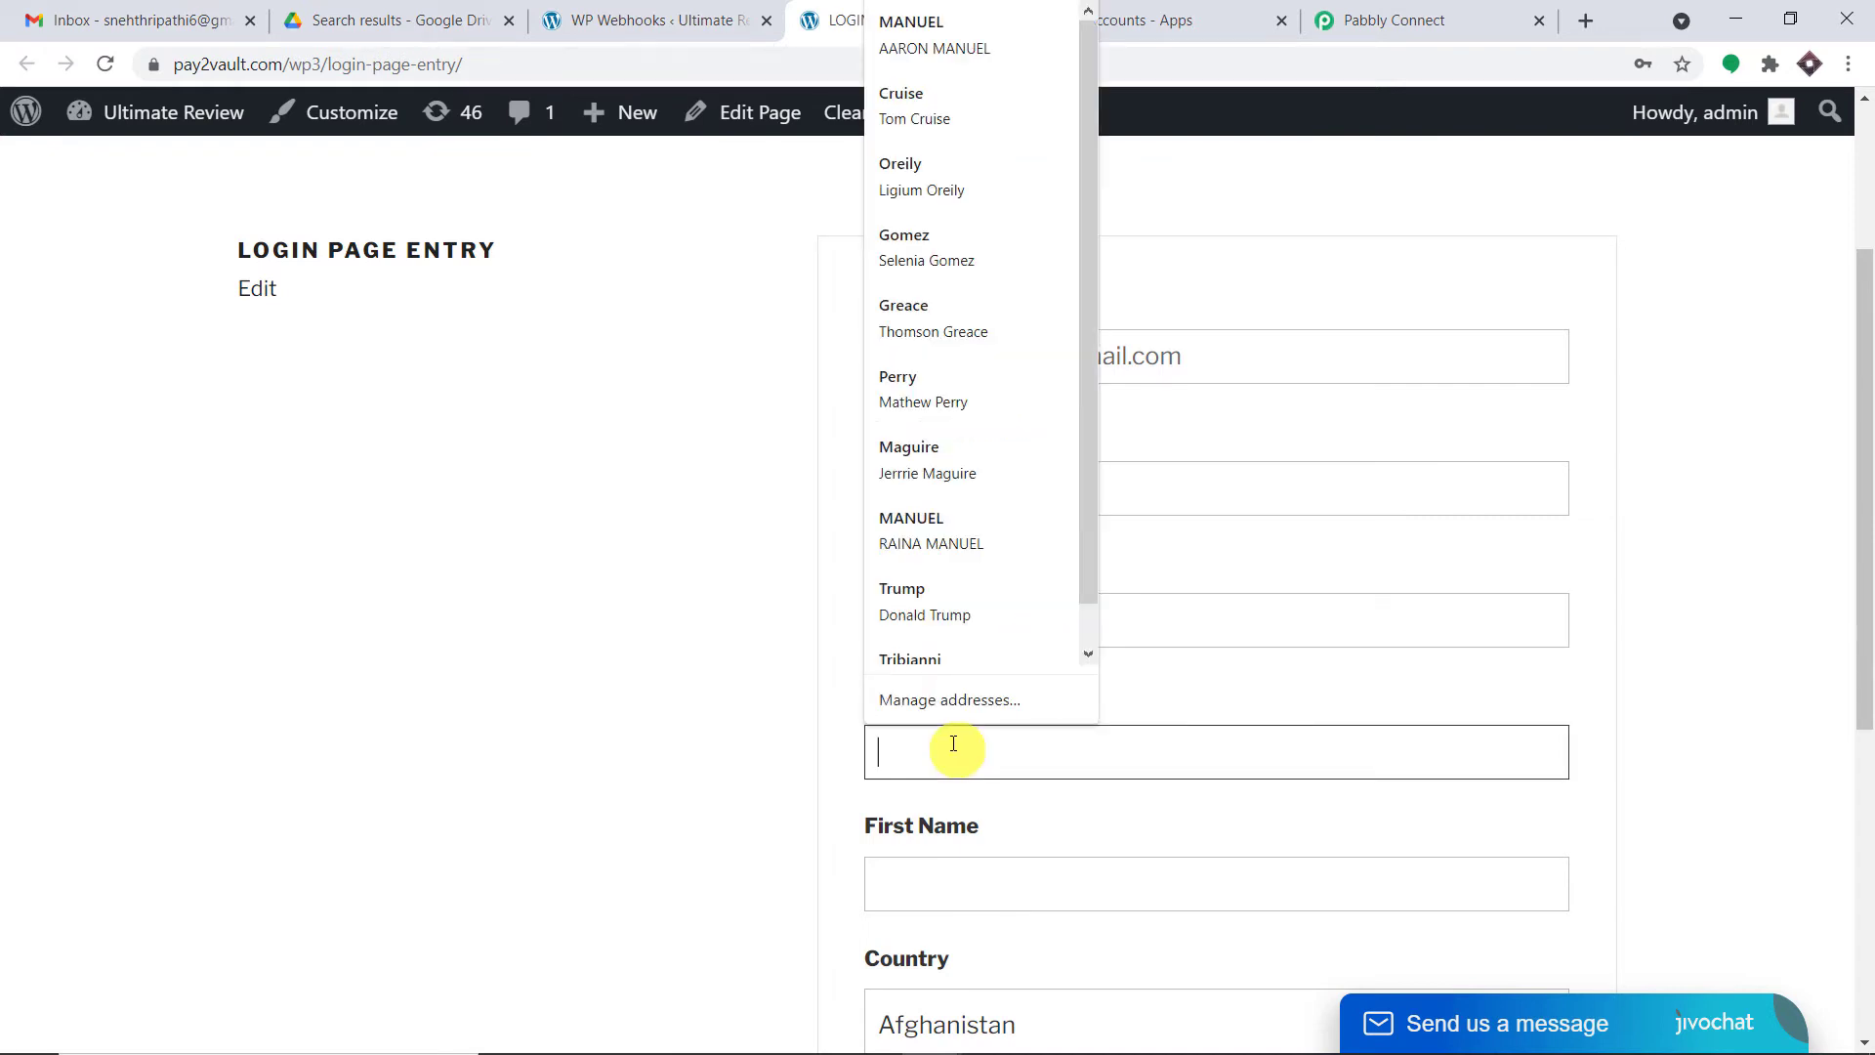
text(t)
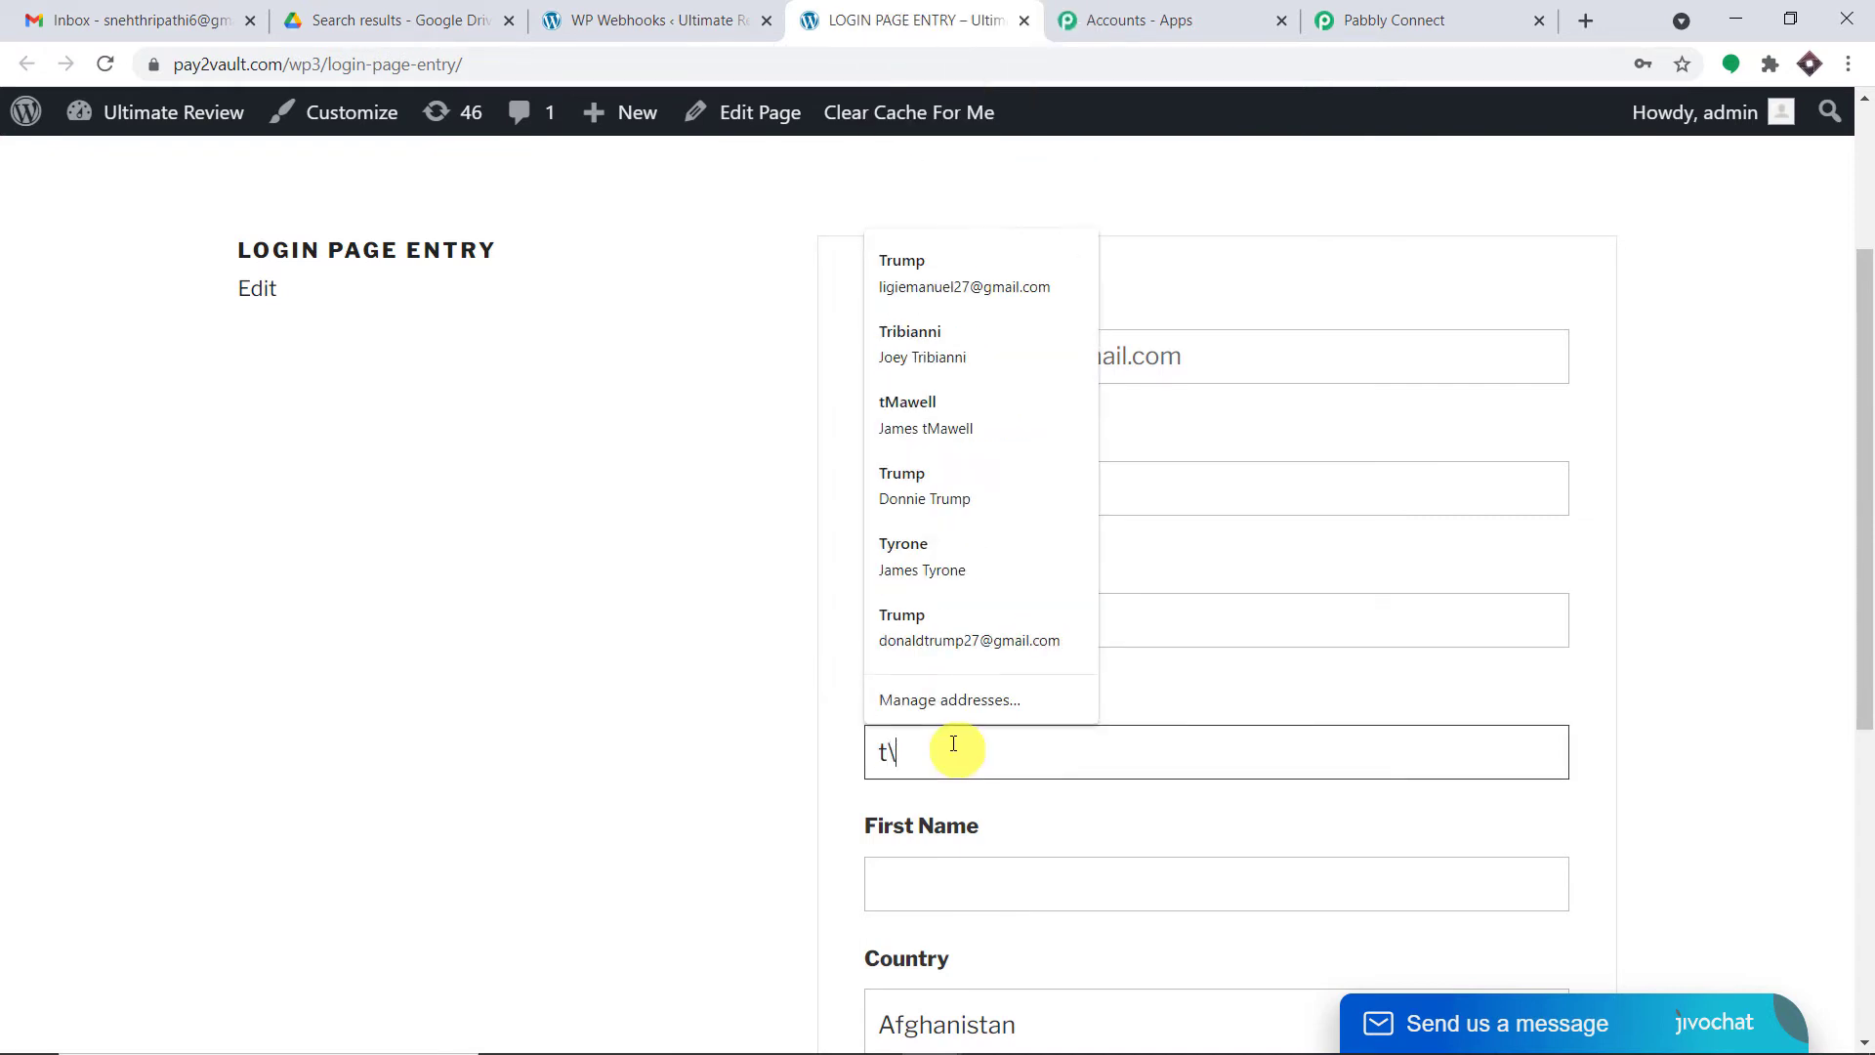
key(BackSpace)
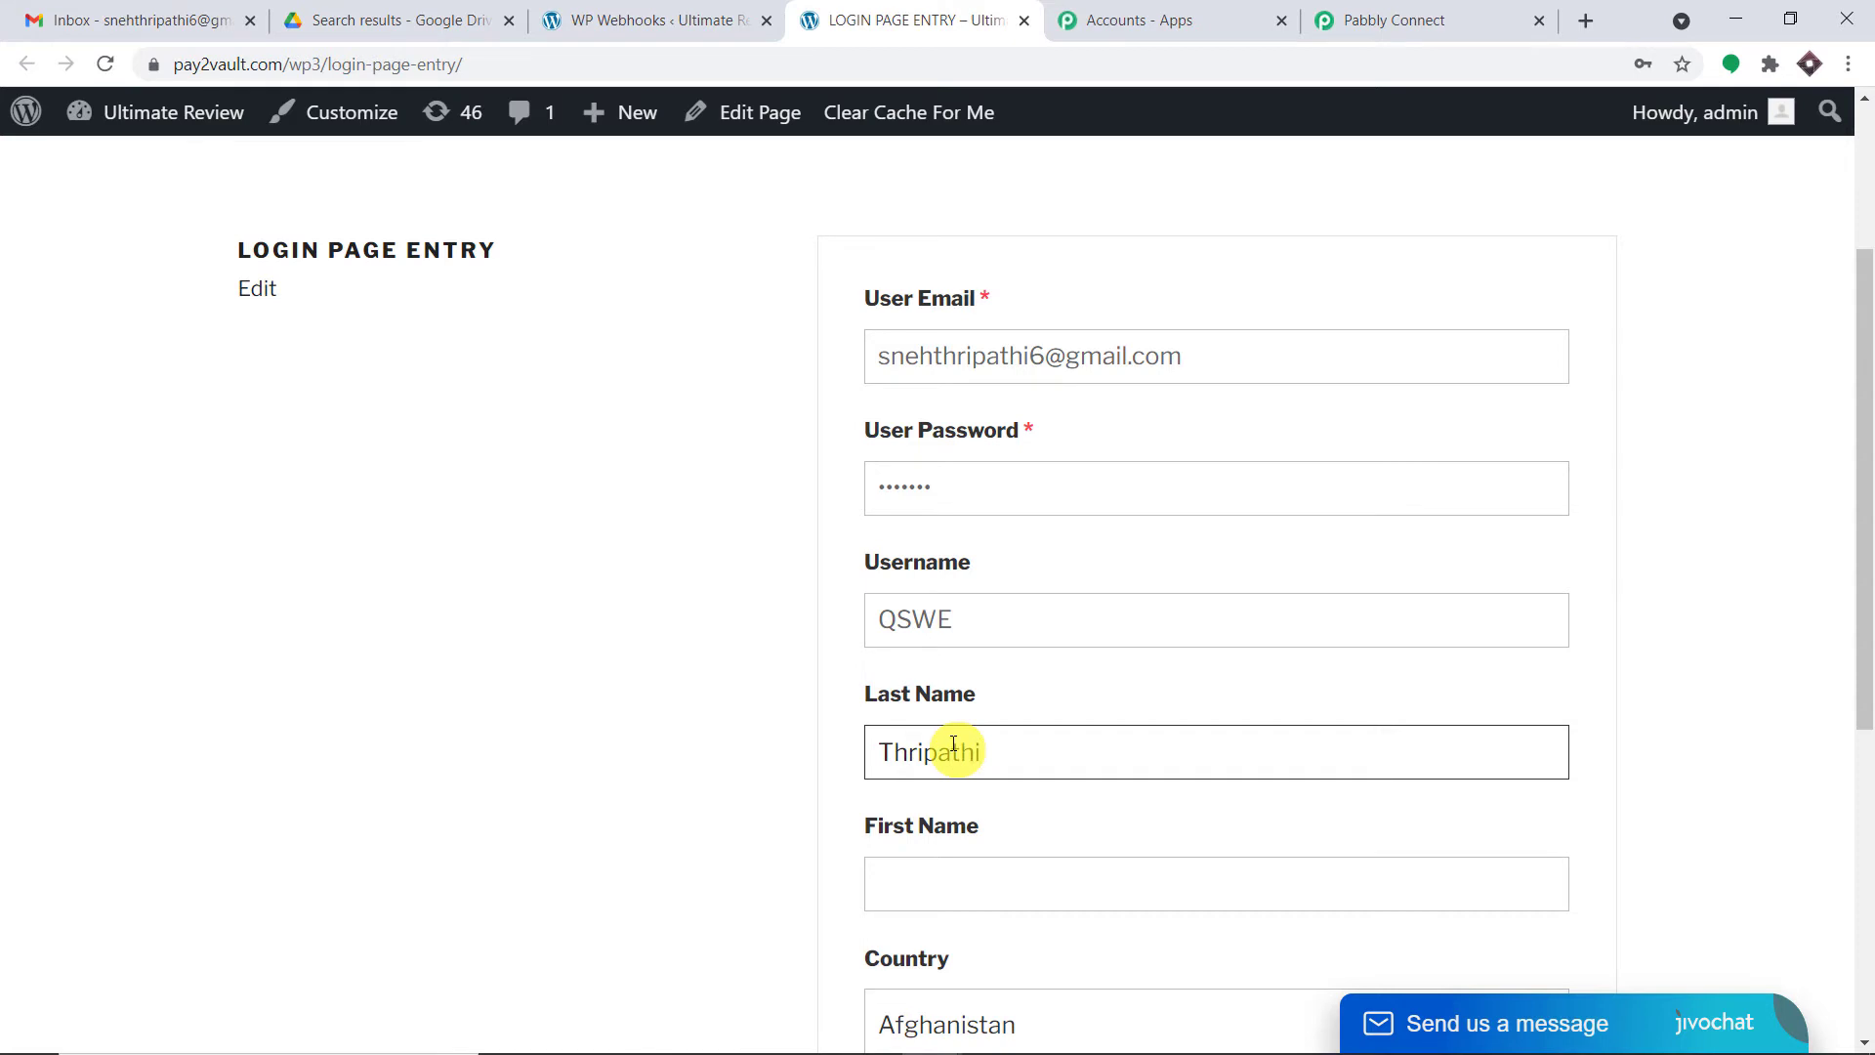
scroll(967, 703, down, 3)
click(987, 645)
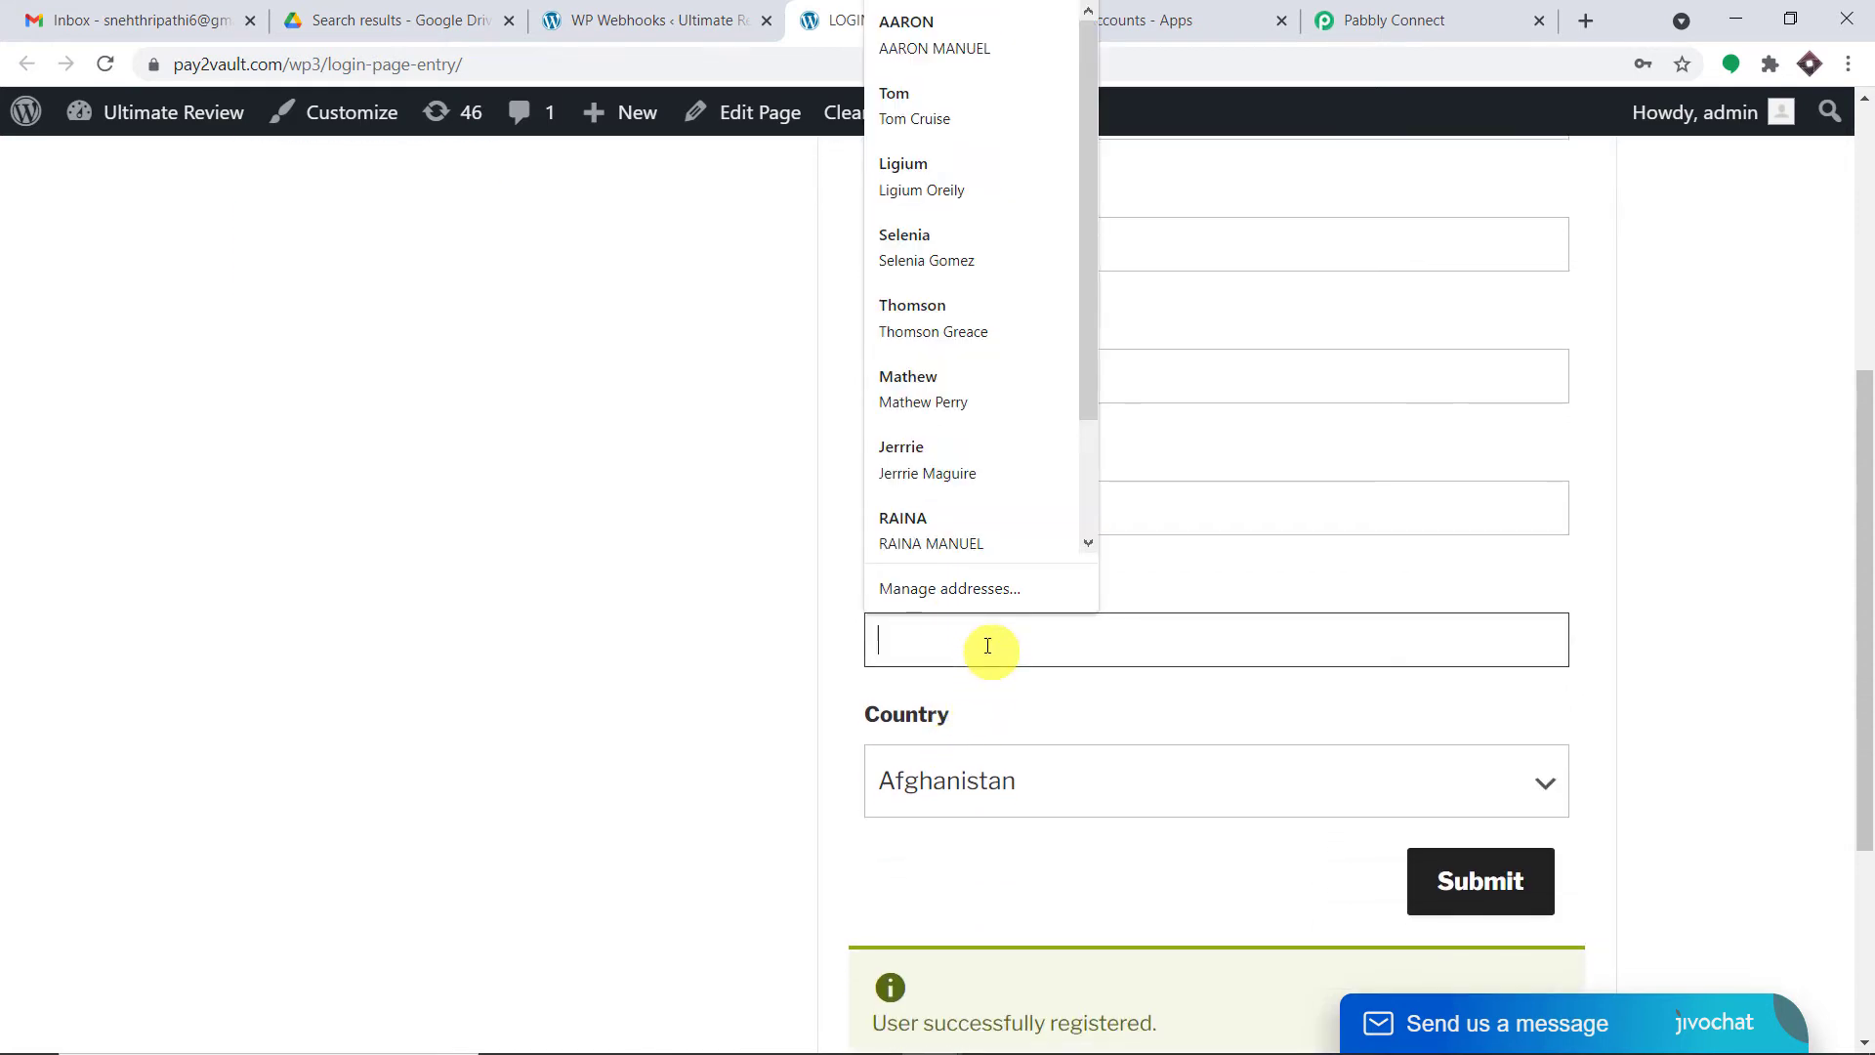
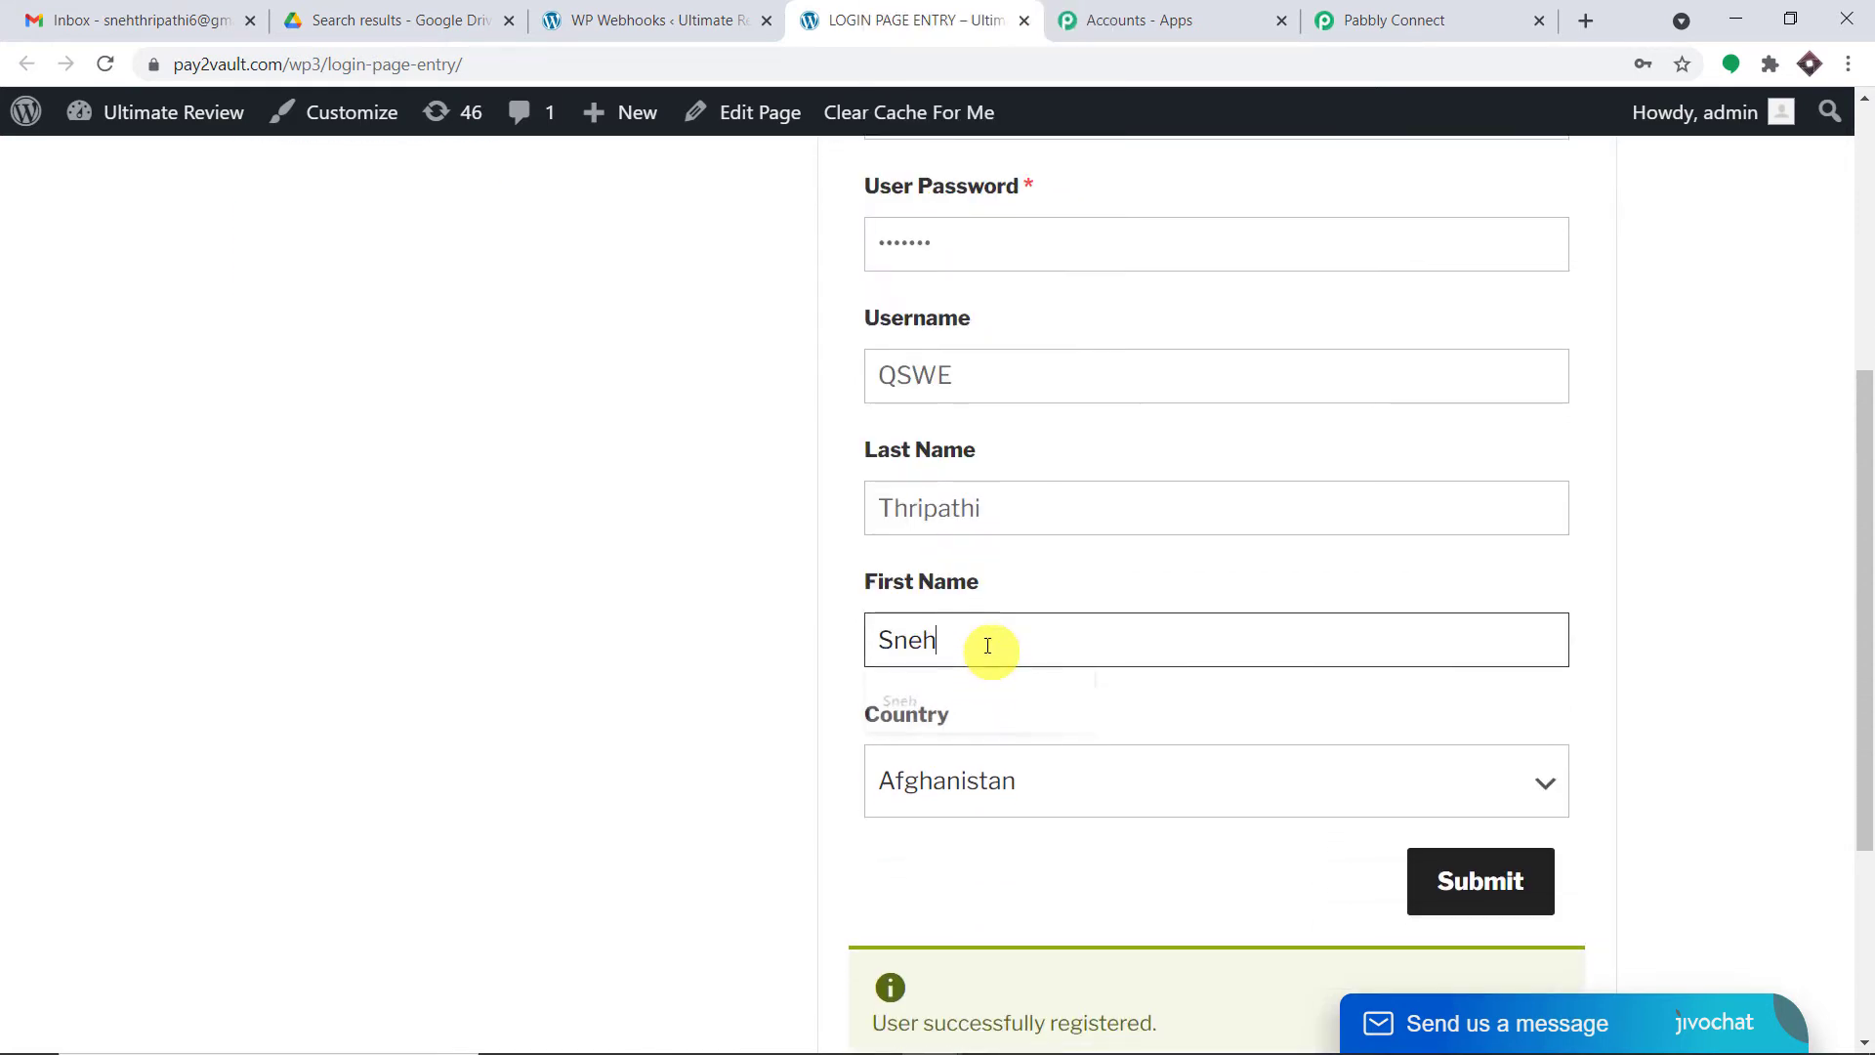
- Set the country to Iceland and submit the test registration
click(994, 781)
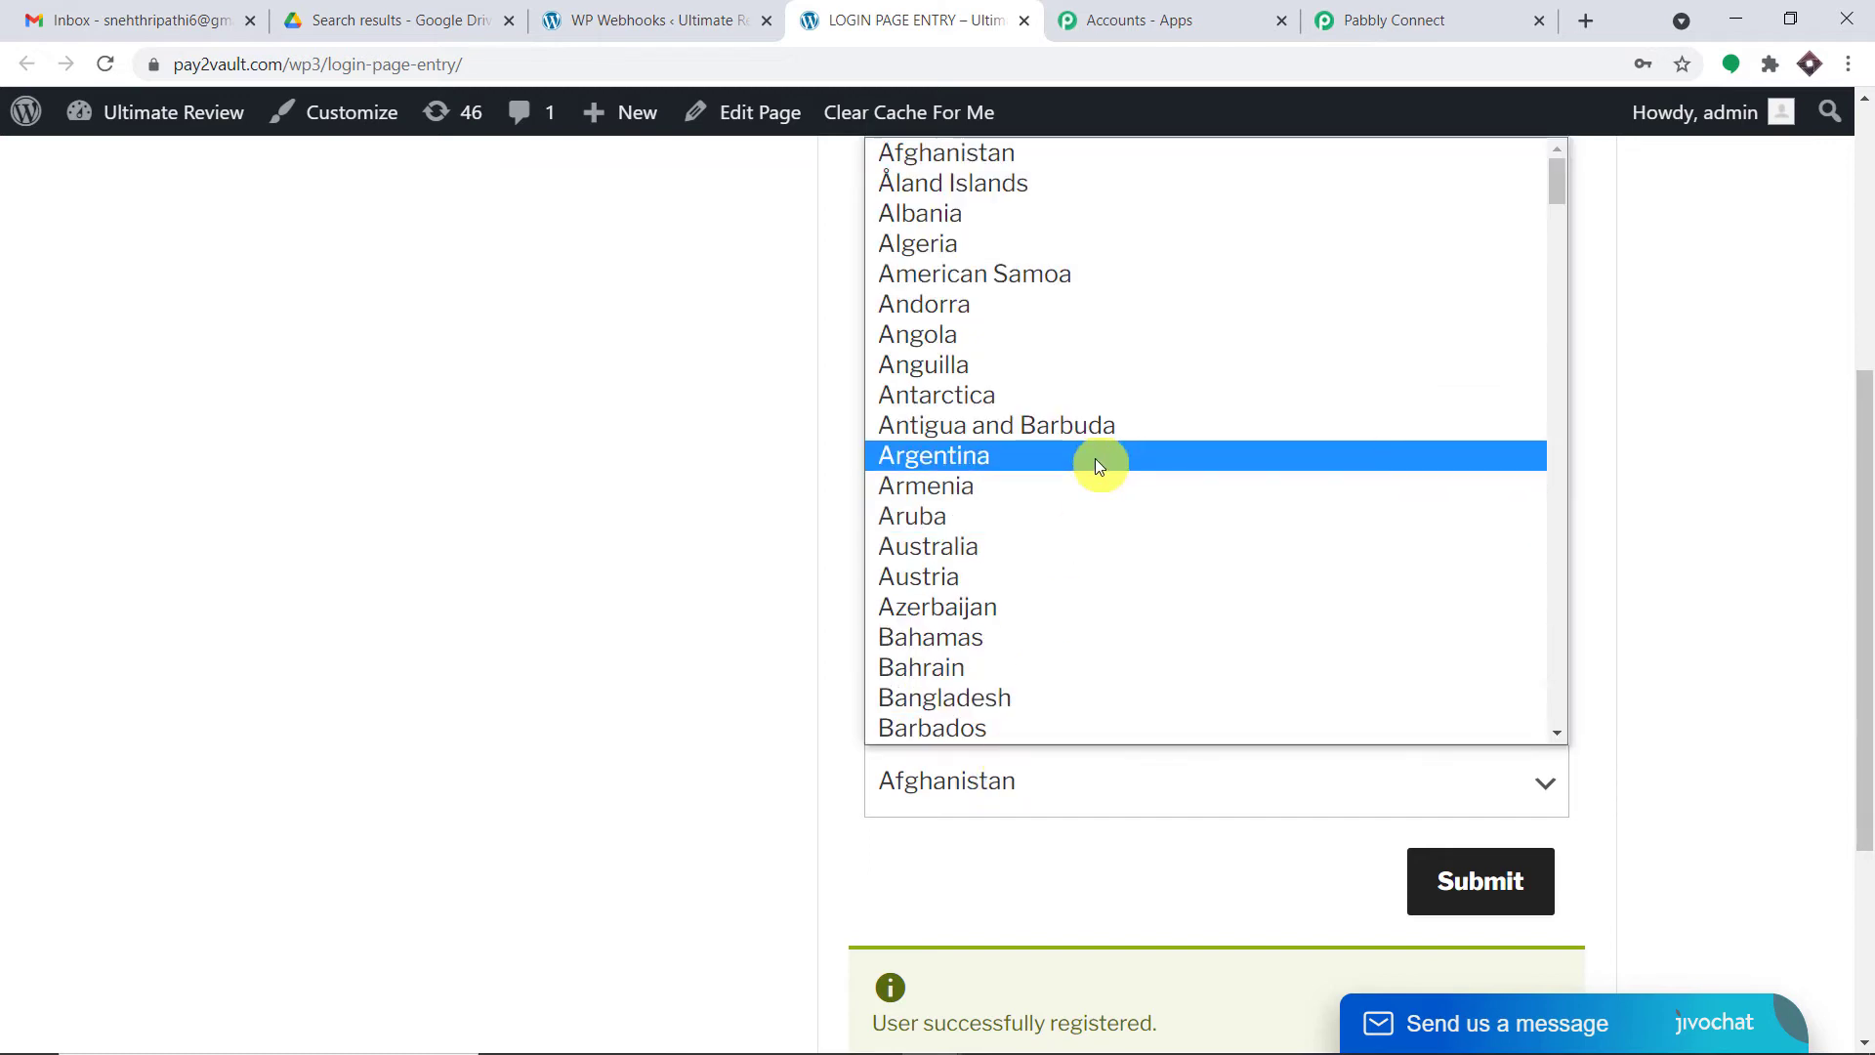
key(i)
key(n)
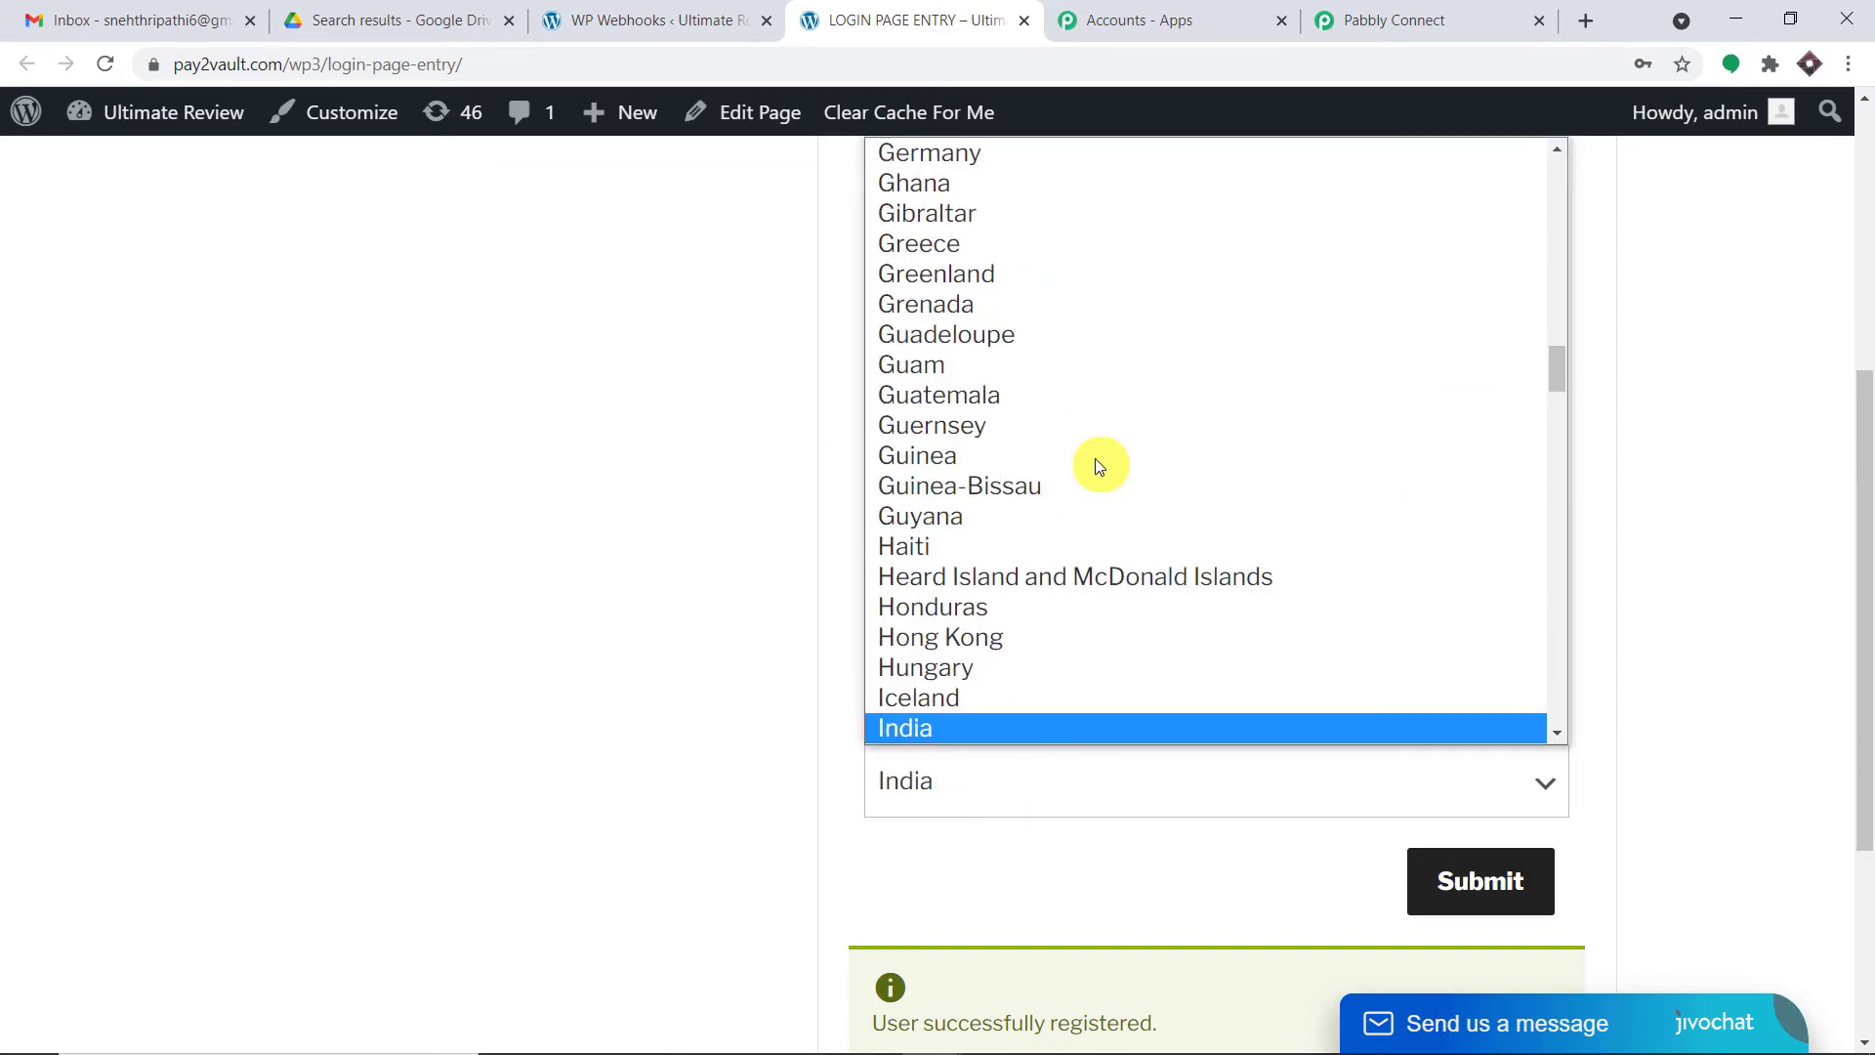
click(959, 695)
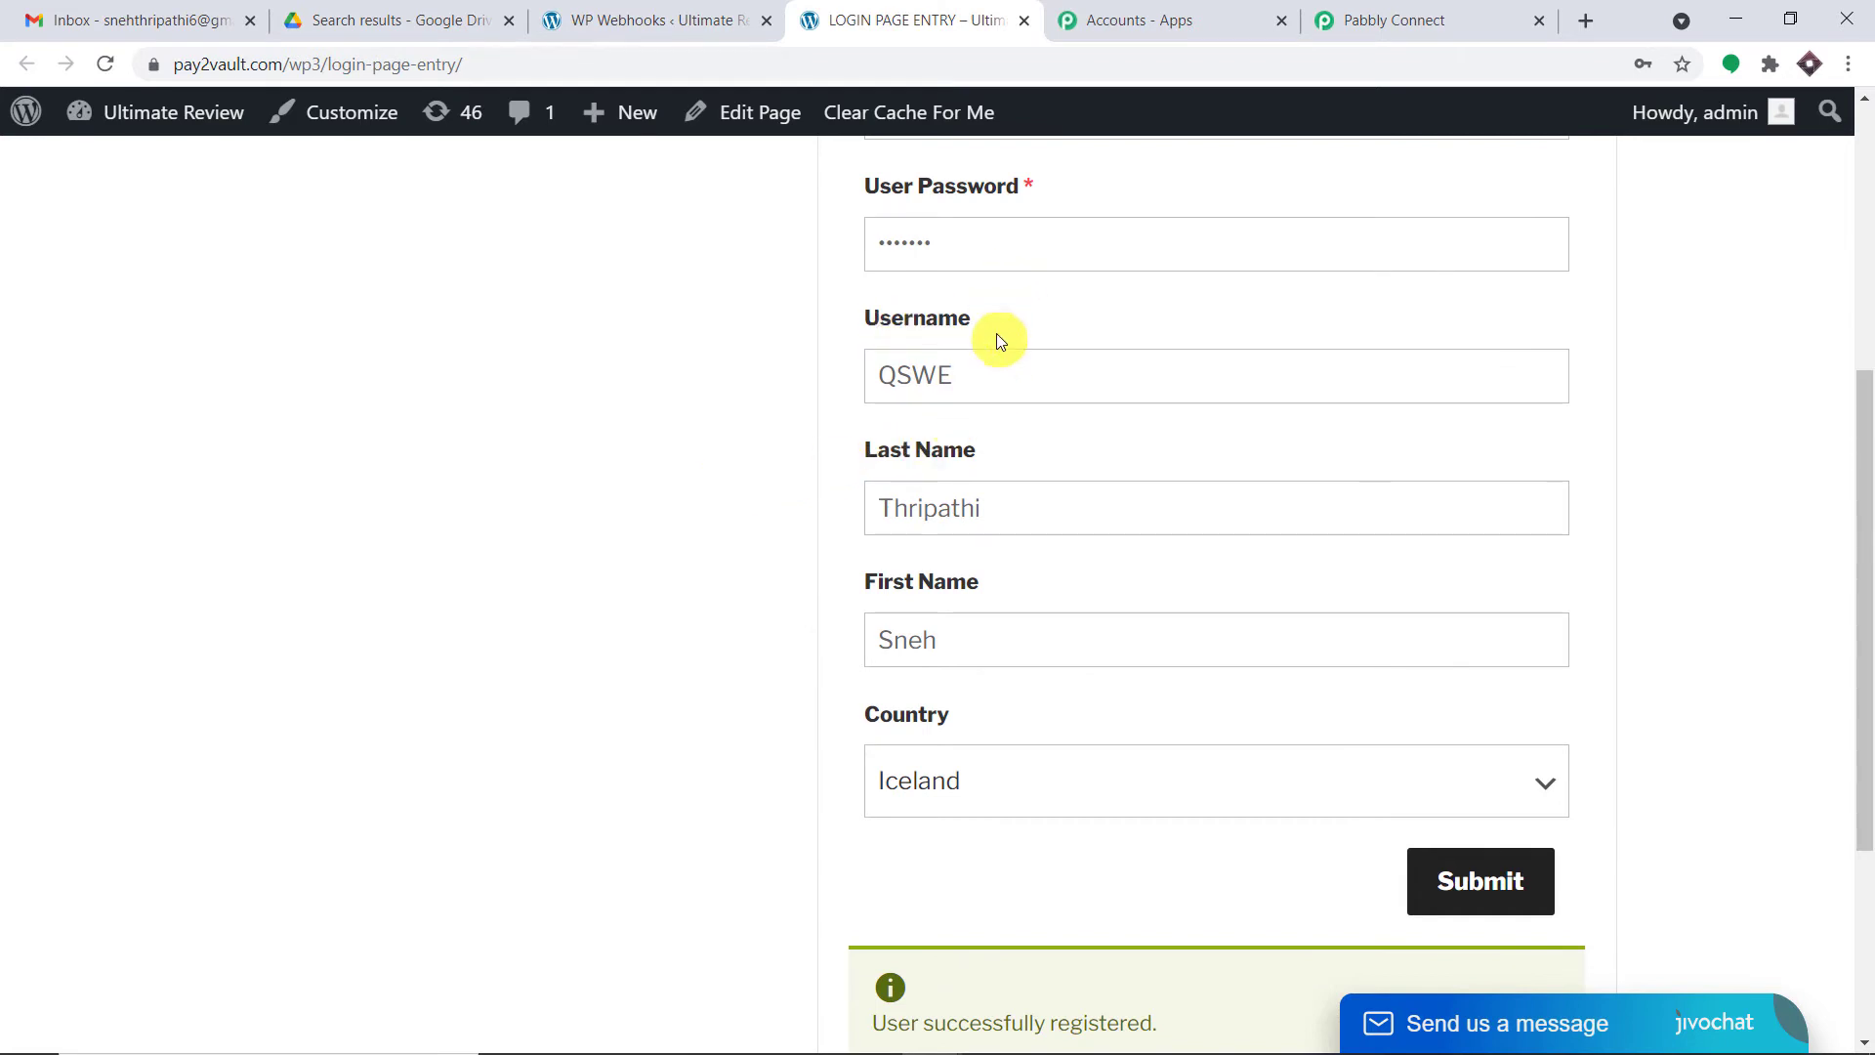
scroll(1006, 293, up, 3)
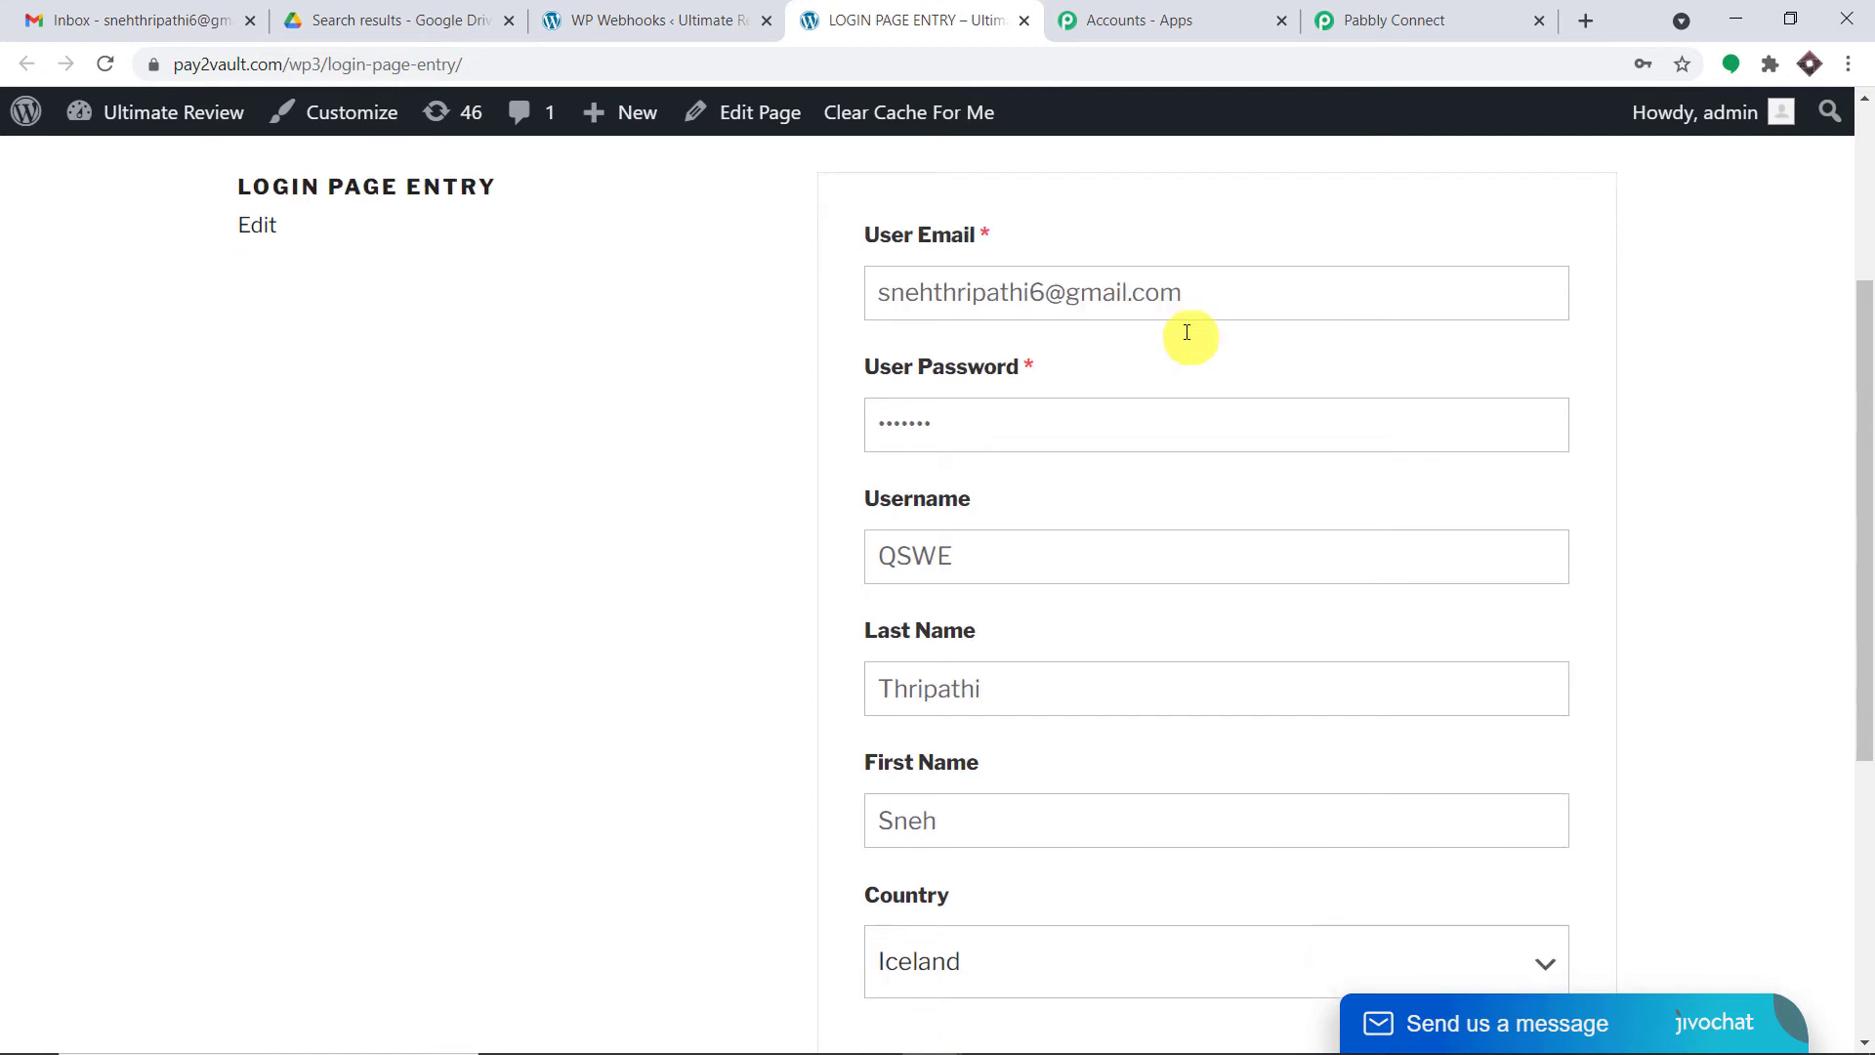
scroll(1270, 440, down, 3)
click(1492, 884)
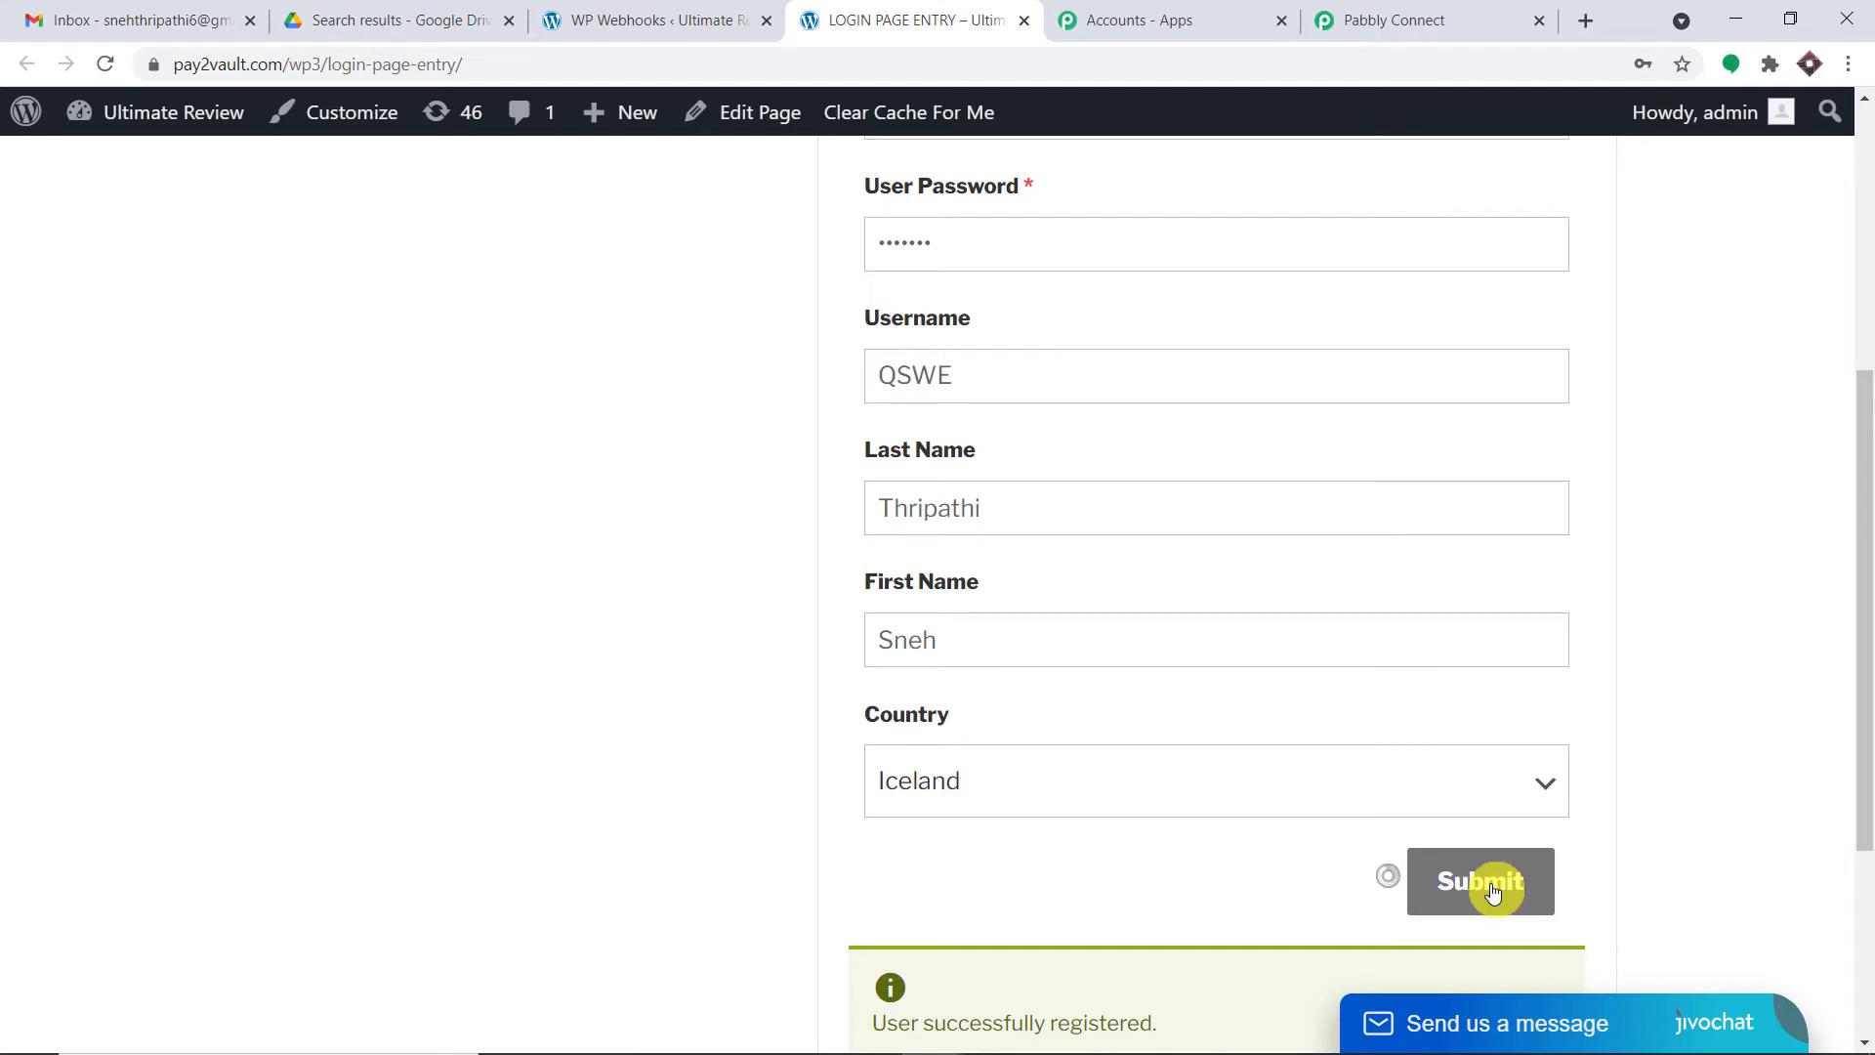
click(435, 20)
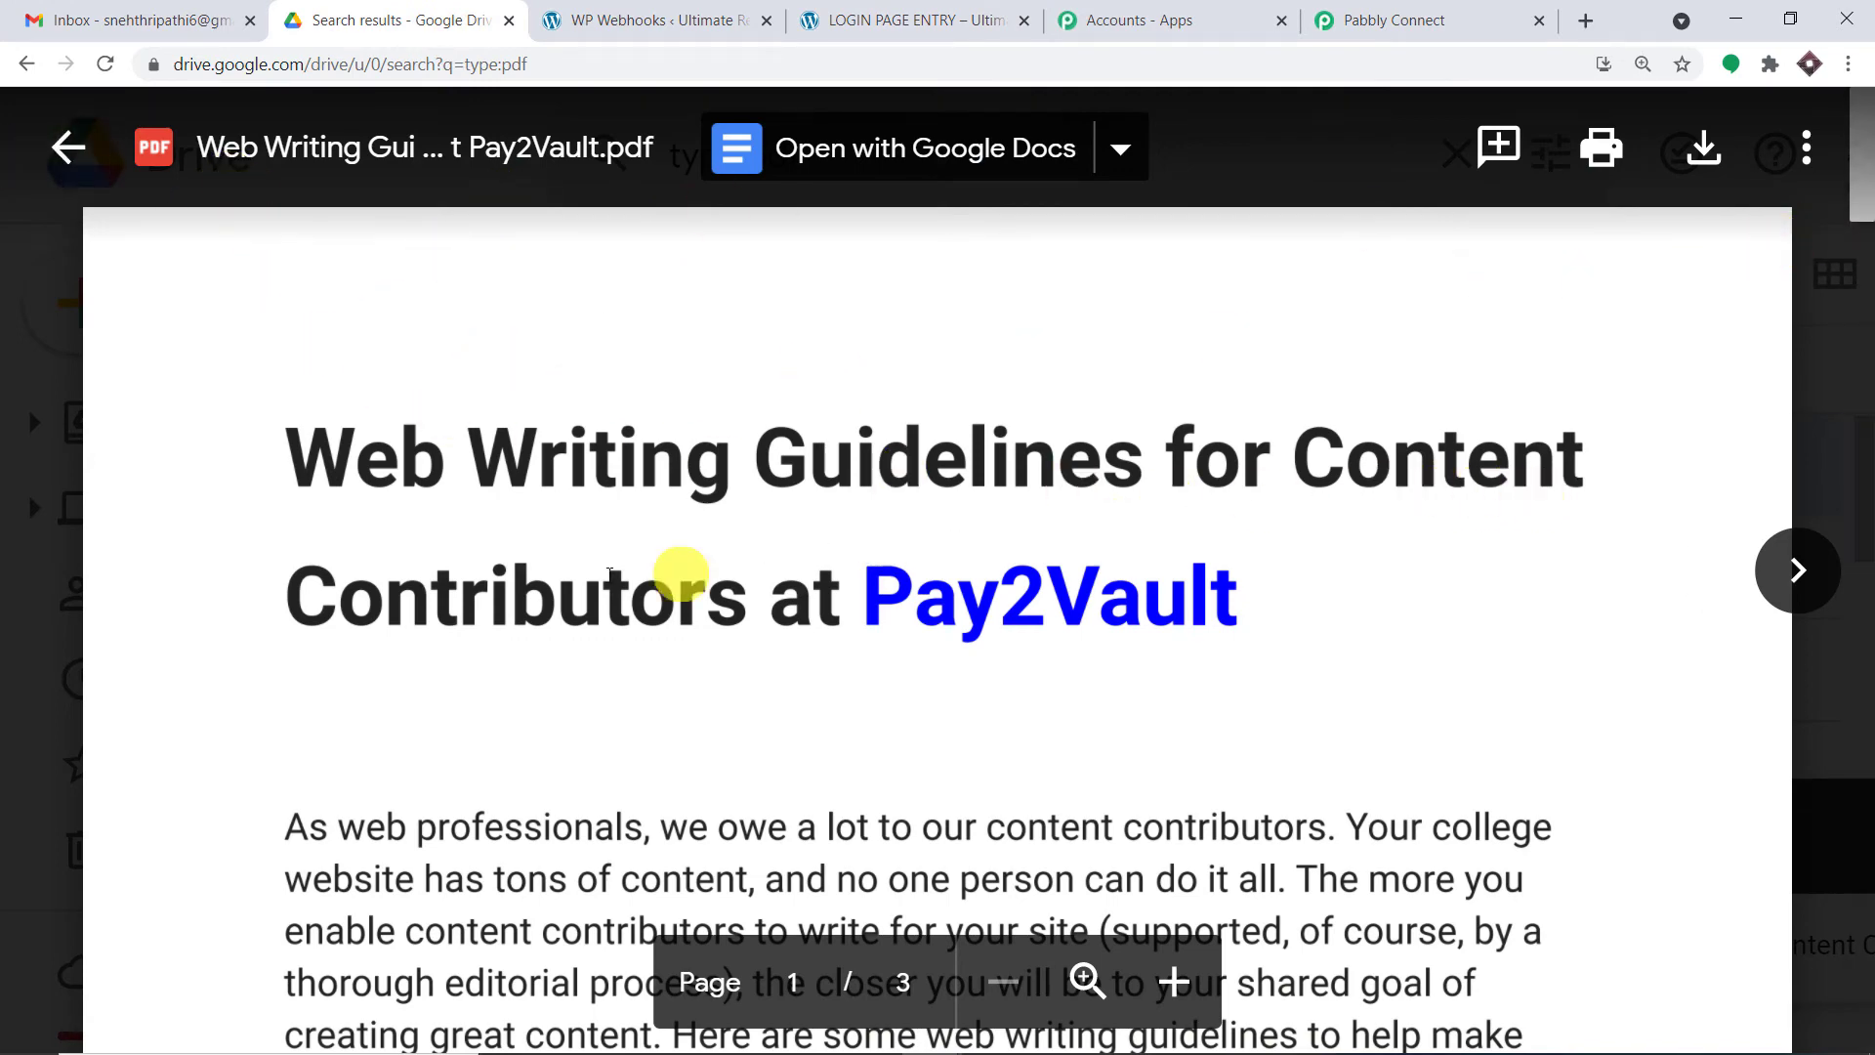
- Scroll through the Web Writing Guidelines PDF preview in Google Drive, then return to the registration page
key(Escape)
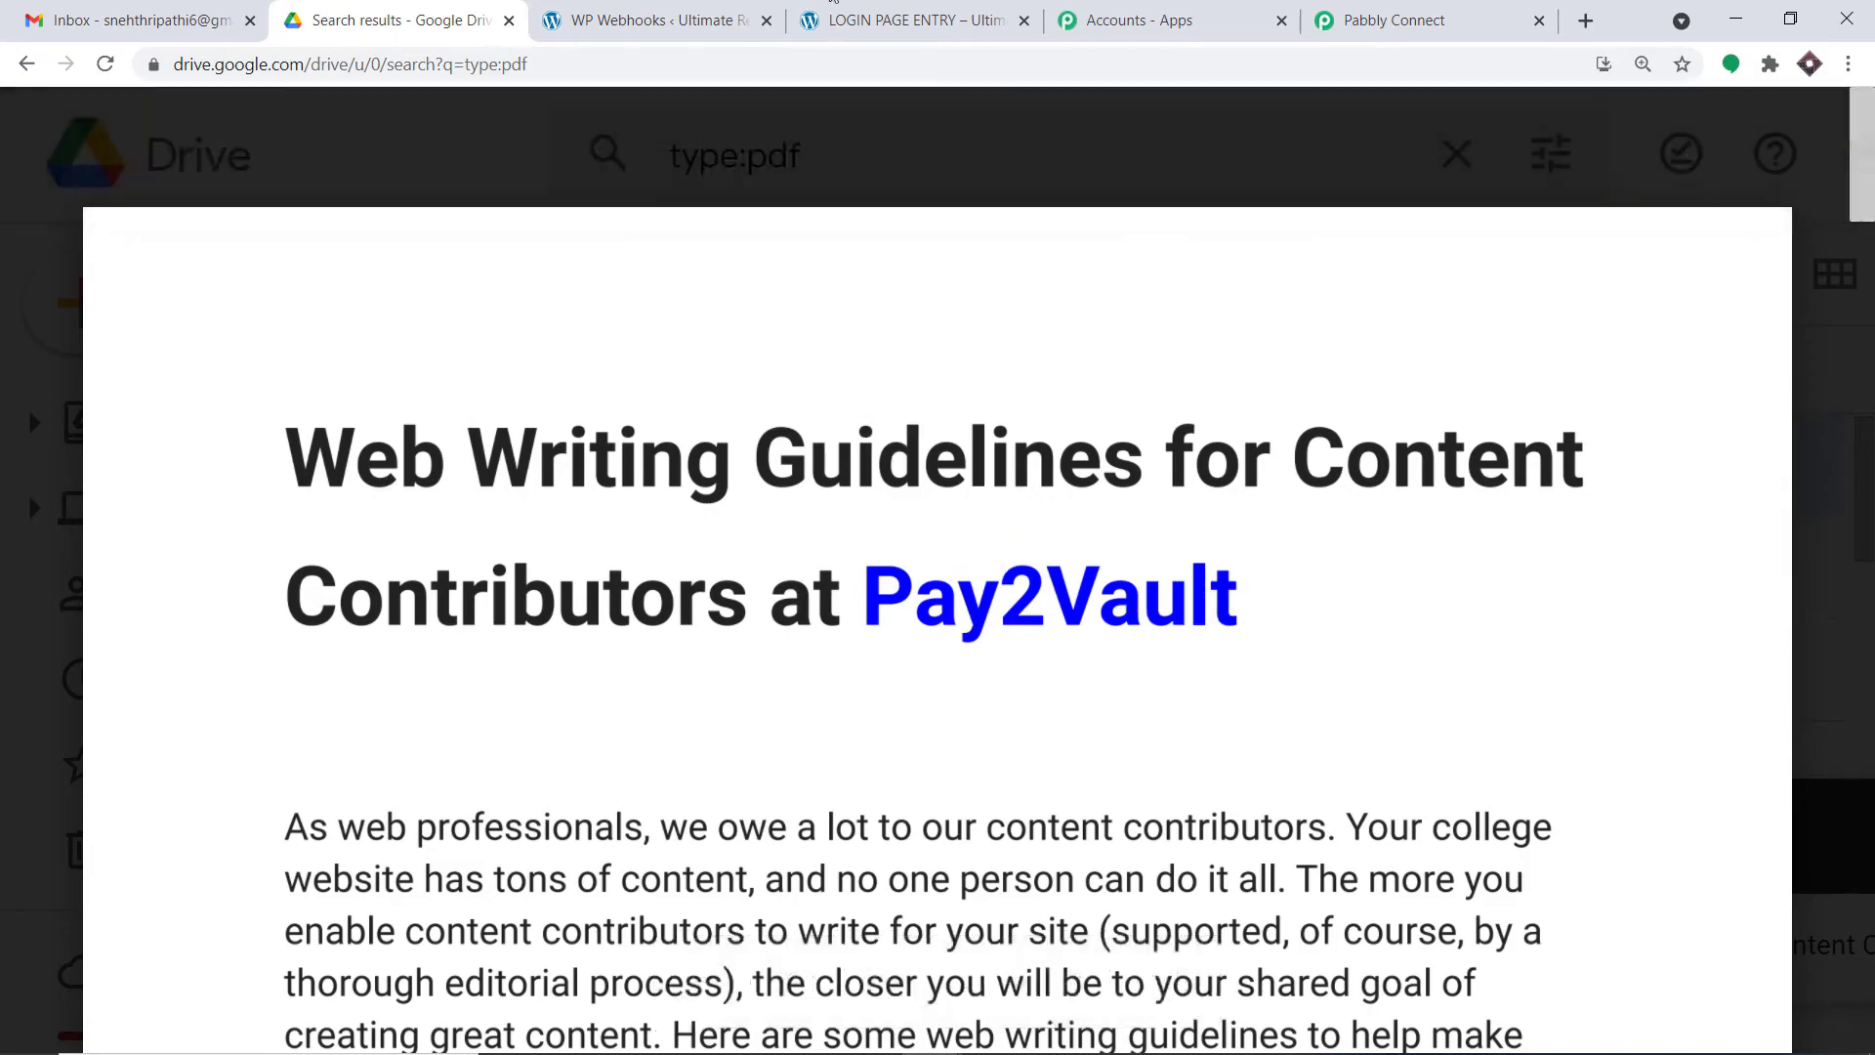
click(840, 20)
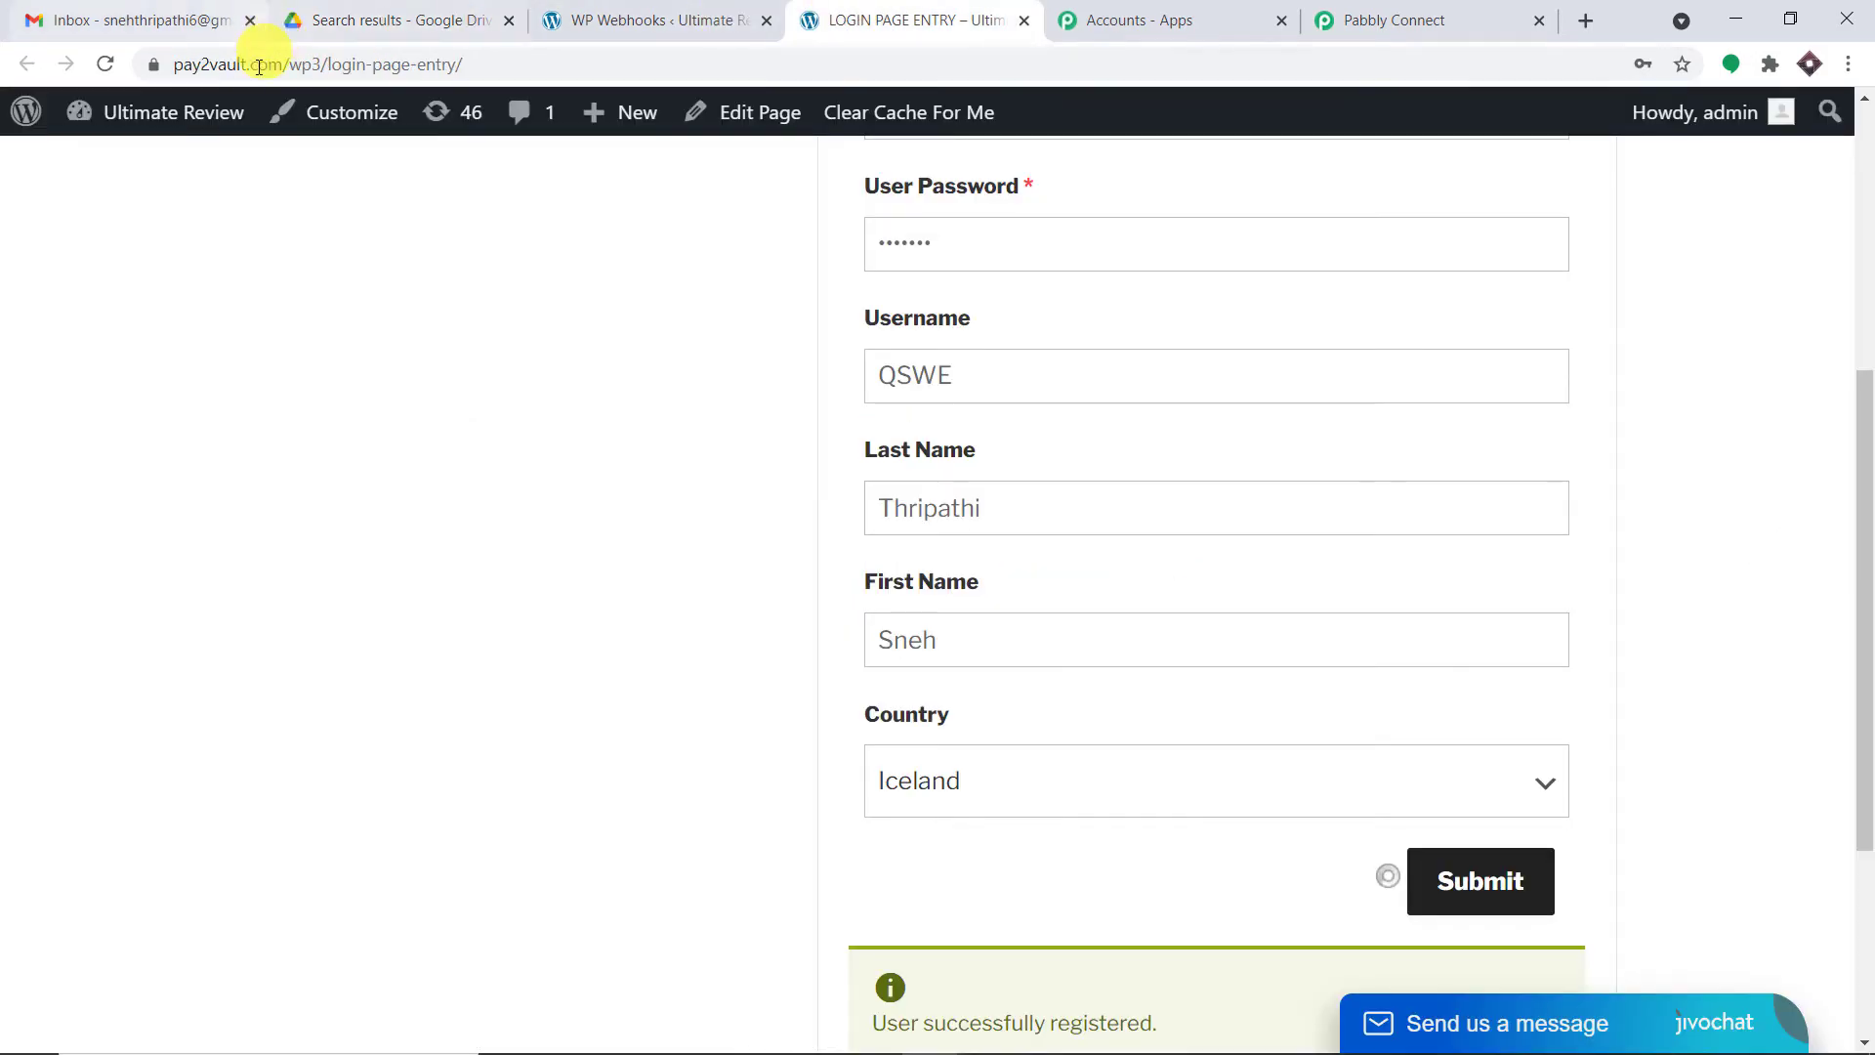
click(429, 19)
scroll(967, 472, down, 20)
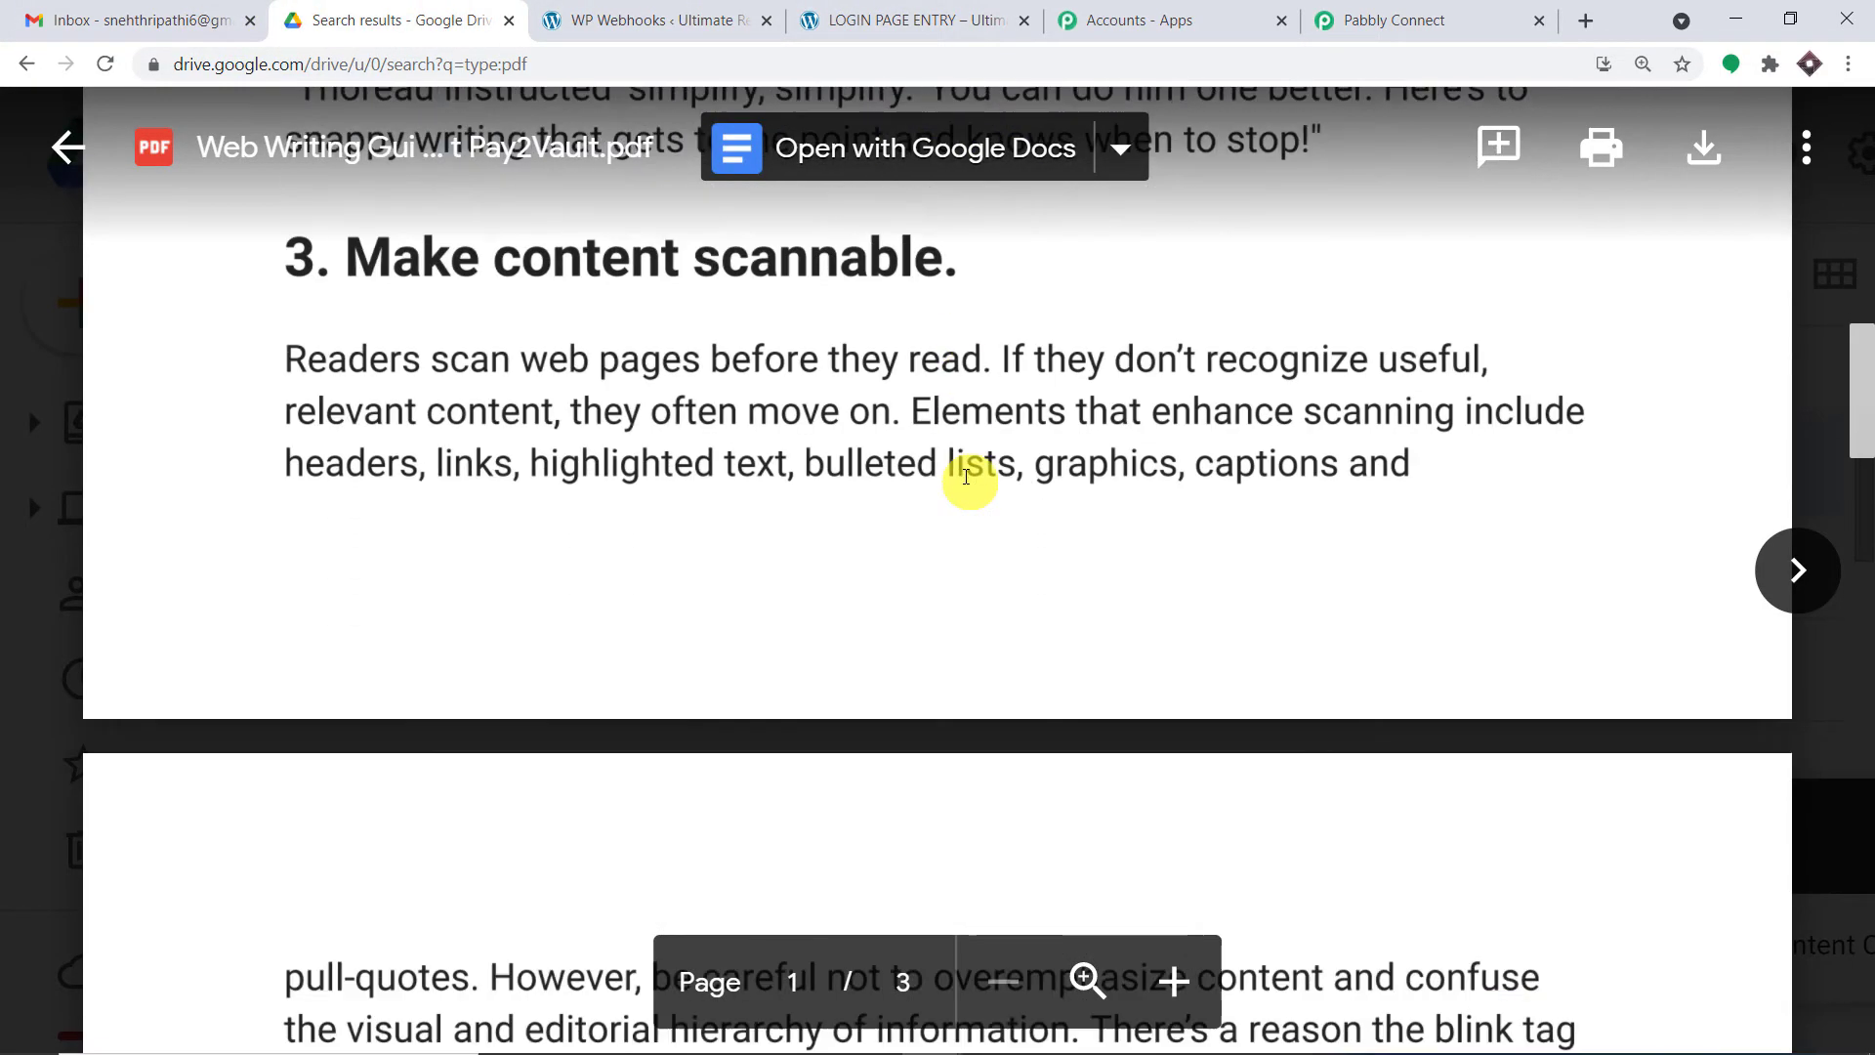
scroll(957, 498, down, 10)
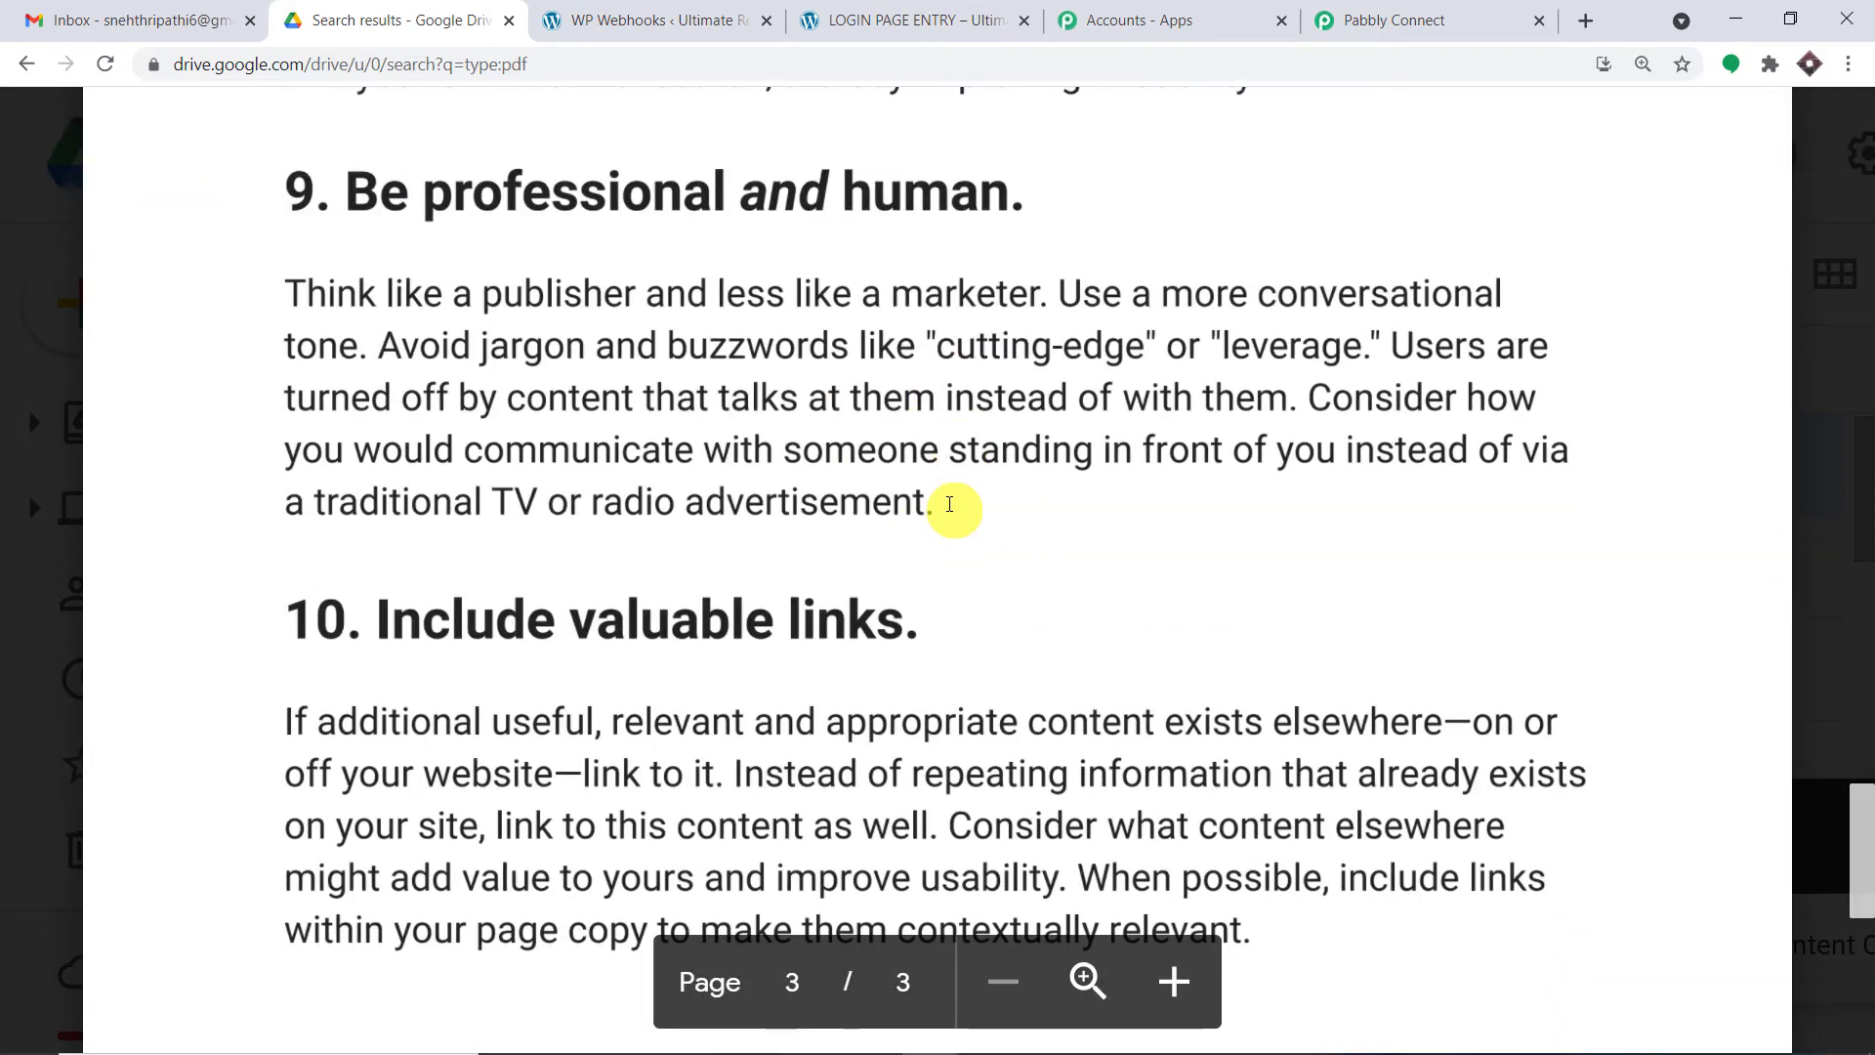
scroll(957, 500, up, 15)
scroll(953, 502, up, 20)
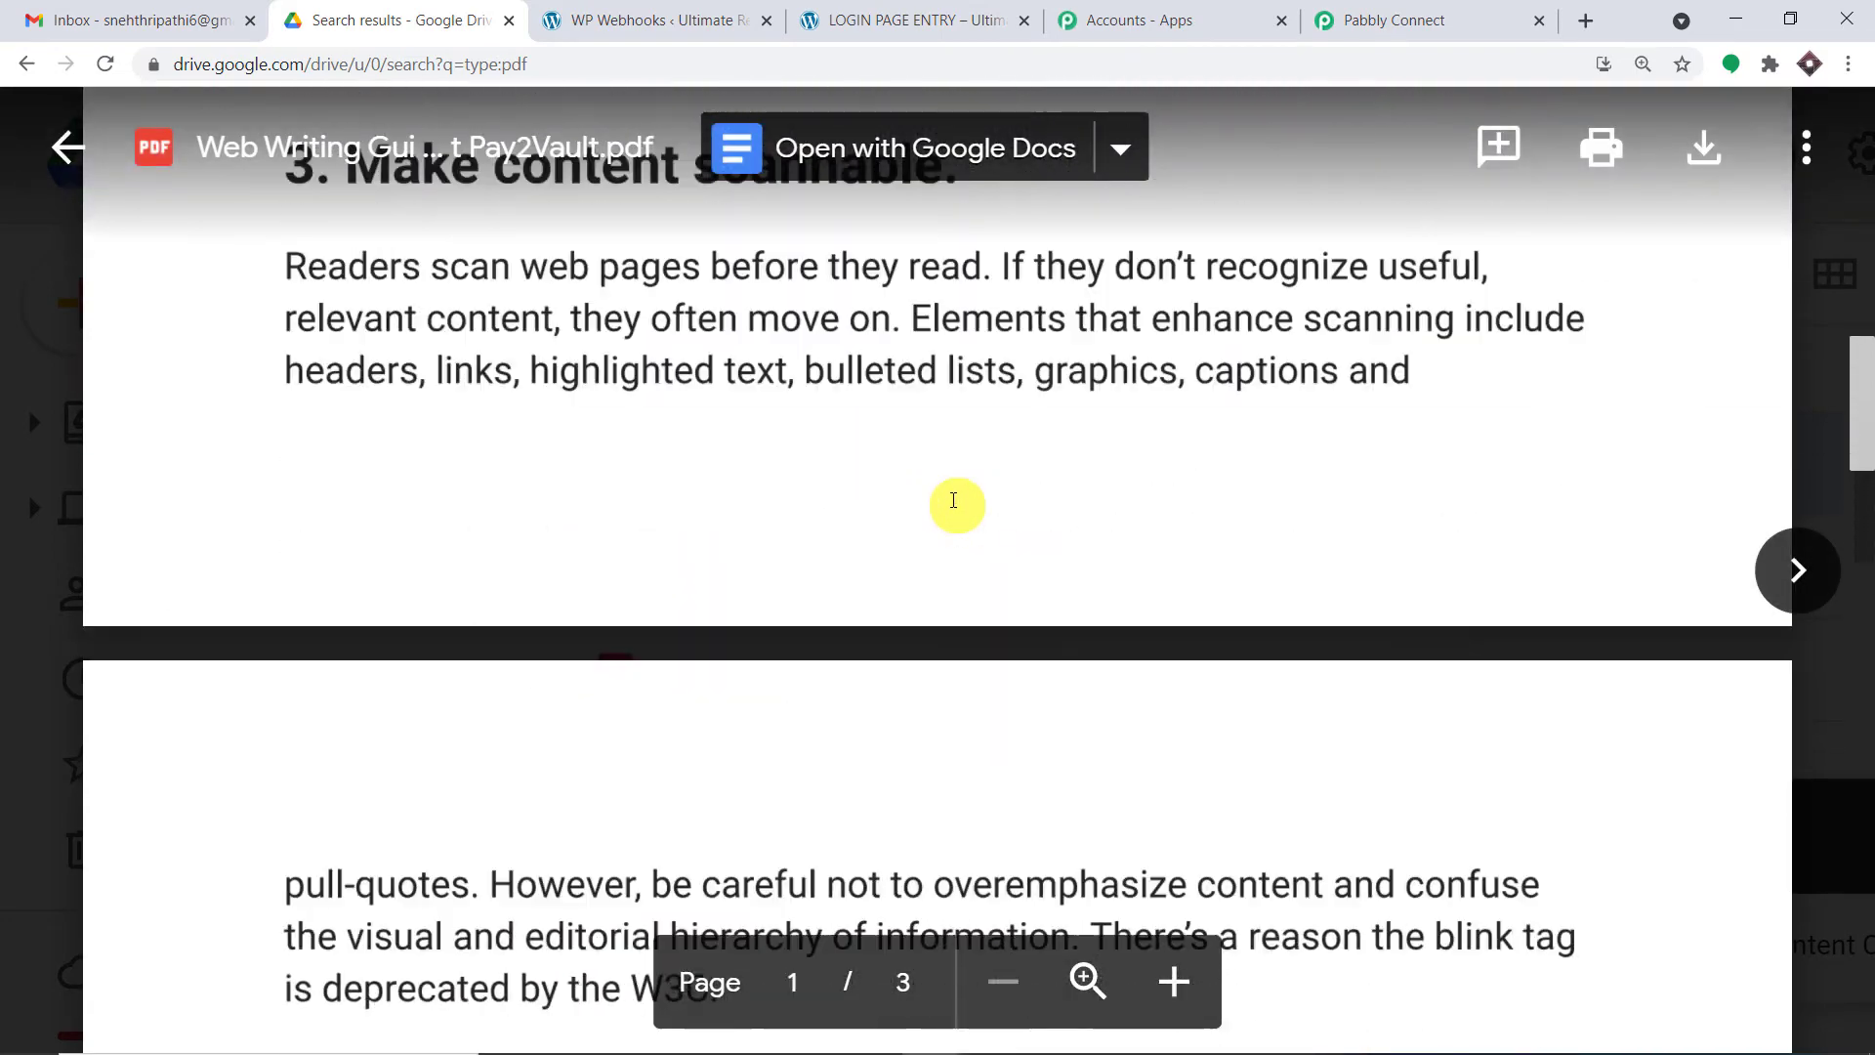
scroll(953, 500, up, 5)
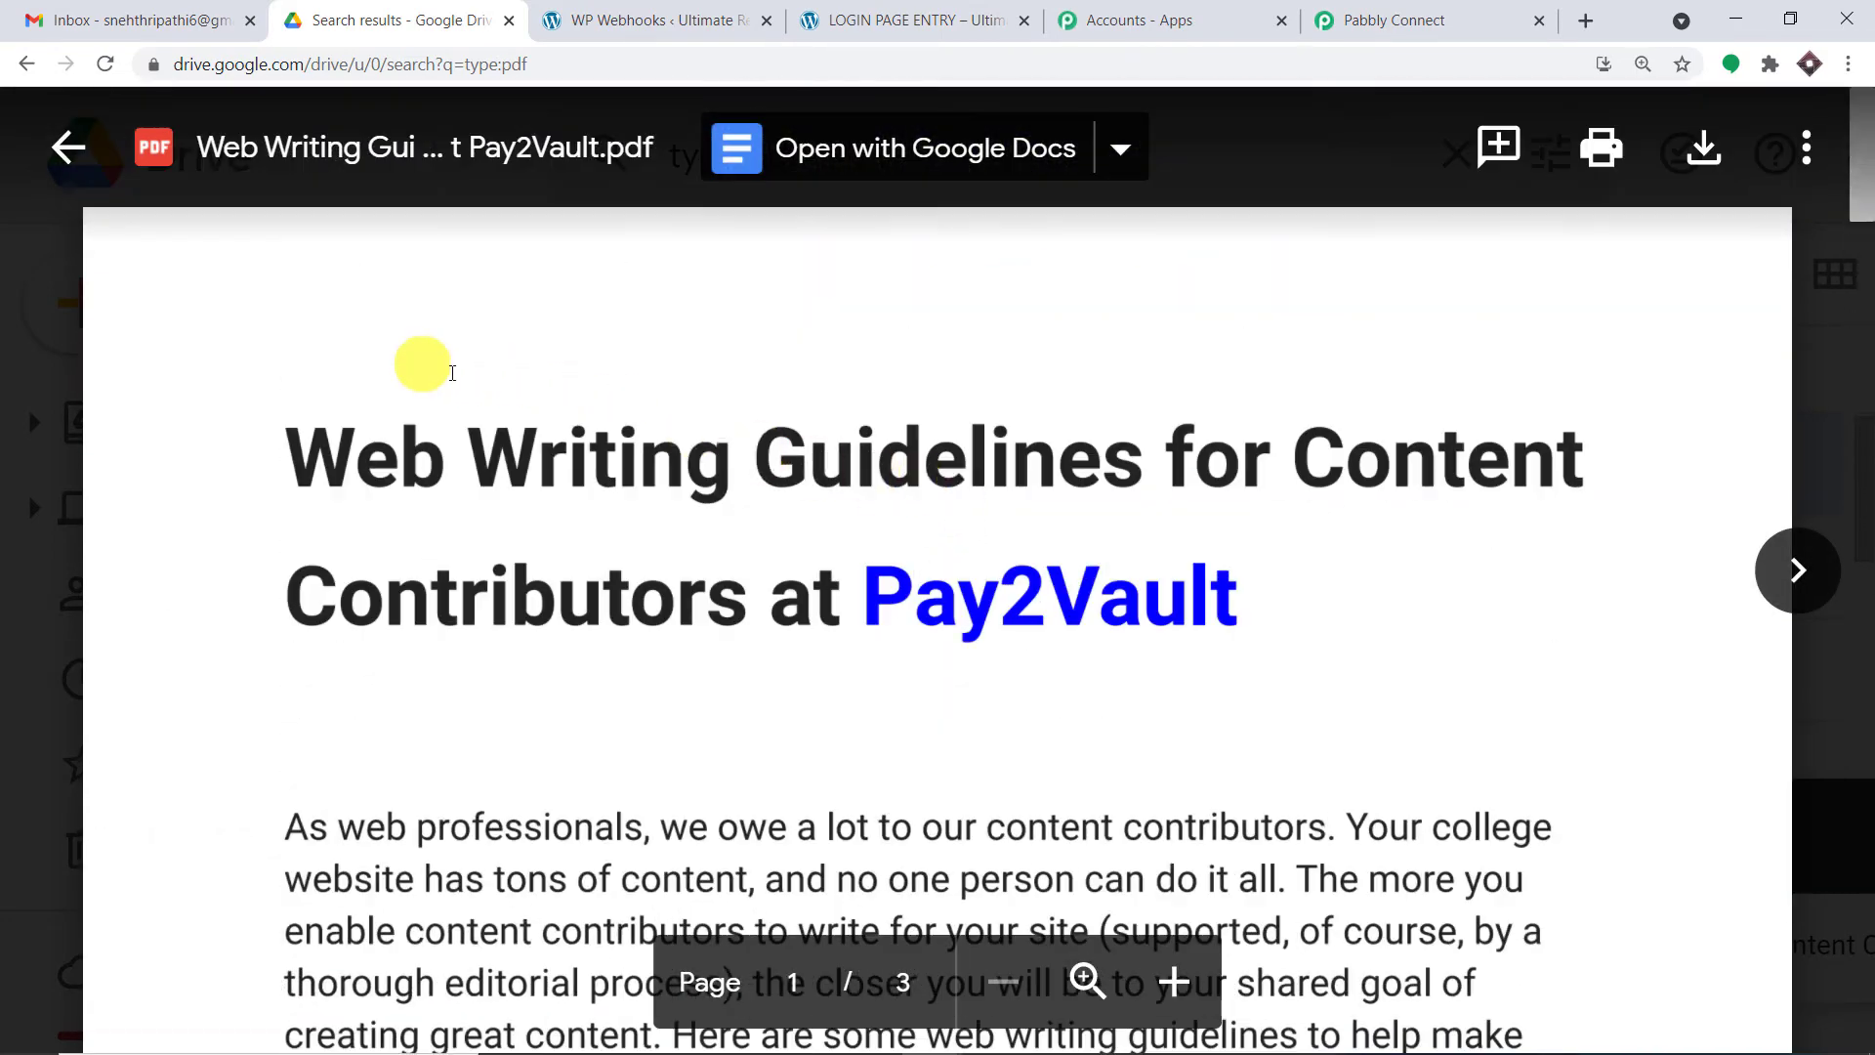
click(900, 19)
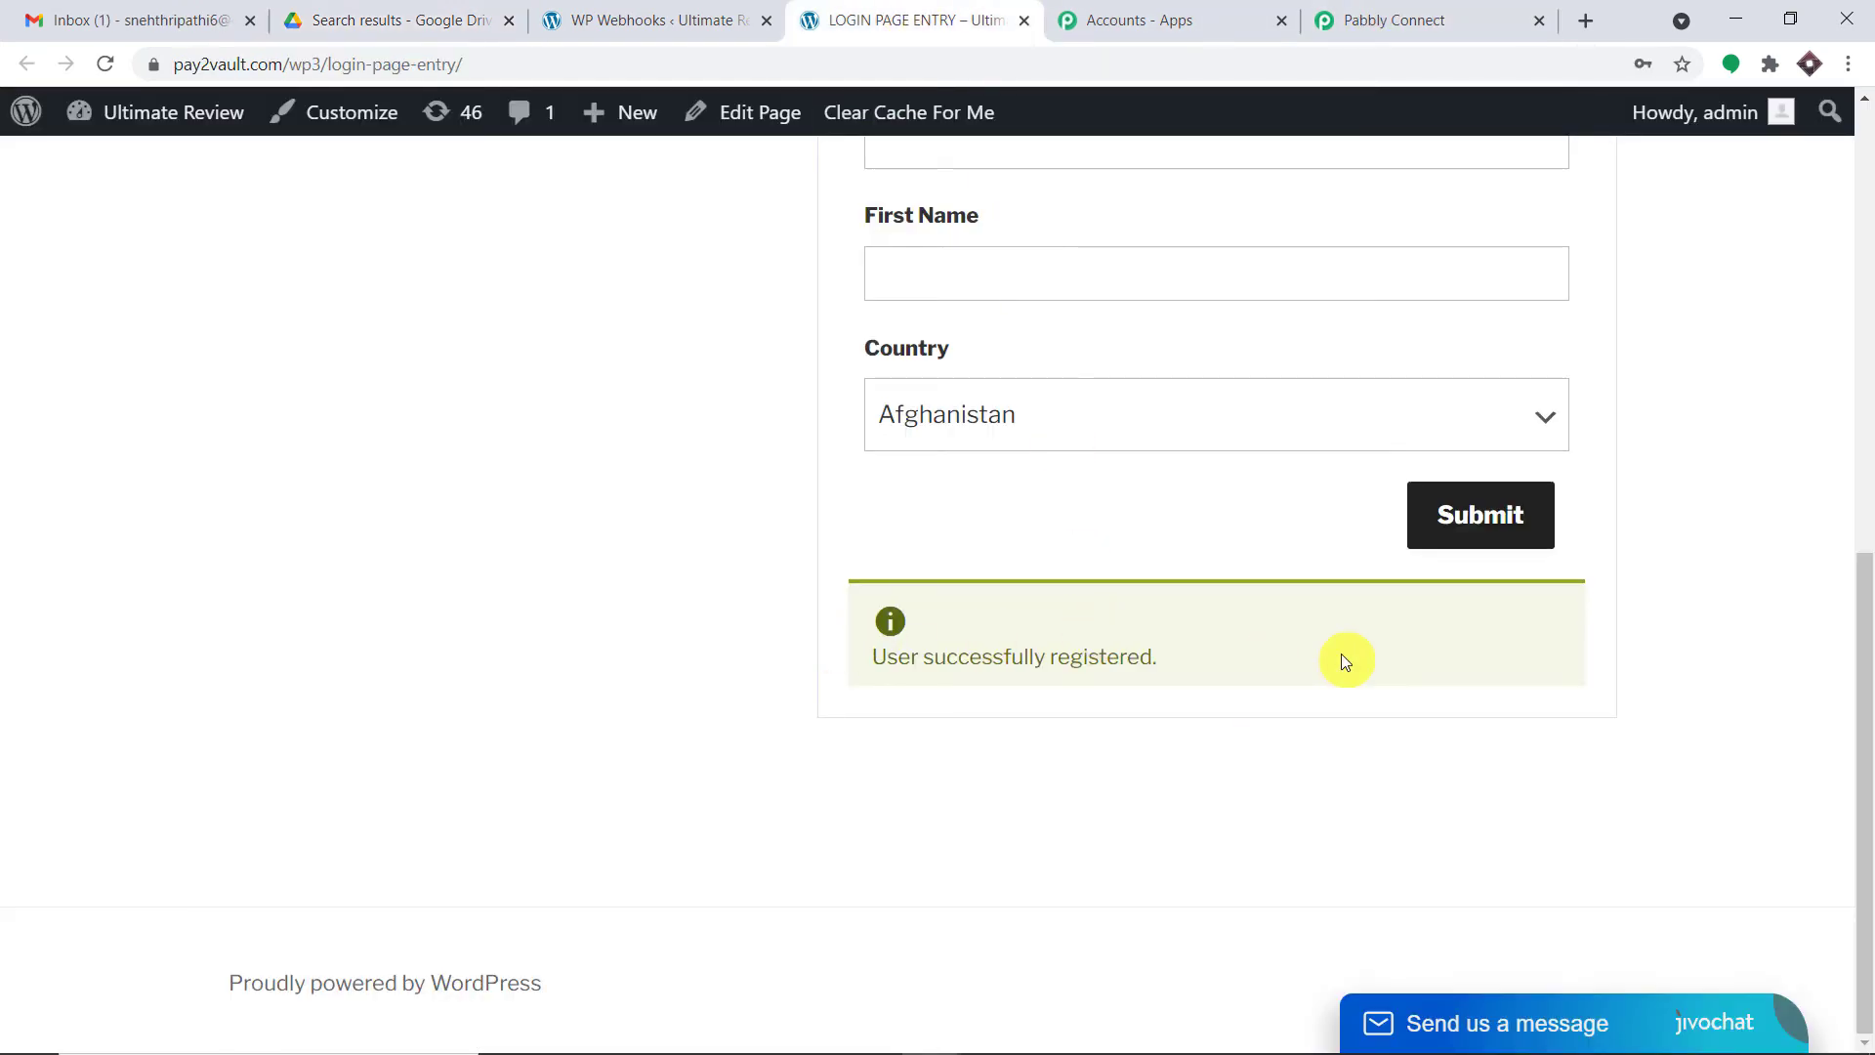
- Inspect the captured user login, email and nicename in Pabbly's webhook response
click(1421, 8)
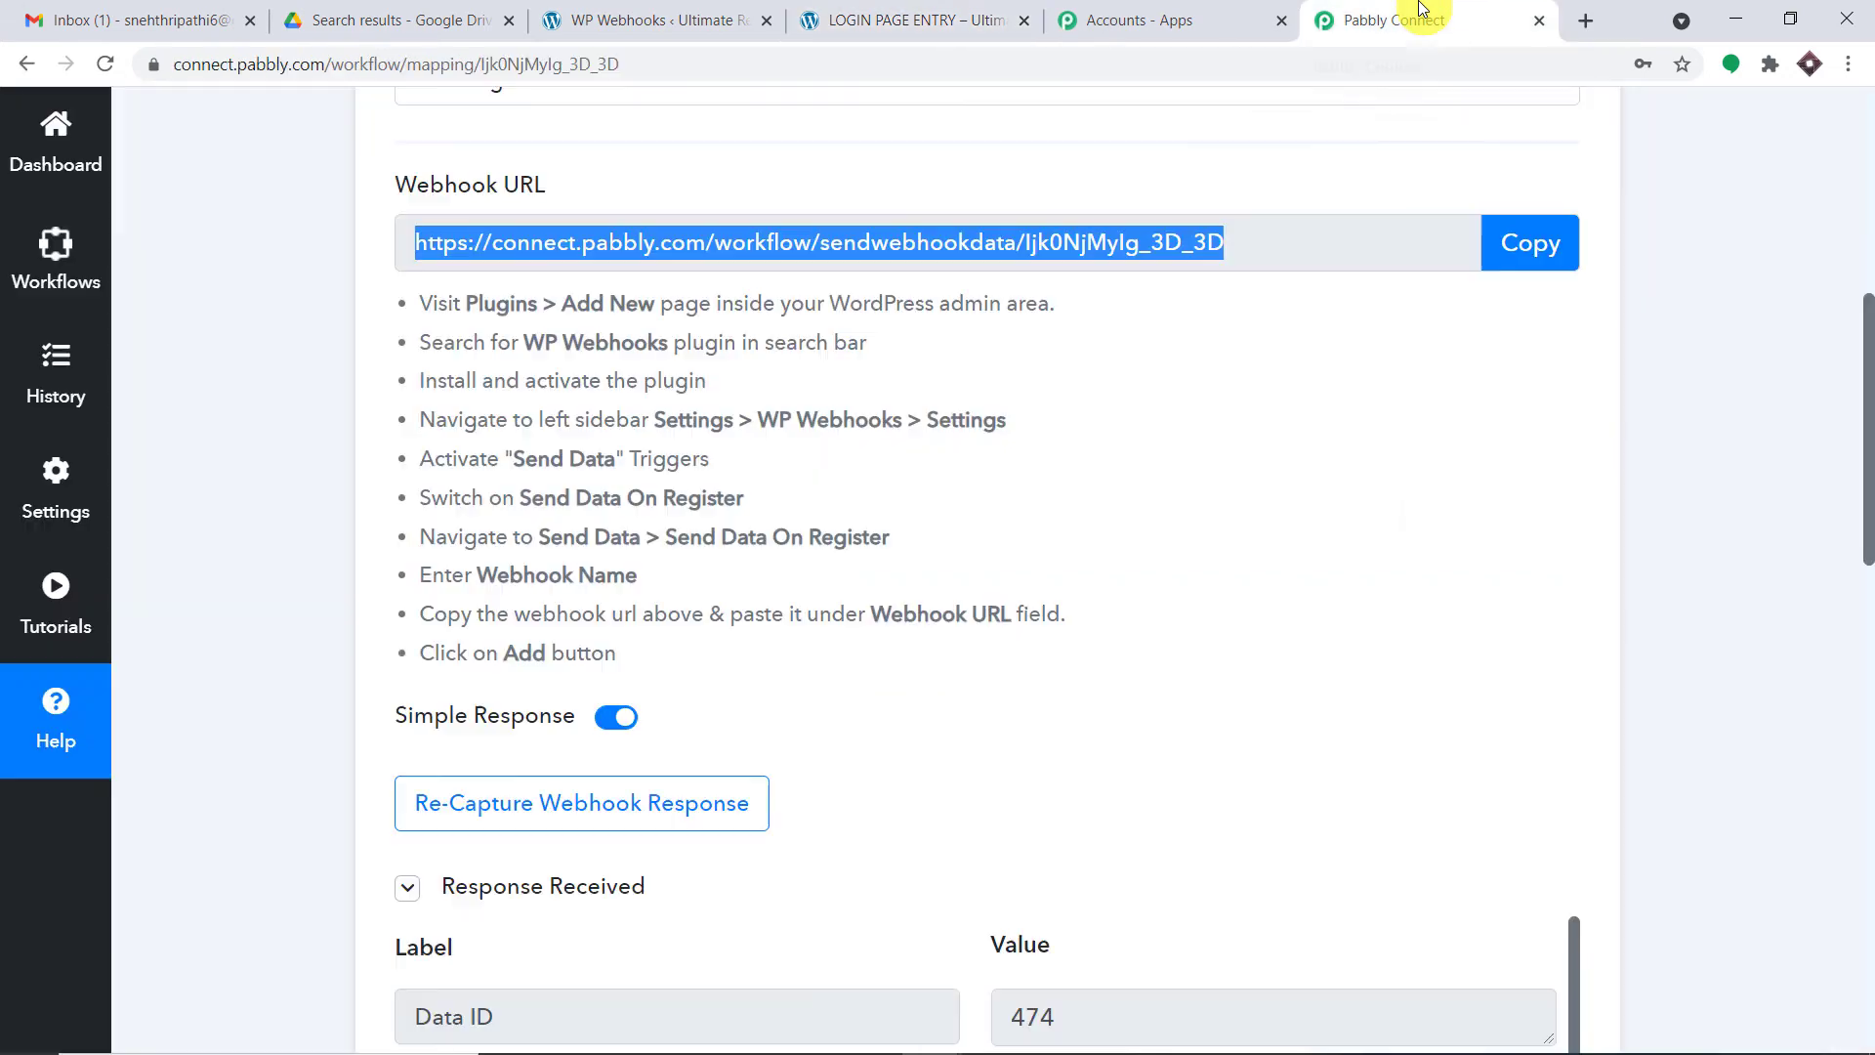
scroll(1297, 482, down, 8)
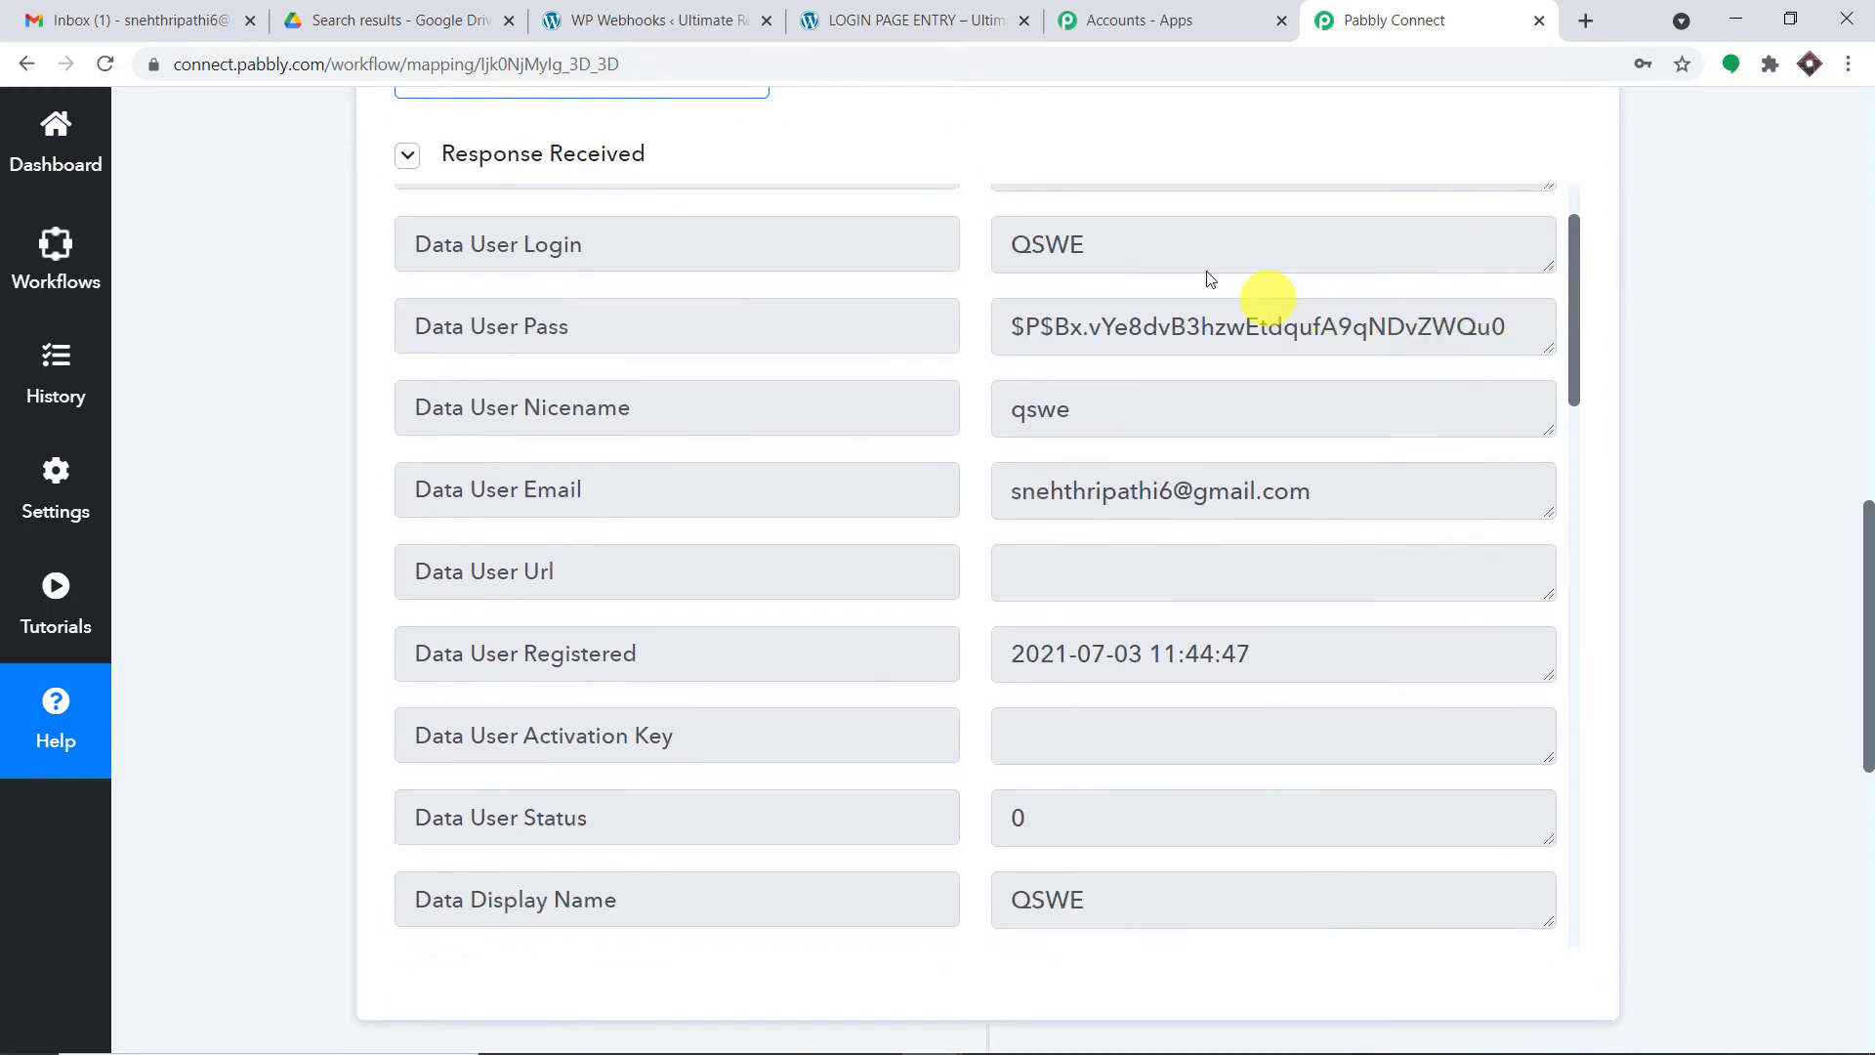
drag(1113, 242, 338, 235)
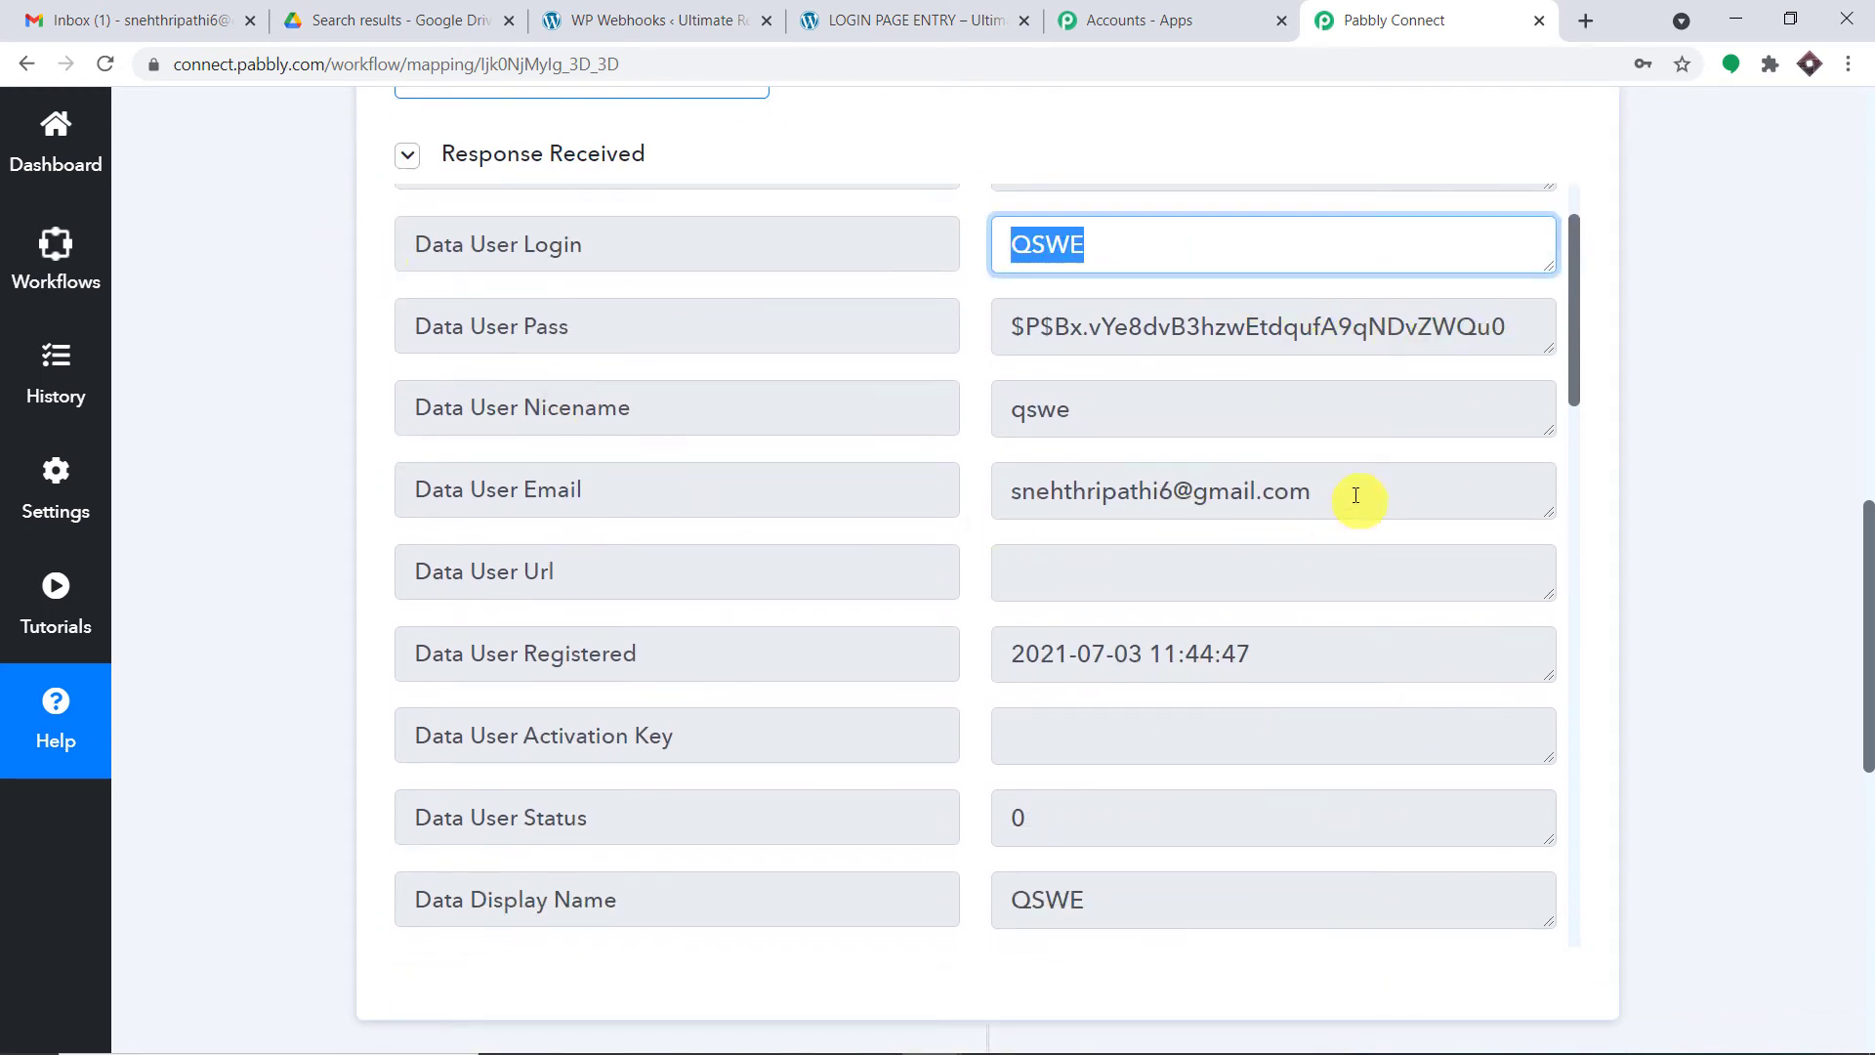
drag(1352, 489, 13, 418)
drag(1025, 390, 495, 408)
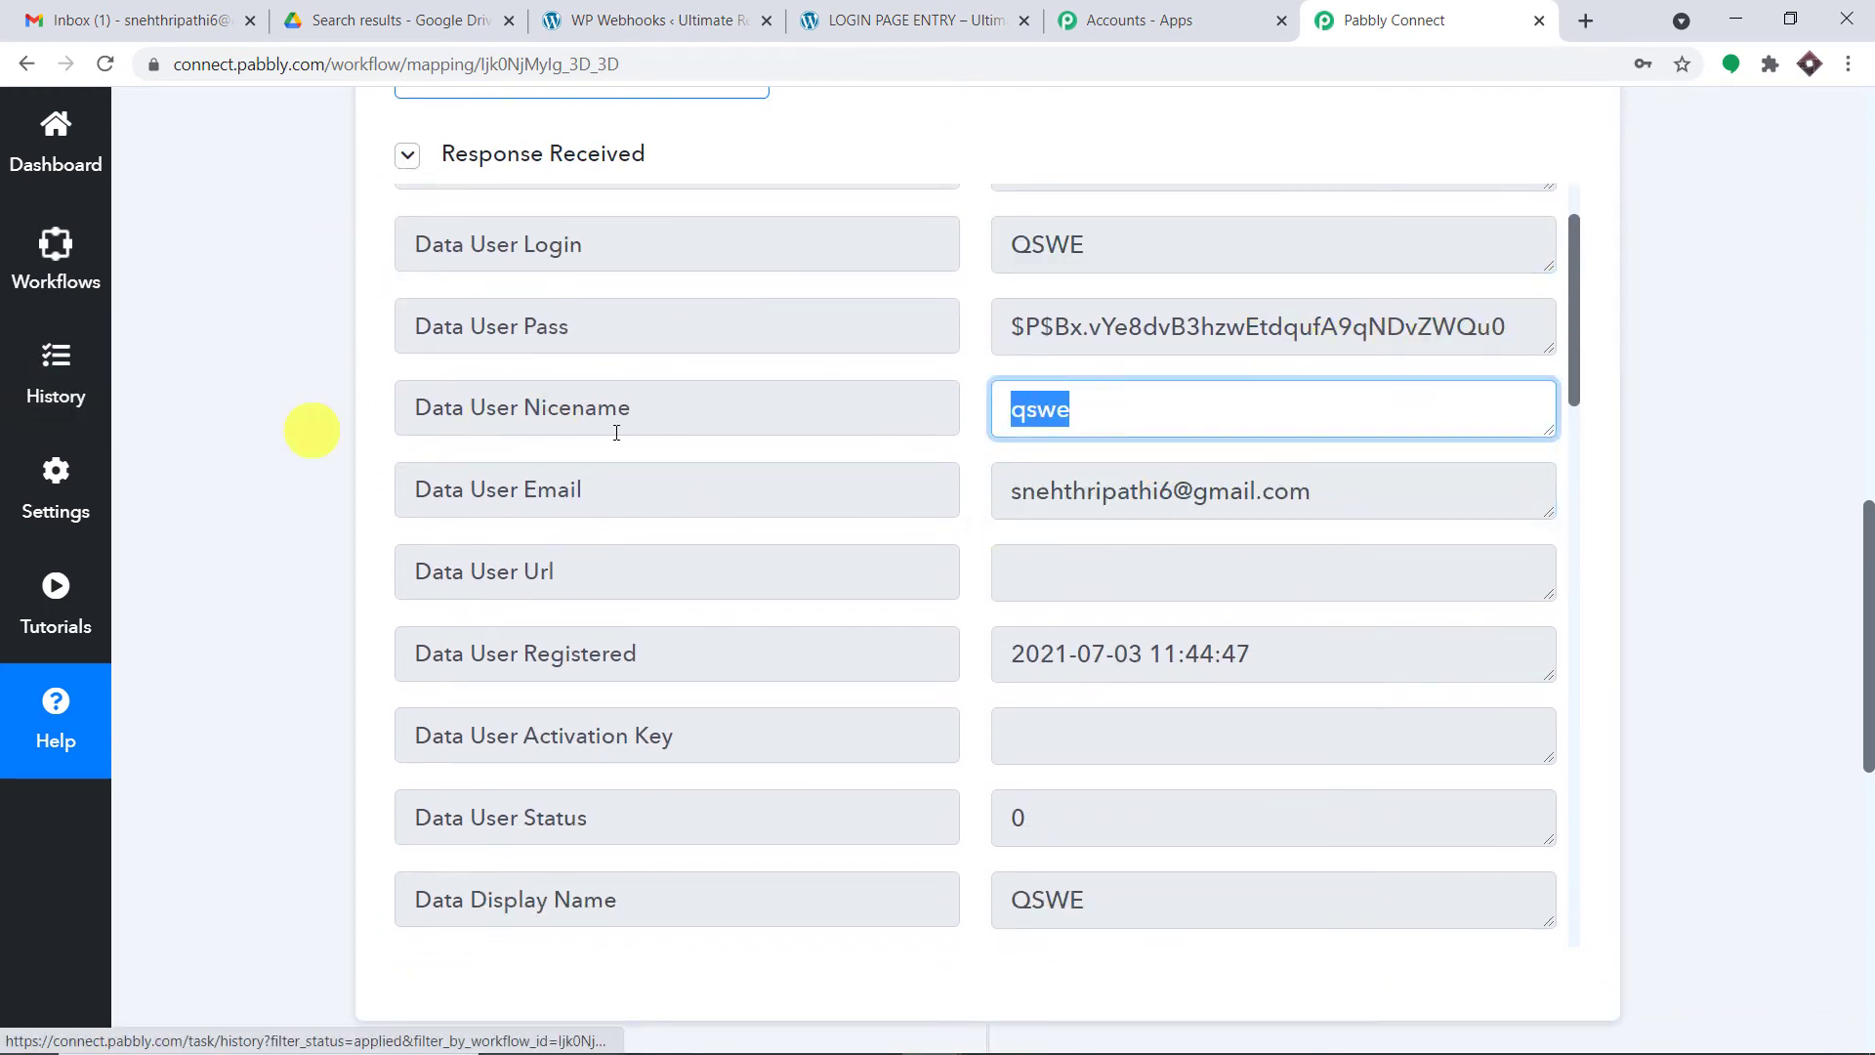
scroll(1185, 507, down, 5)
scroll(1197, 502, down, 10)
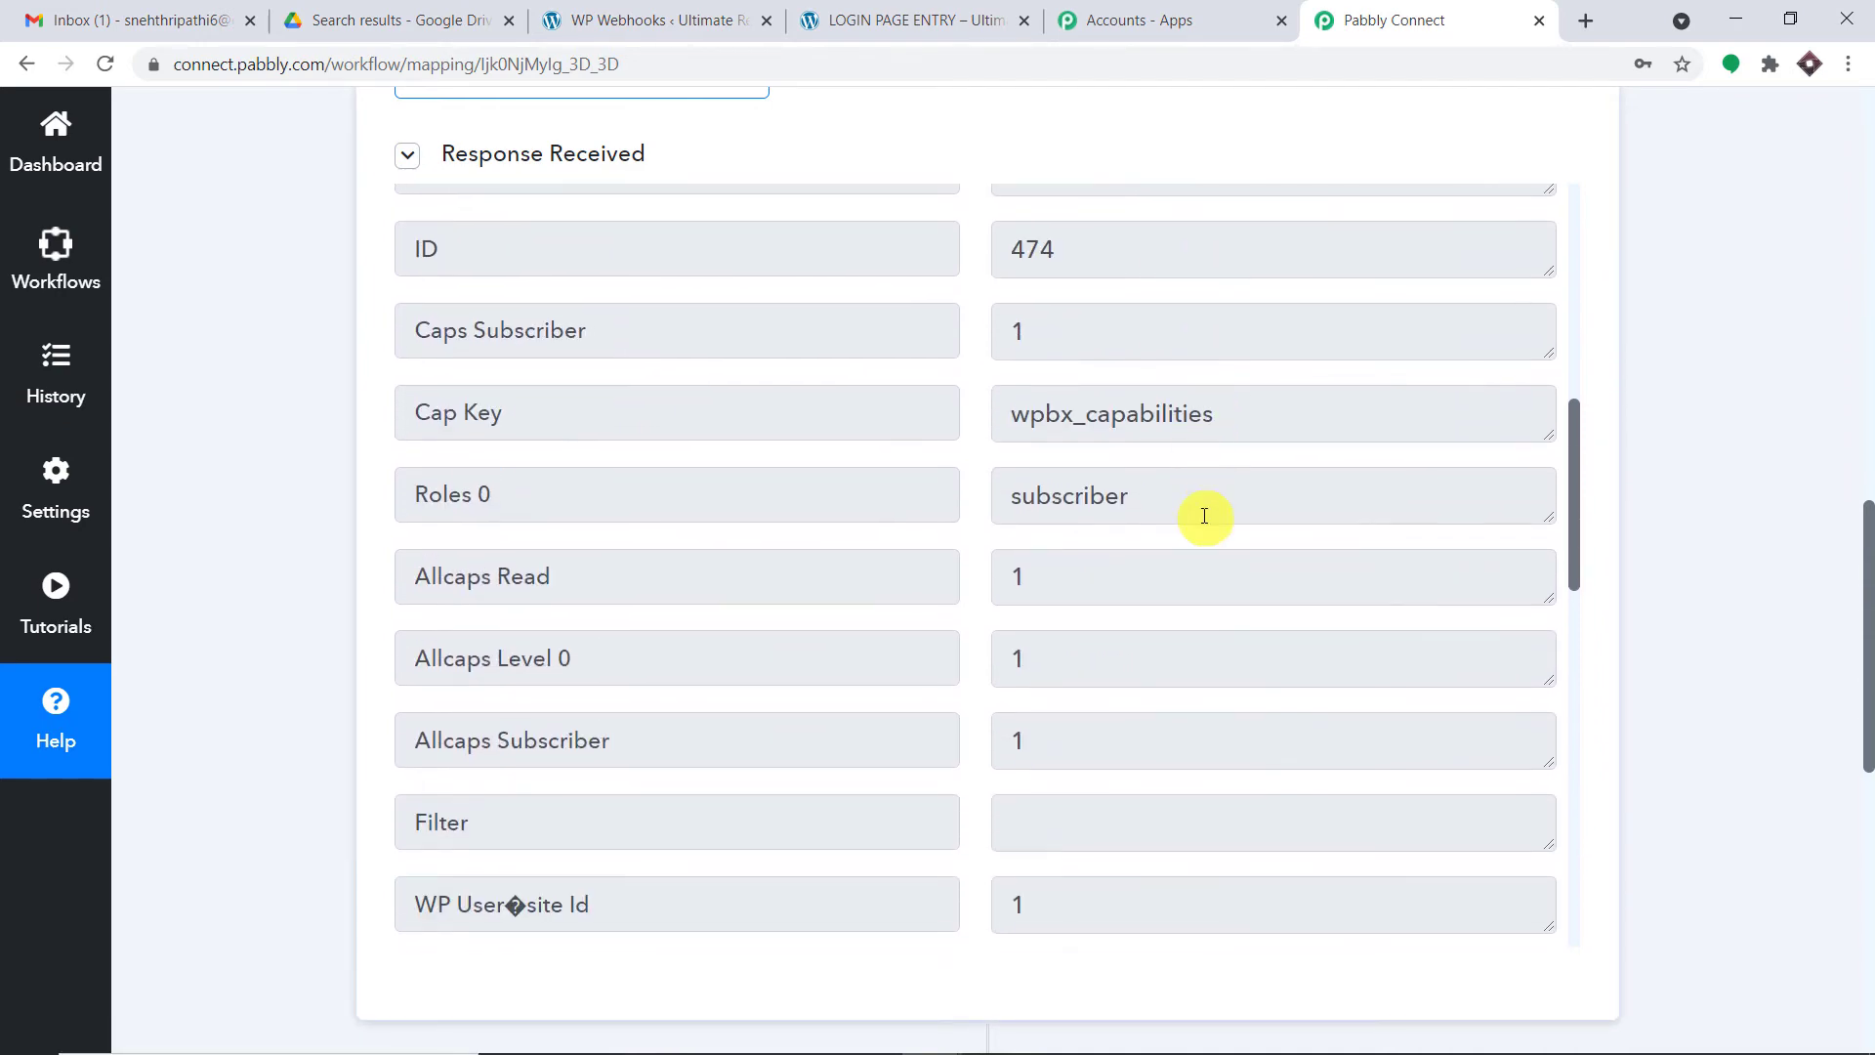
- Check the captured first and last names, then select the user email value
drag(1162, 342, 976, 342)
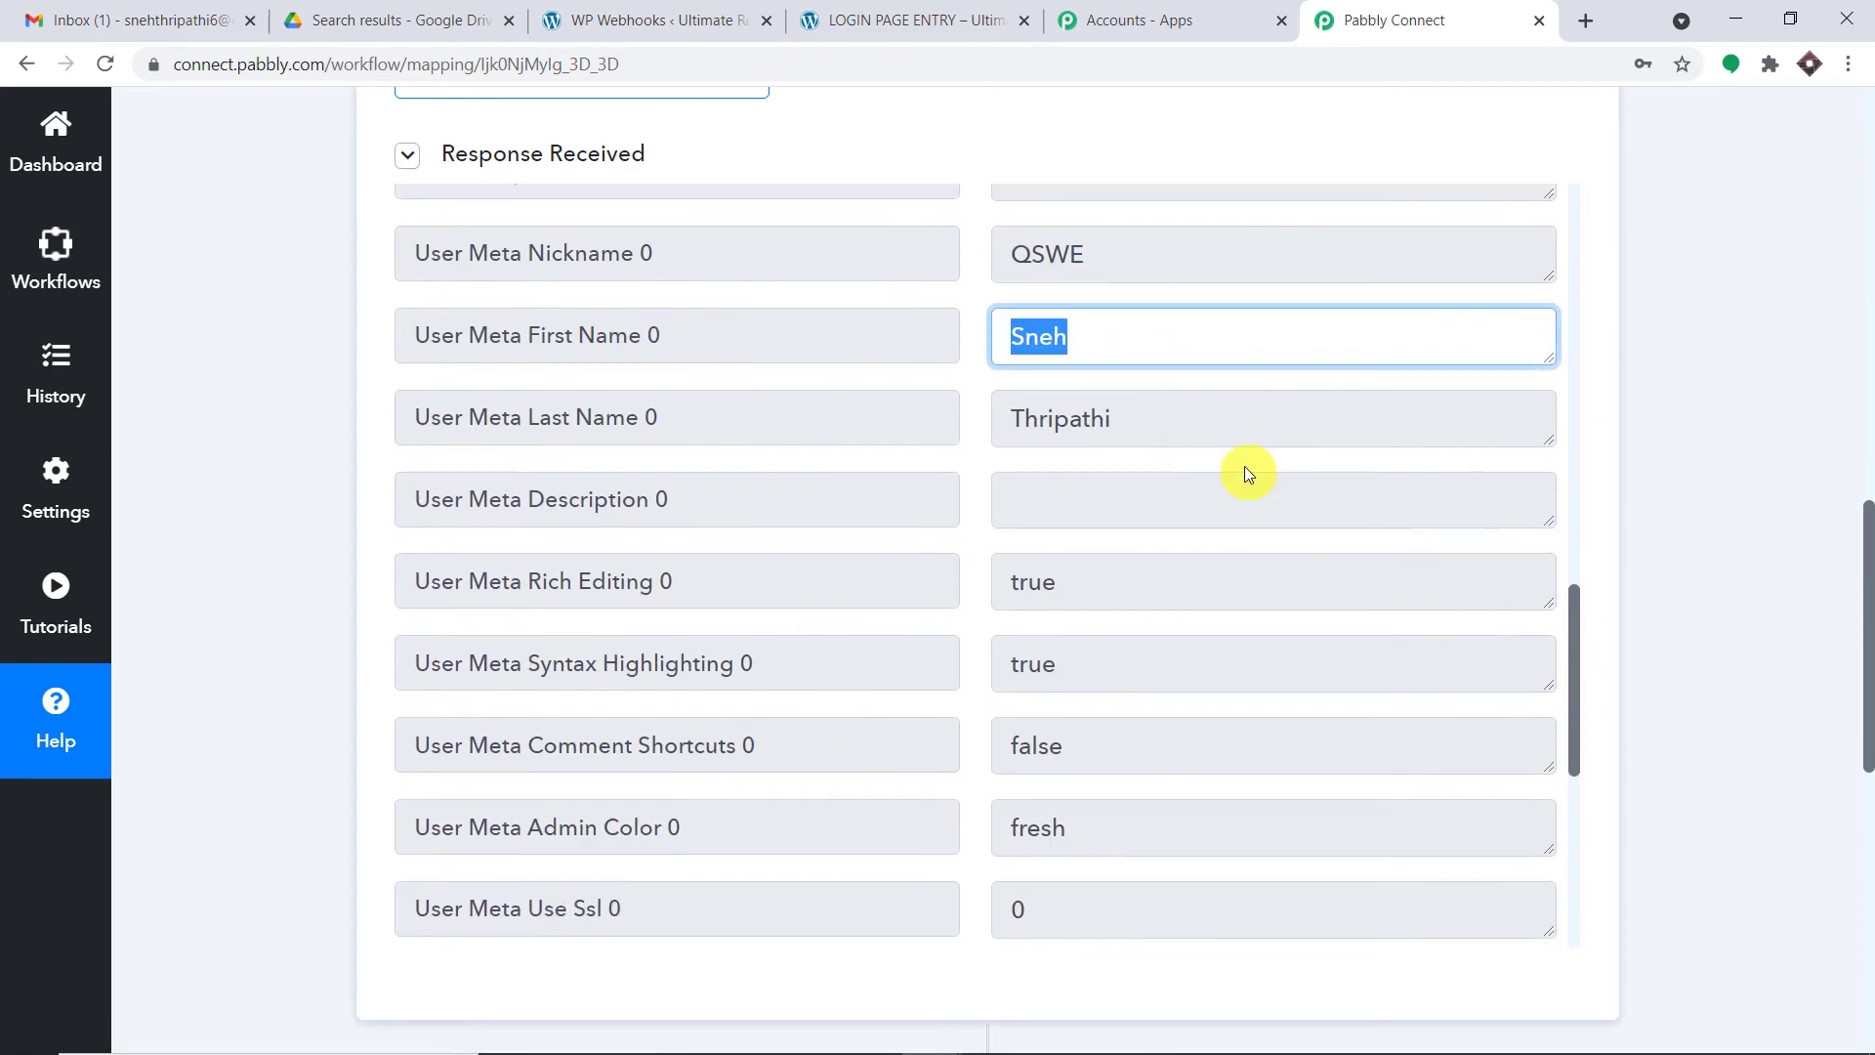
drag(1221, 428, 7, 364)
scroll(1435, 527, up, 1)
scroll(1435, 528, up, 15)
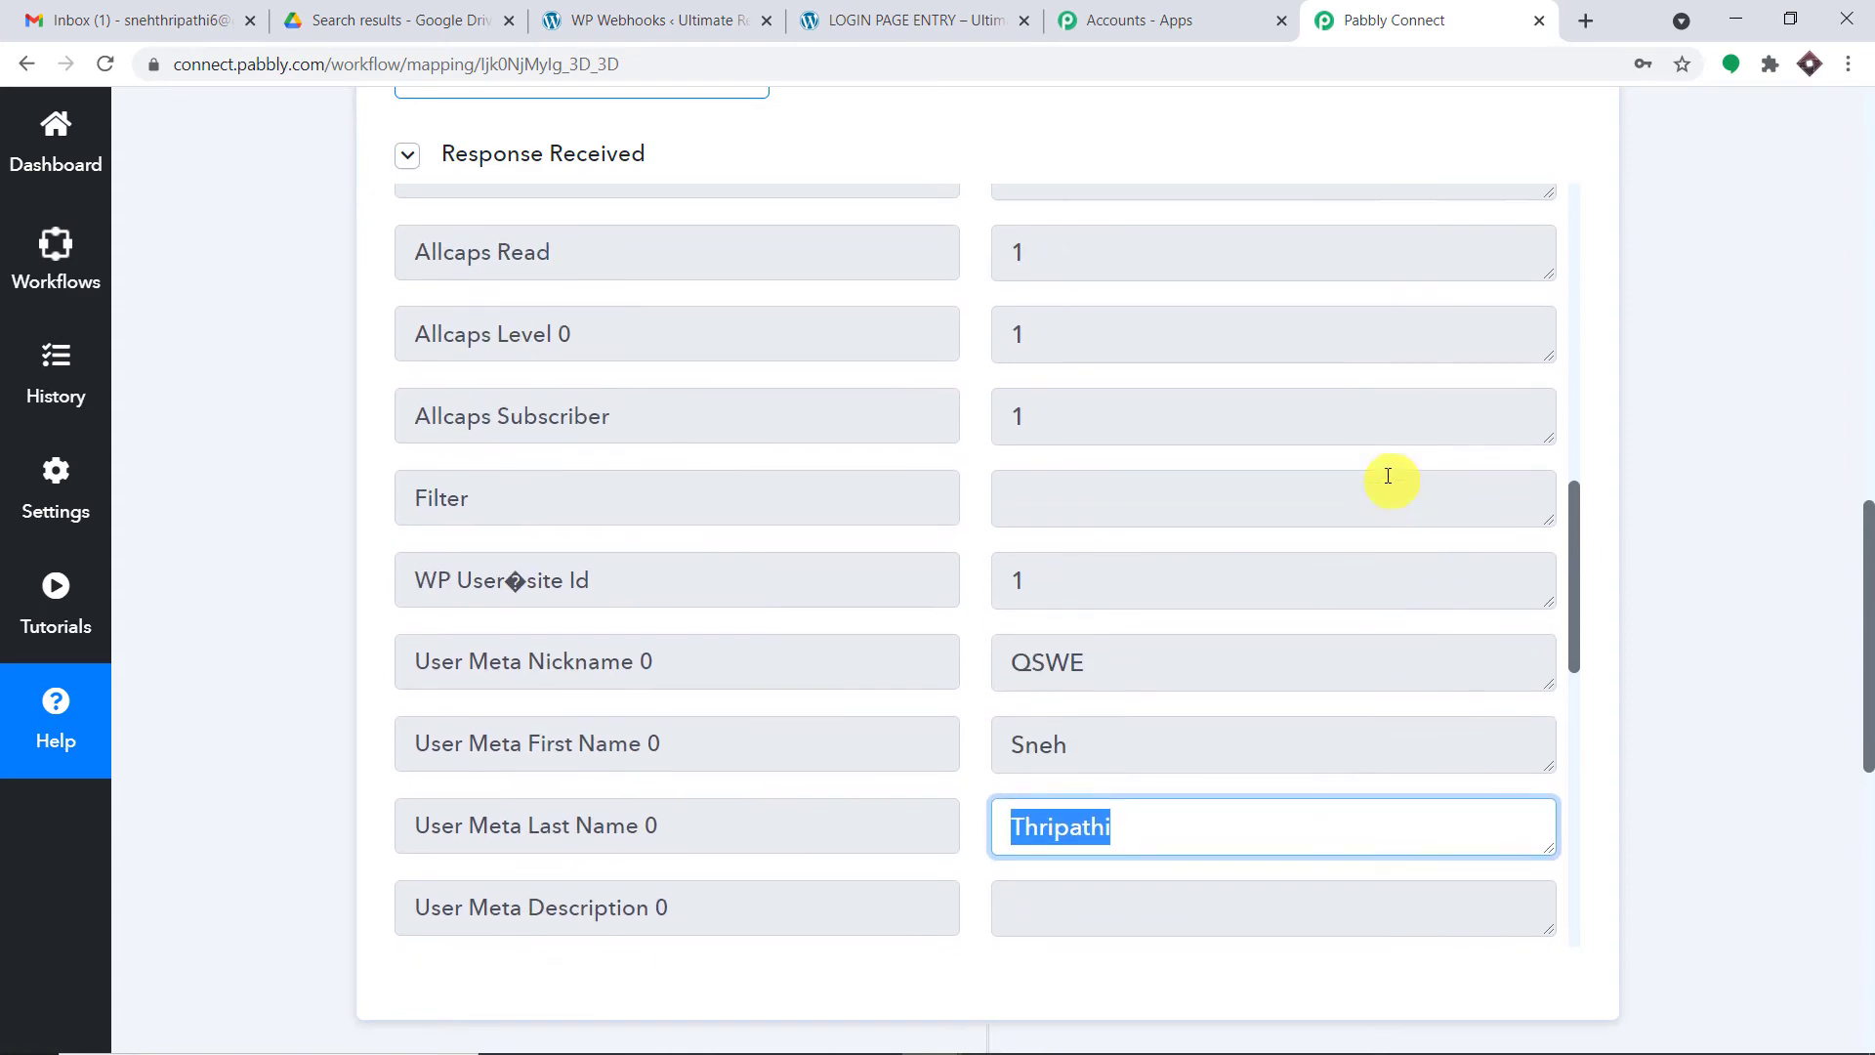
scroll(1314, 479, up, 3)
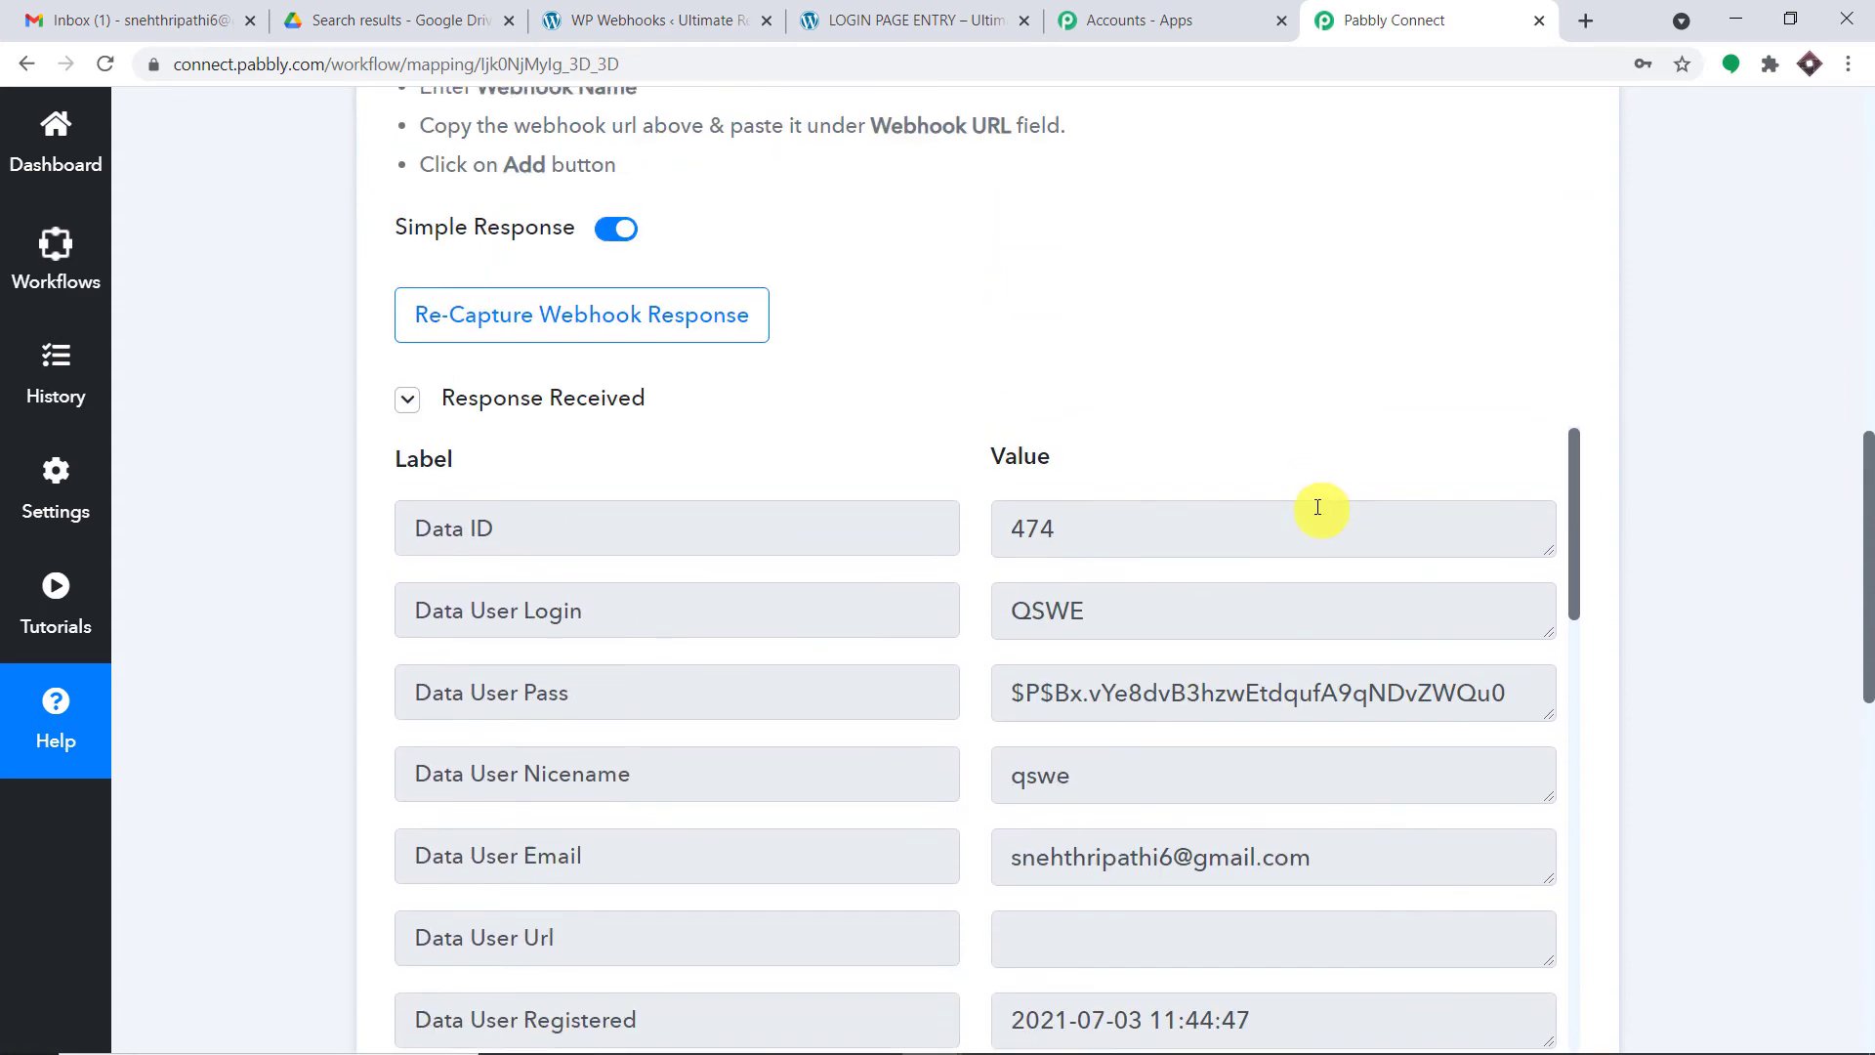
scroll(1318, 507, down, 4)
drag(1326, 494, 618, 495)
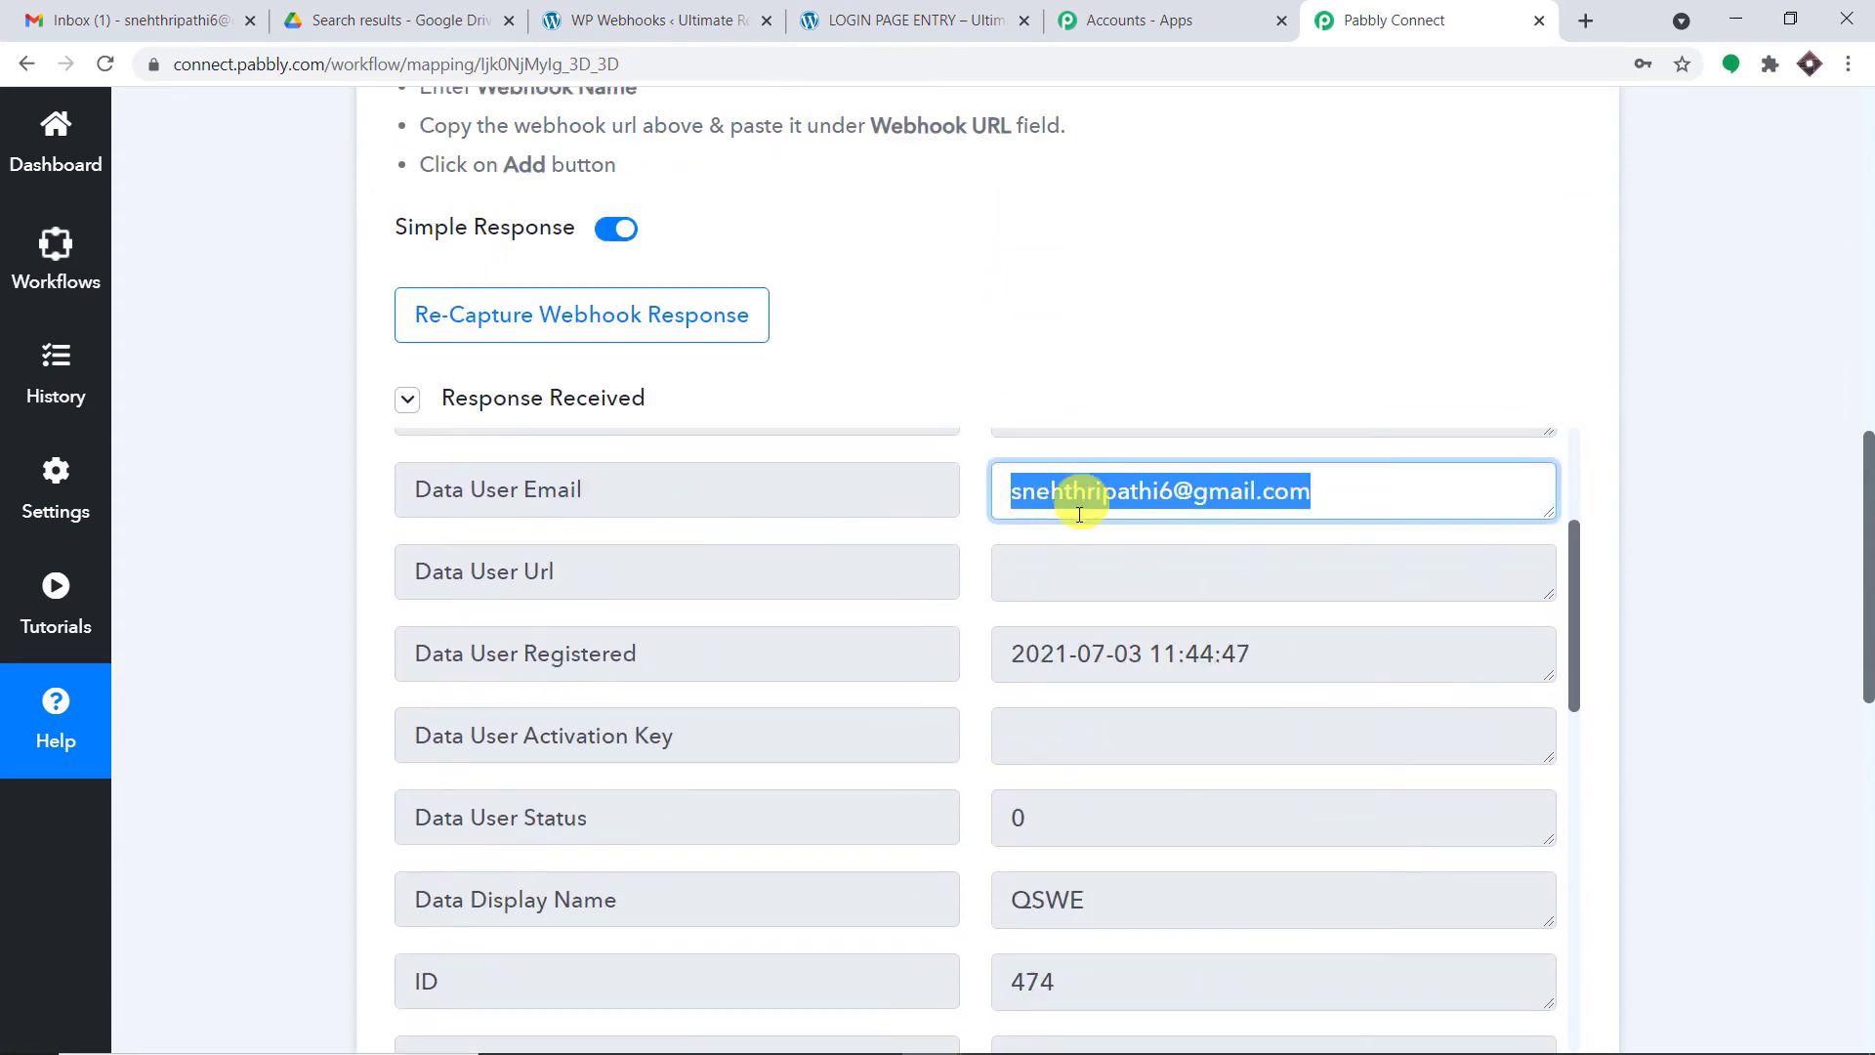
click(369, 19)
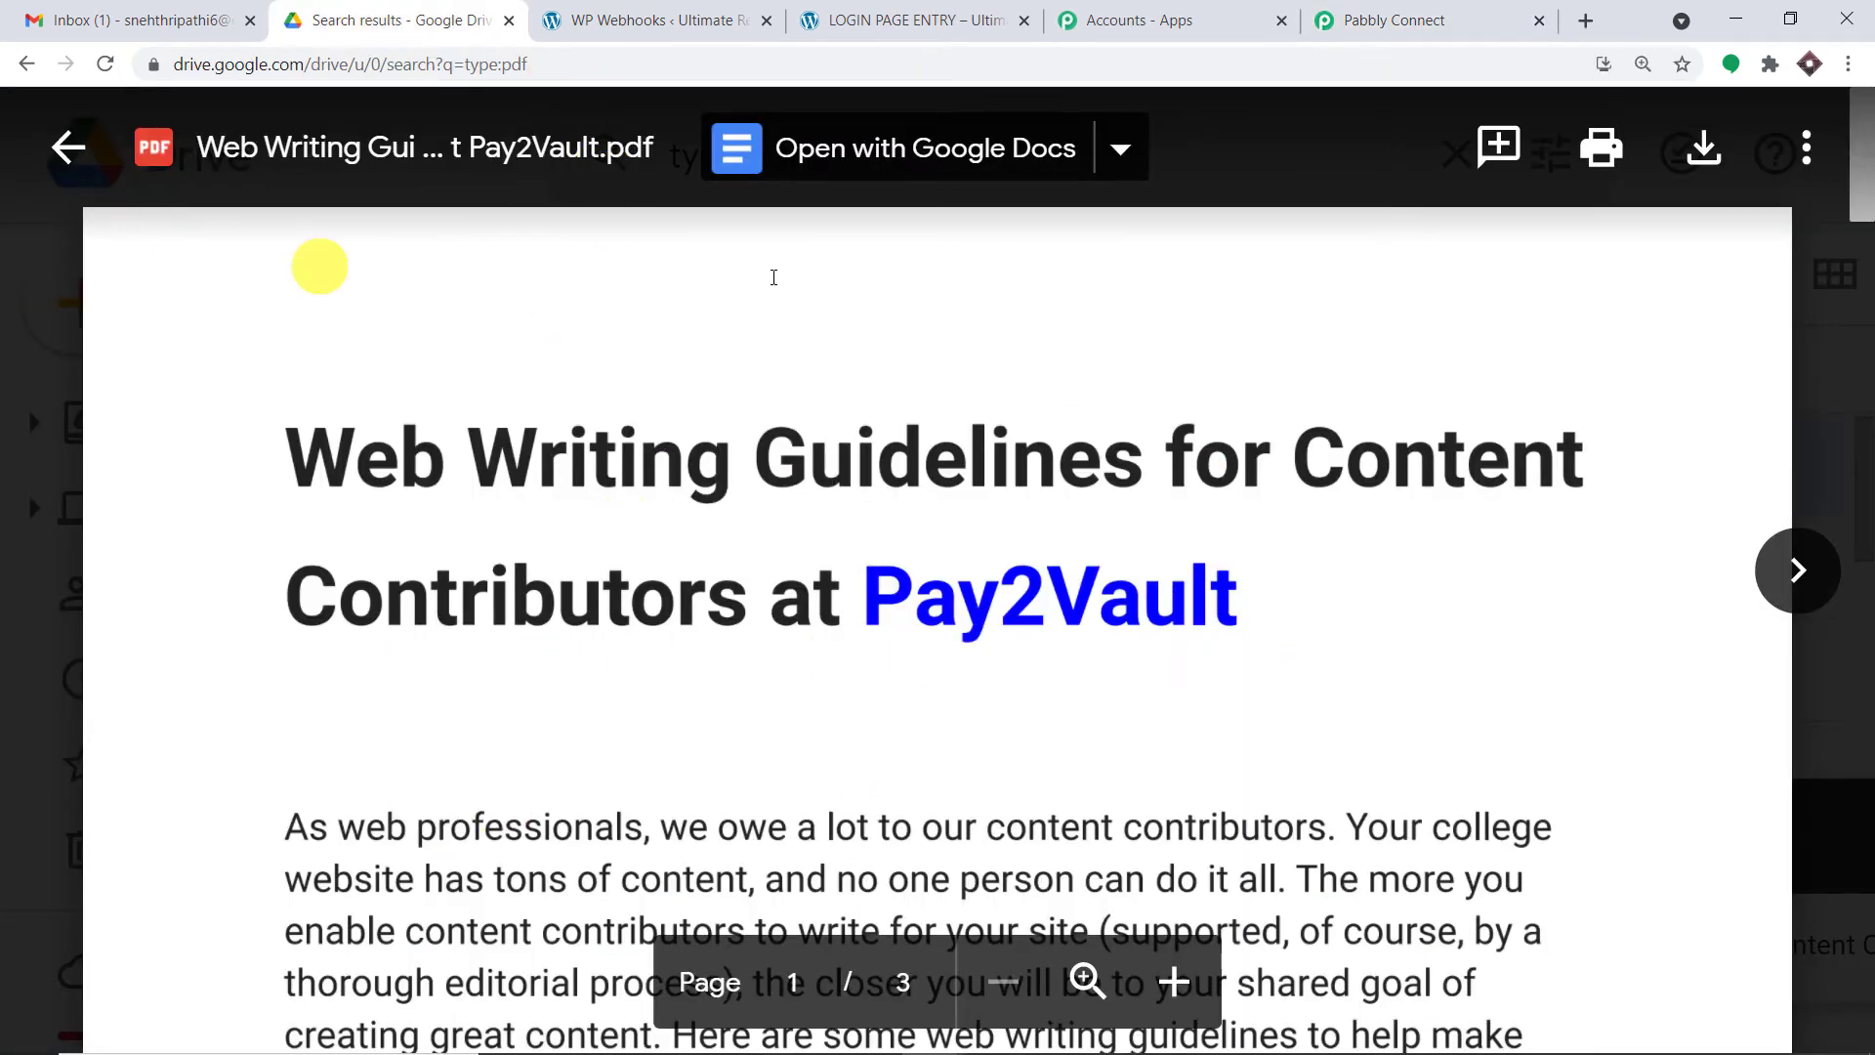
- Re-open the Web Writing Guidelines PDF from the type:pdf results to confirm it
click(1830, 325)
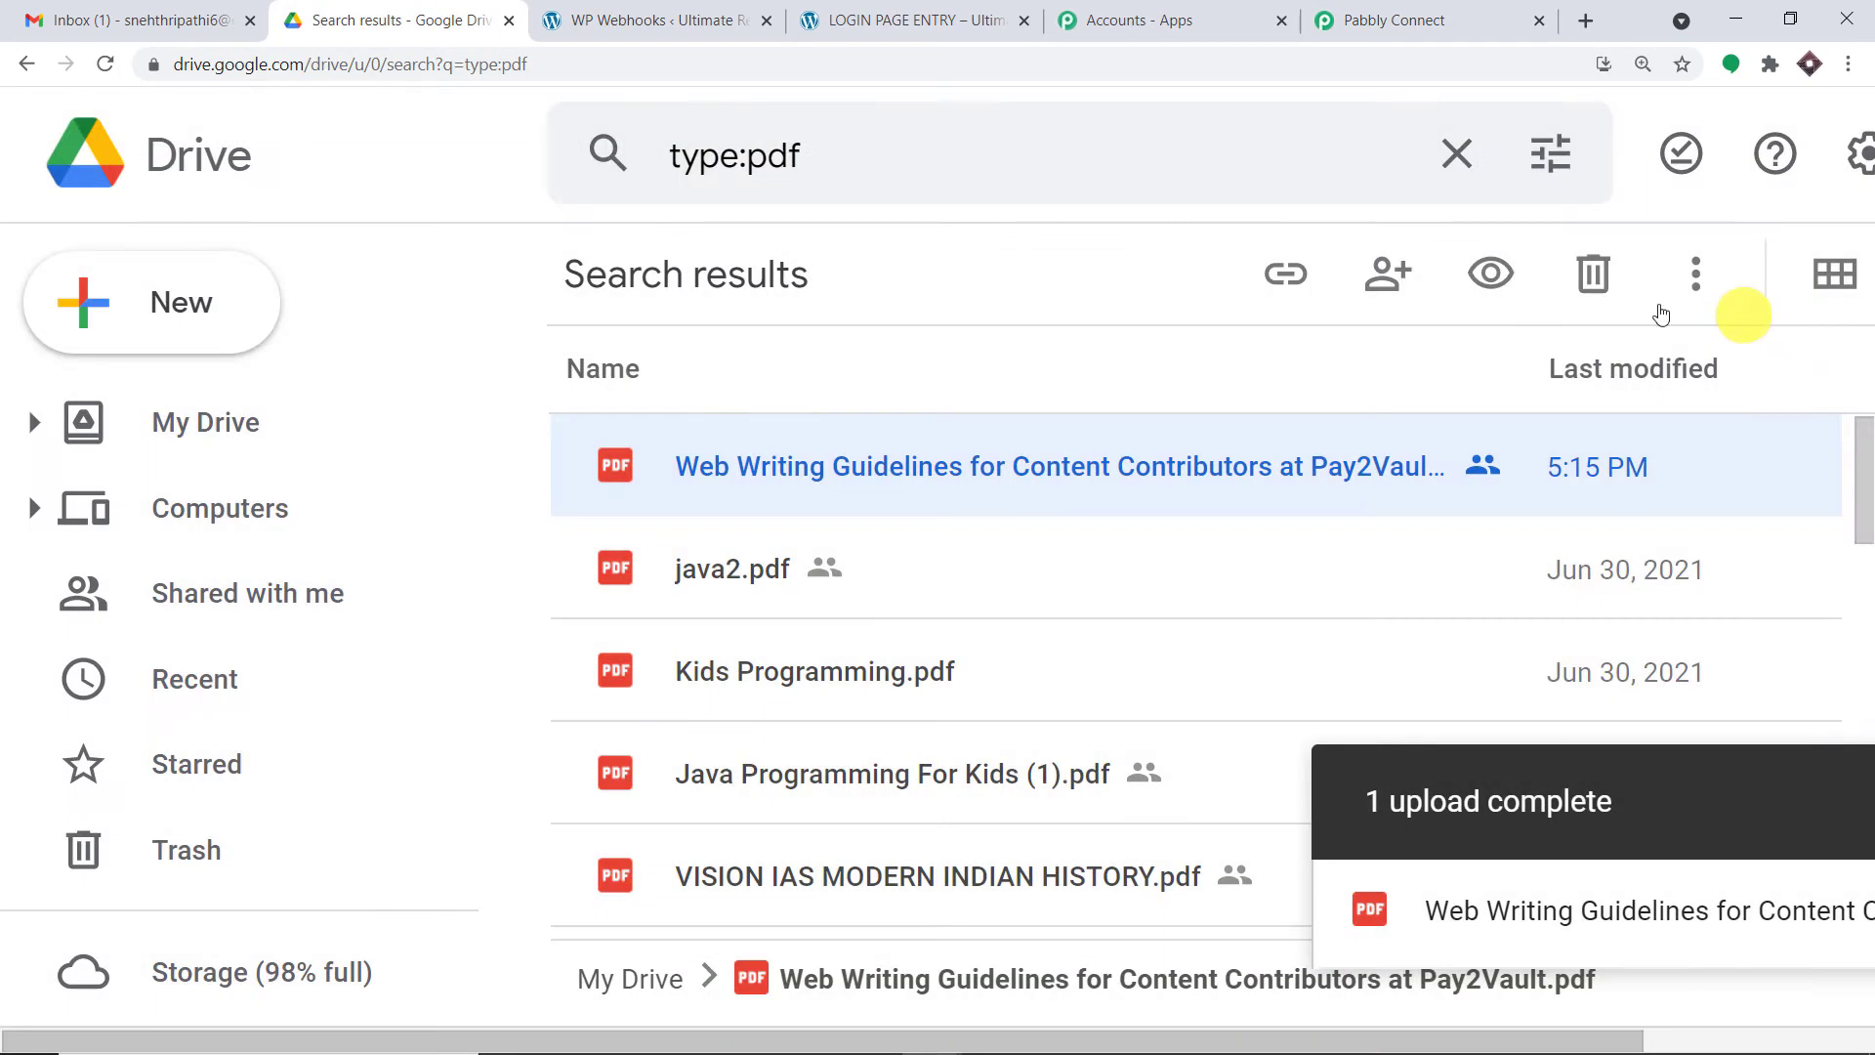
double_click(766, 466)
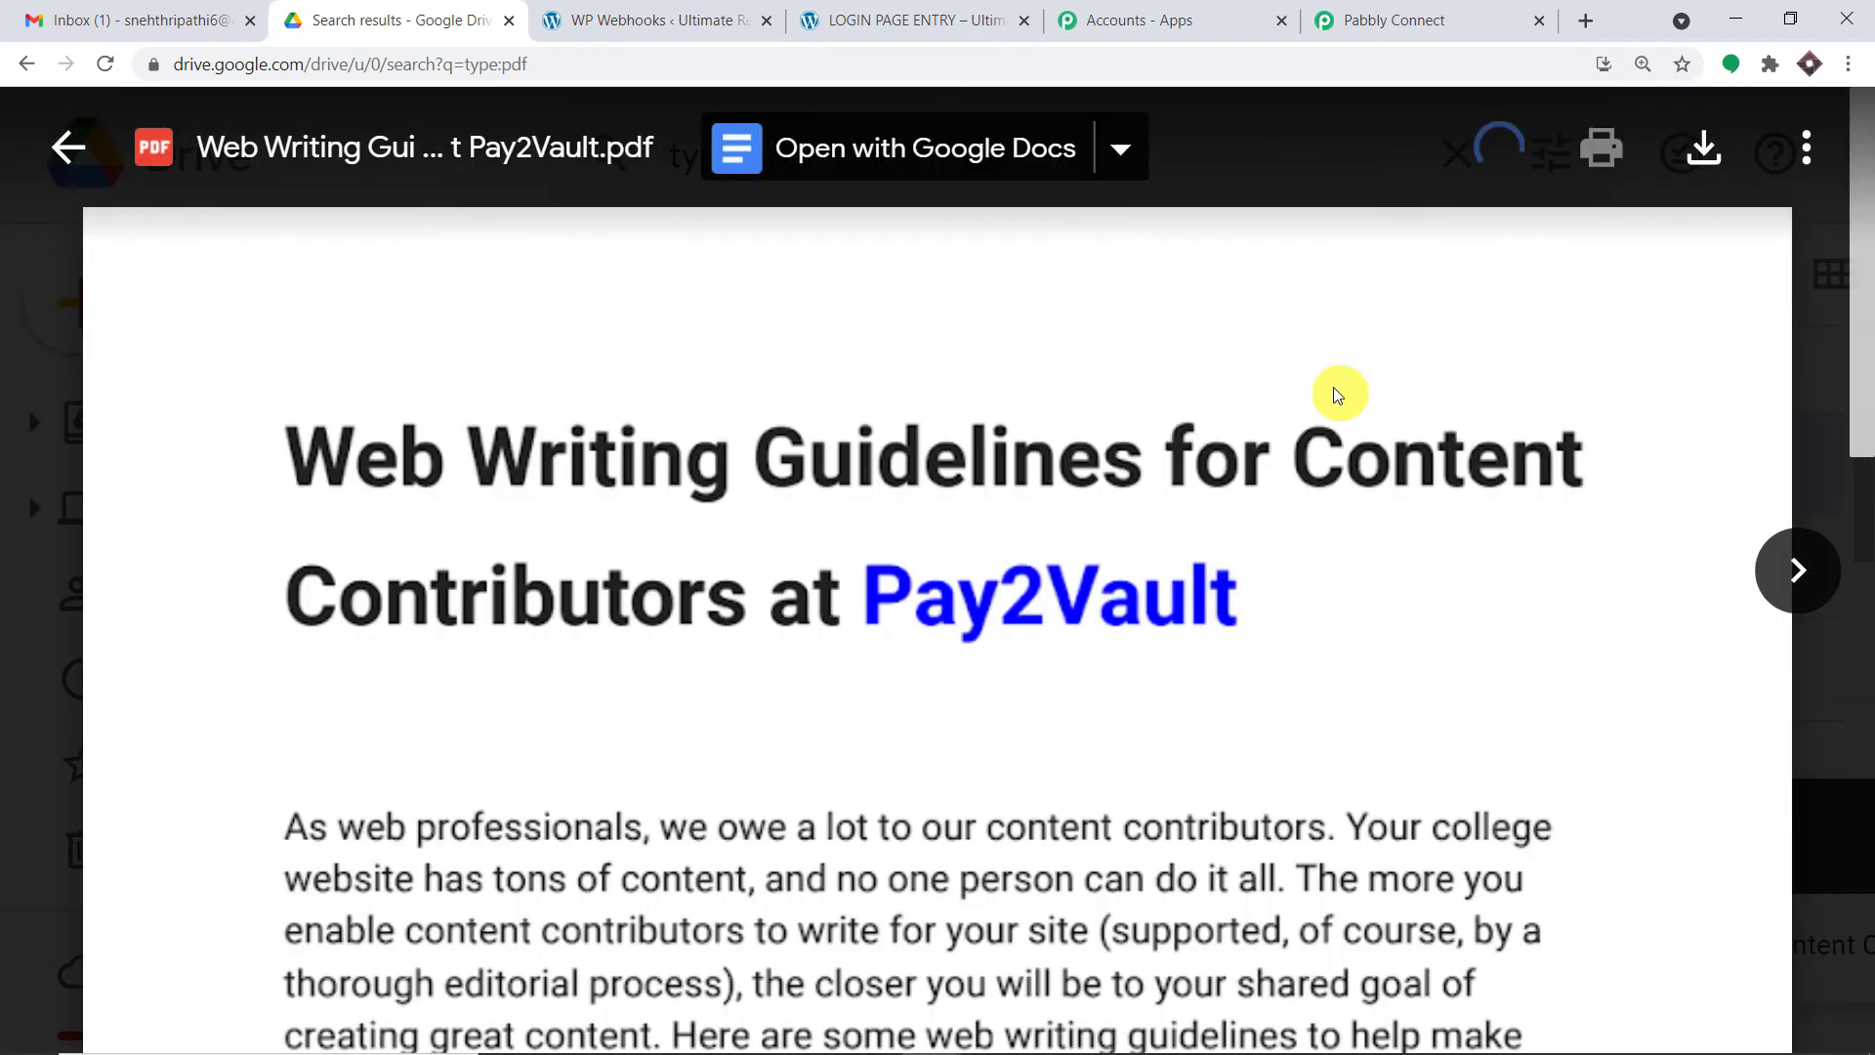
click(1473, 29)
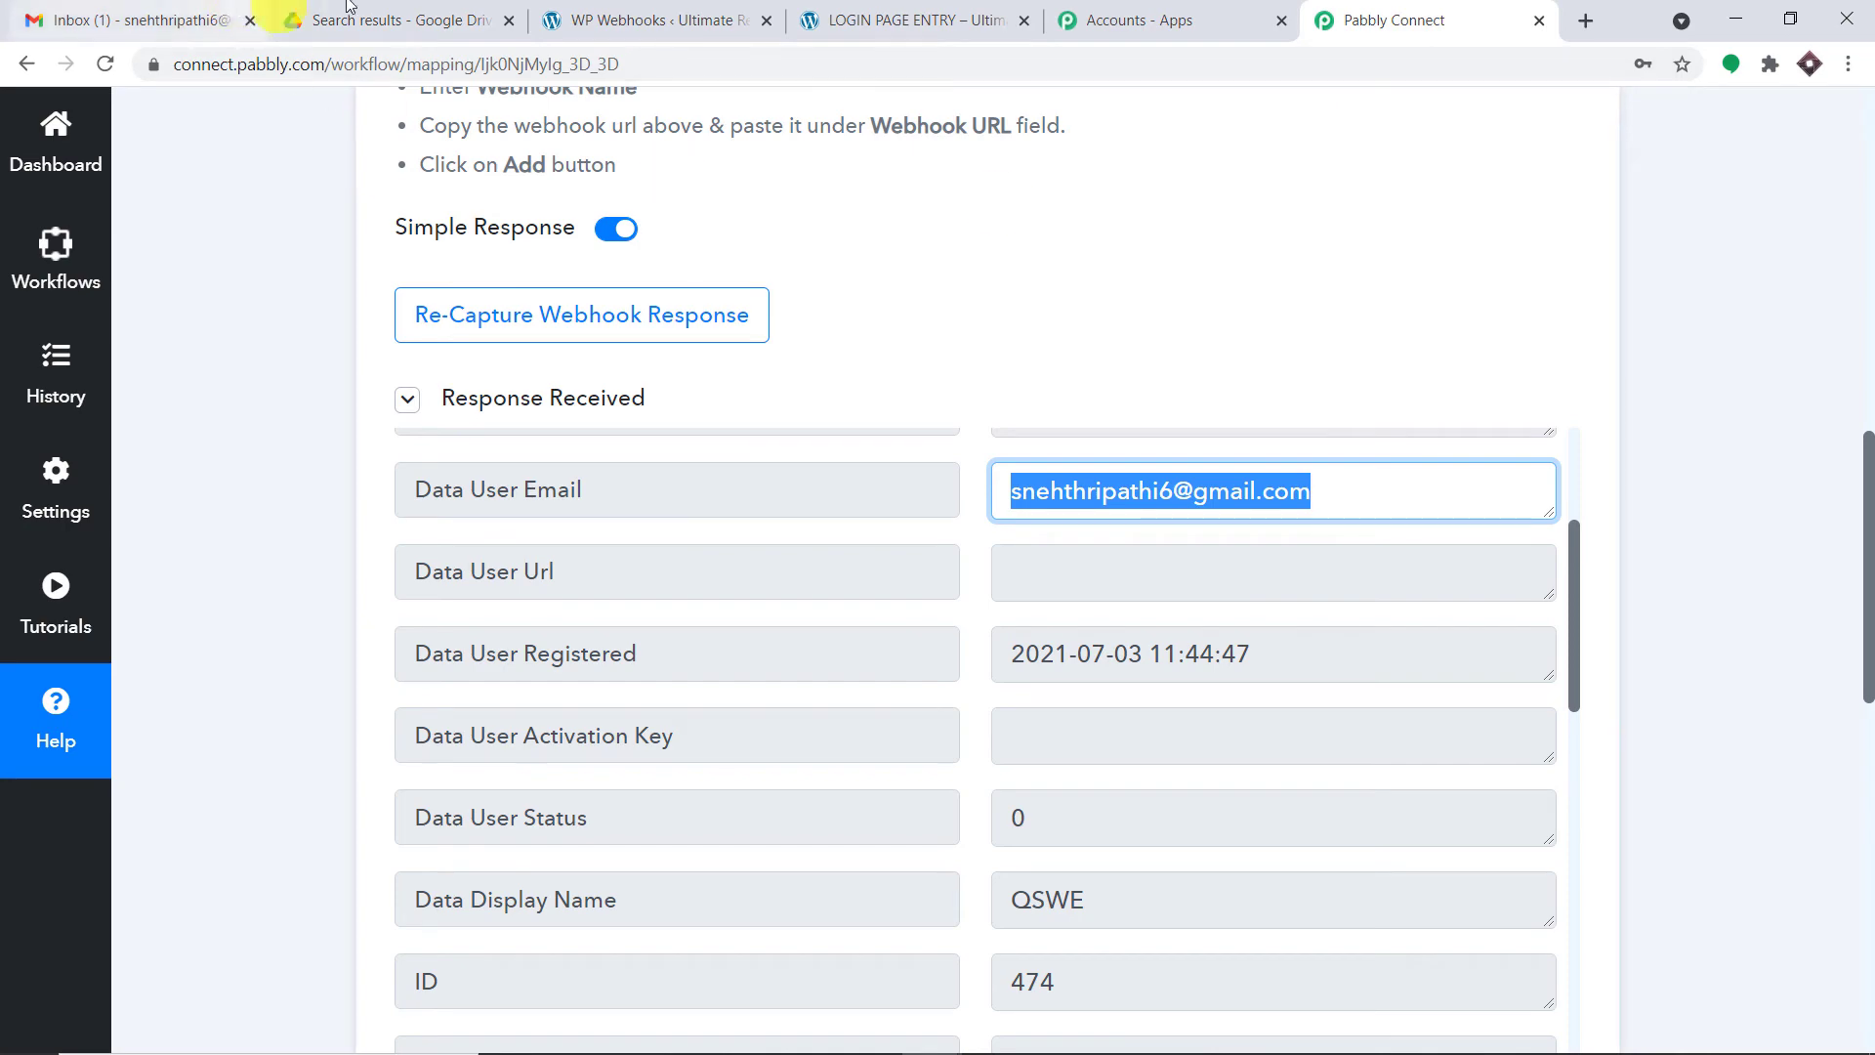
- Expand the next action step and pick Google Drive as its app
click(397, 29)
click(1386, 20)
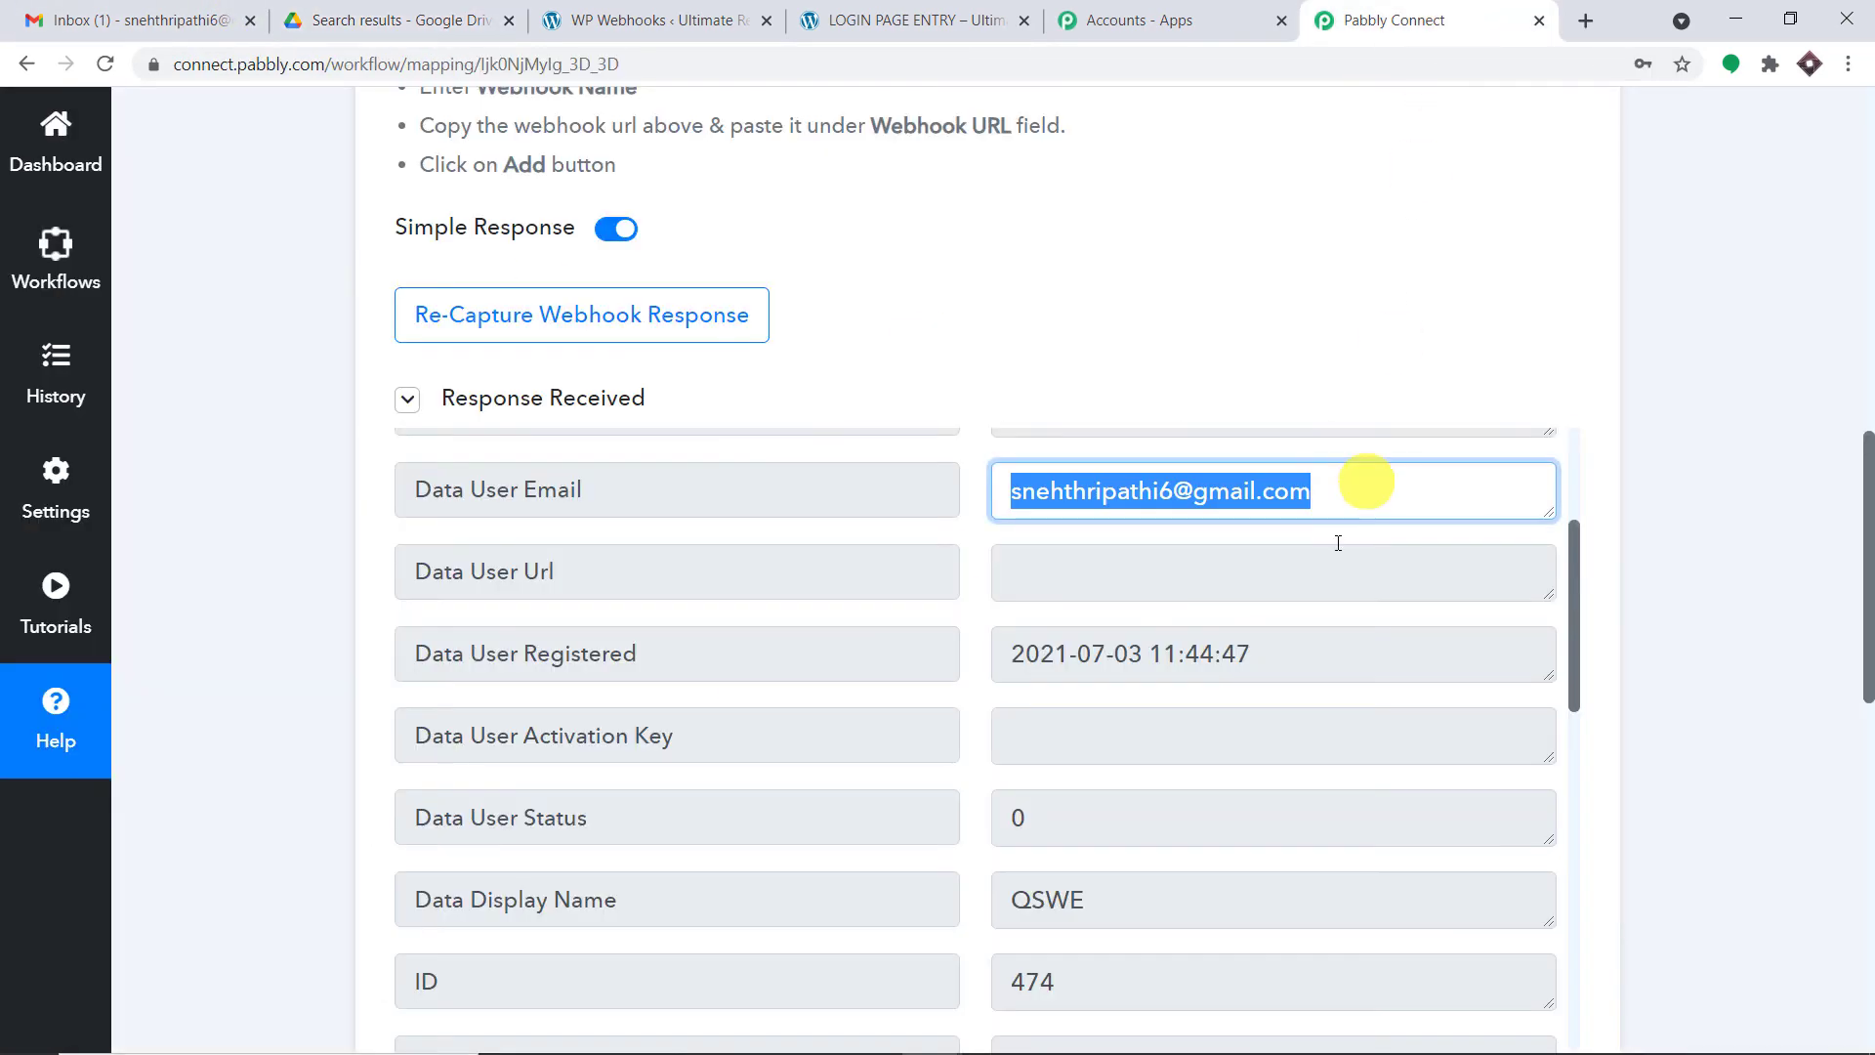
drag(1869, 495, 1868, 816)
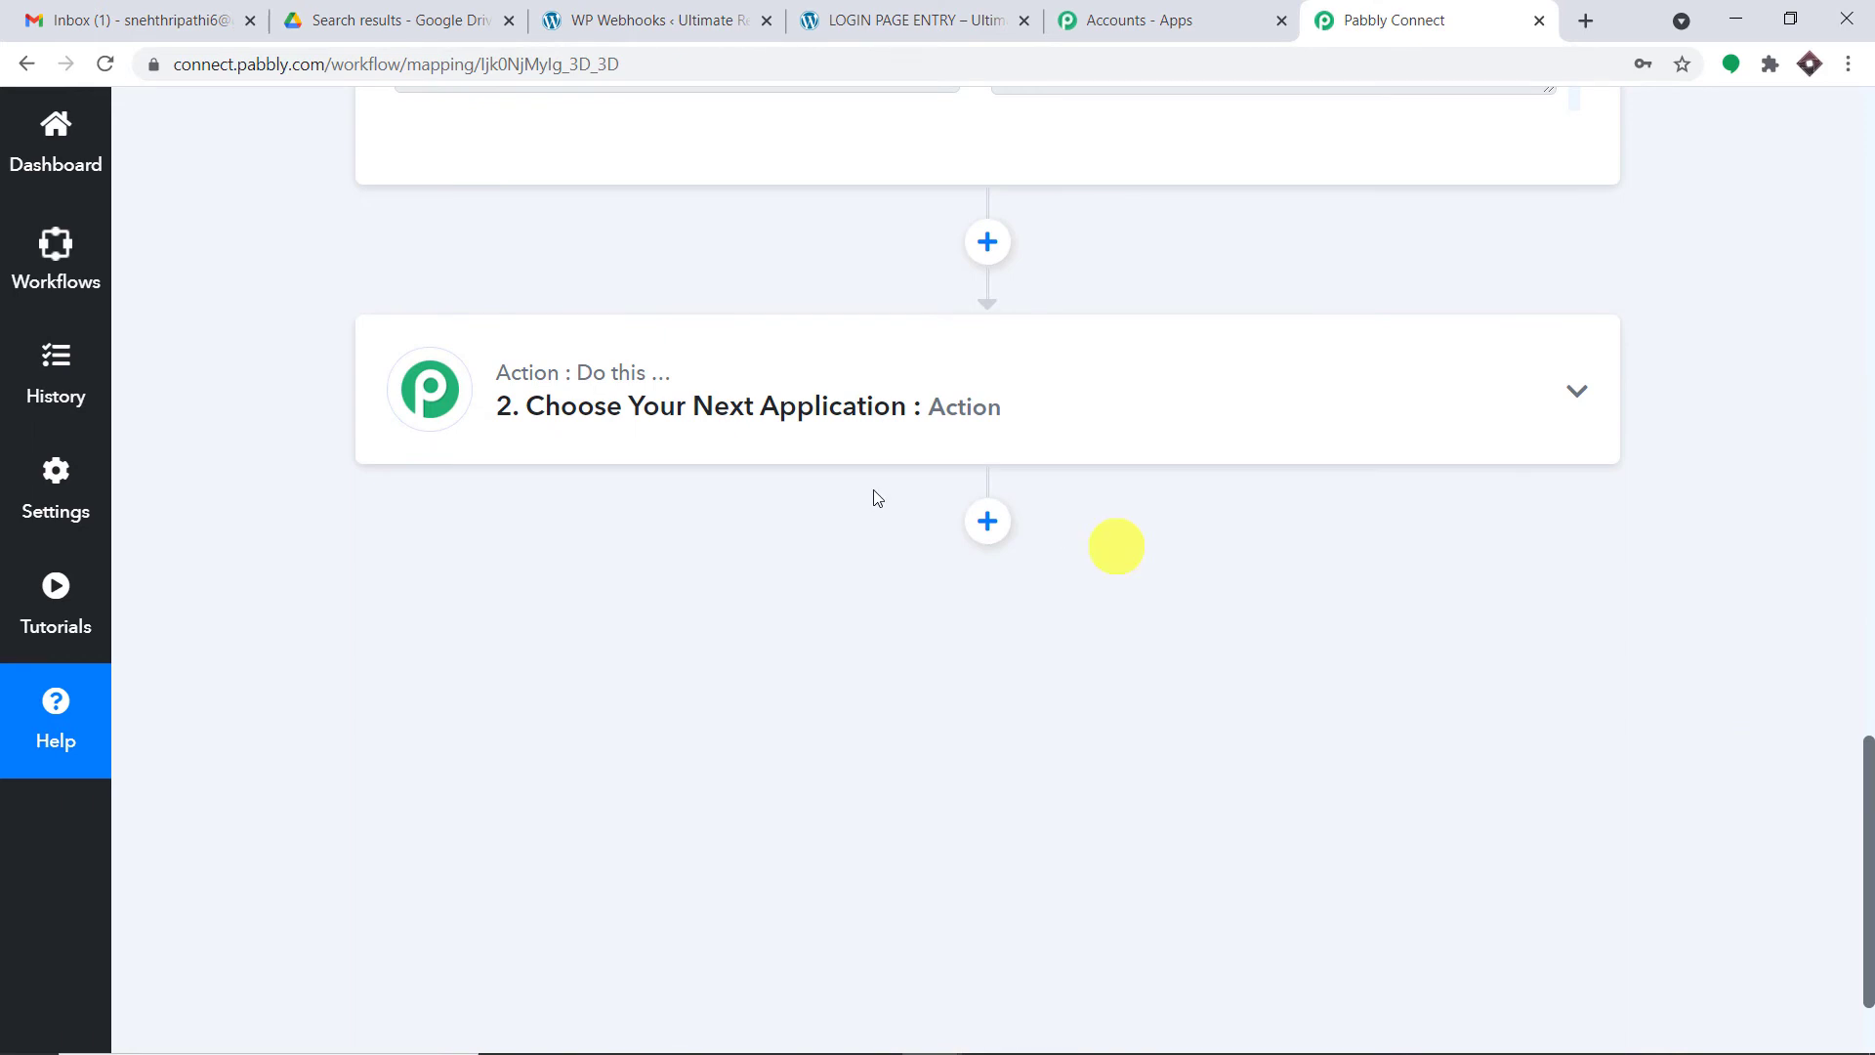
click(736, 395)
click(572, 579)
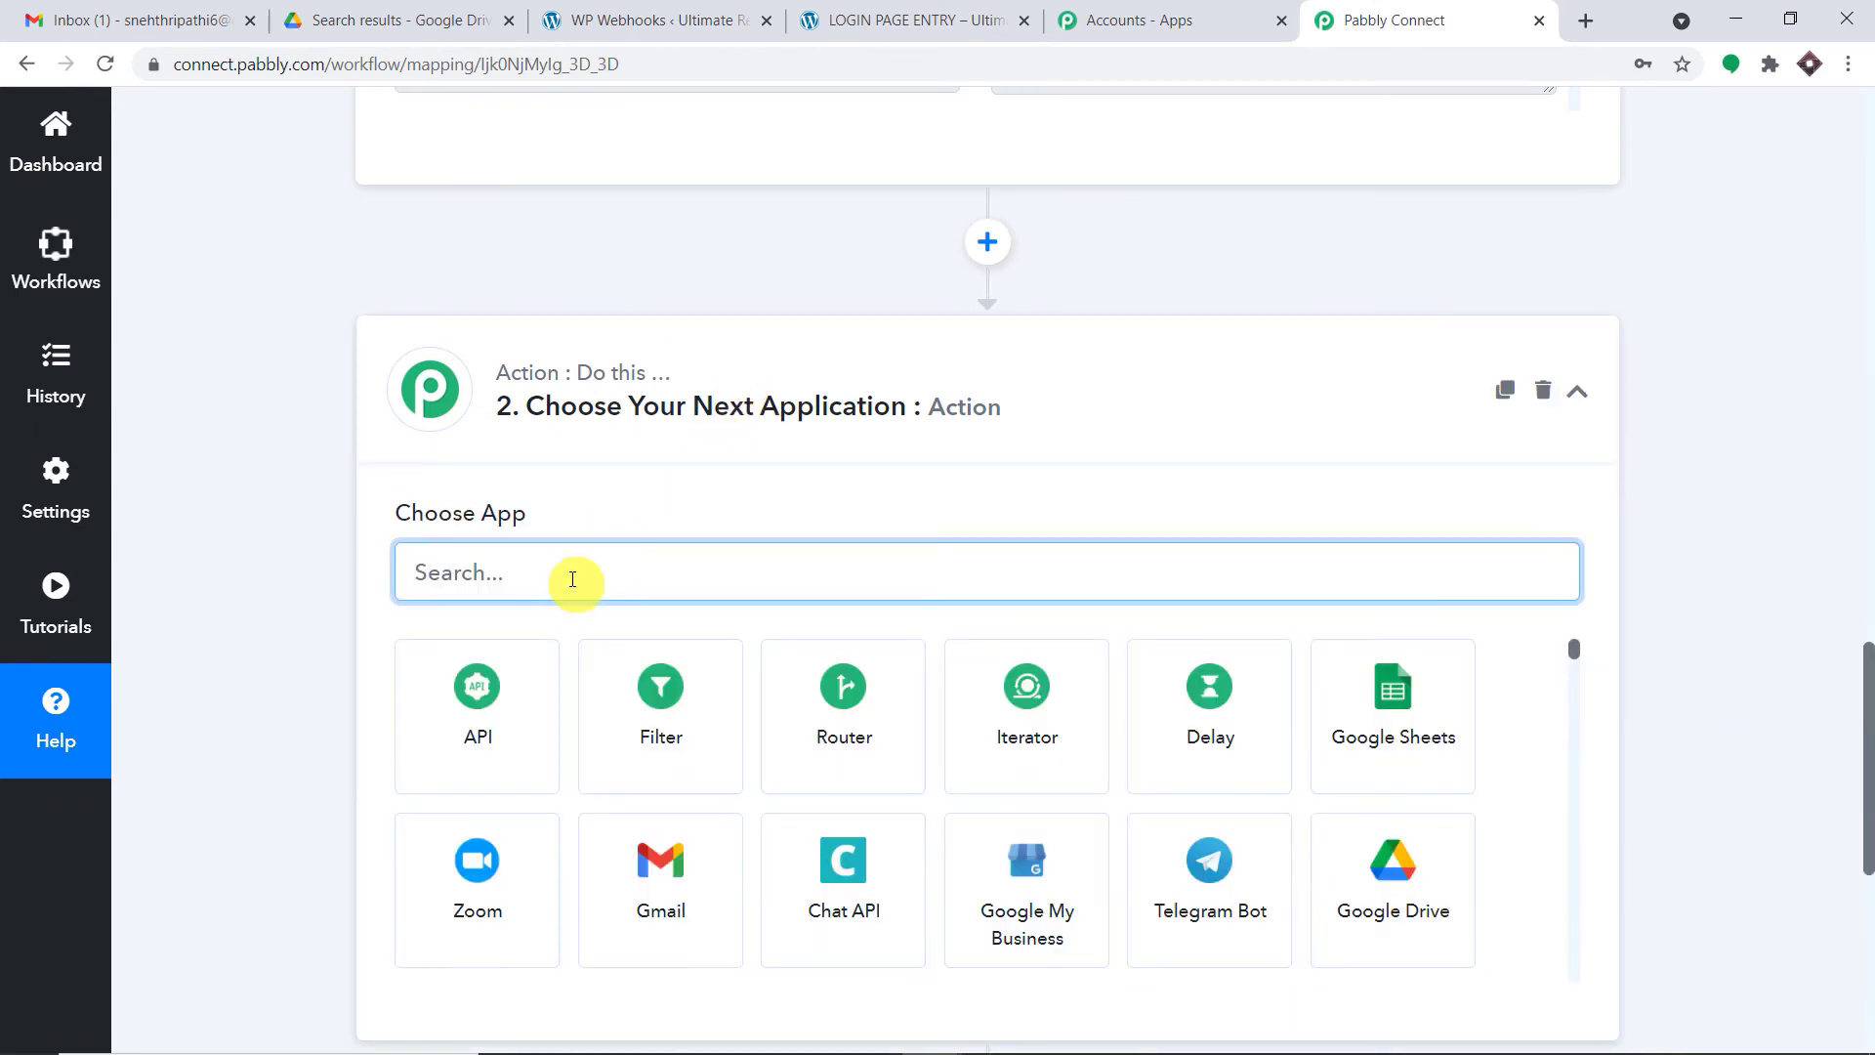
text(google)
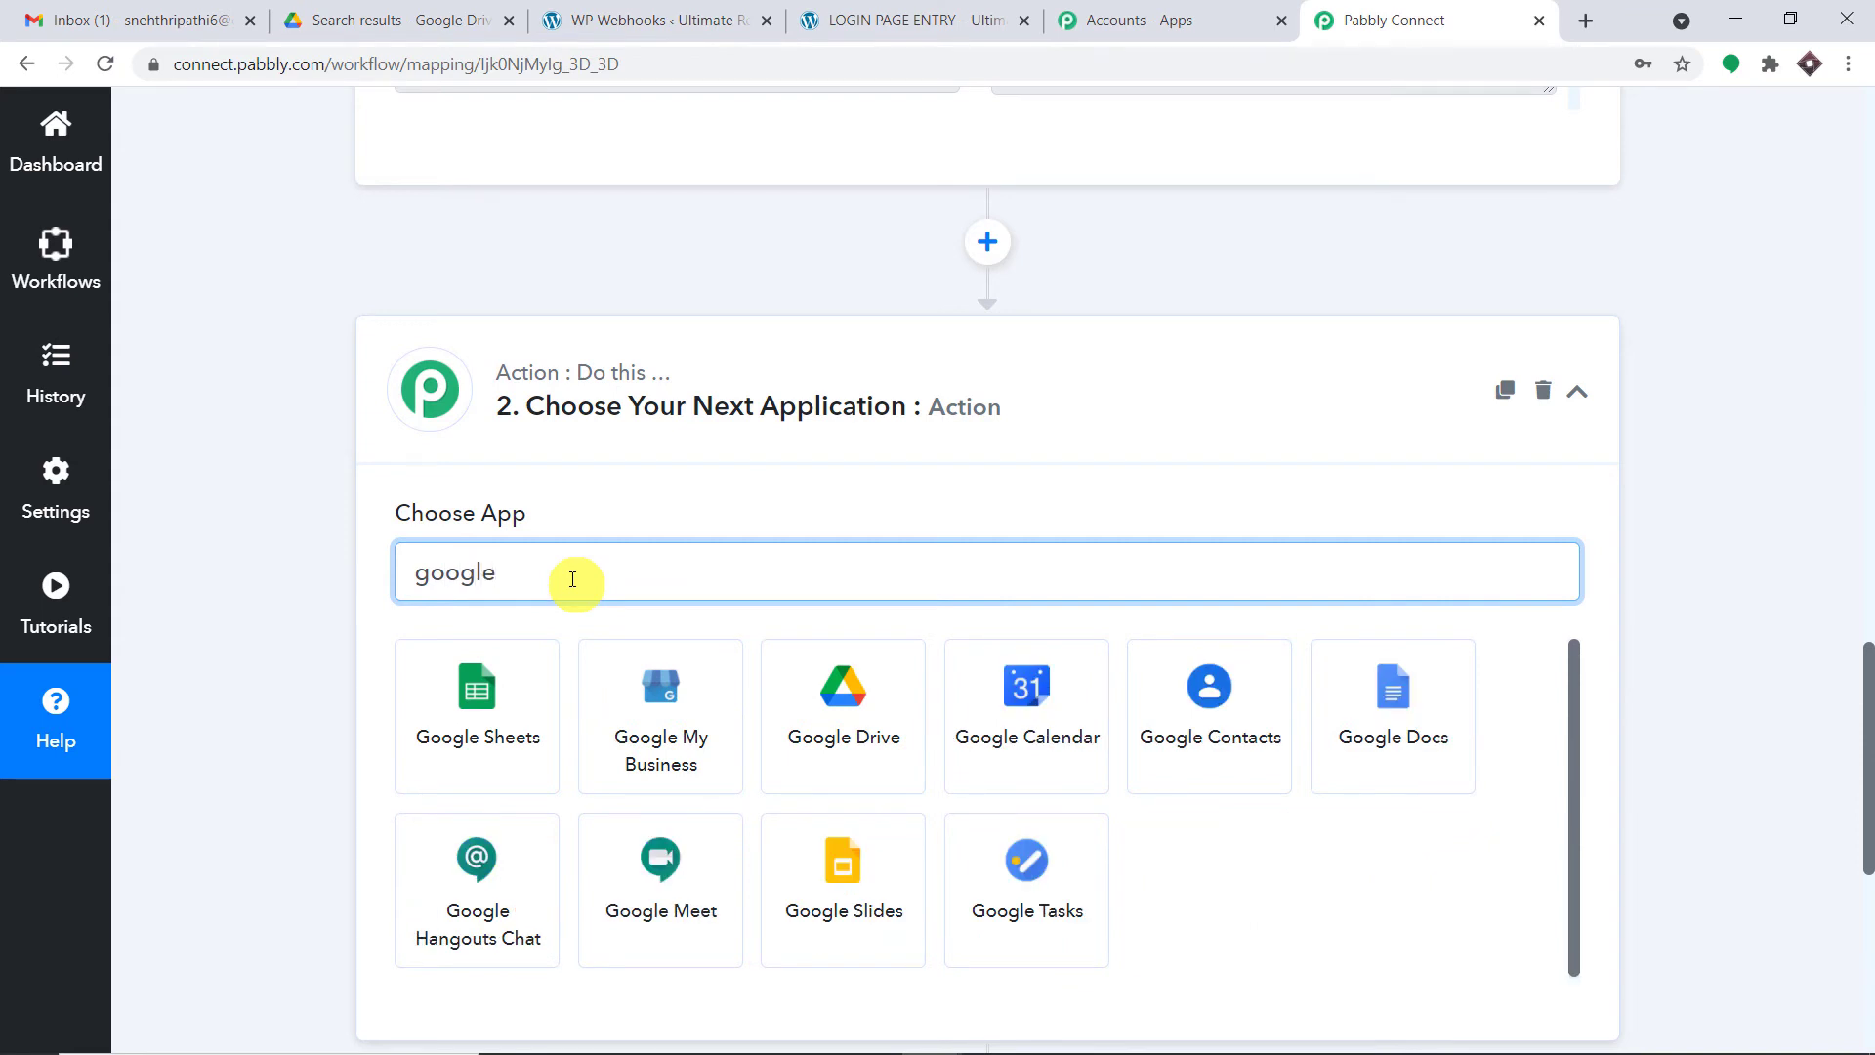
click(866, 709)
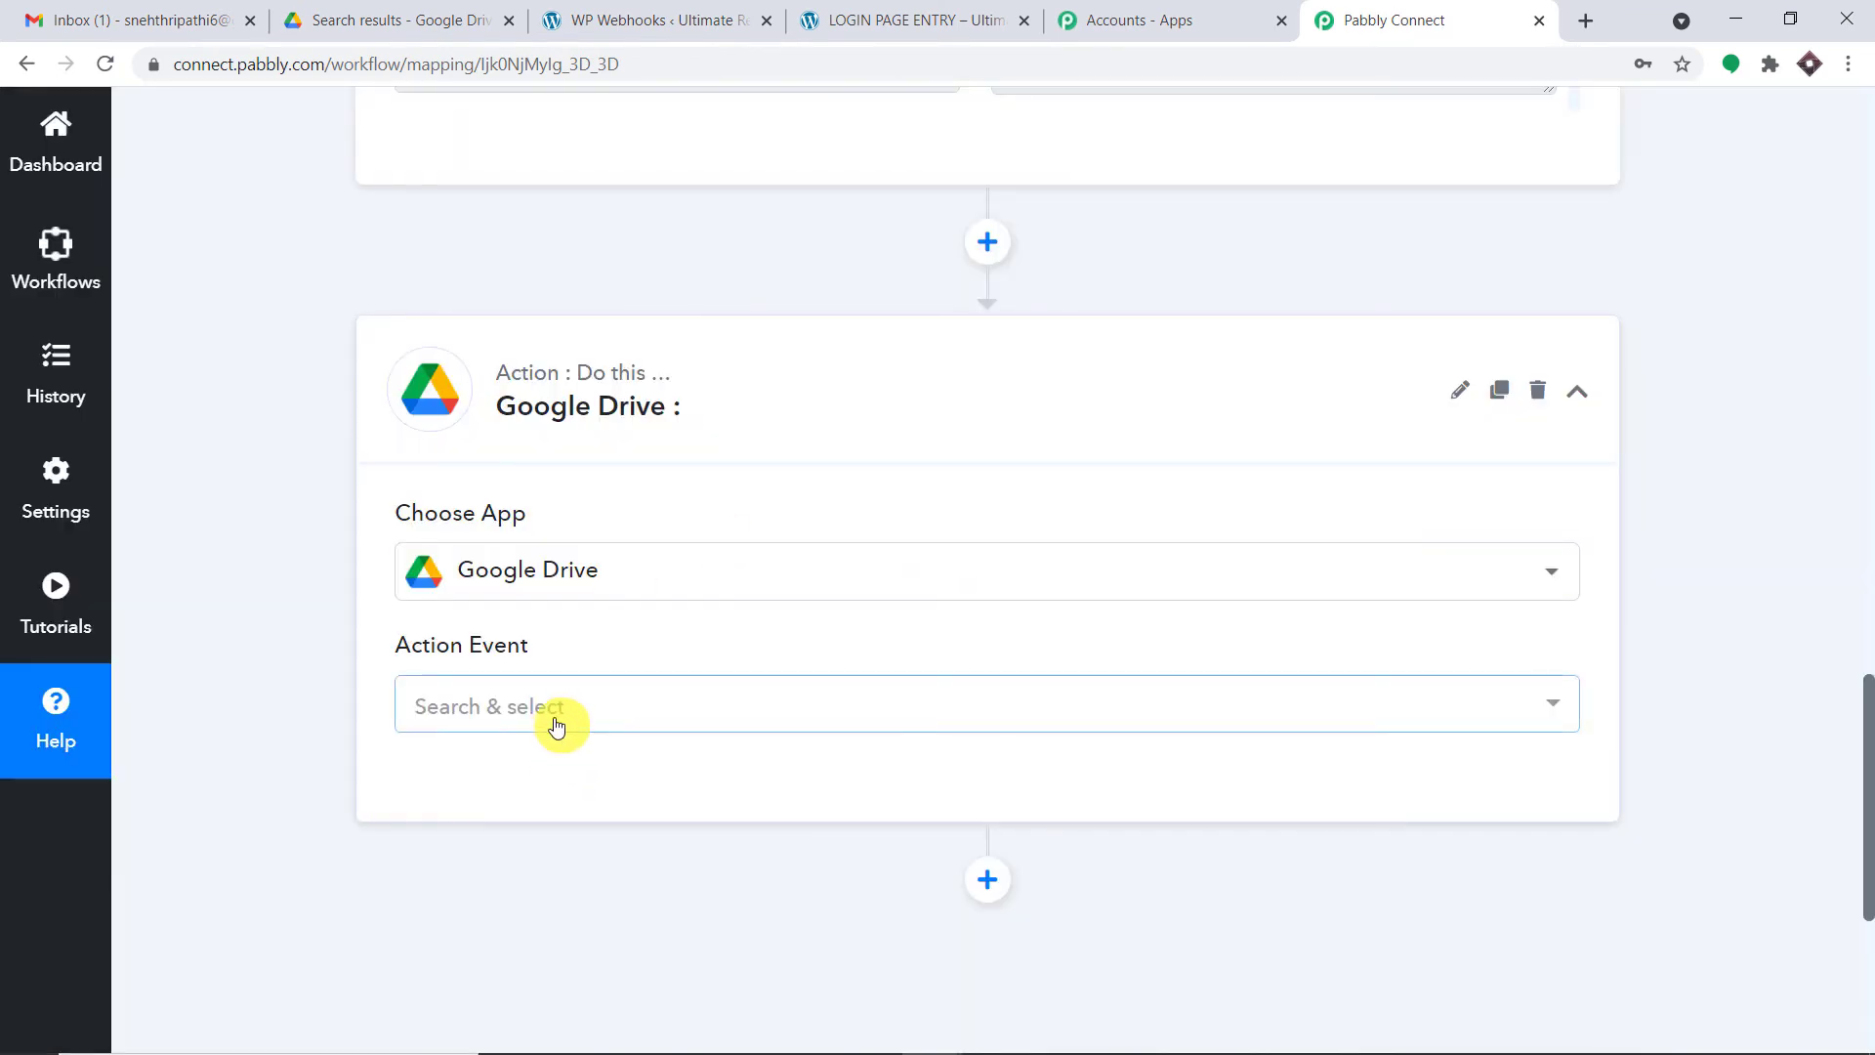
- Choose Share a File as the Google Drive action event
click(556, 716)
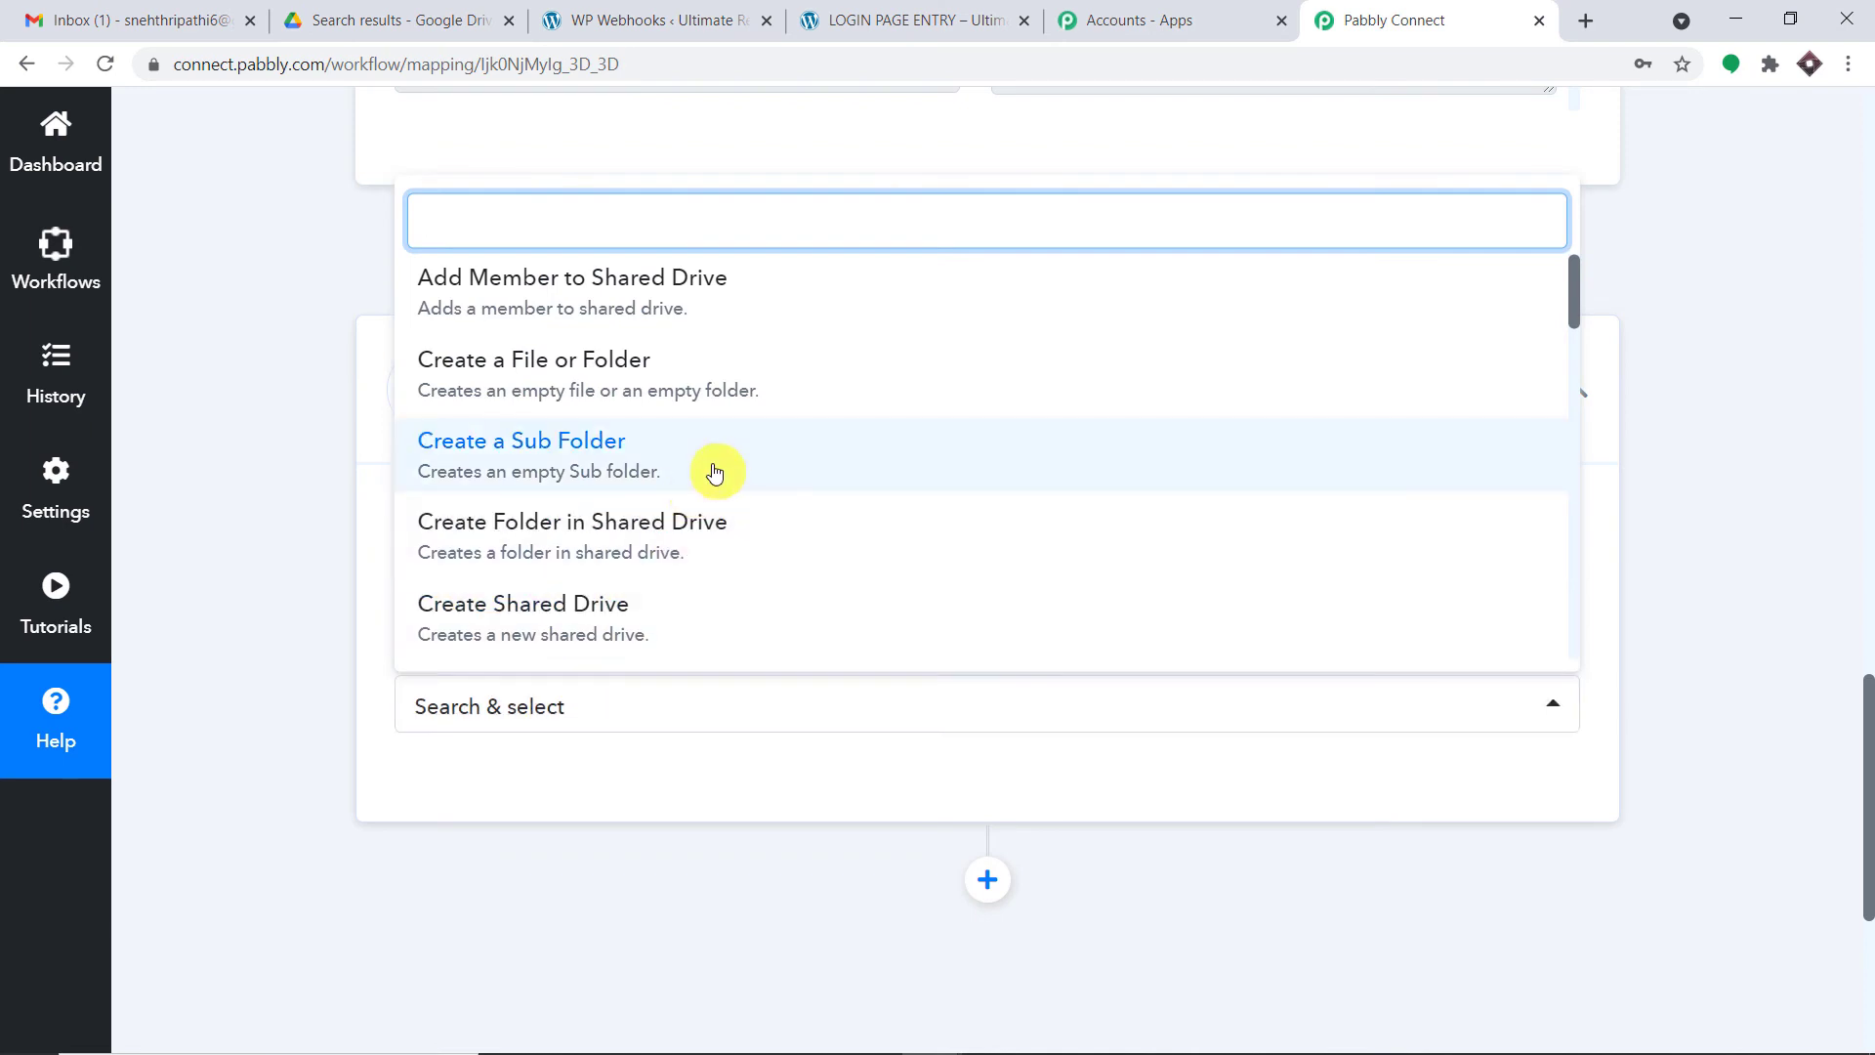
scroll(714, 469, down, 10)
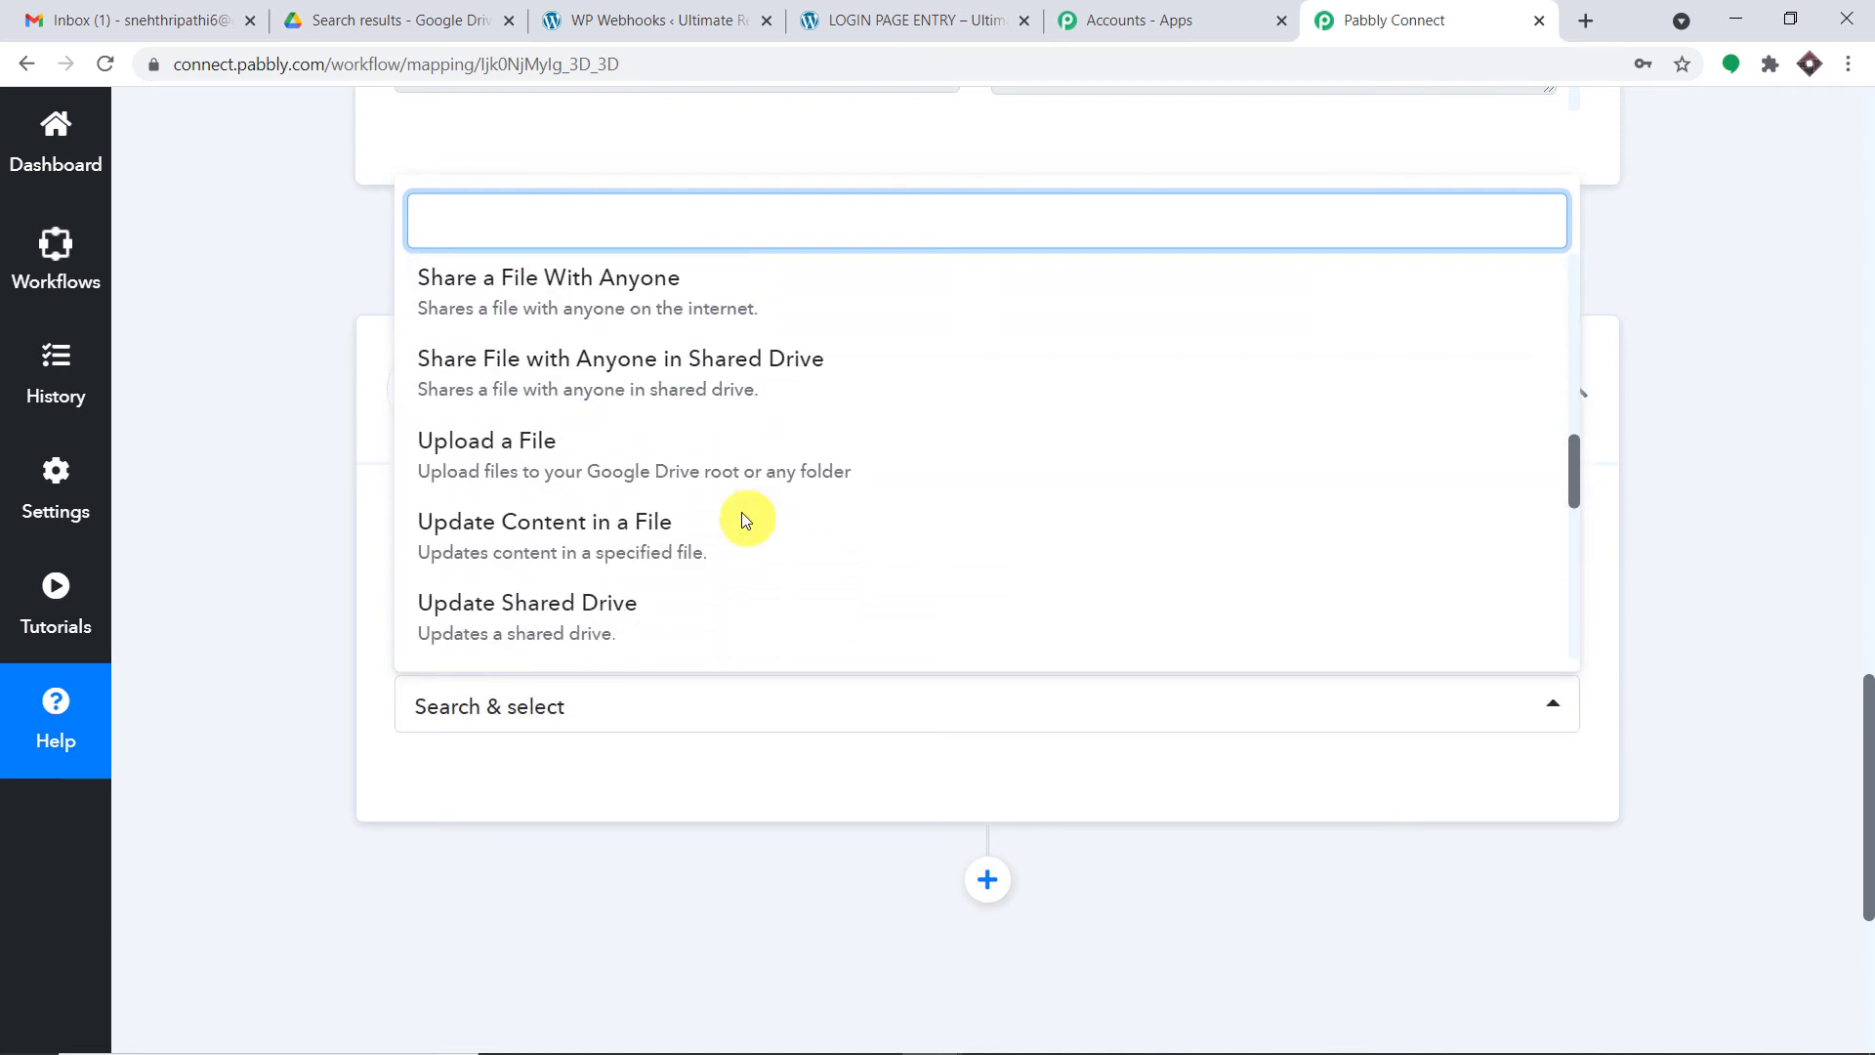
scroll(742, 519, down, 8)
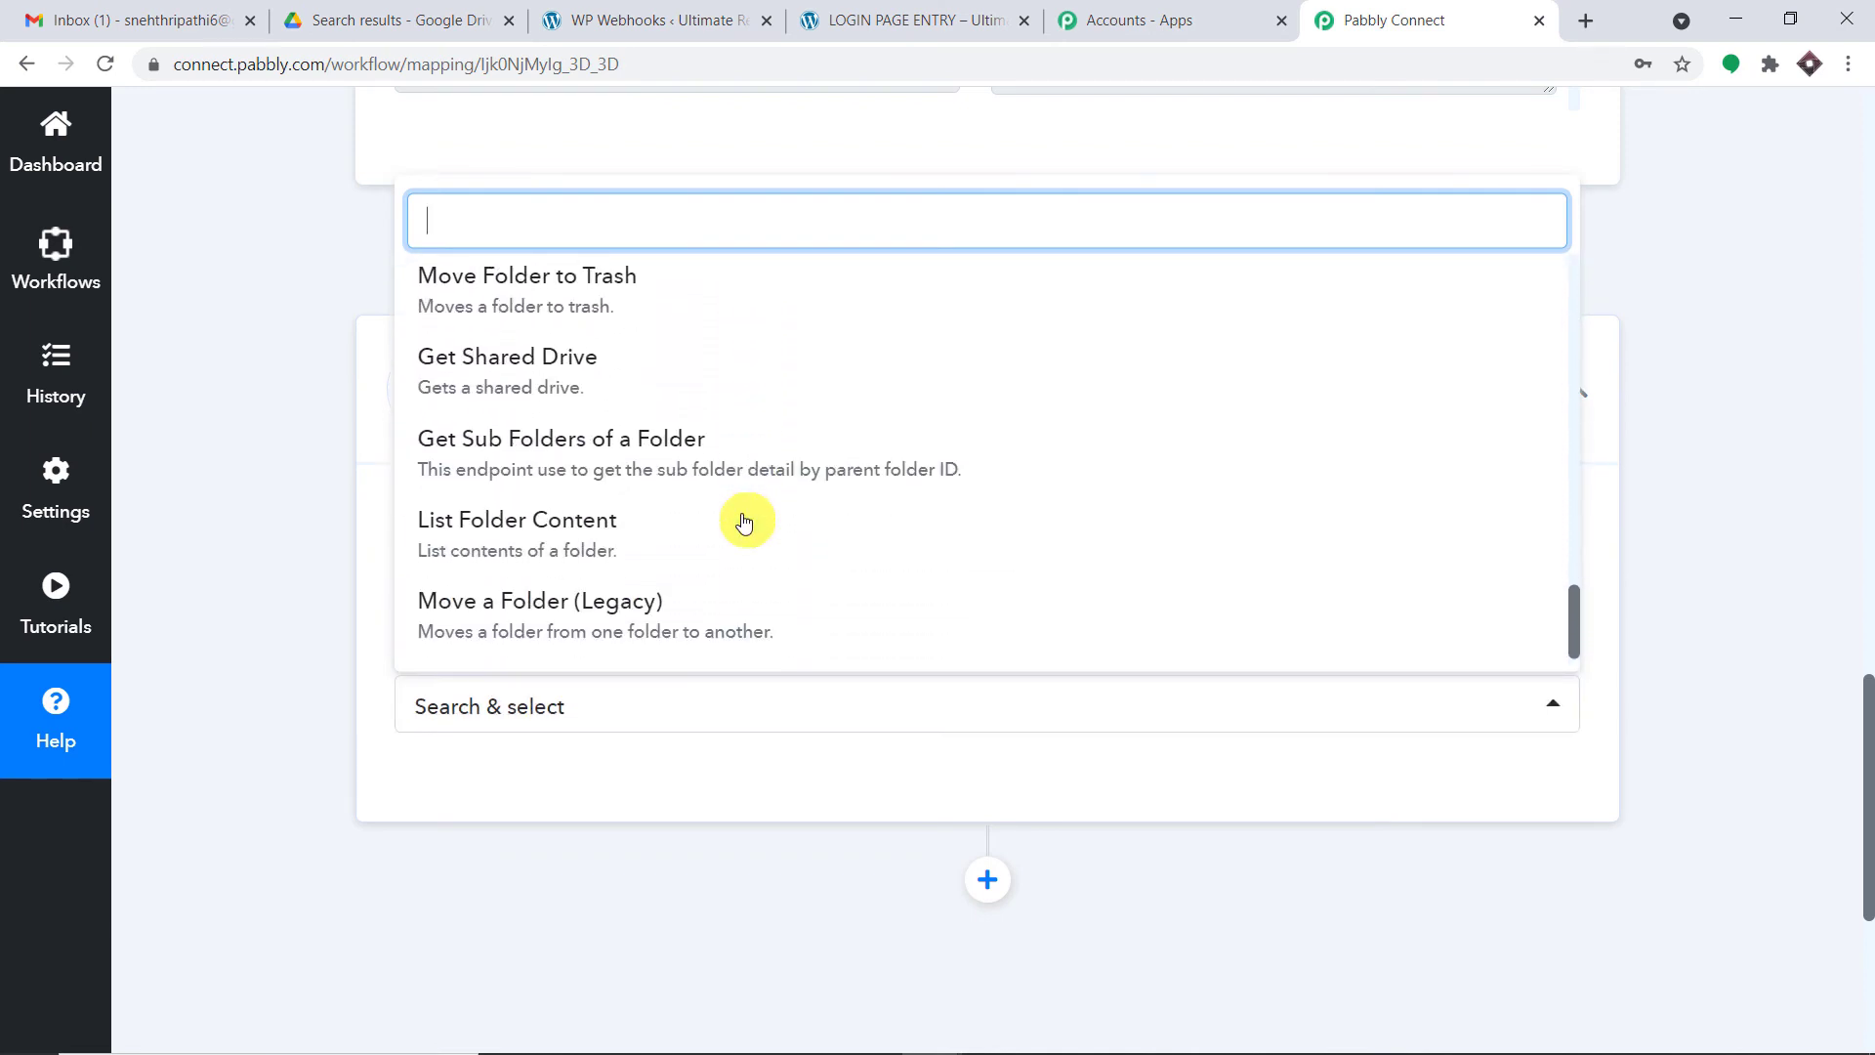
scroll(743, 520, up, 8)
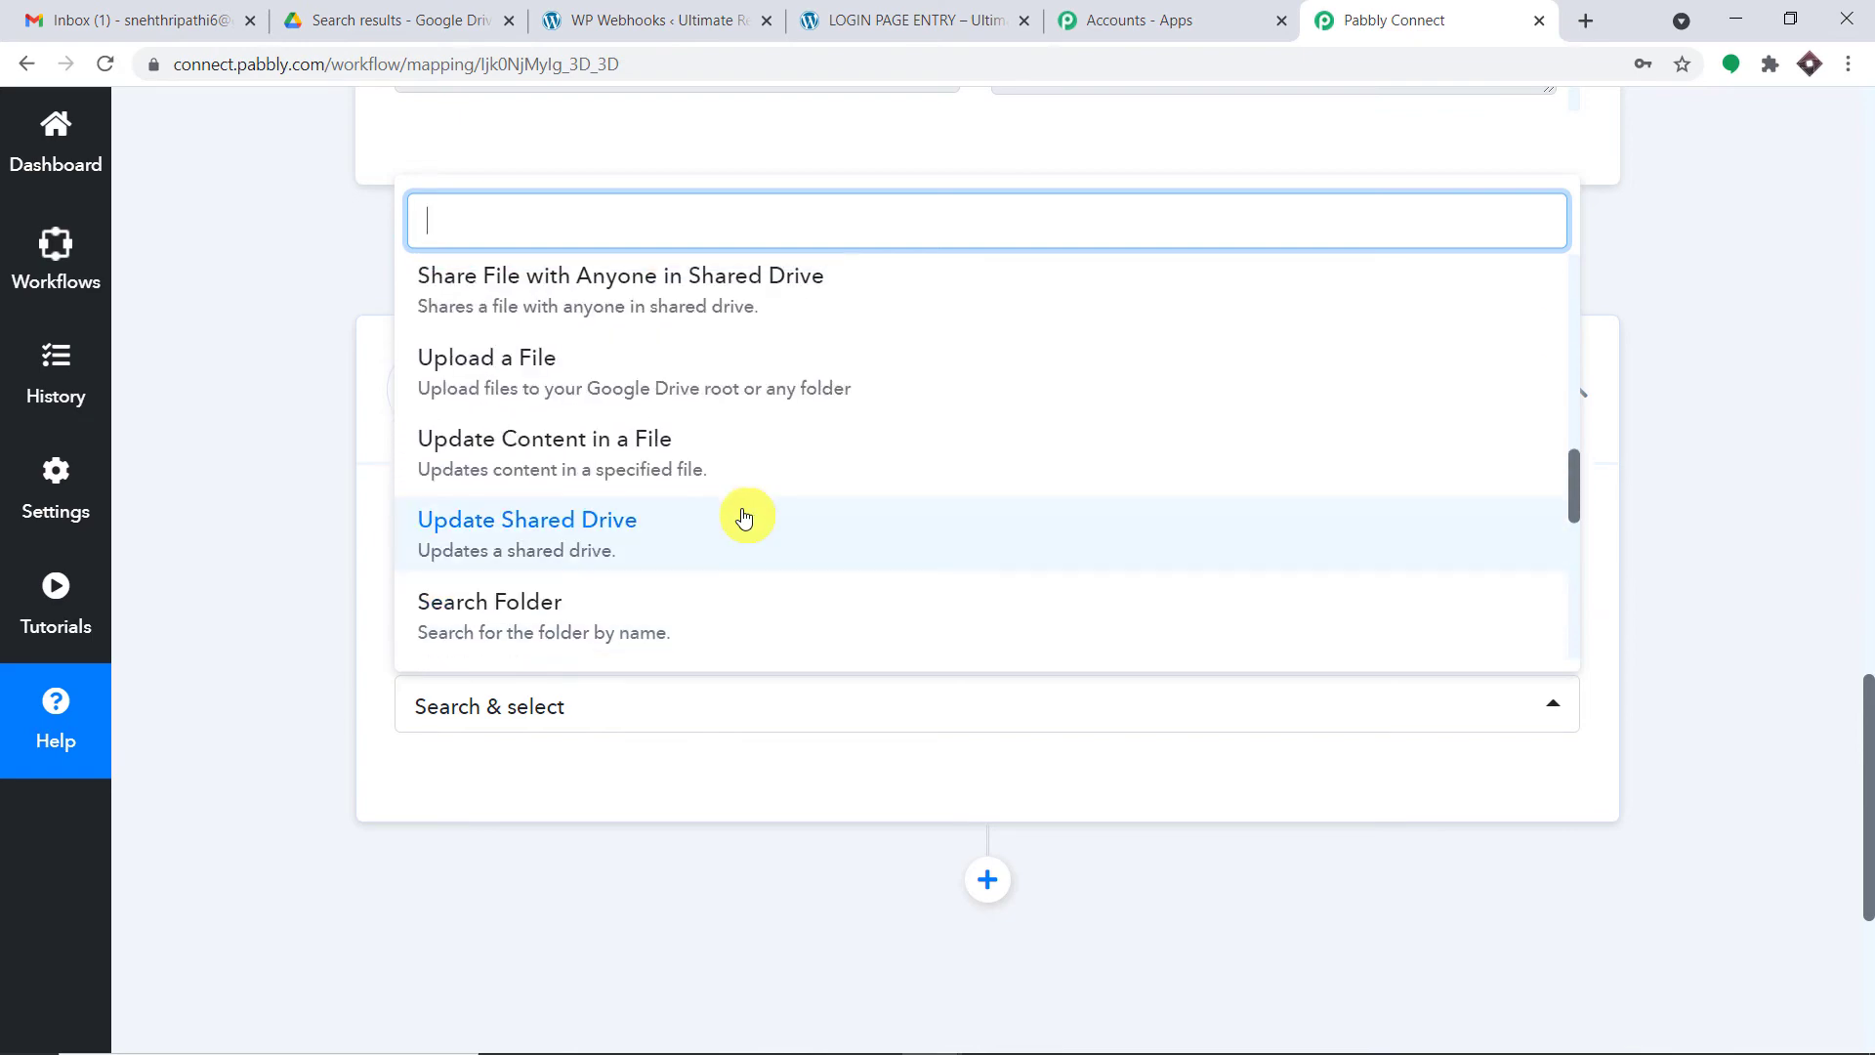
scroll(732, 518, up, 4)
click(724, 427)
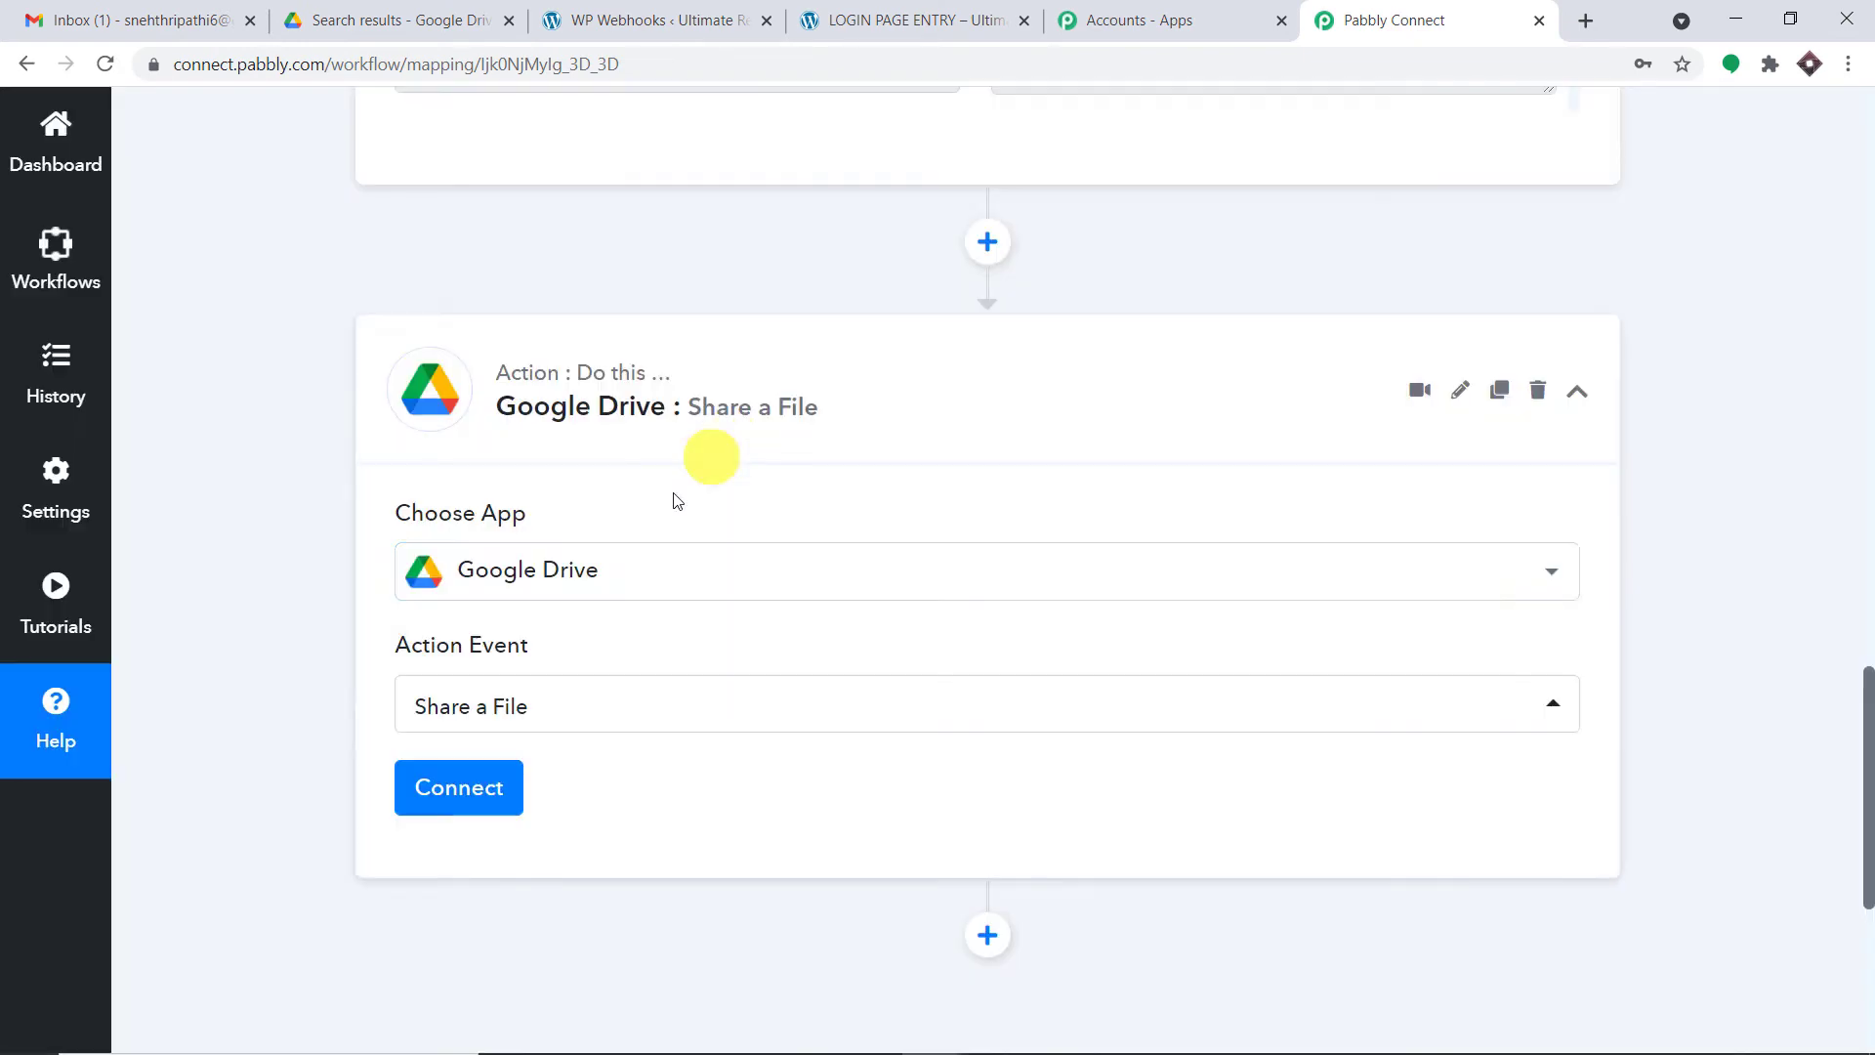
click(467, 785)
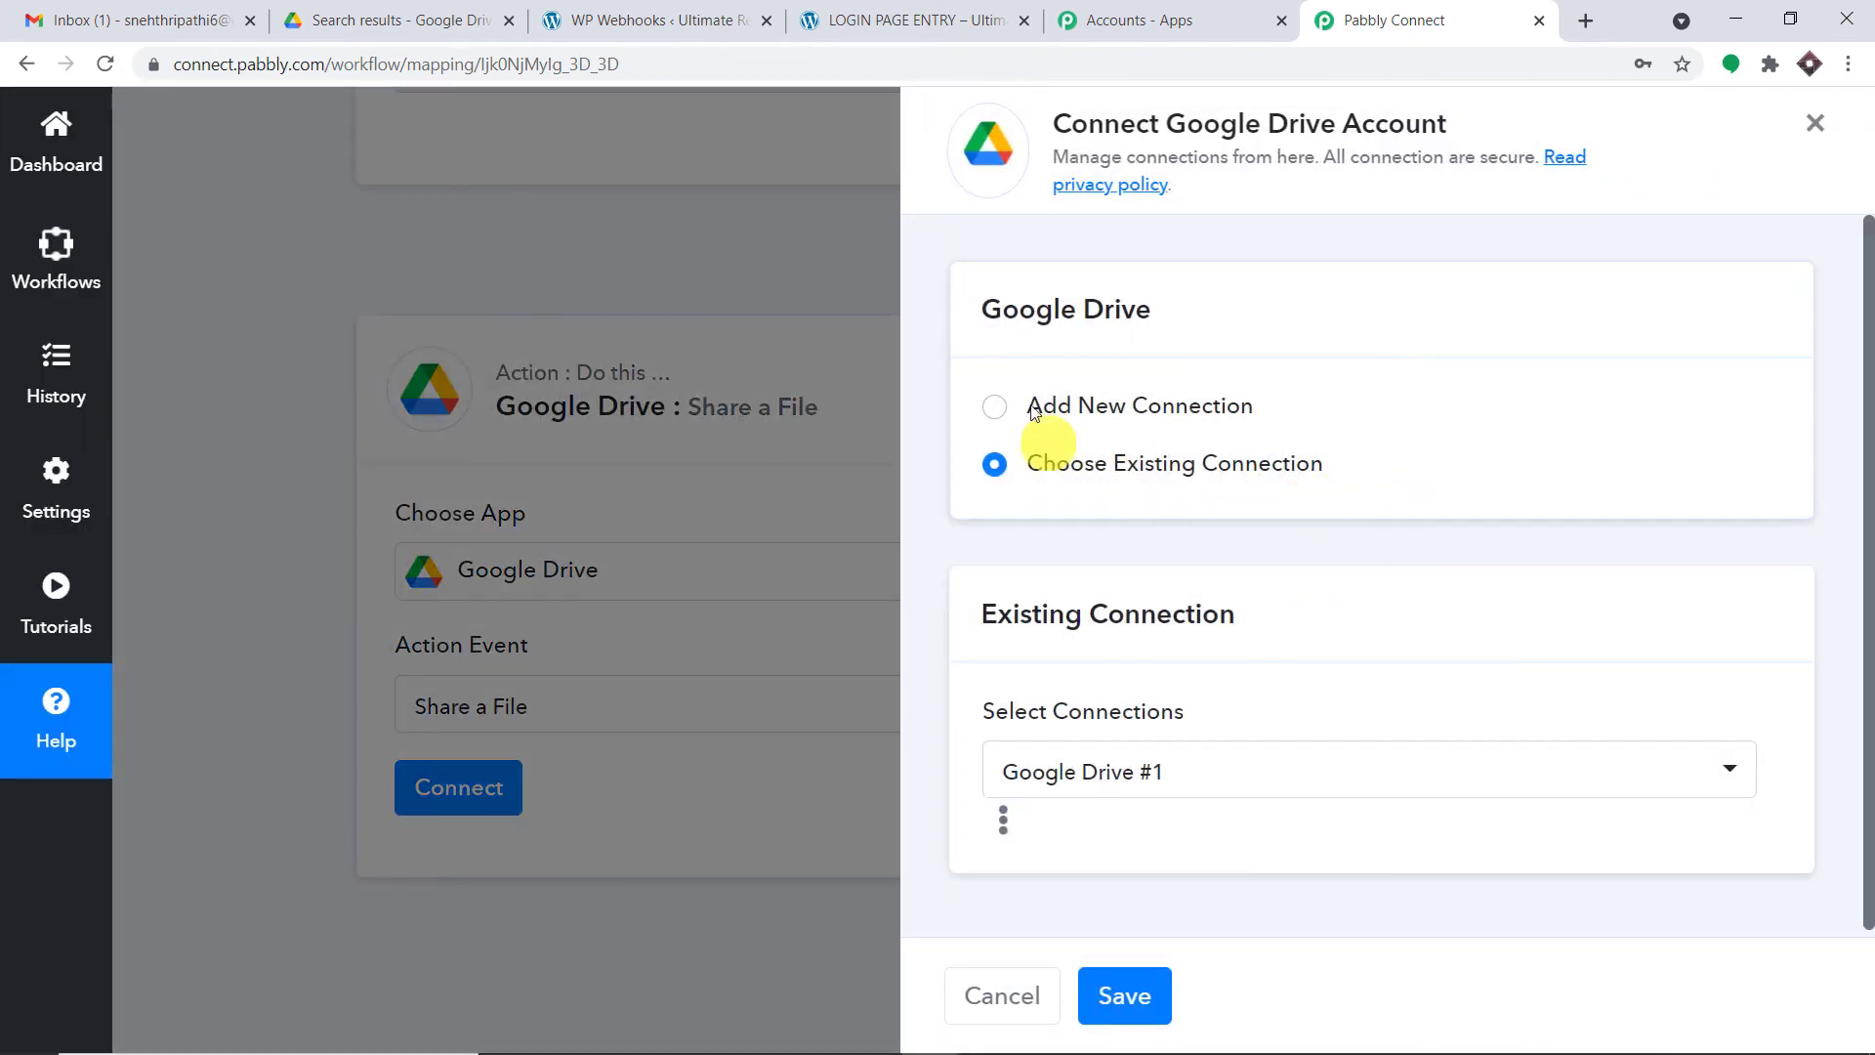
- Add a new Google Drive connection, signing in with the first Google account and allowing Drive access
click(1035, 407)
click(1133, 728)
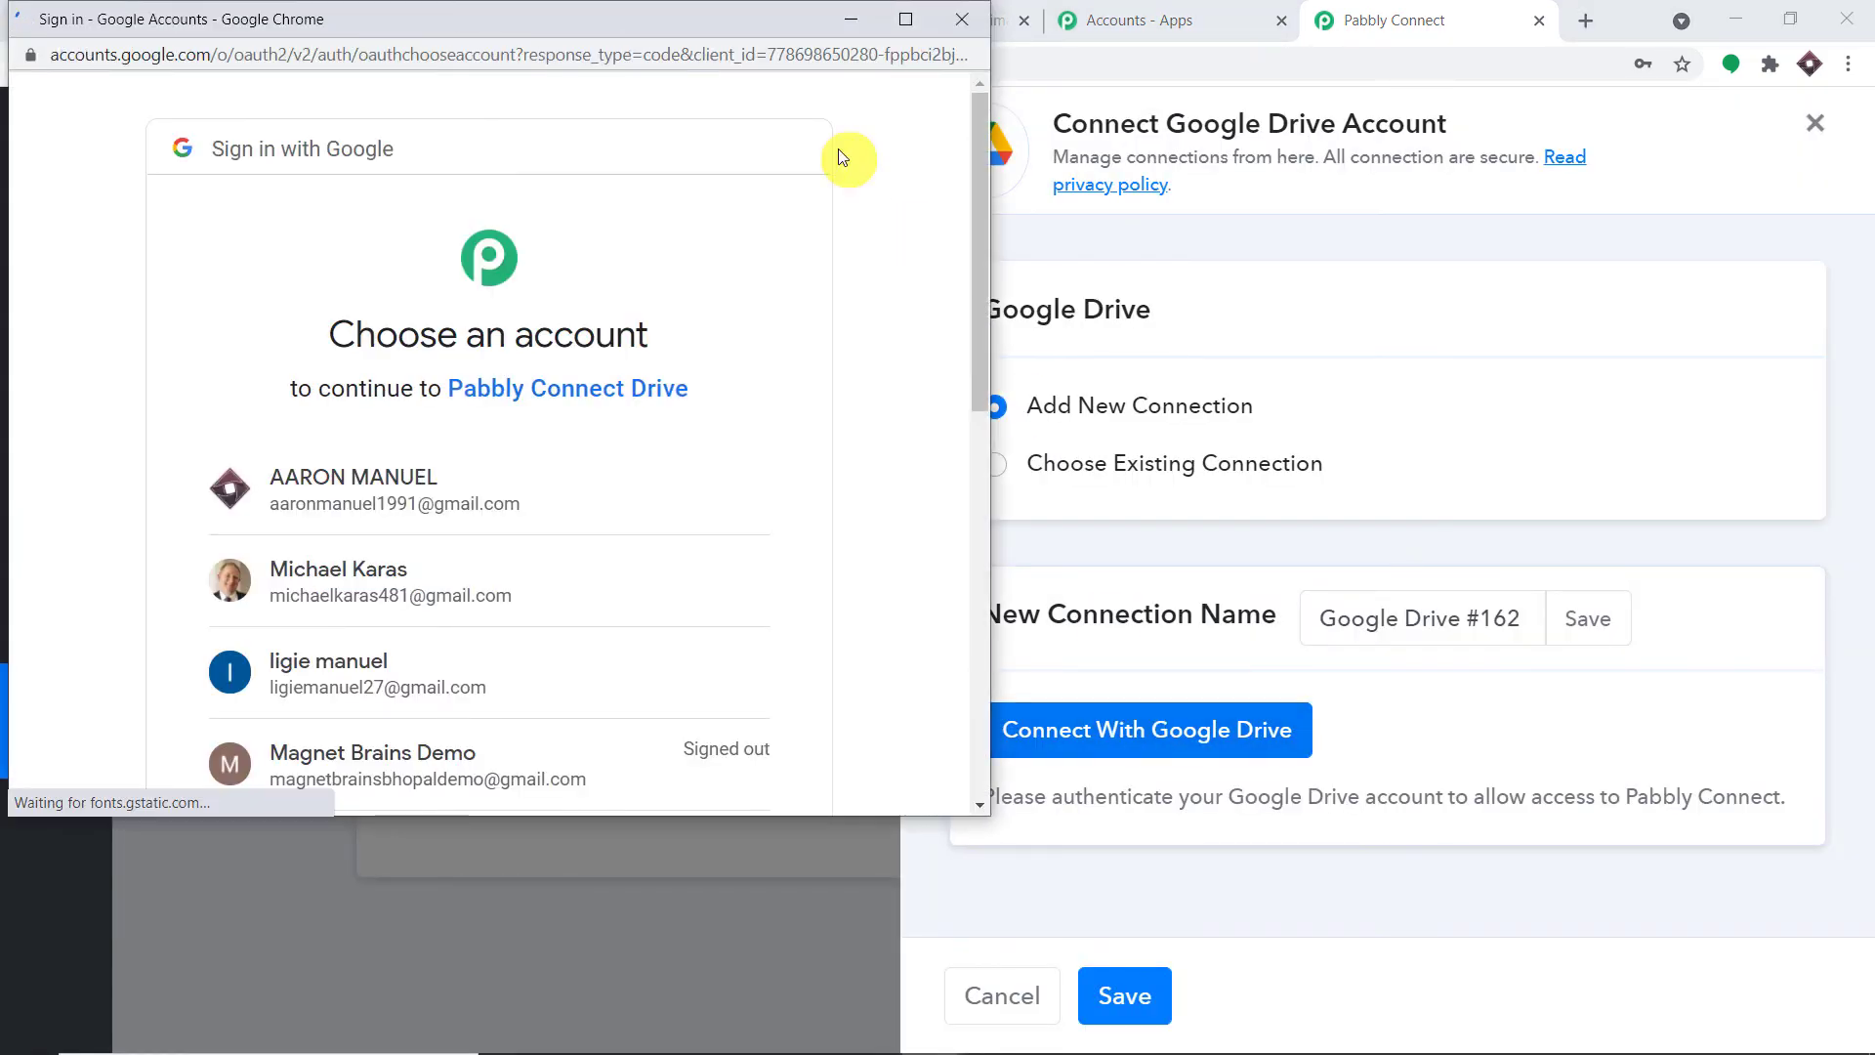
drag(665, 16, 1427, 114)
scroll(1436, 473, down, 5)
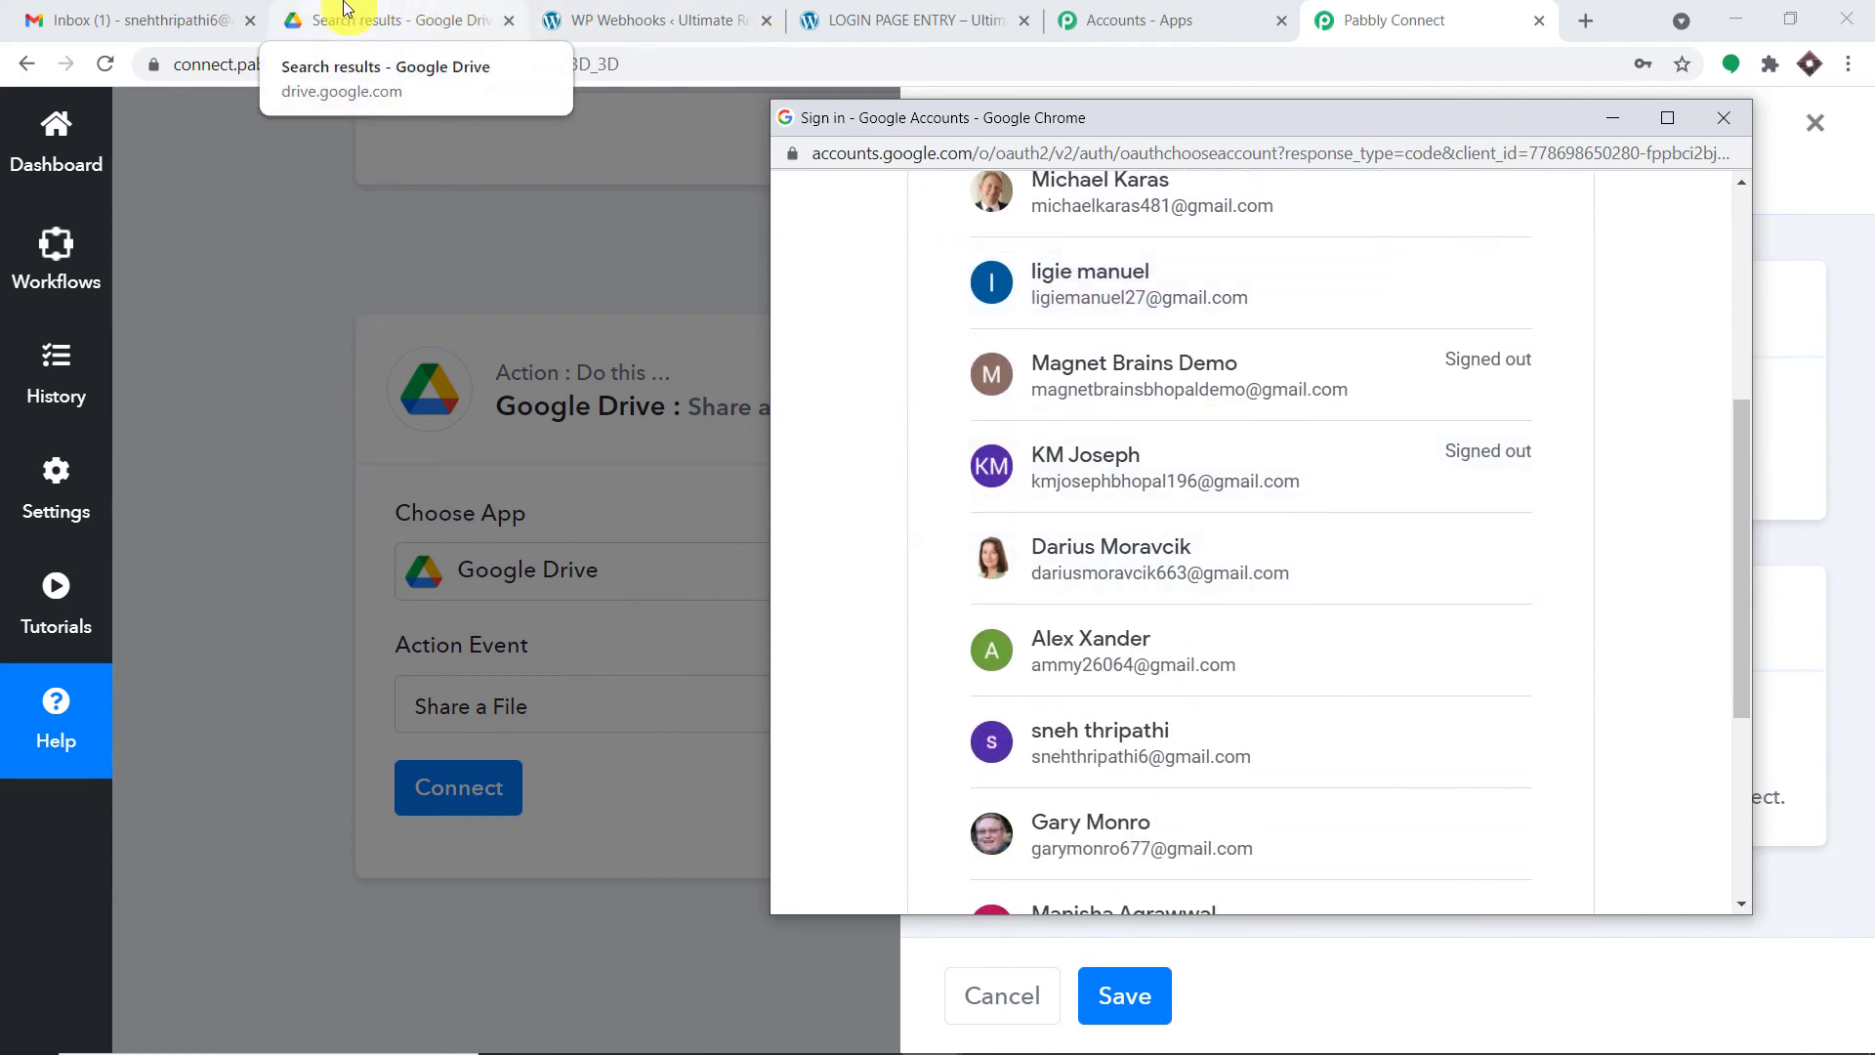
scroll(1318, 566, up, 5)
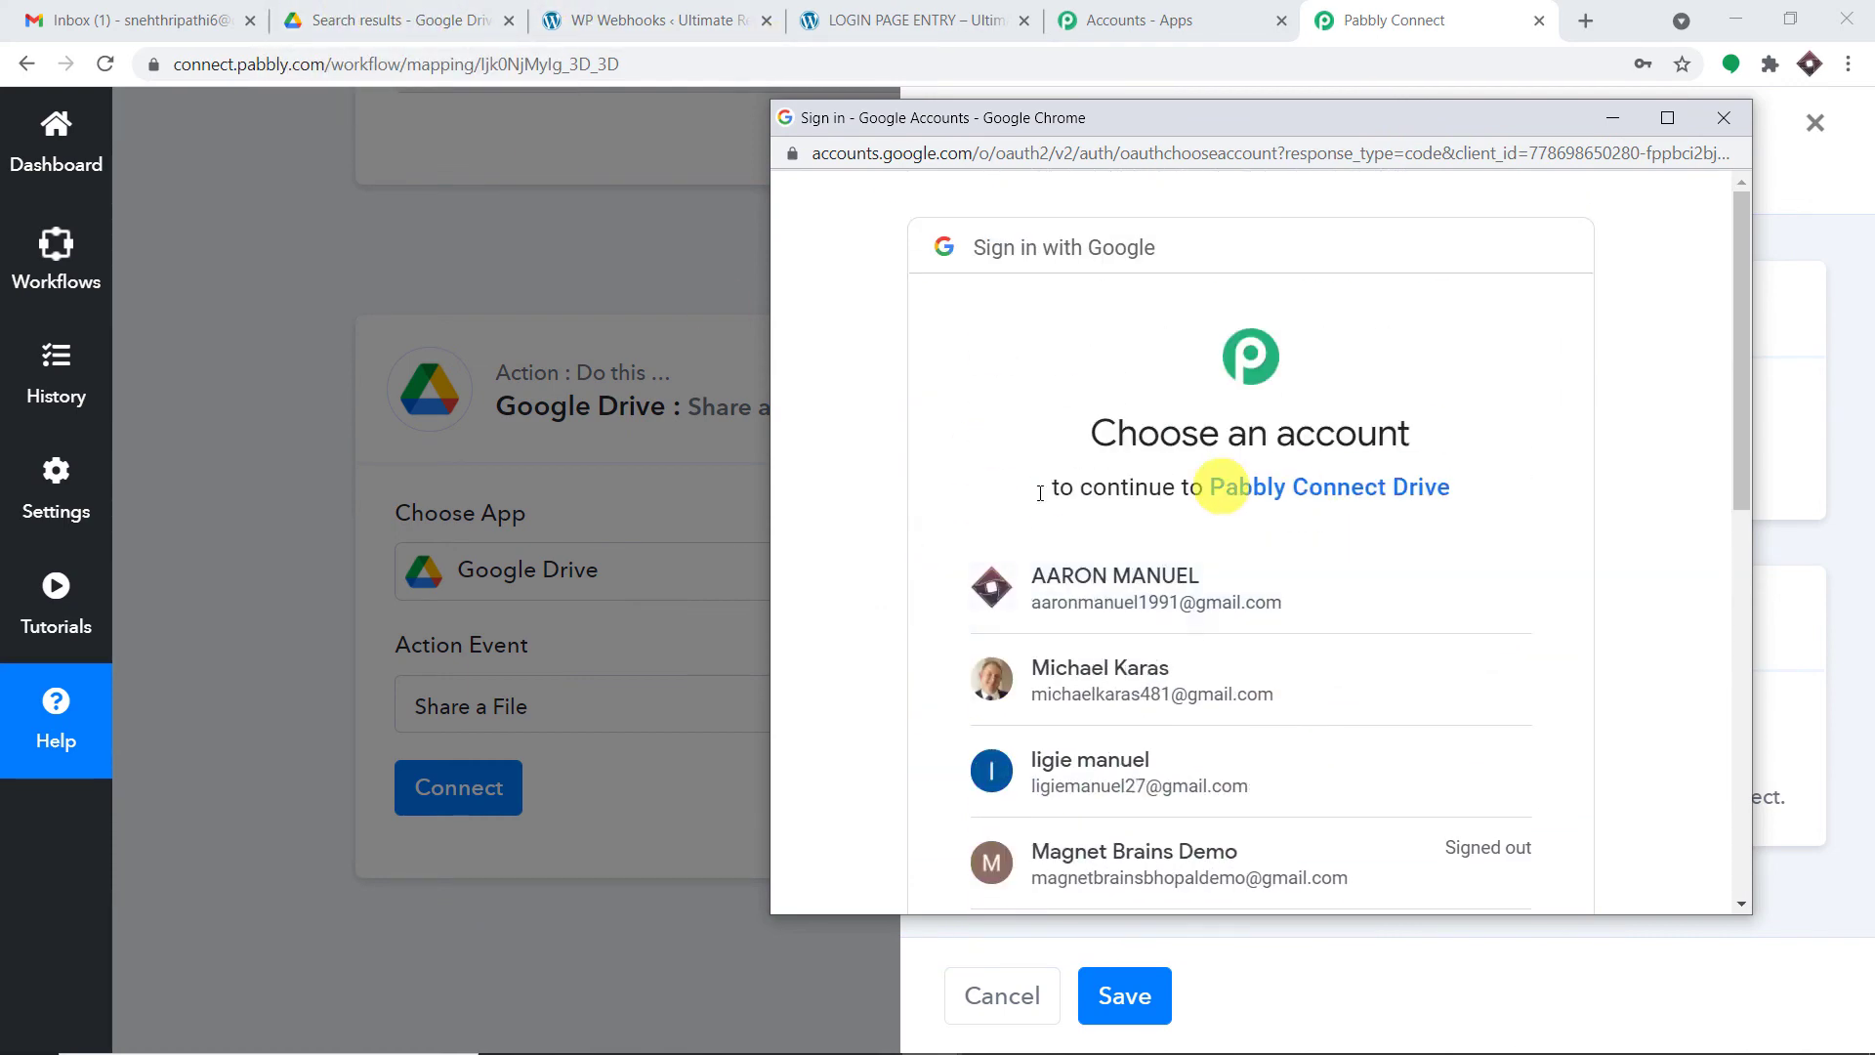
click(1241, 606)
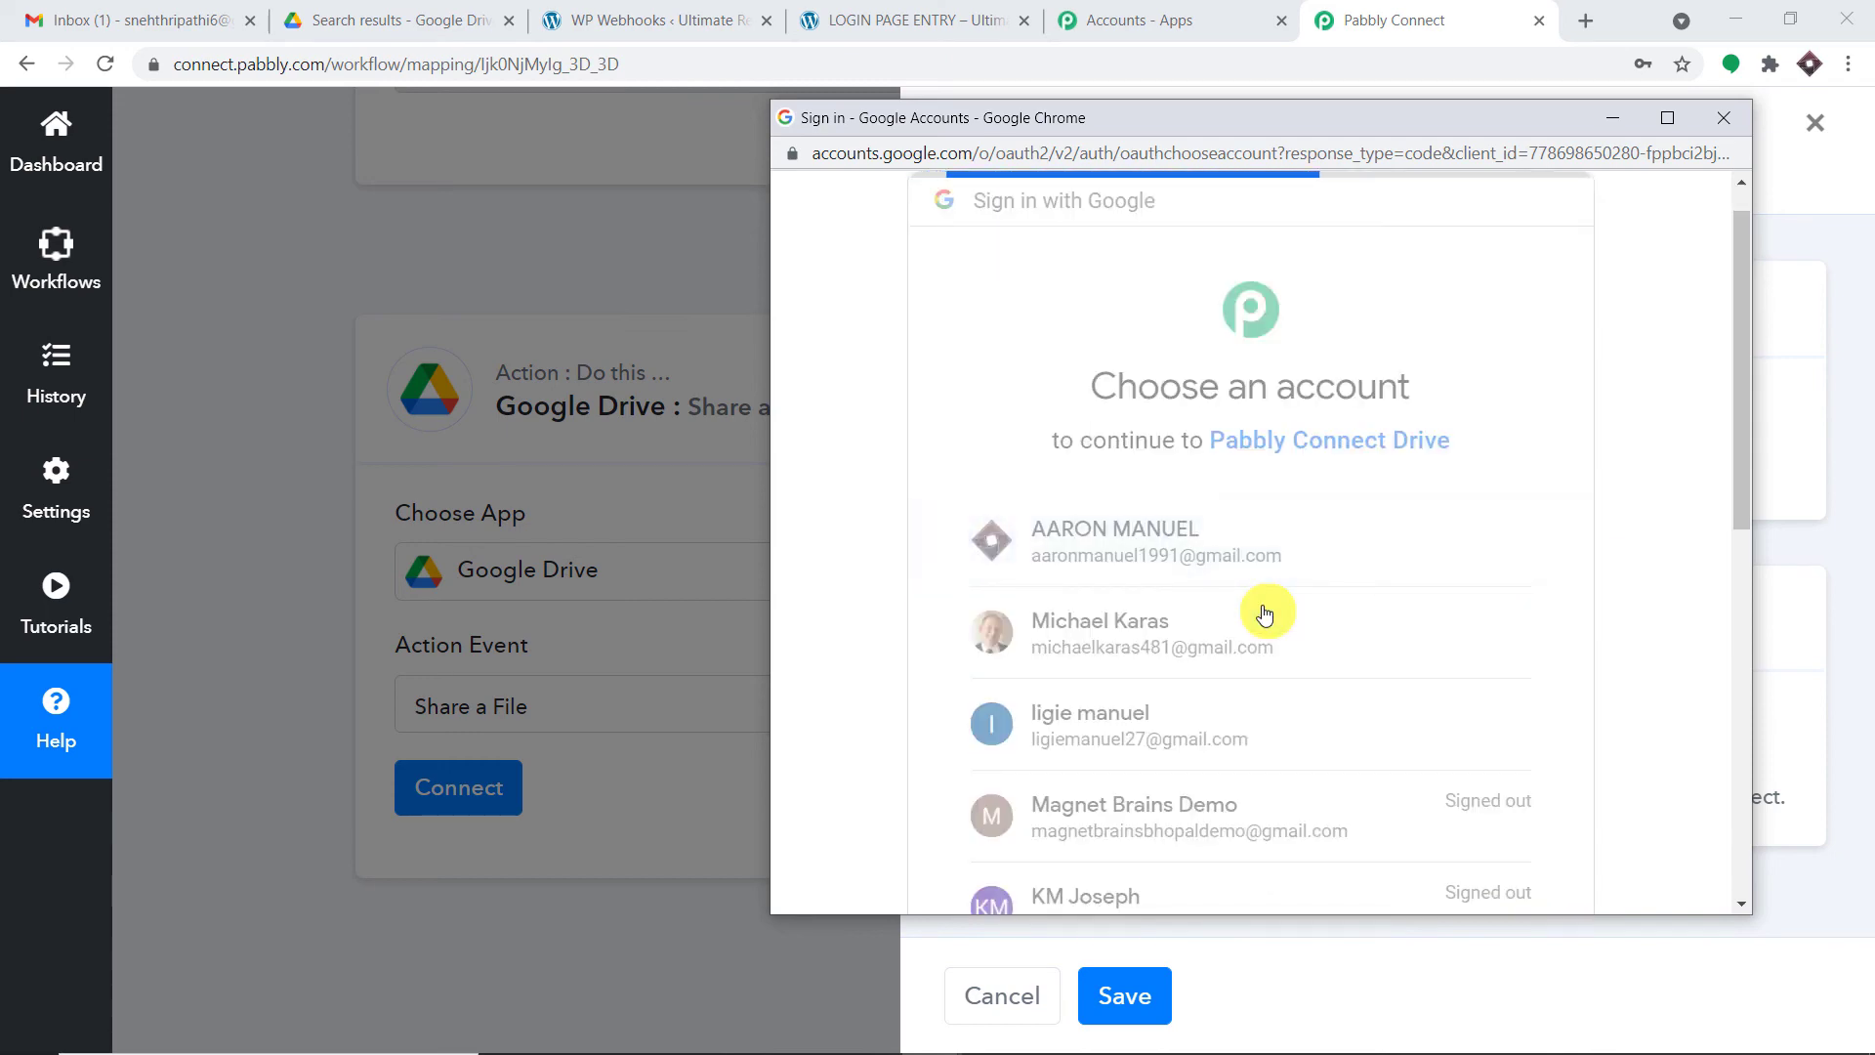
scroll(1299, 588, down, 4)
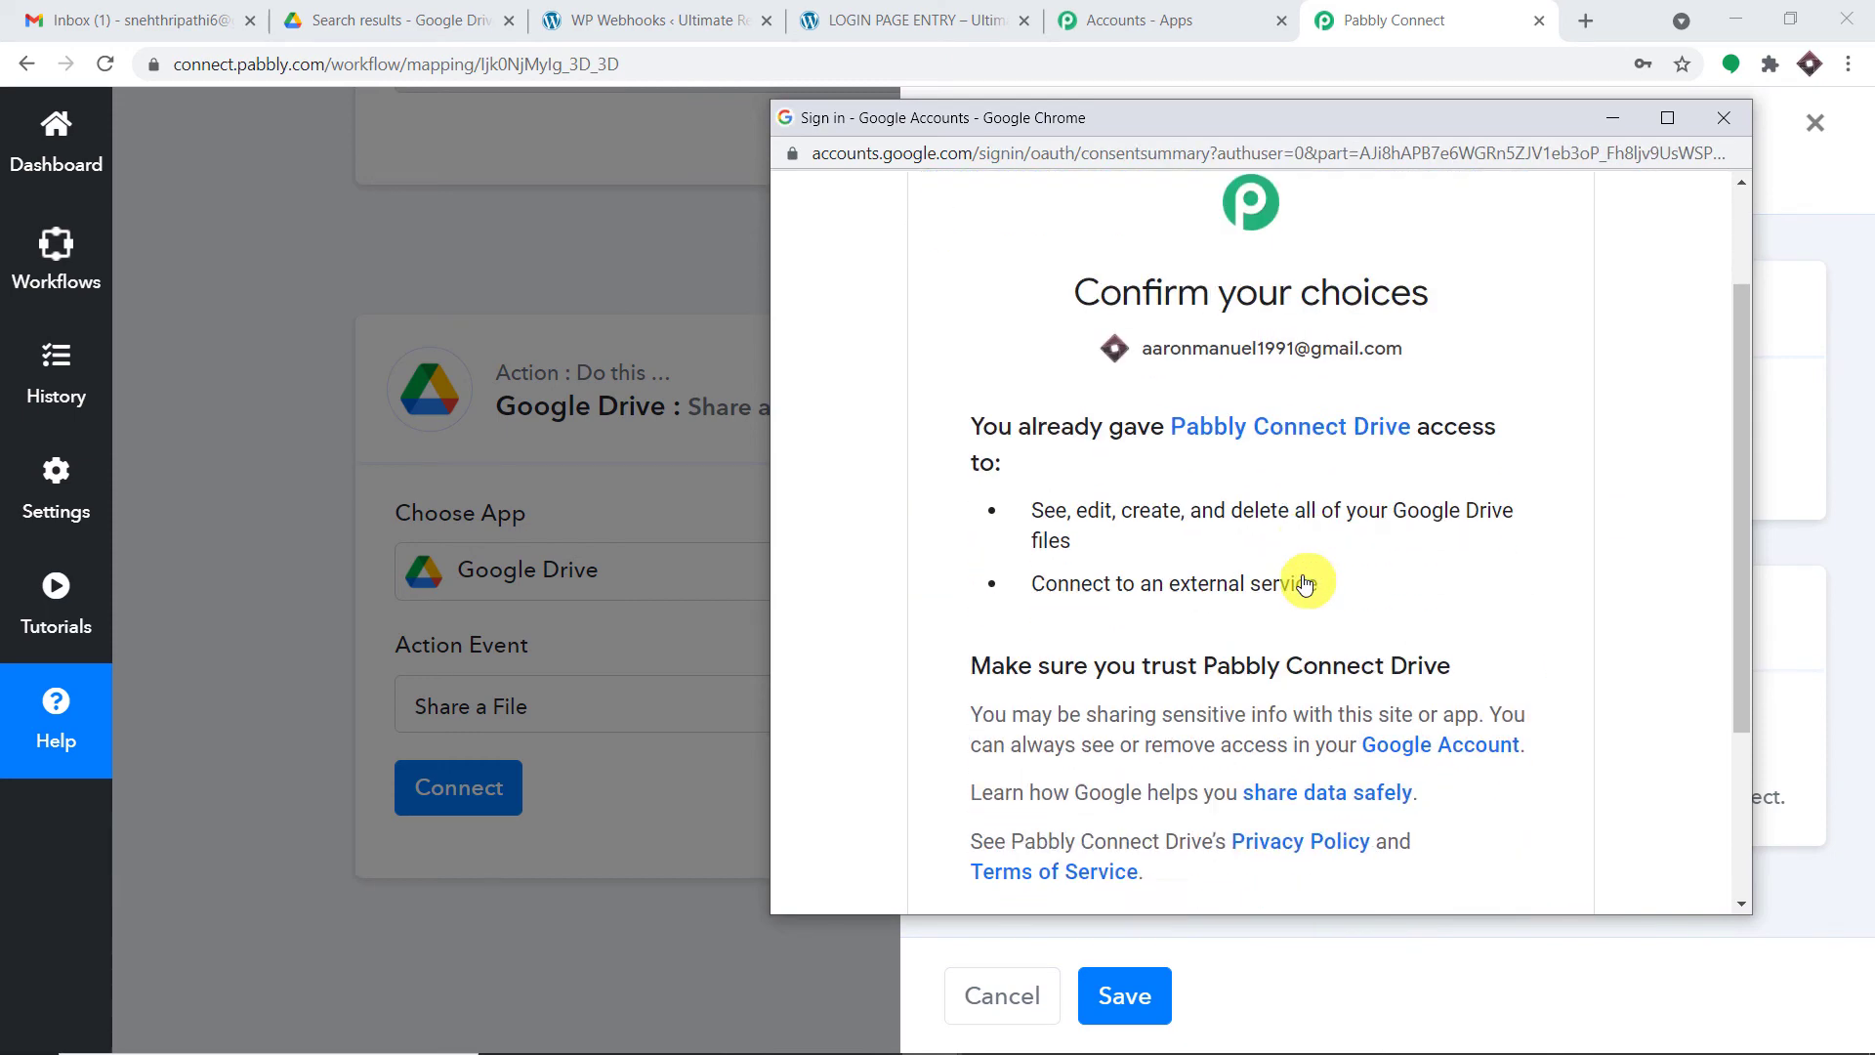
click(1502, 704)
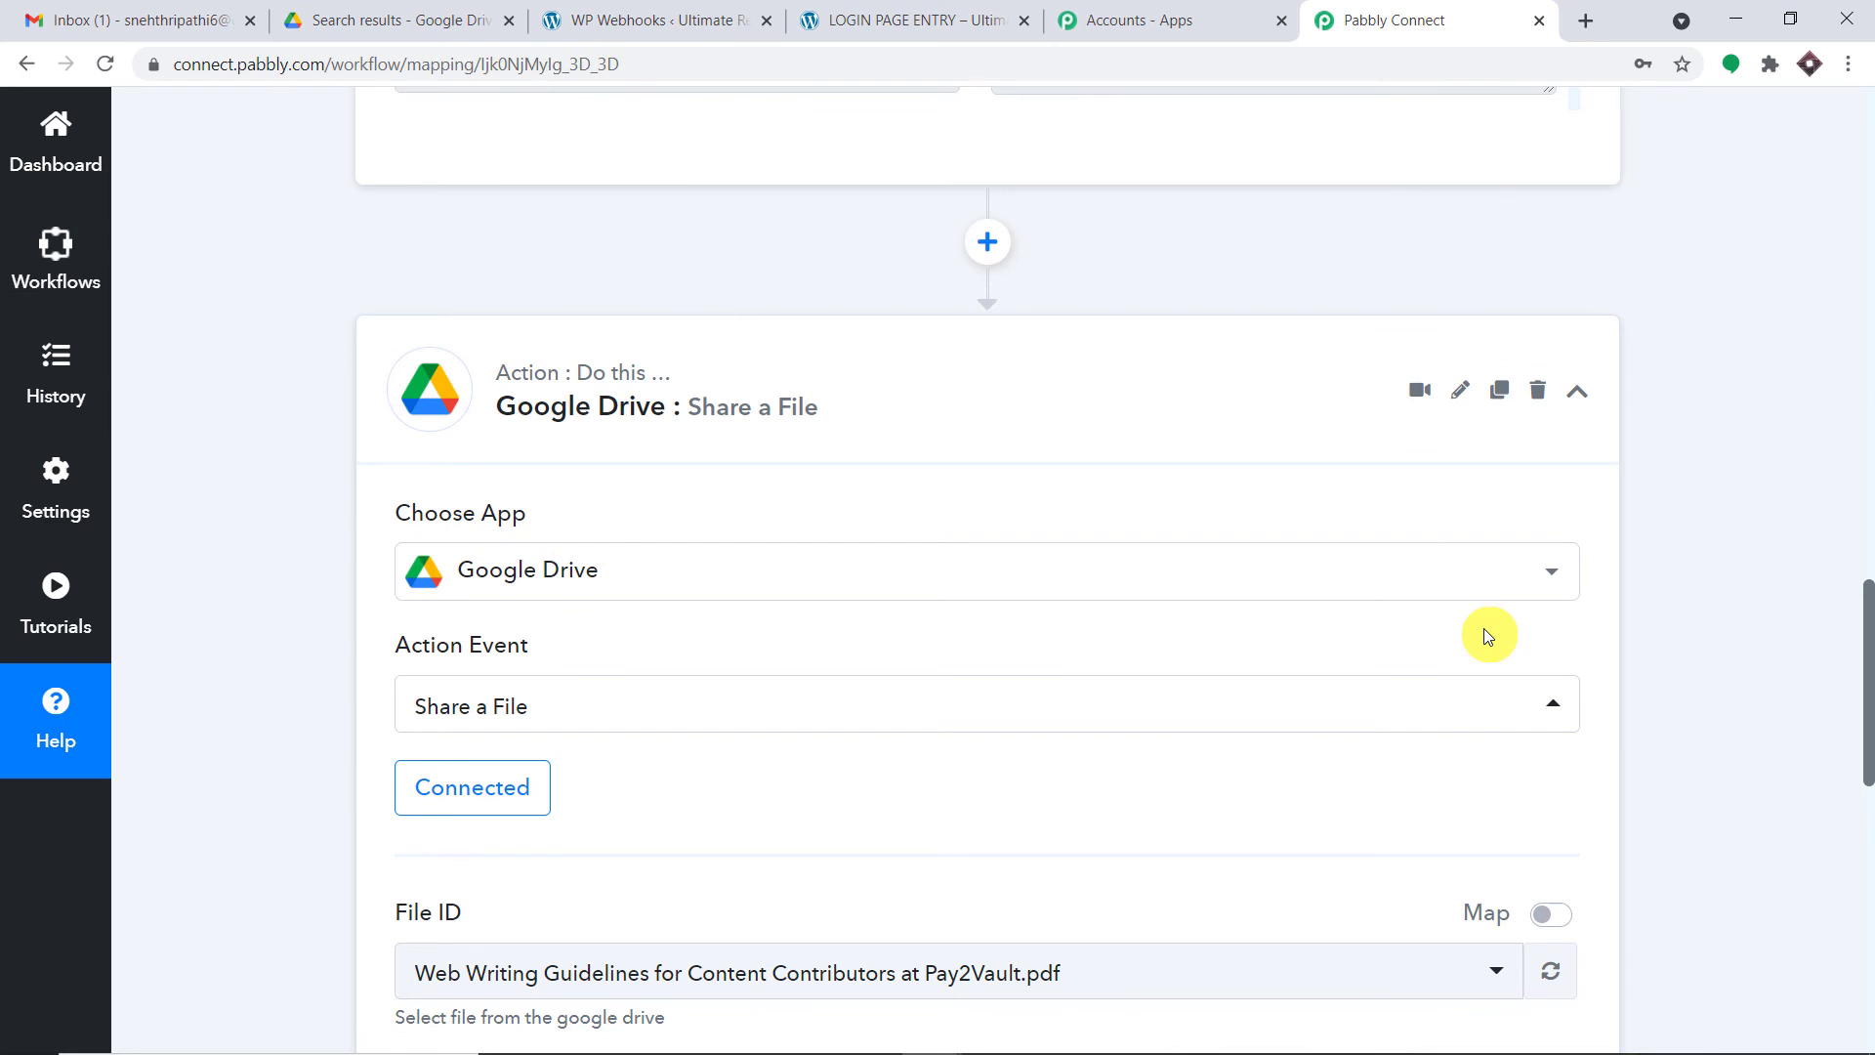
- Open the File ID dropdown and browse the list of Drive files
scroll(1484, 629, down, 6)
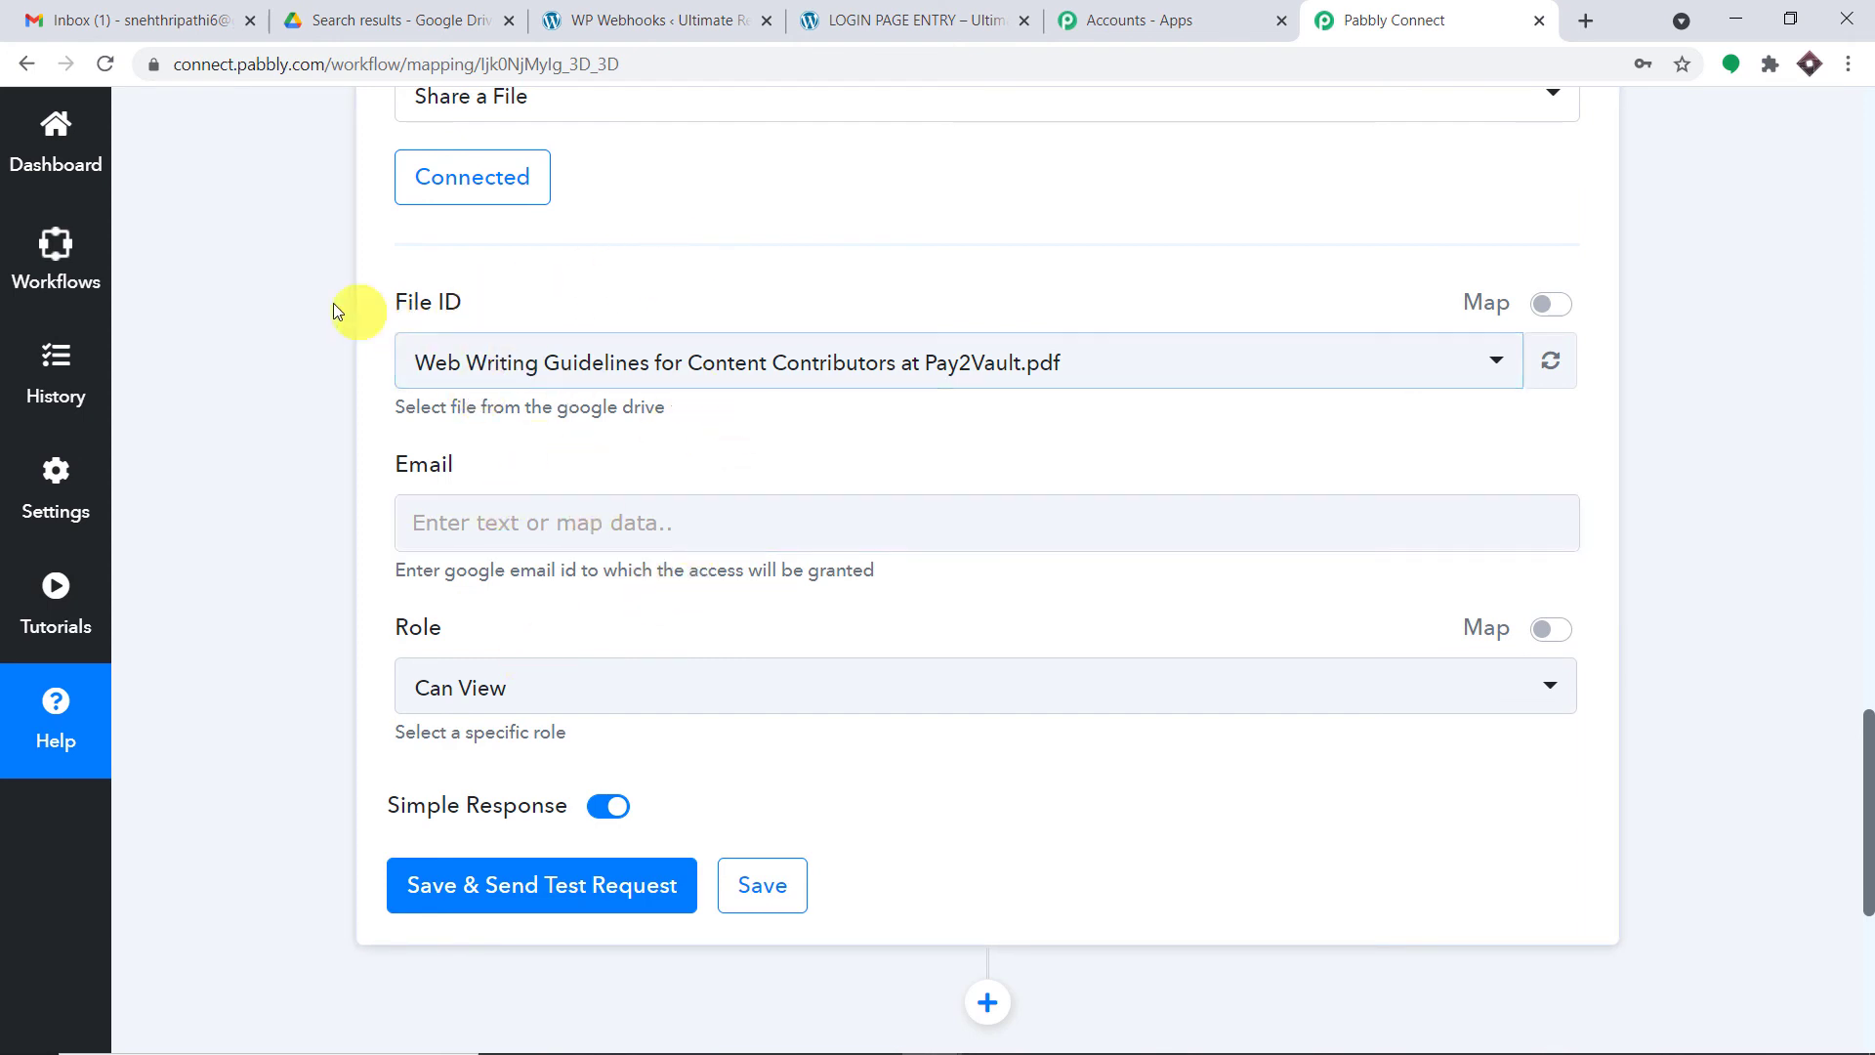
click(695, 377)
click(696, 377)
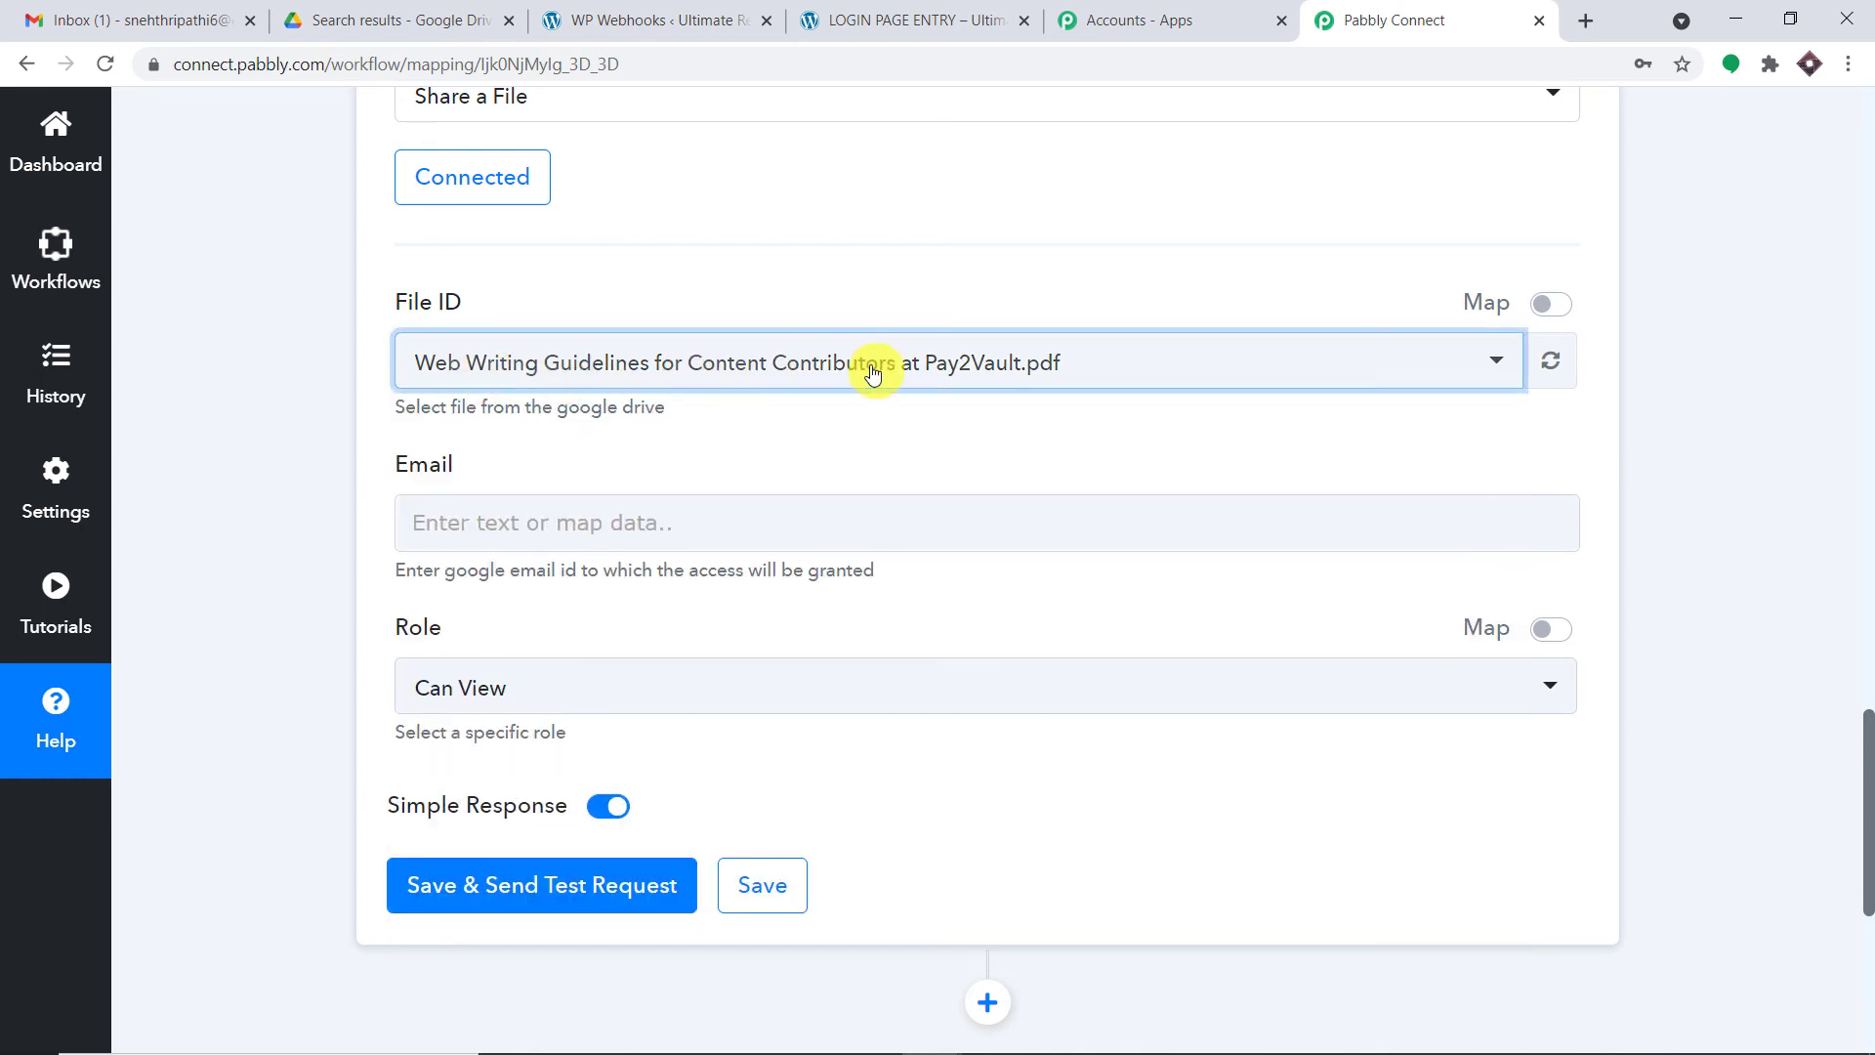
click(1077, 375)
scroll(753, 566, down, 10)
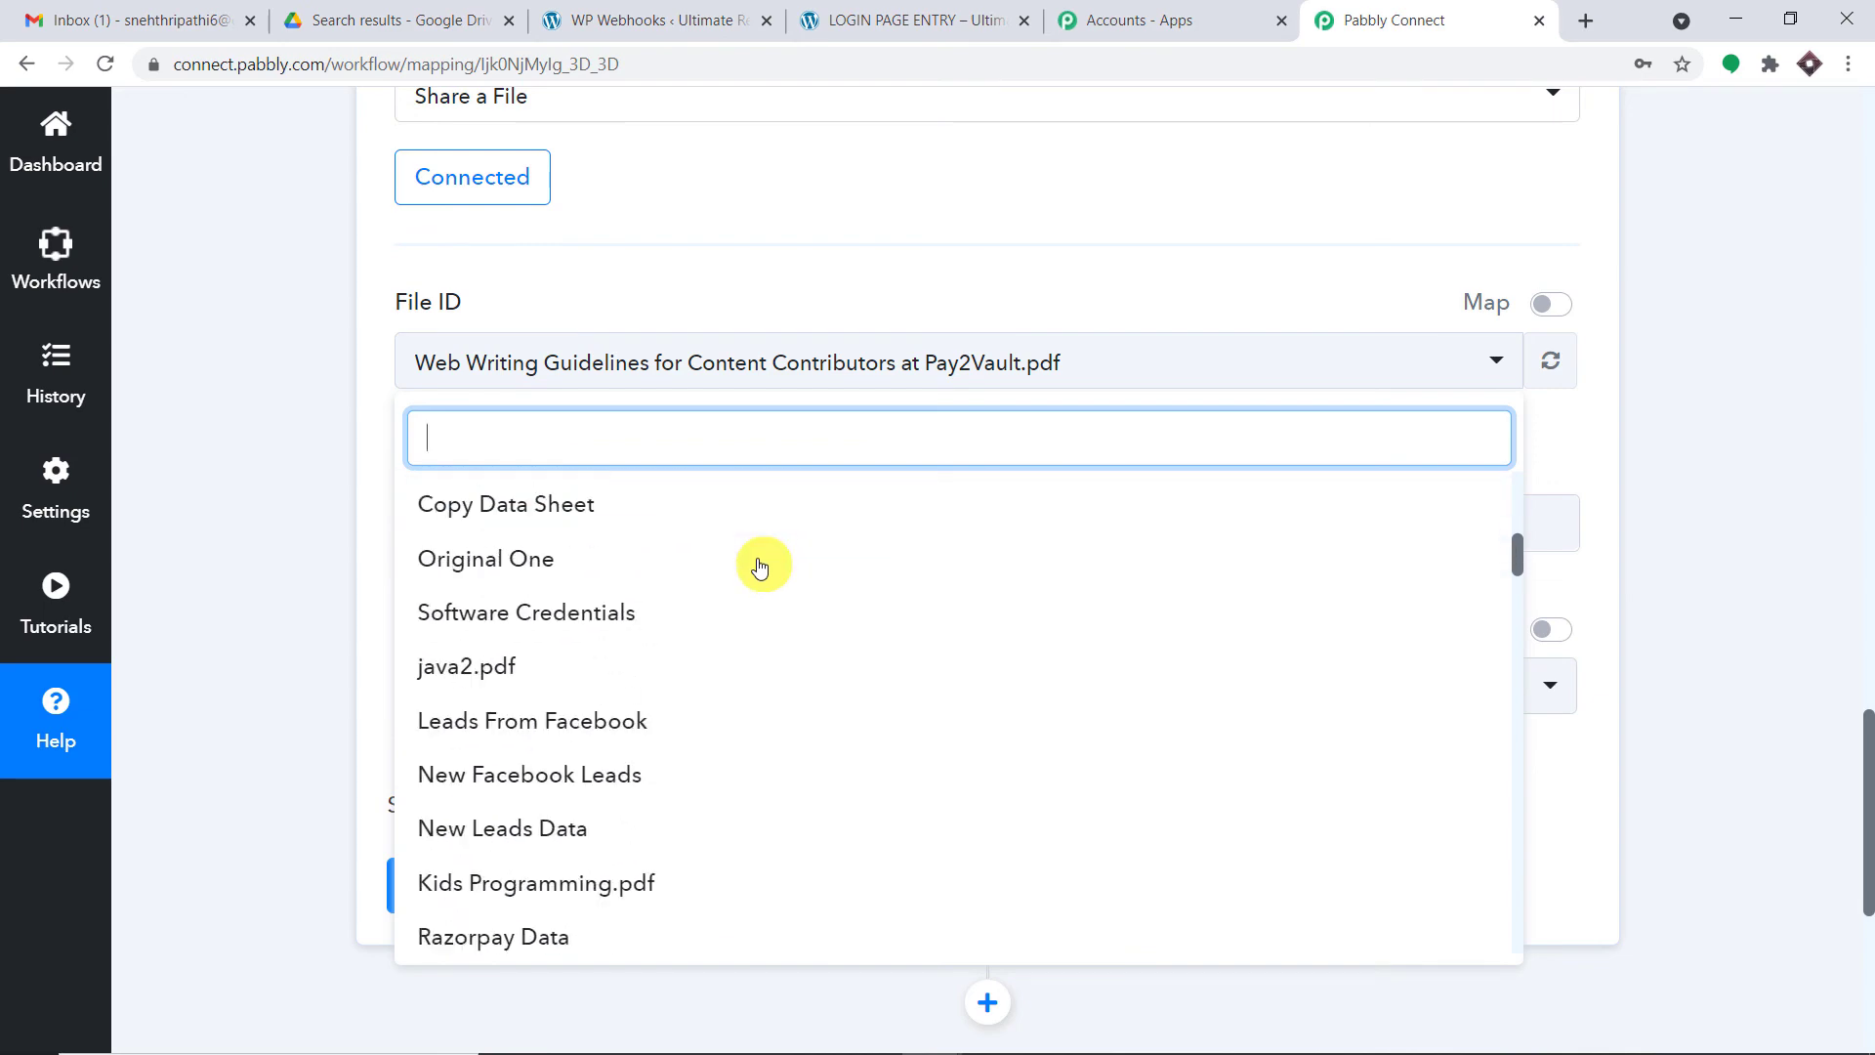
scroll(744, 576, down, 15)
scroll(766, 644, up, 15)
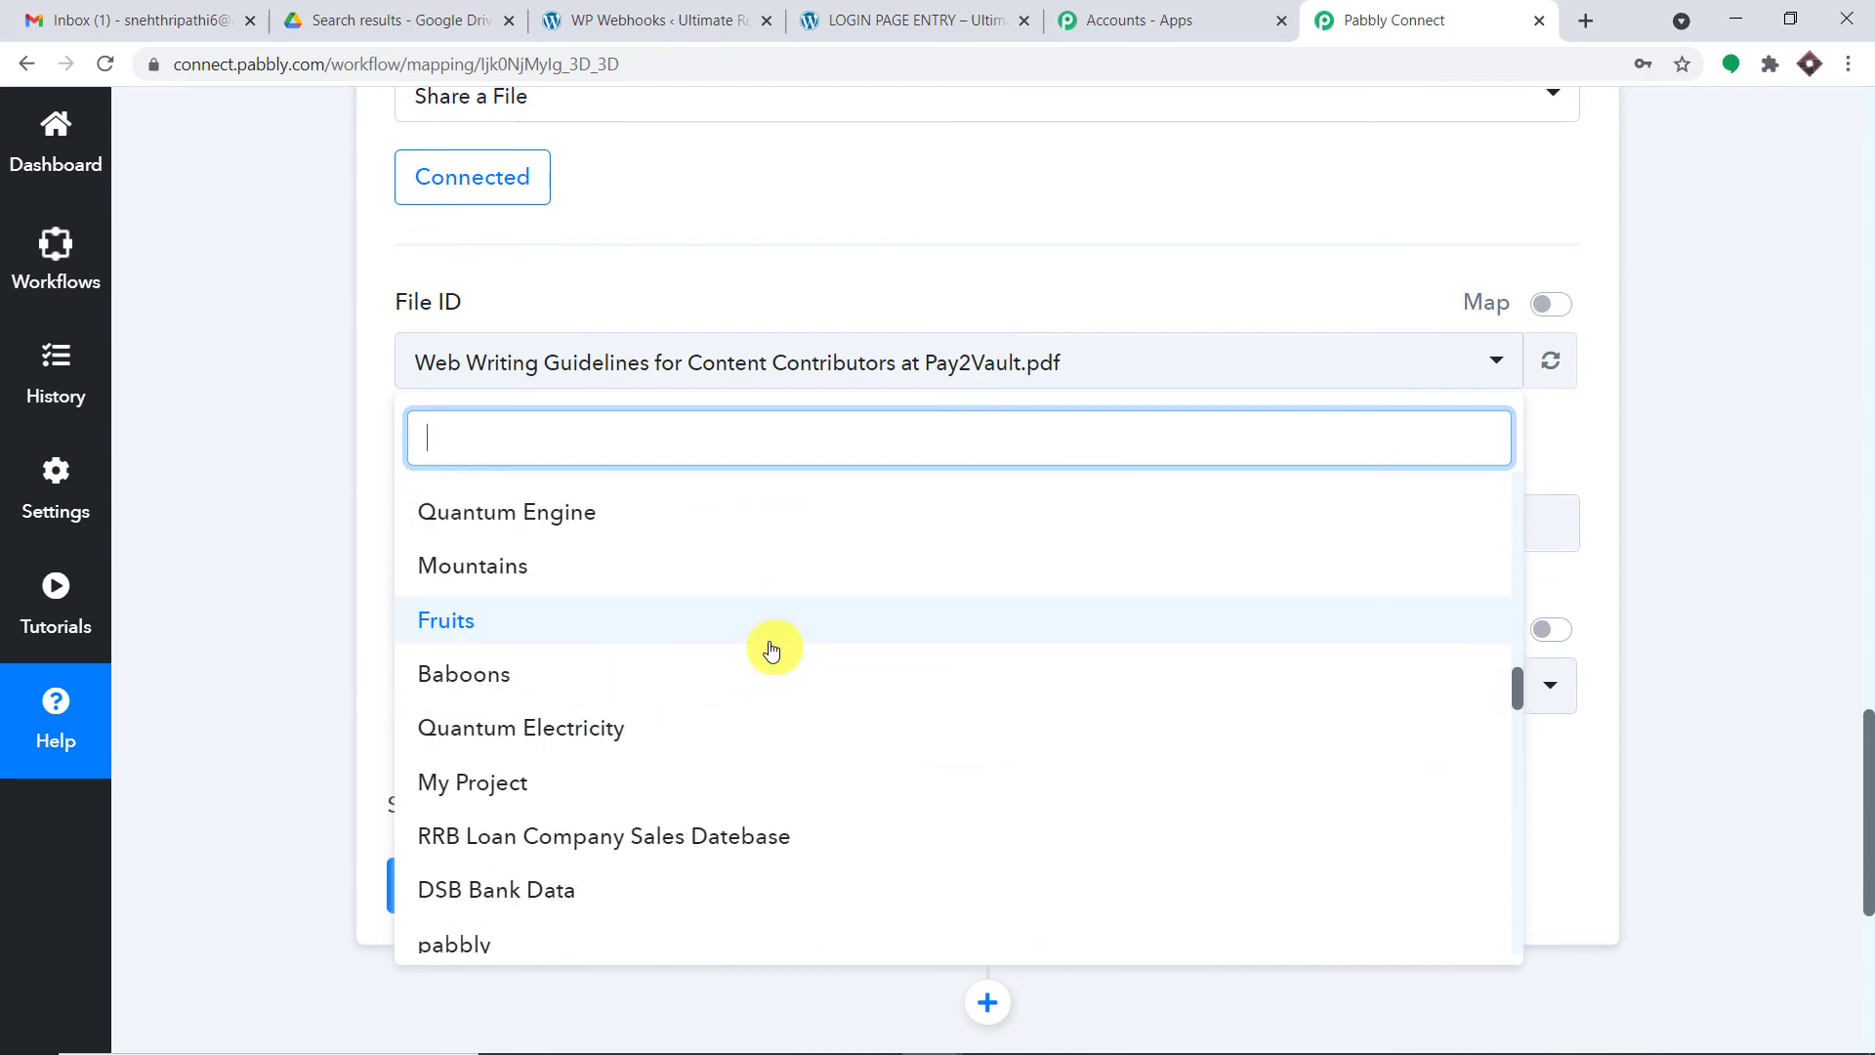
- Set File ID to Web Writing Guidelines for Content Contributors at Pay2Vault.pdf after checking it in Drive
click(436, 15)
click(80, 245)
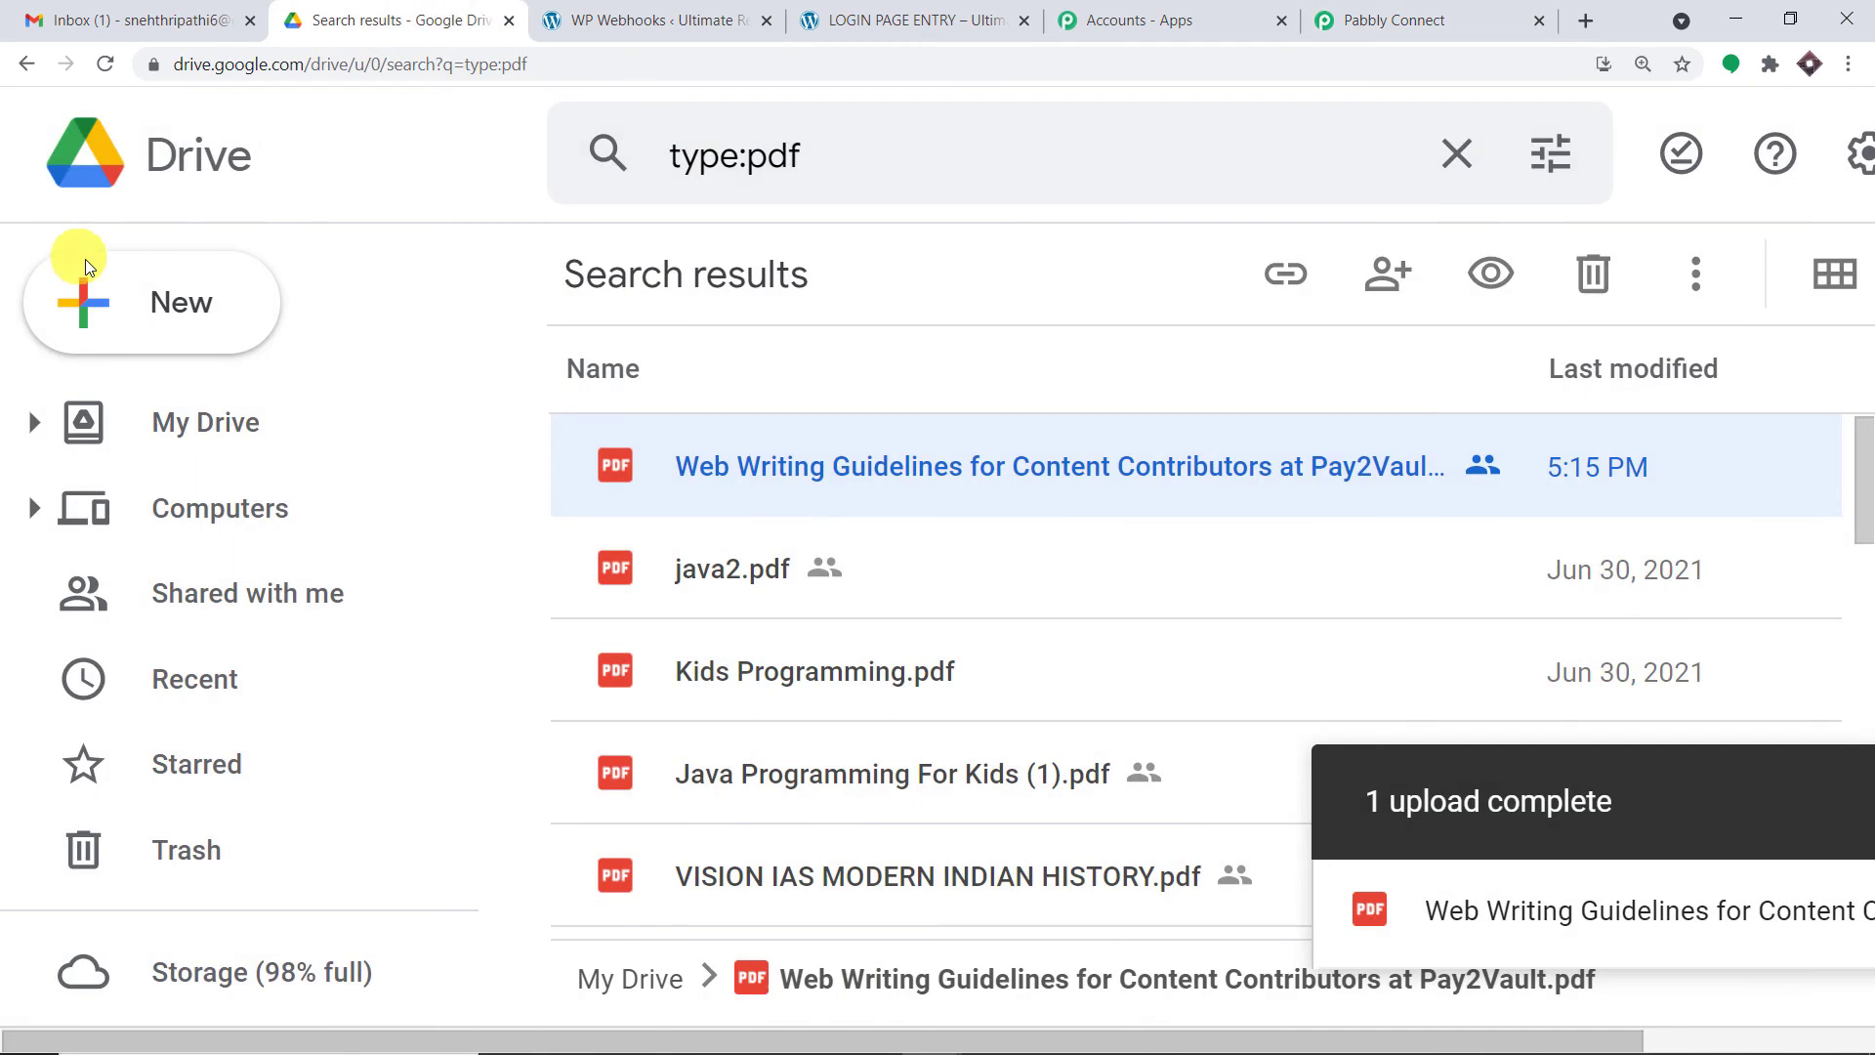
scroll(794, 582, down, 10)
click(1455, 9)
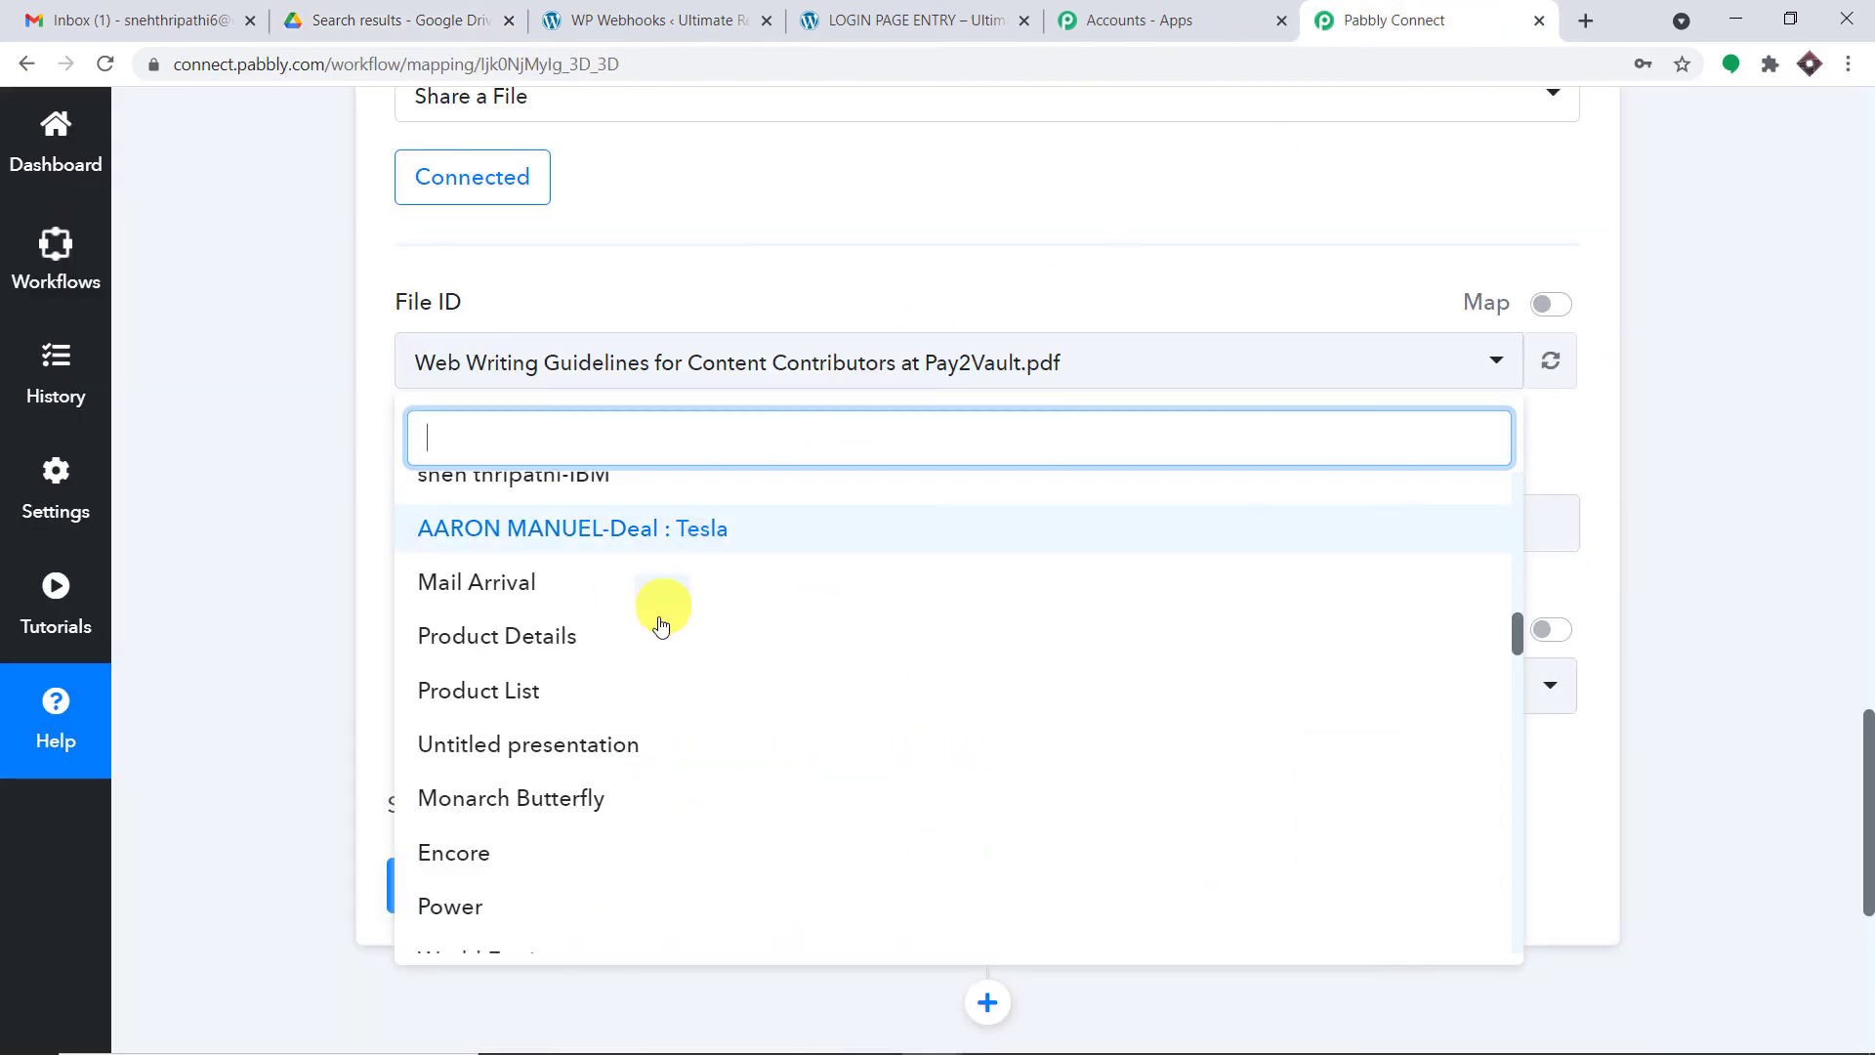
scroll(683, 625, up, 10)
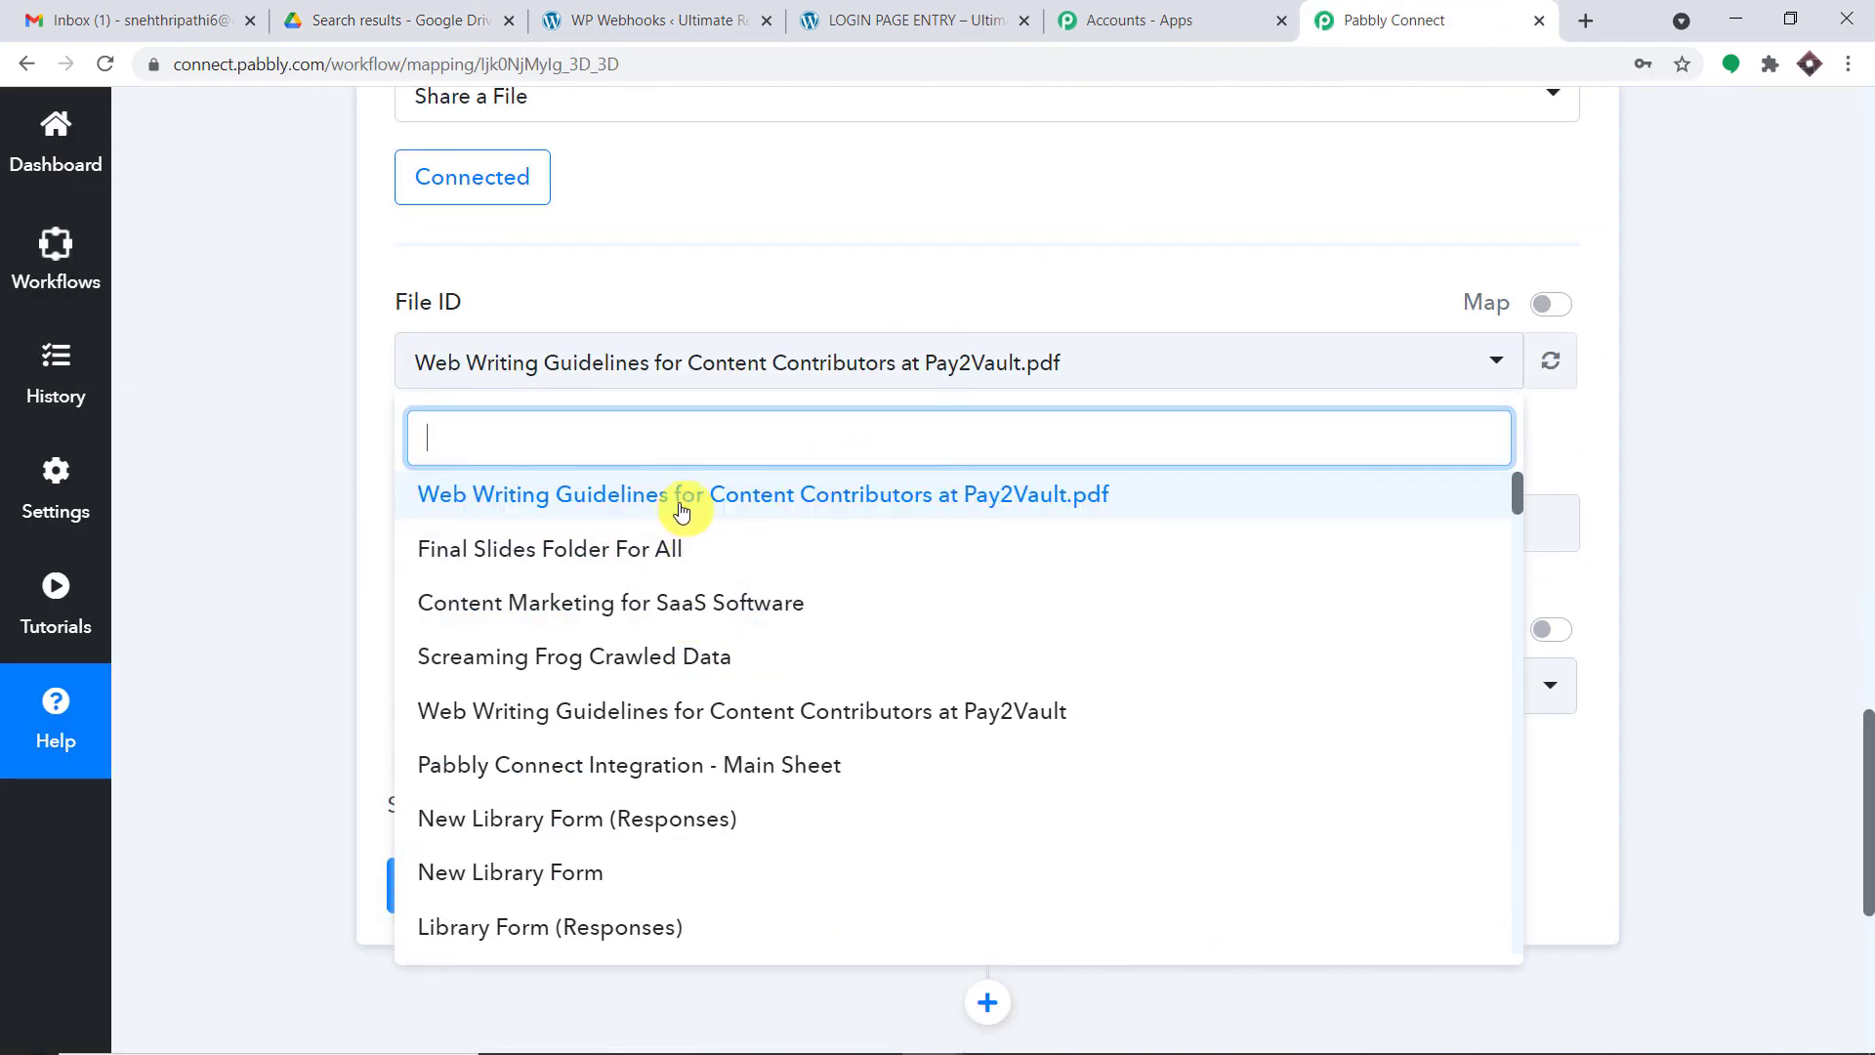
click(680, 500)
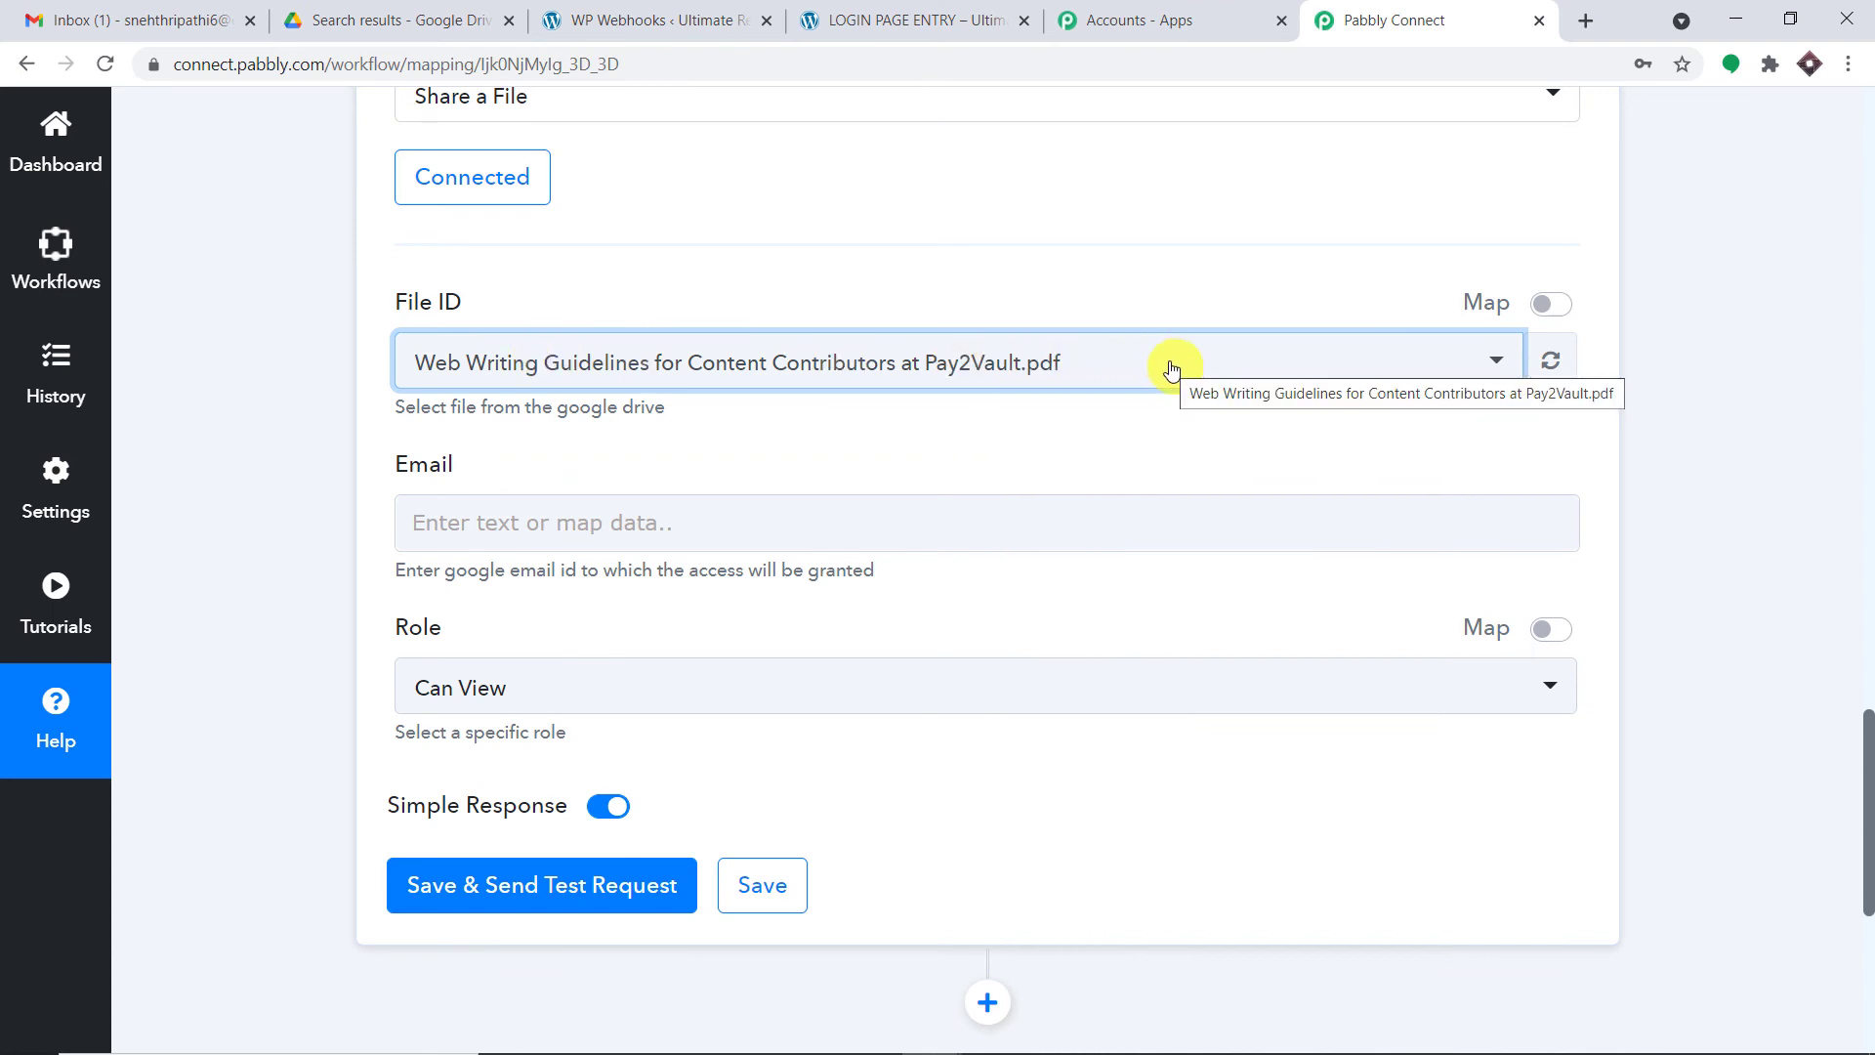
scroll(954, 447, down, 2)
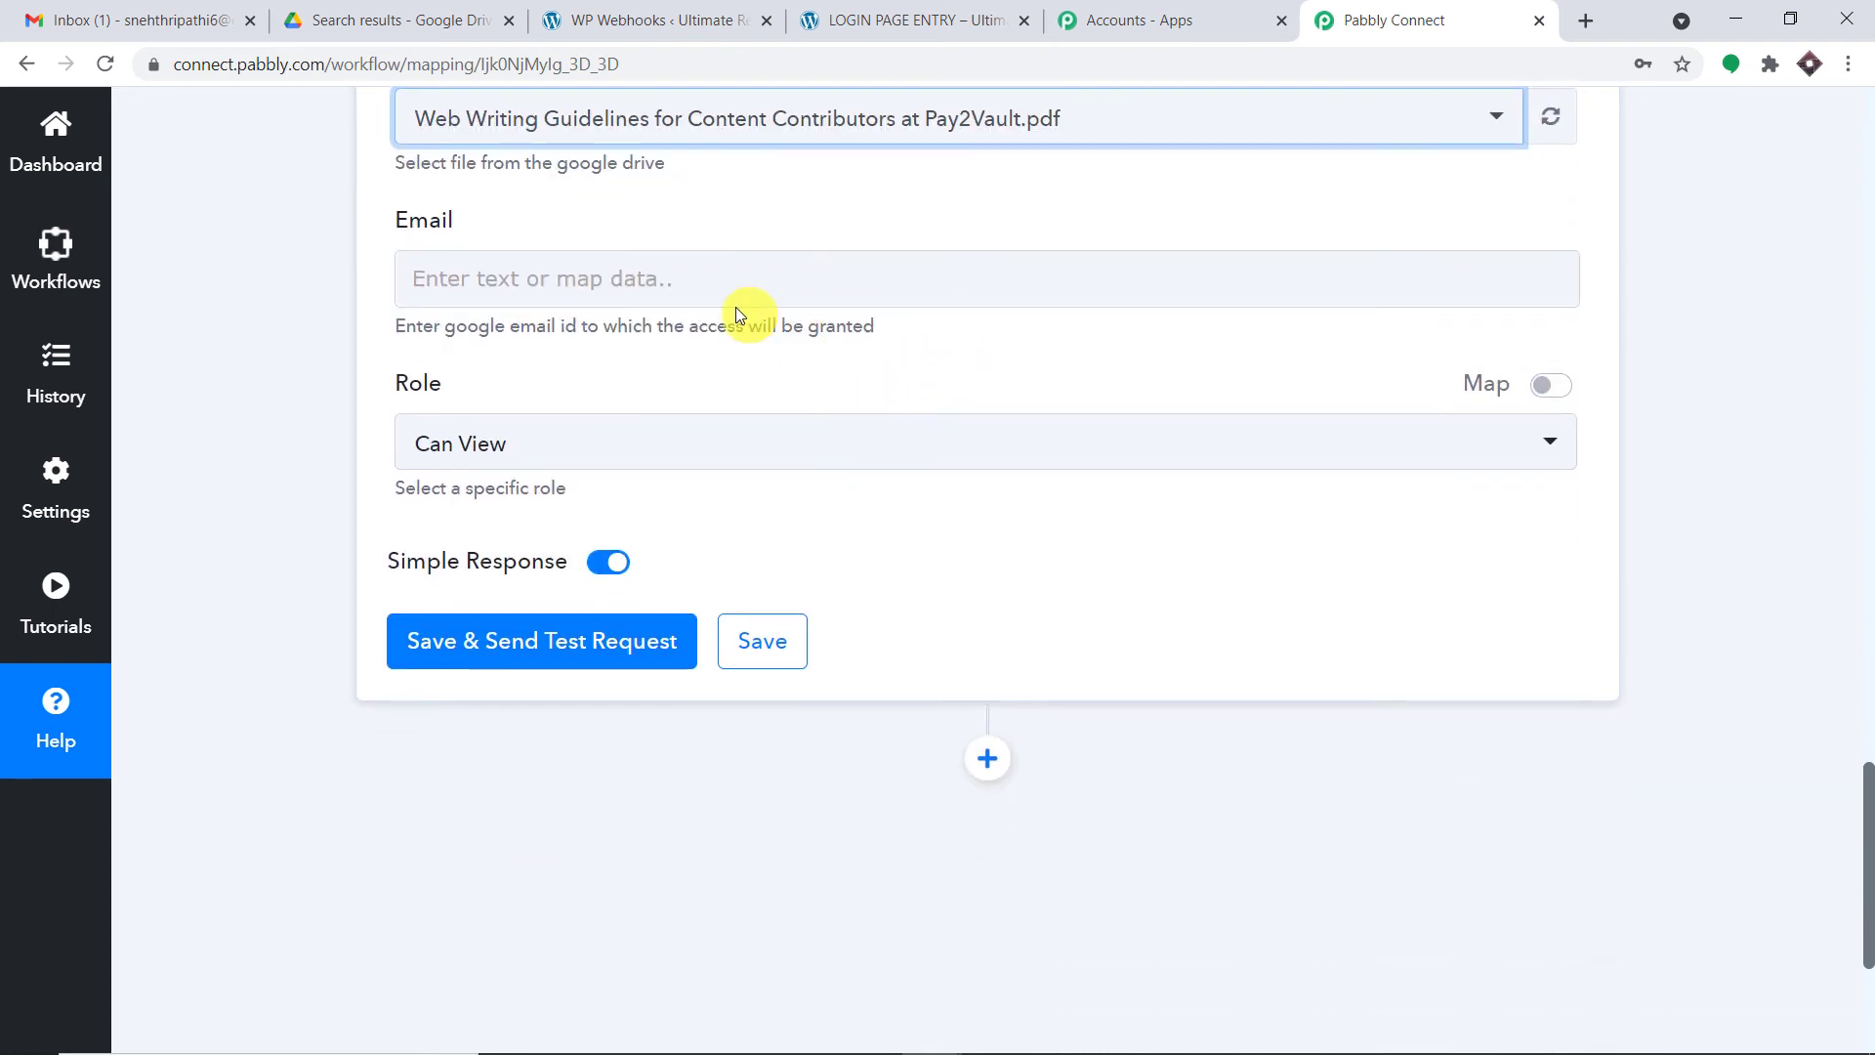
- Map the Share a File Email field to the WordPress User Registers trigger's Data User Email
click(600, 274)
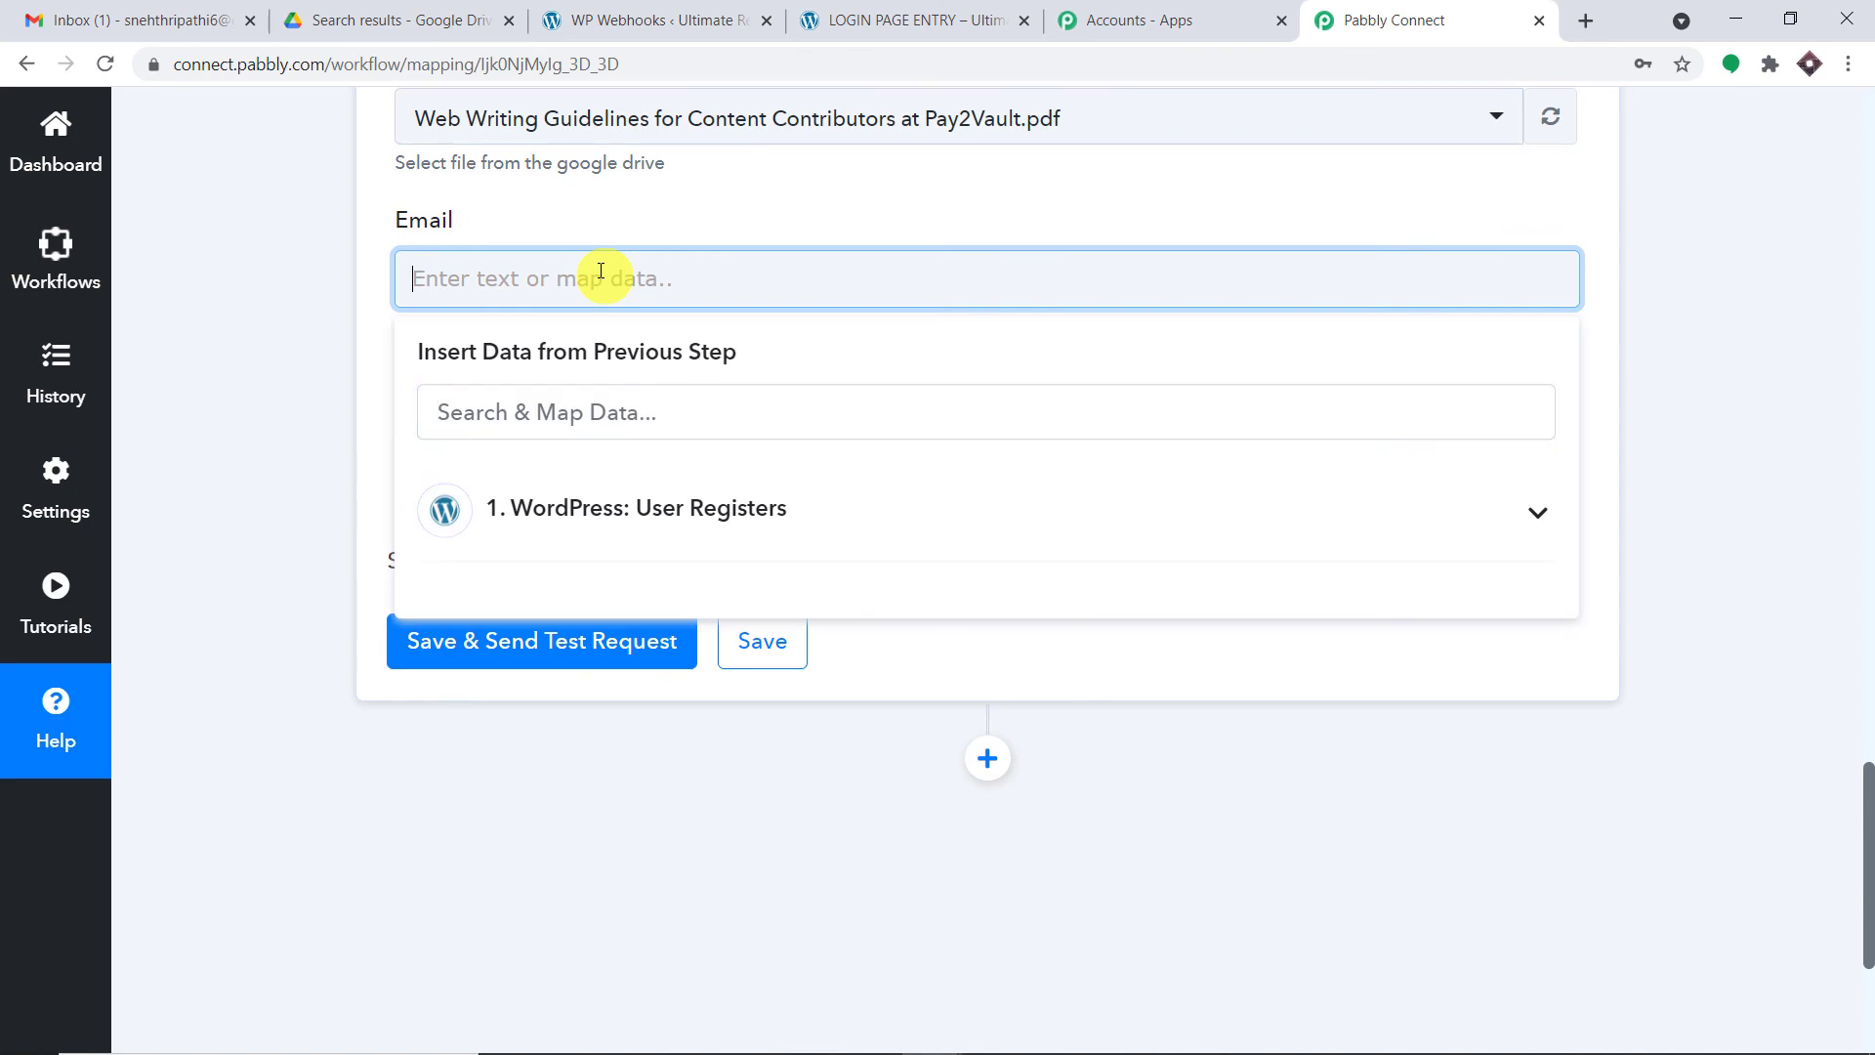
click(1872, 467)
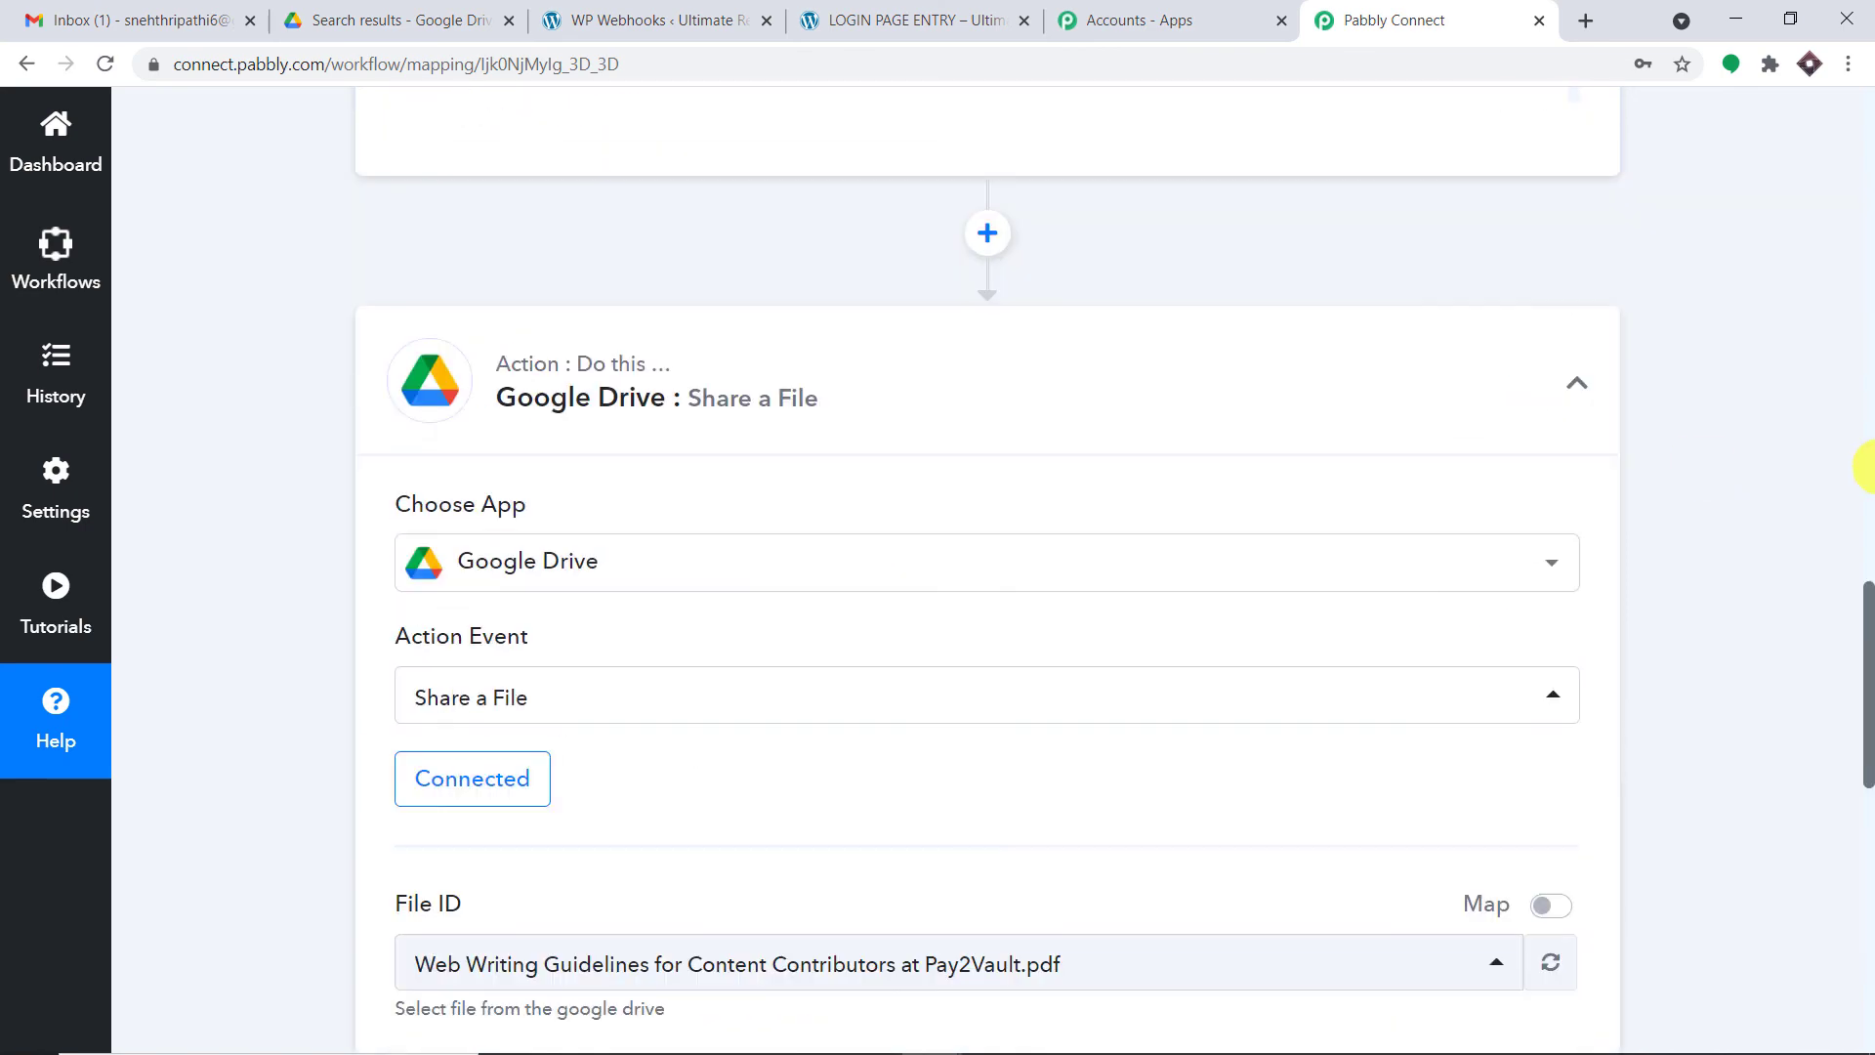
click(1871, 467)
scroll(1303, 466, up, 2)
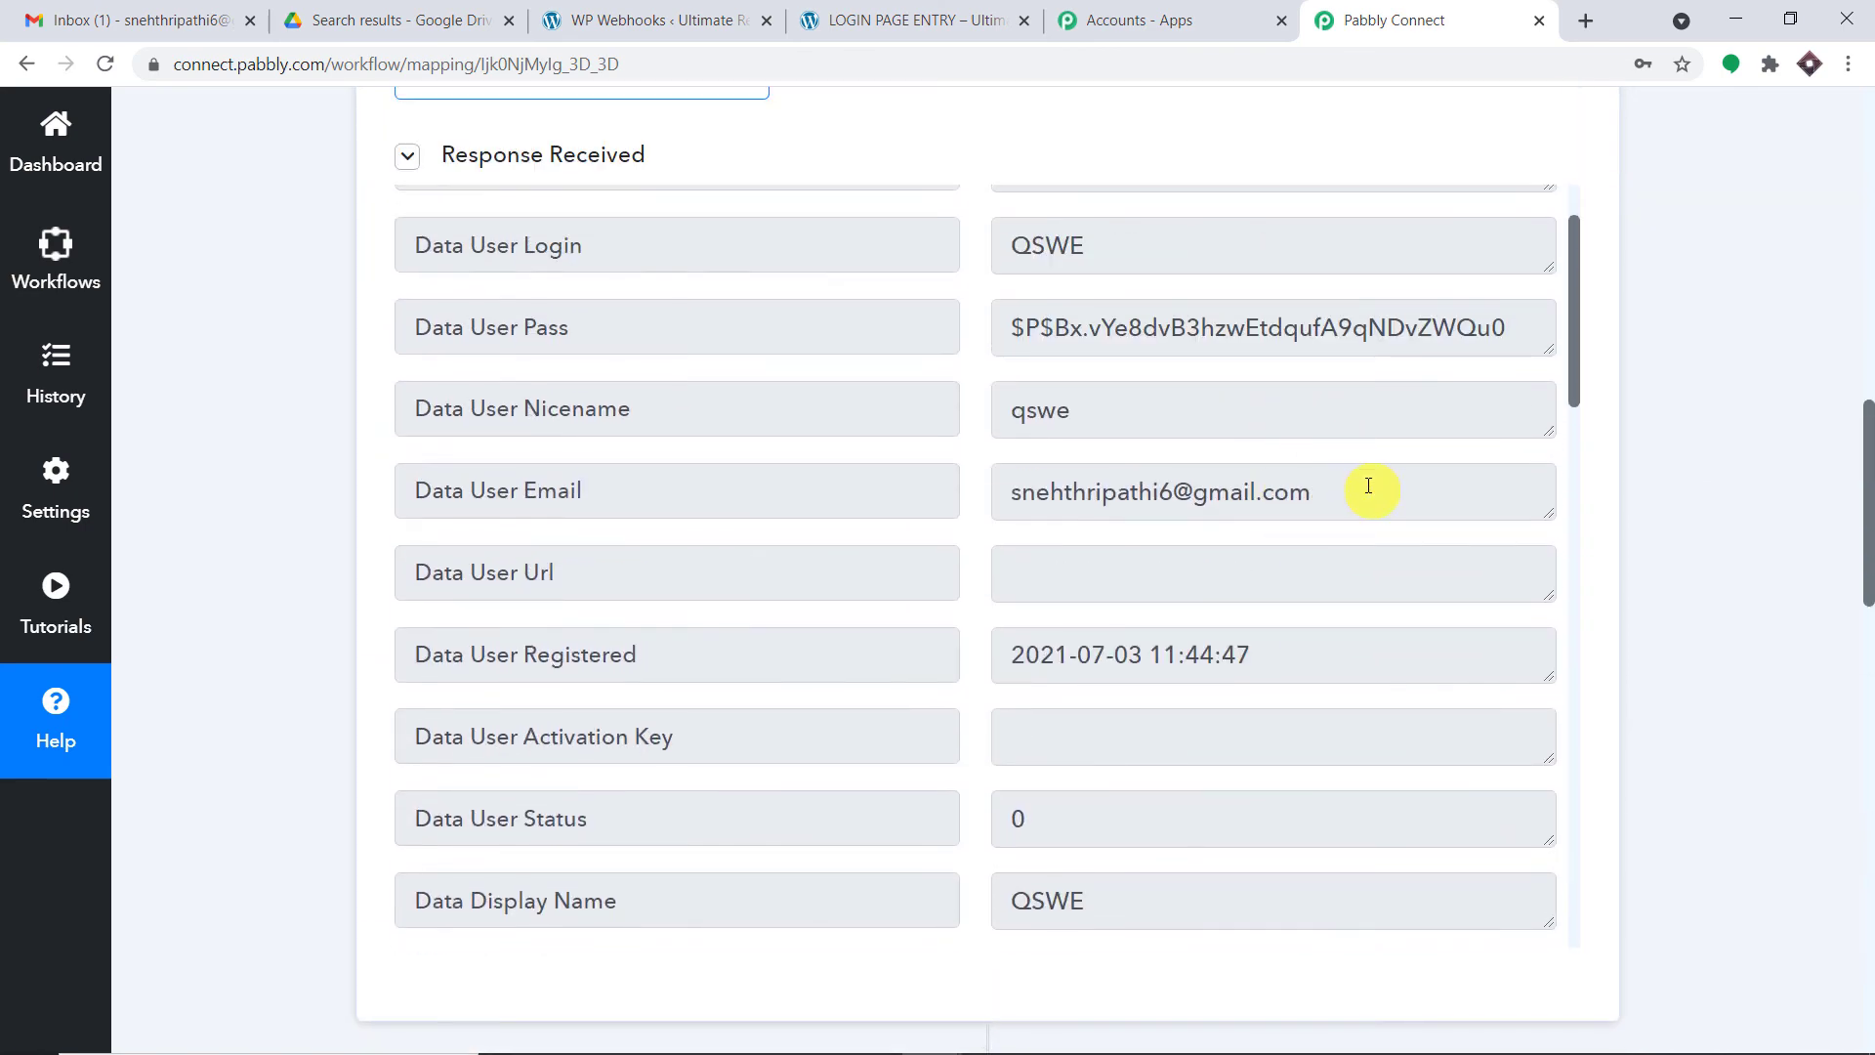
drag(1368, 485, 994, 489)
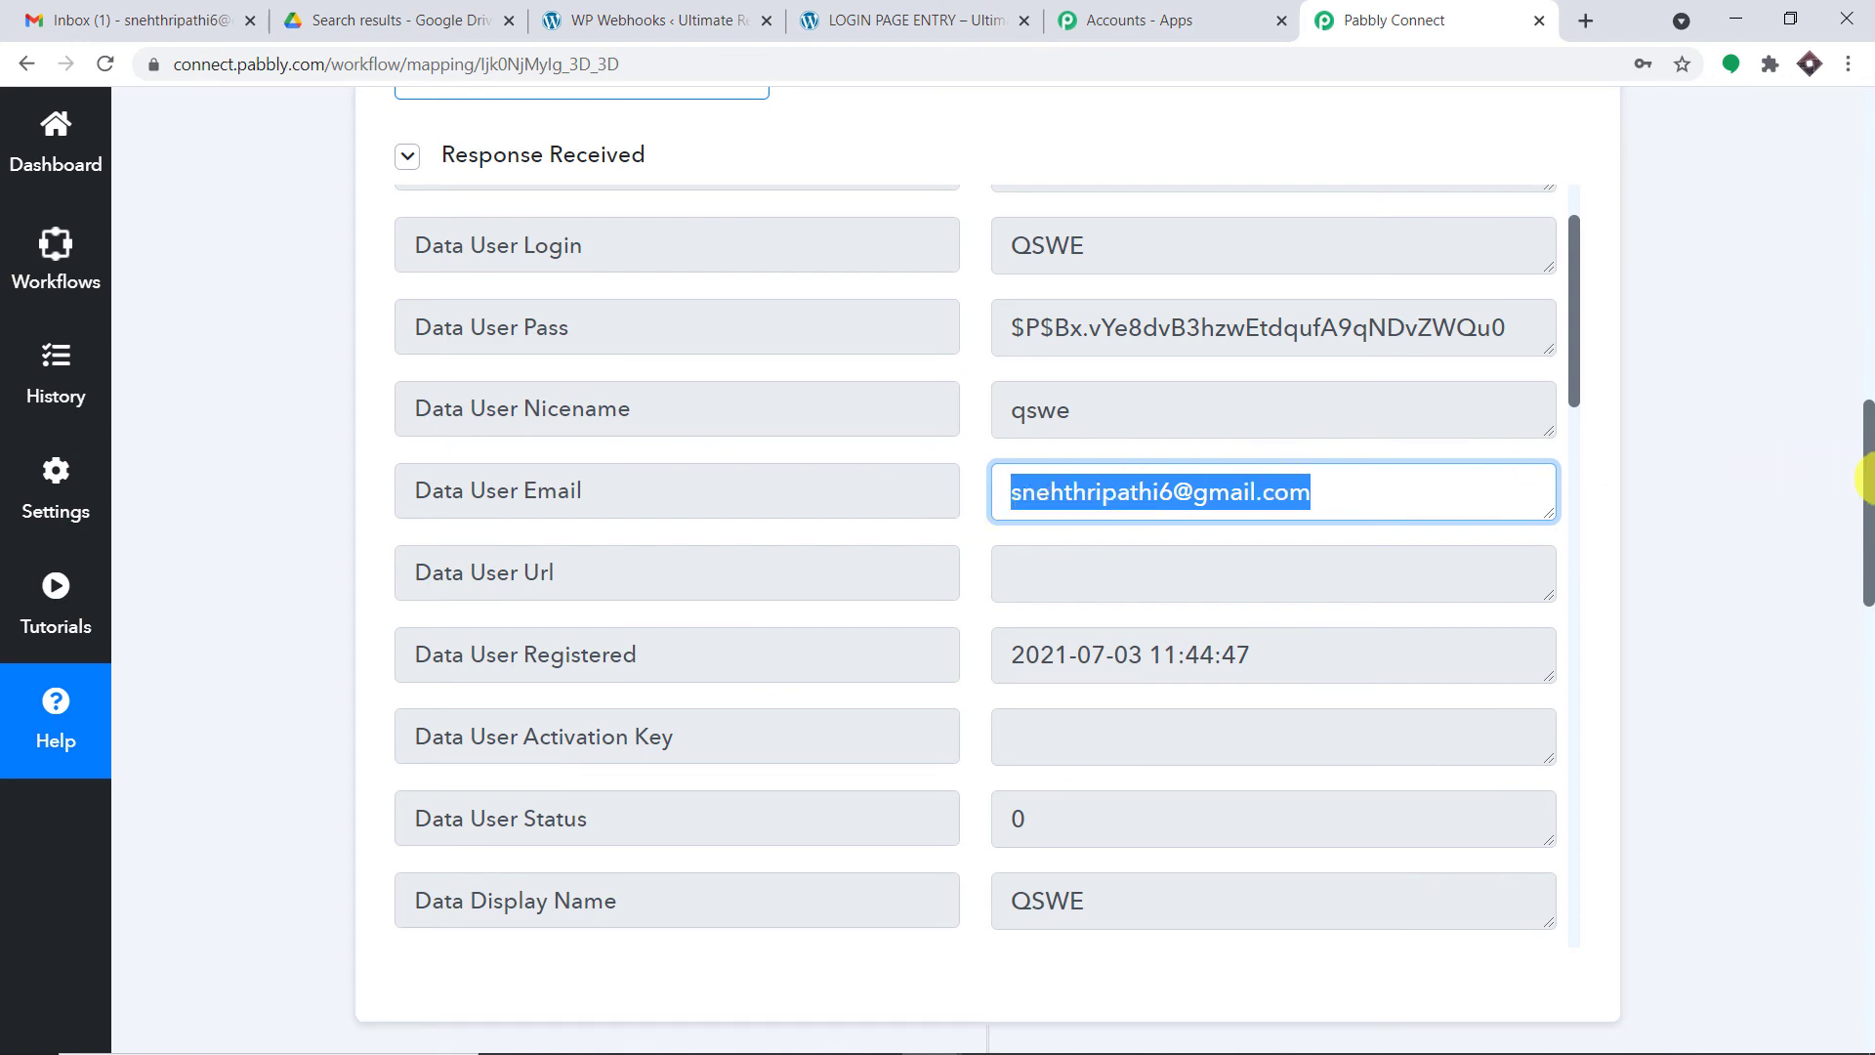
drag(1871, 483, 1871, 816)
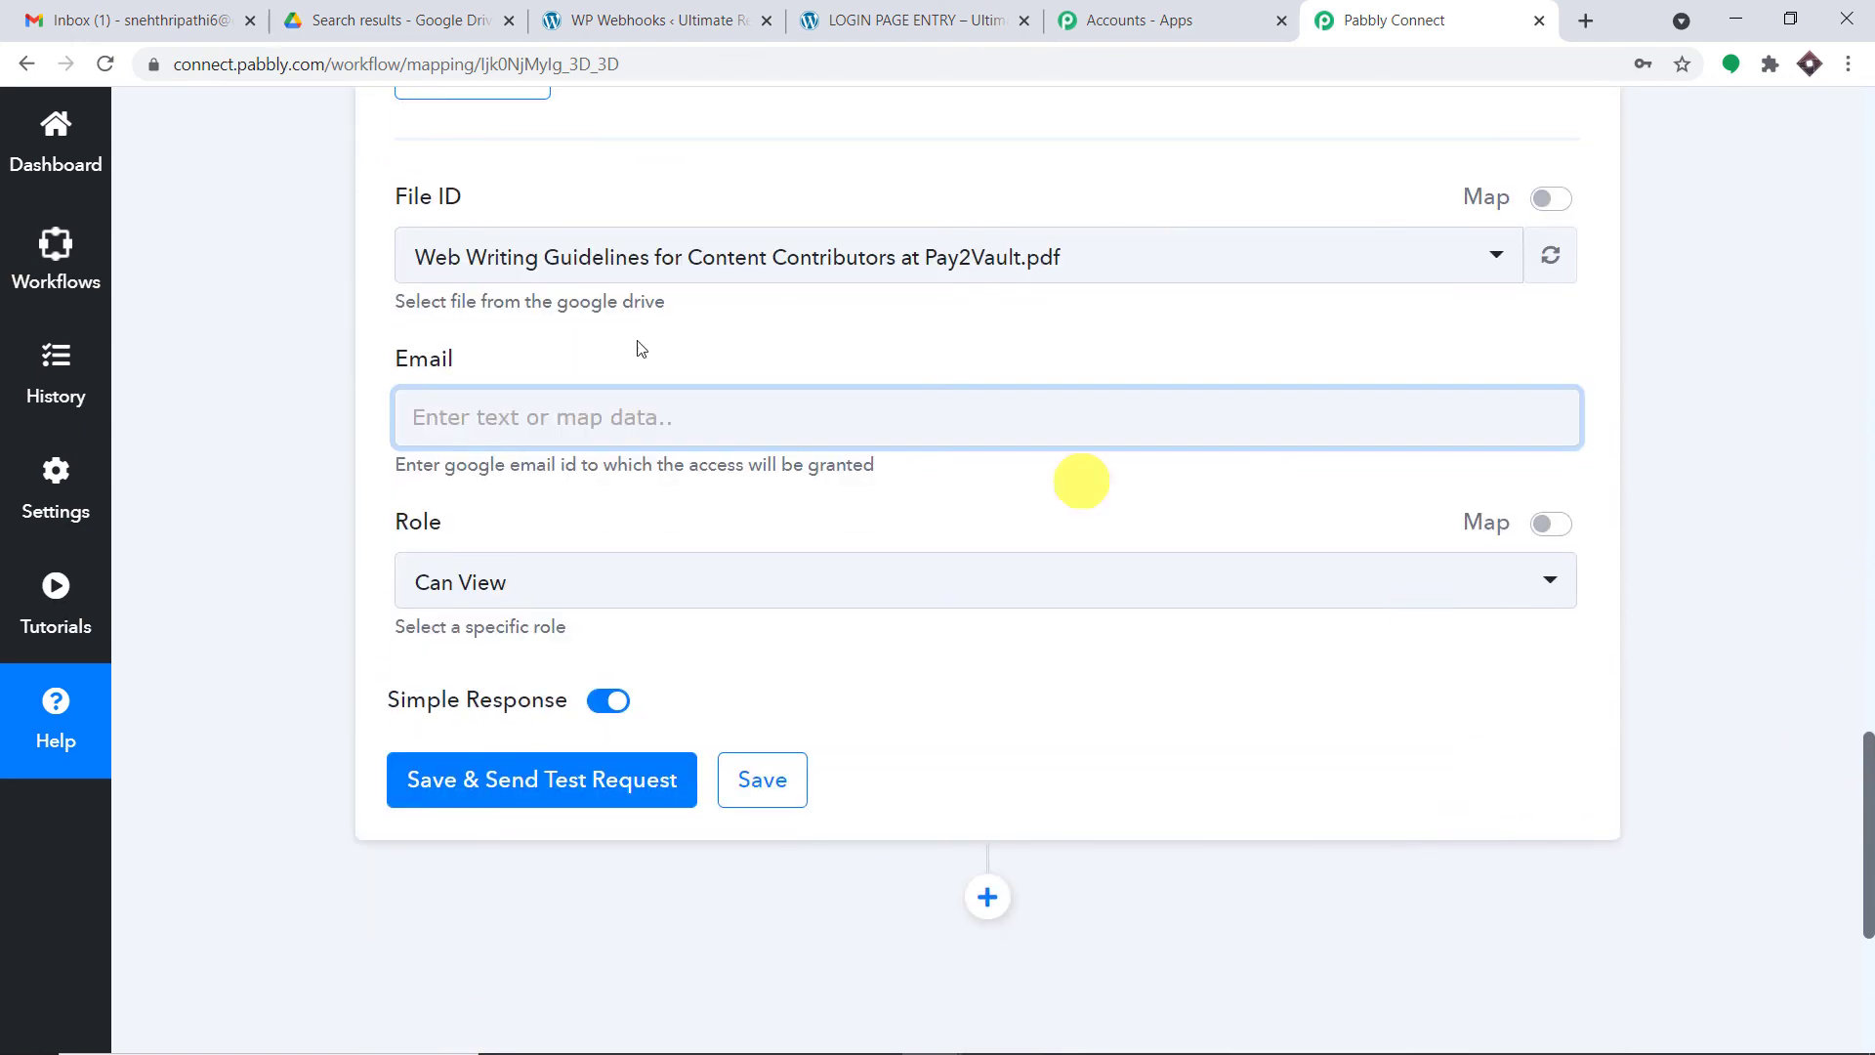
click(494, 414)
click(584, 645)
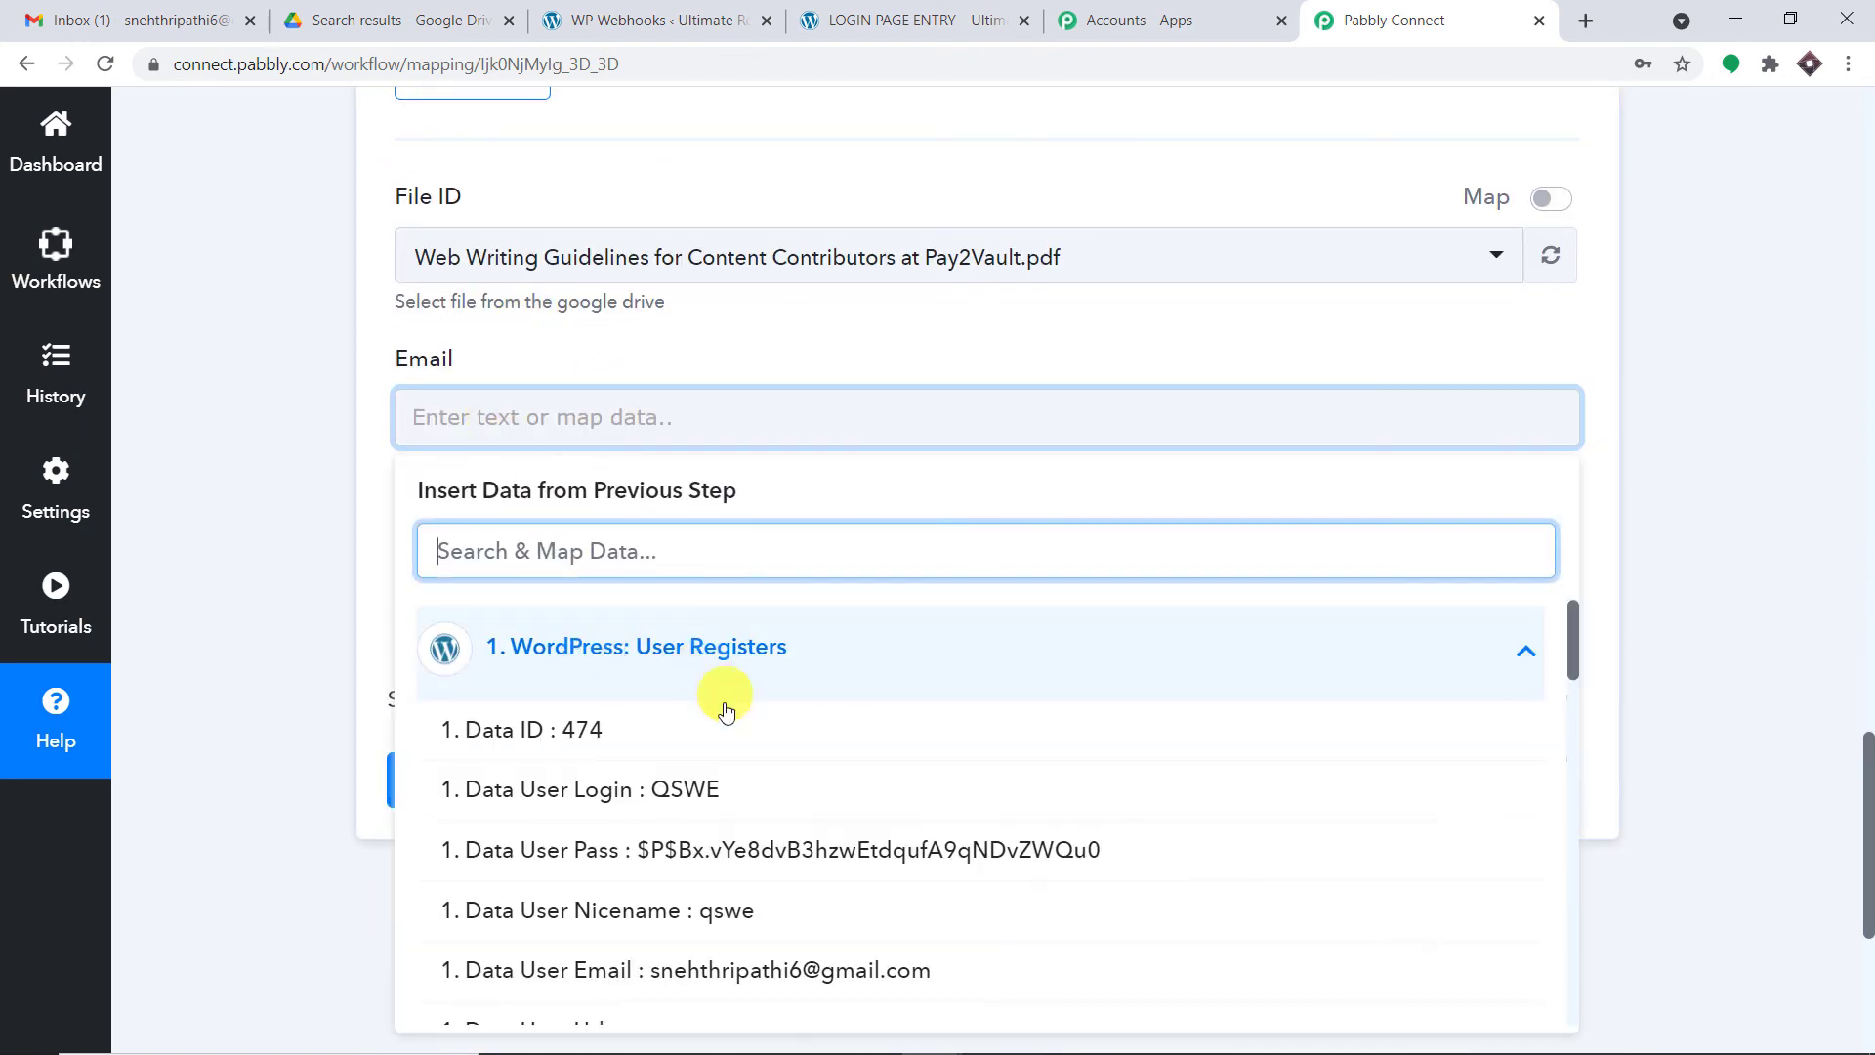
click(745, 869)
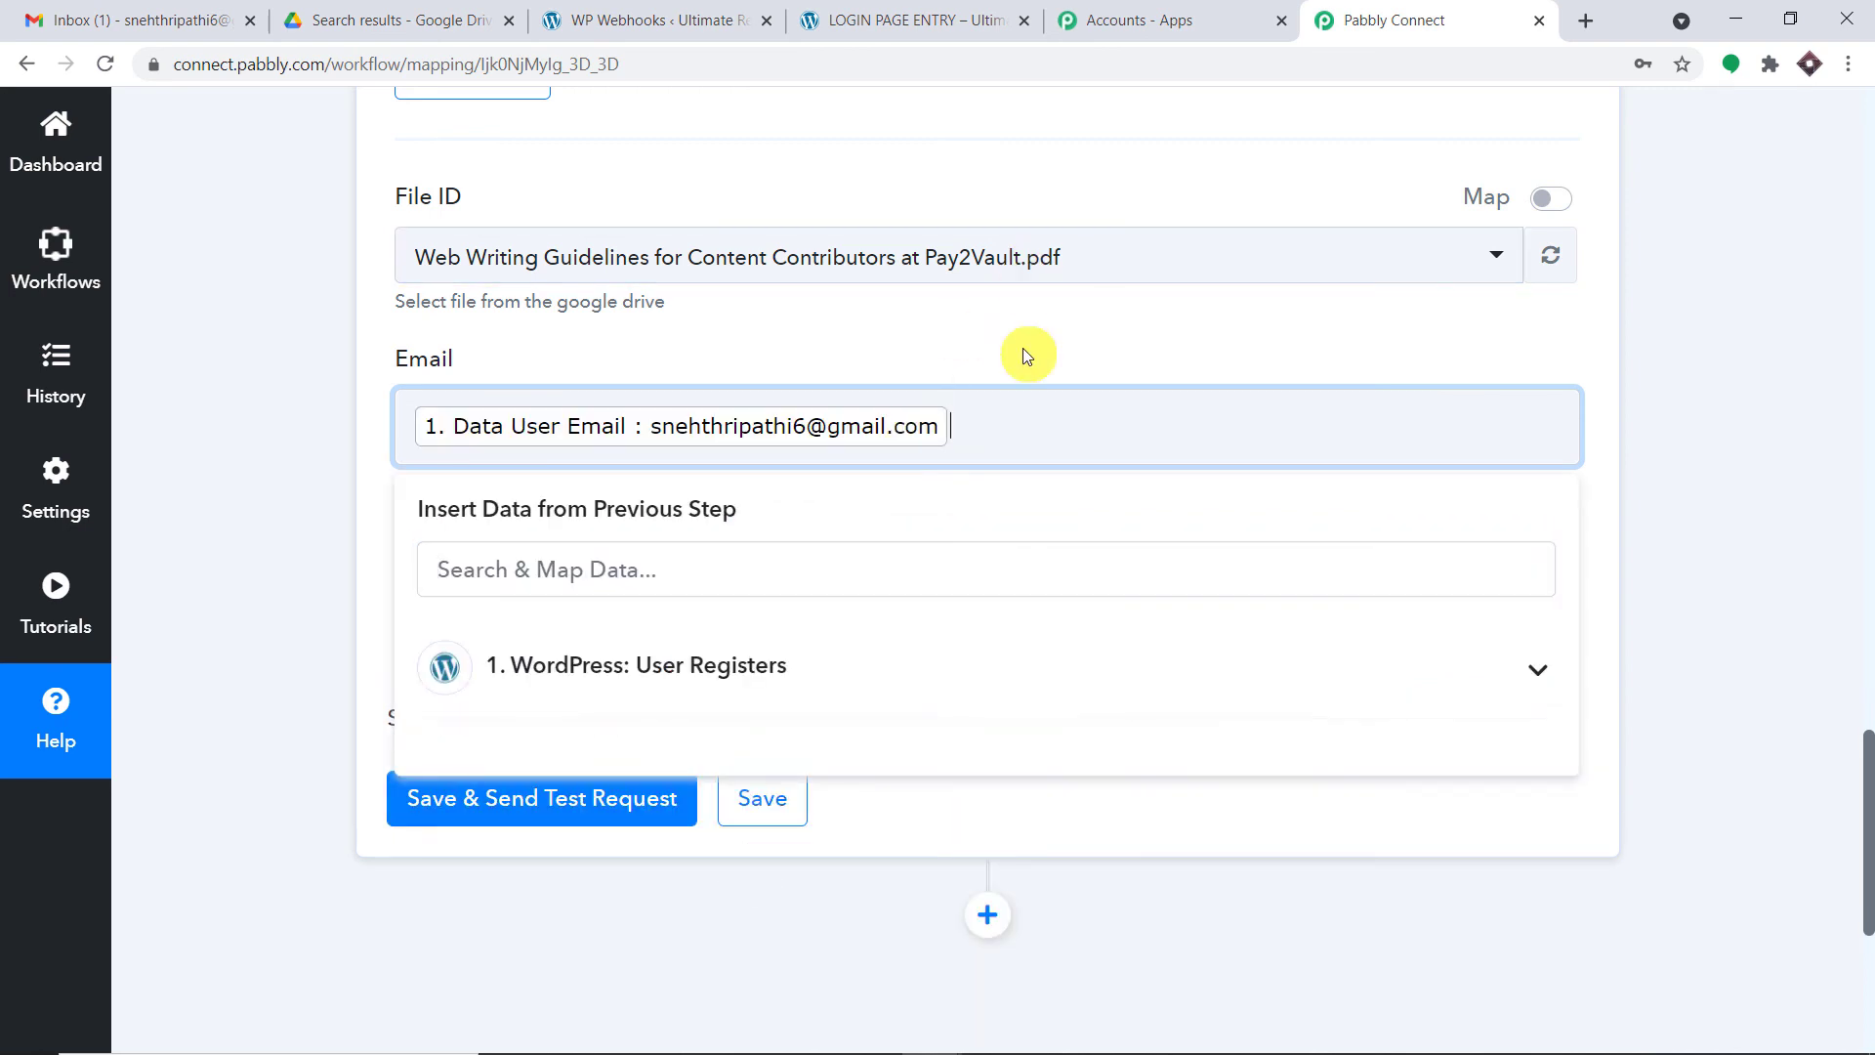
click(1016, 353)
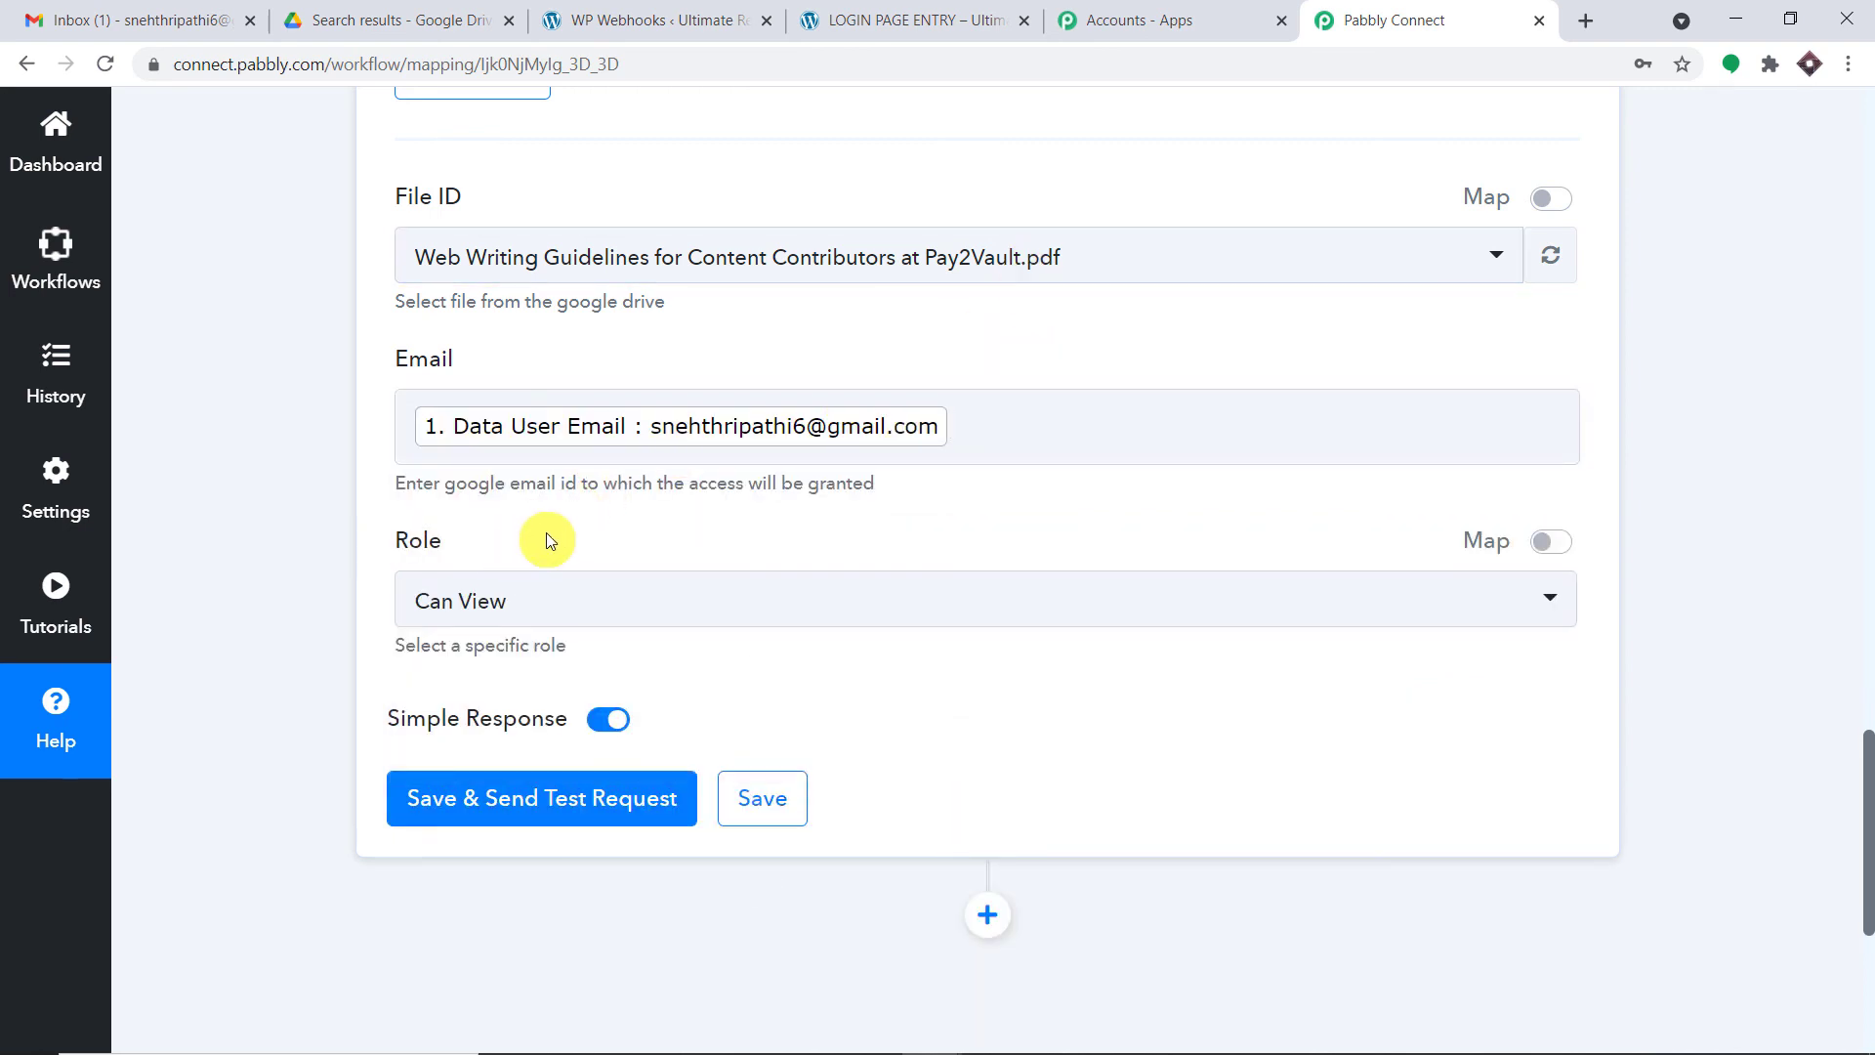
- Keep the sharing Role set to Can View
scroll(545, 527, down, 1)
click(547, 493)
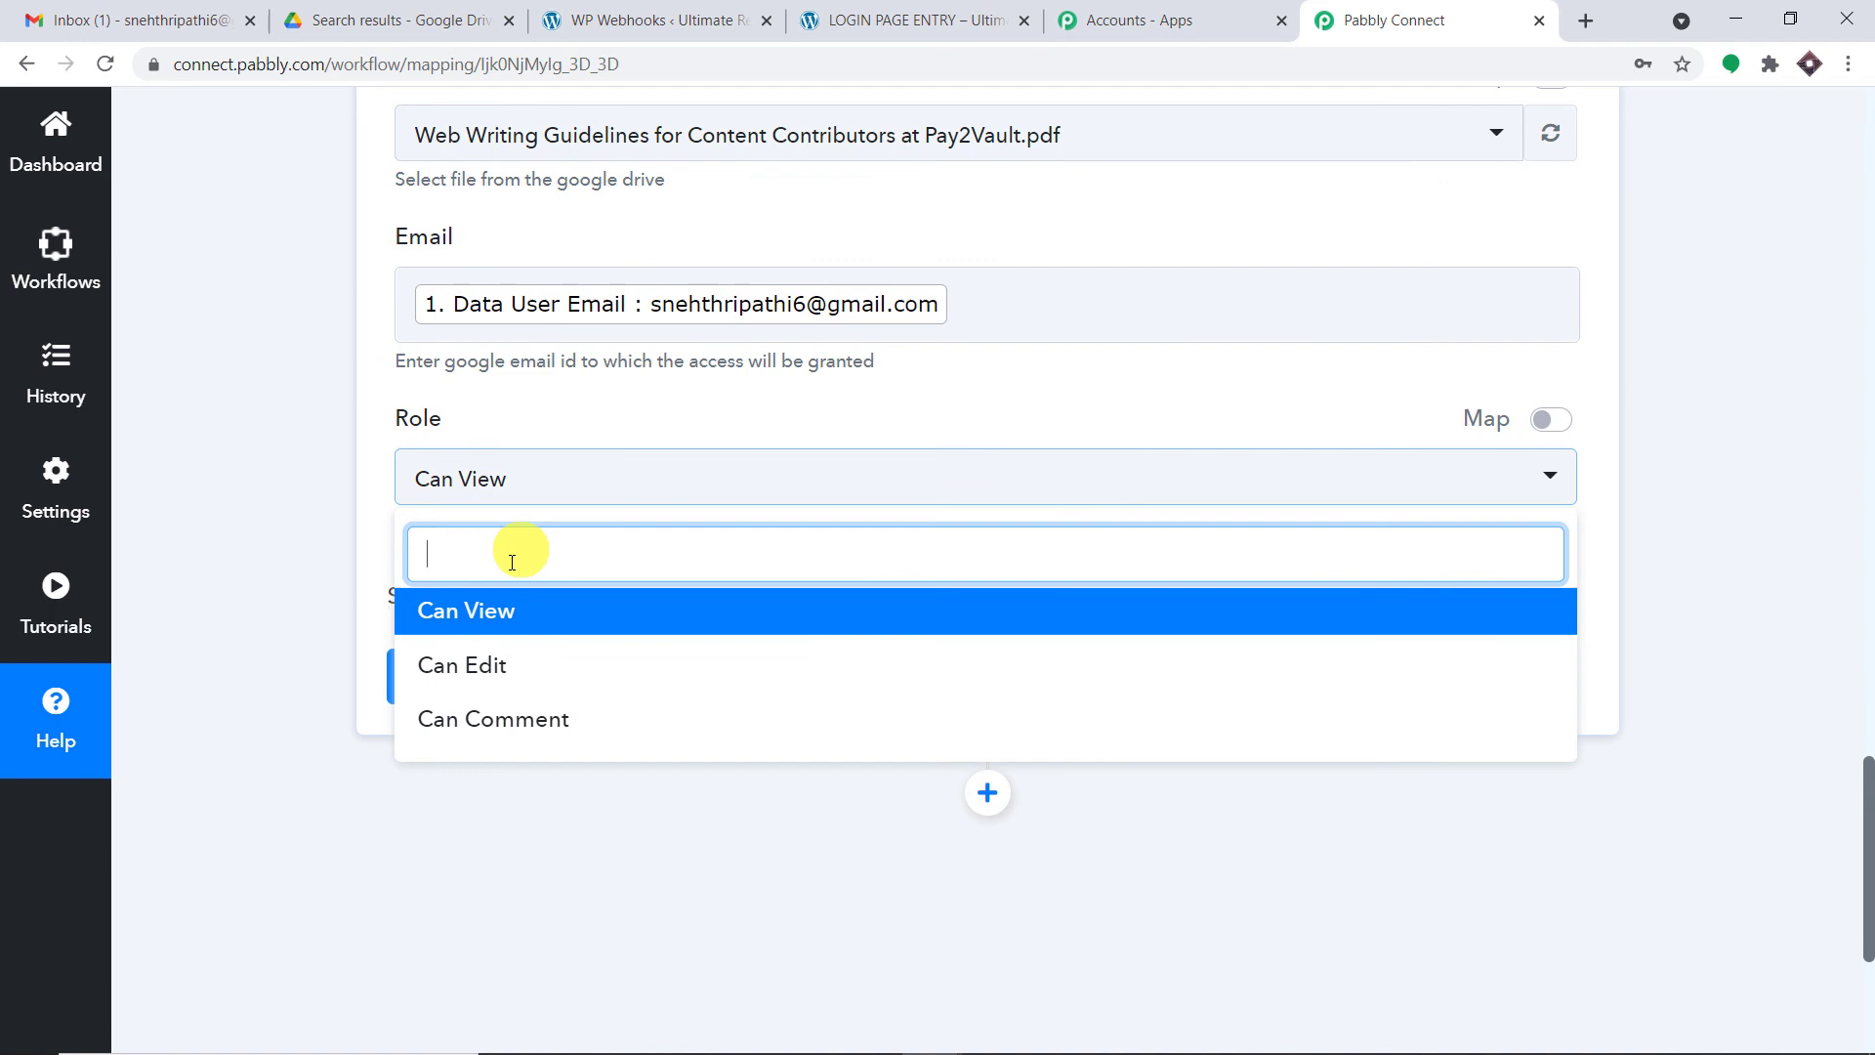
click(498, 615)
scroll(711, 420, down, 1)
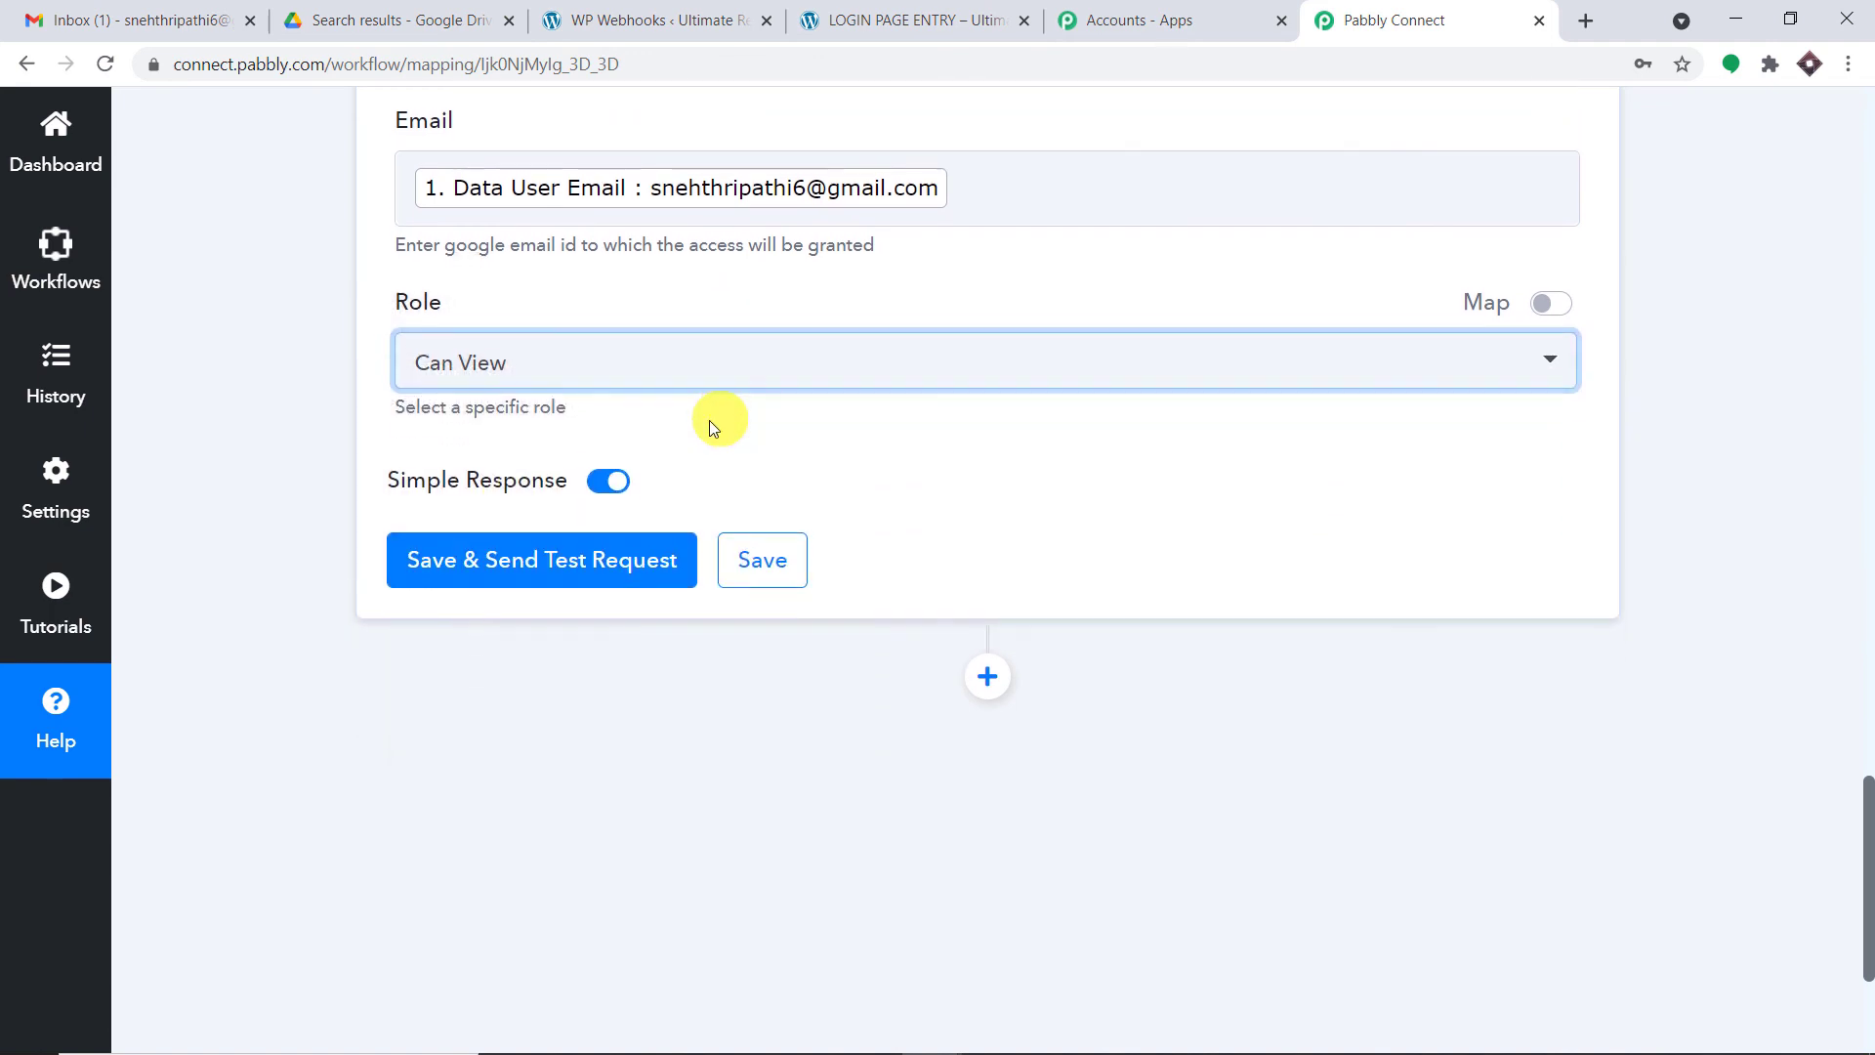
- Save the Share a File action and send a test request, getting a drive#permission reader response
click(565, 559)
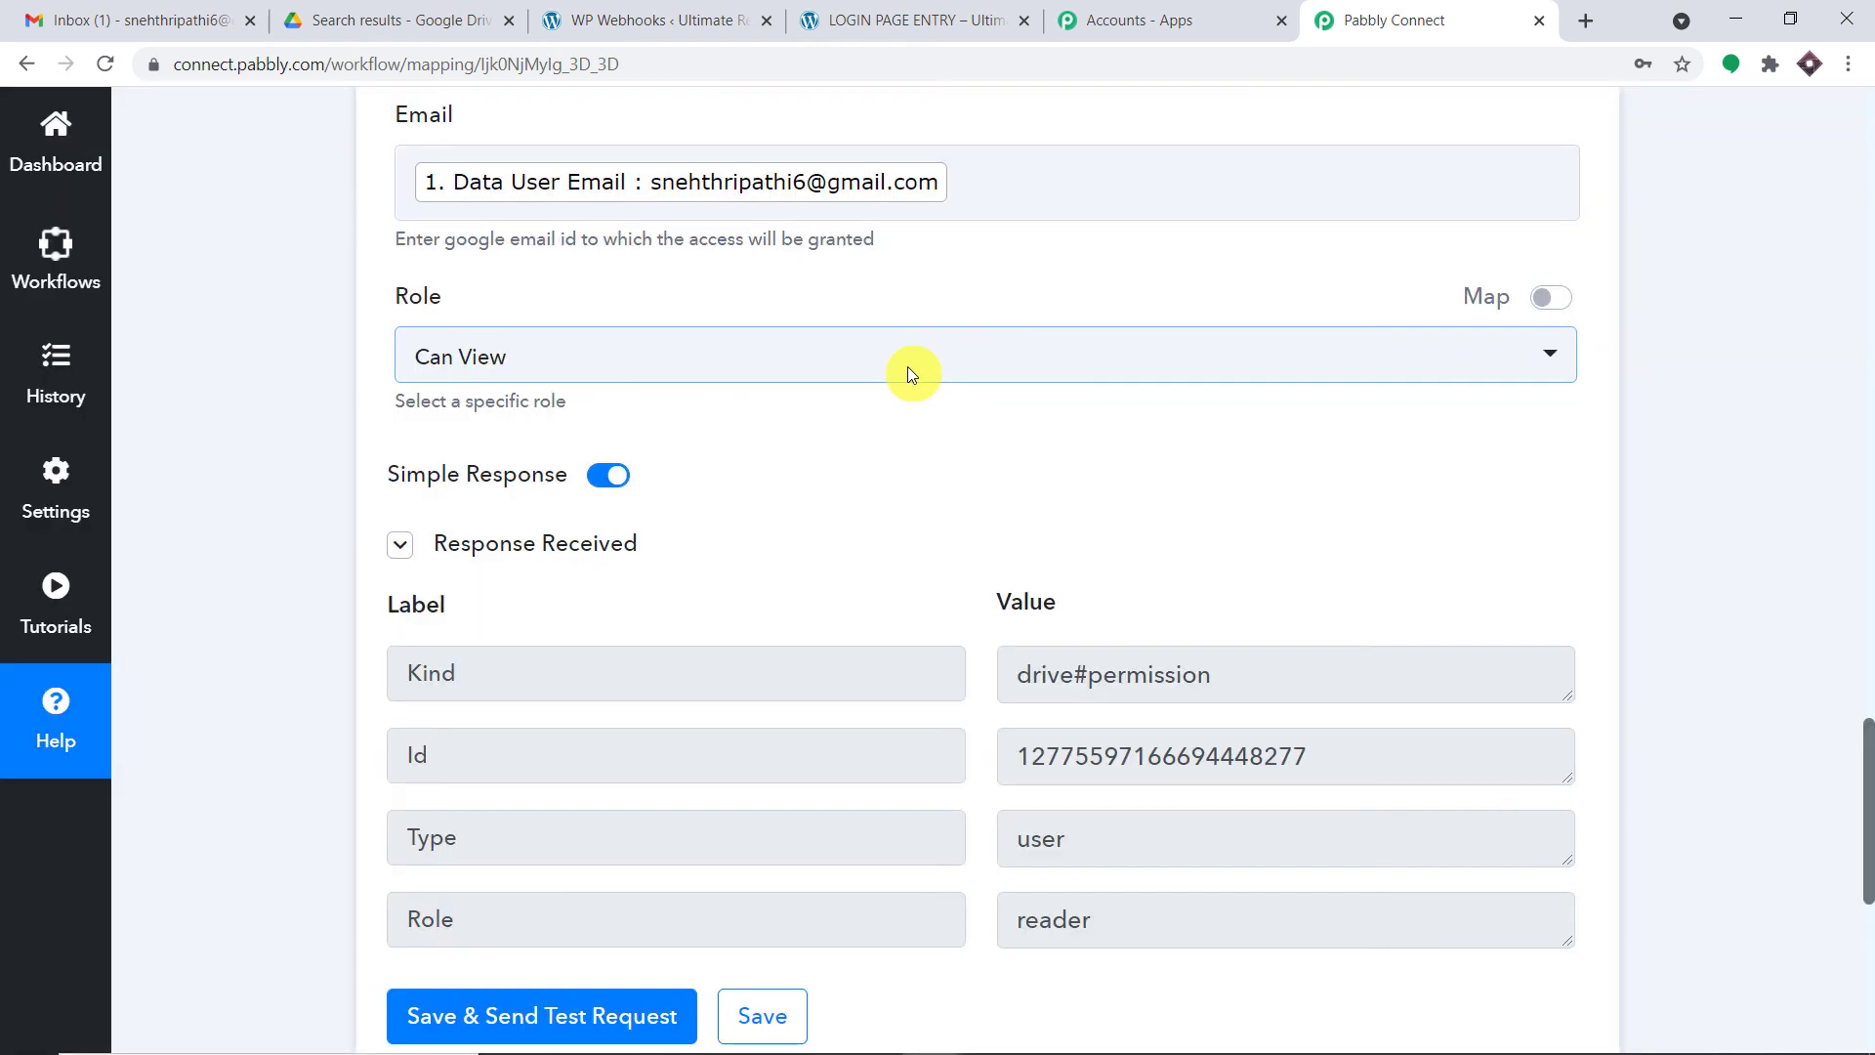
click(736, 460)
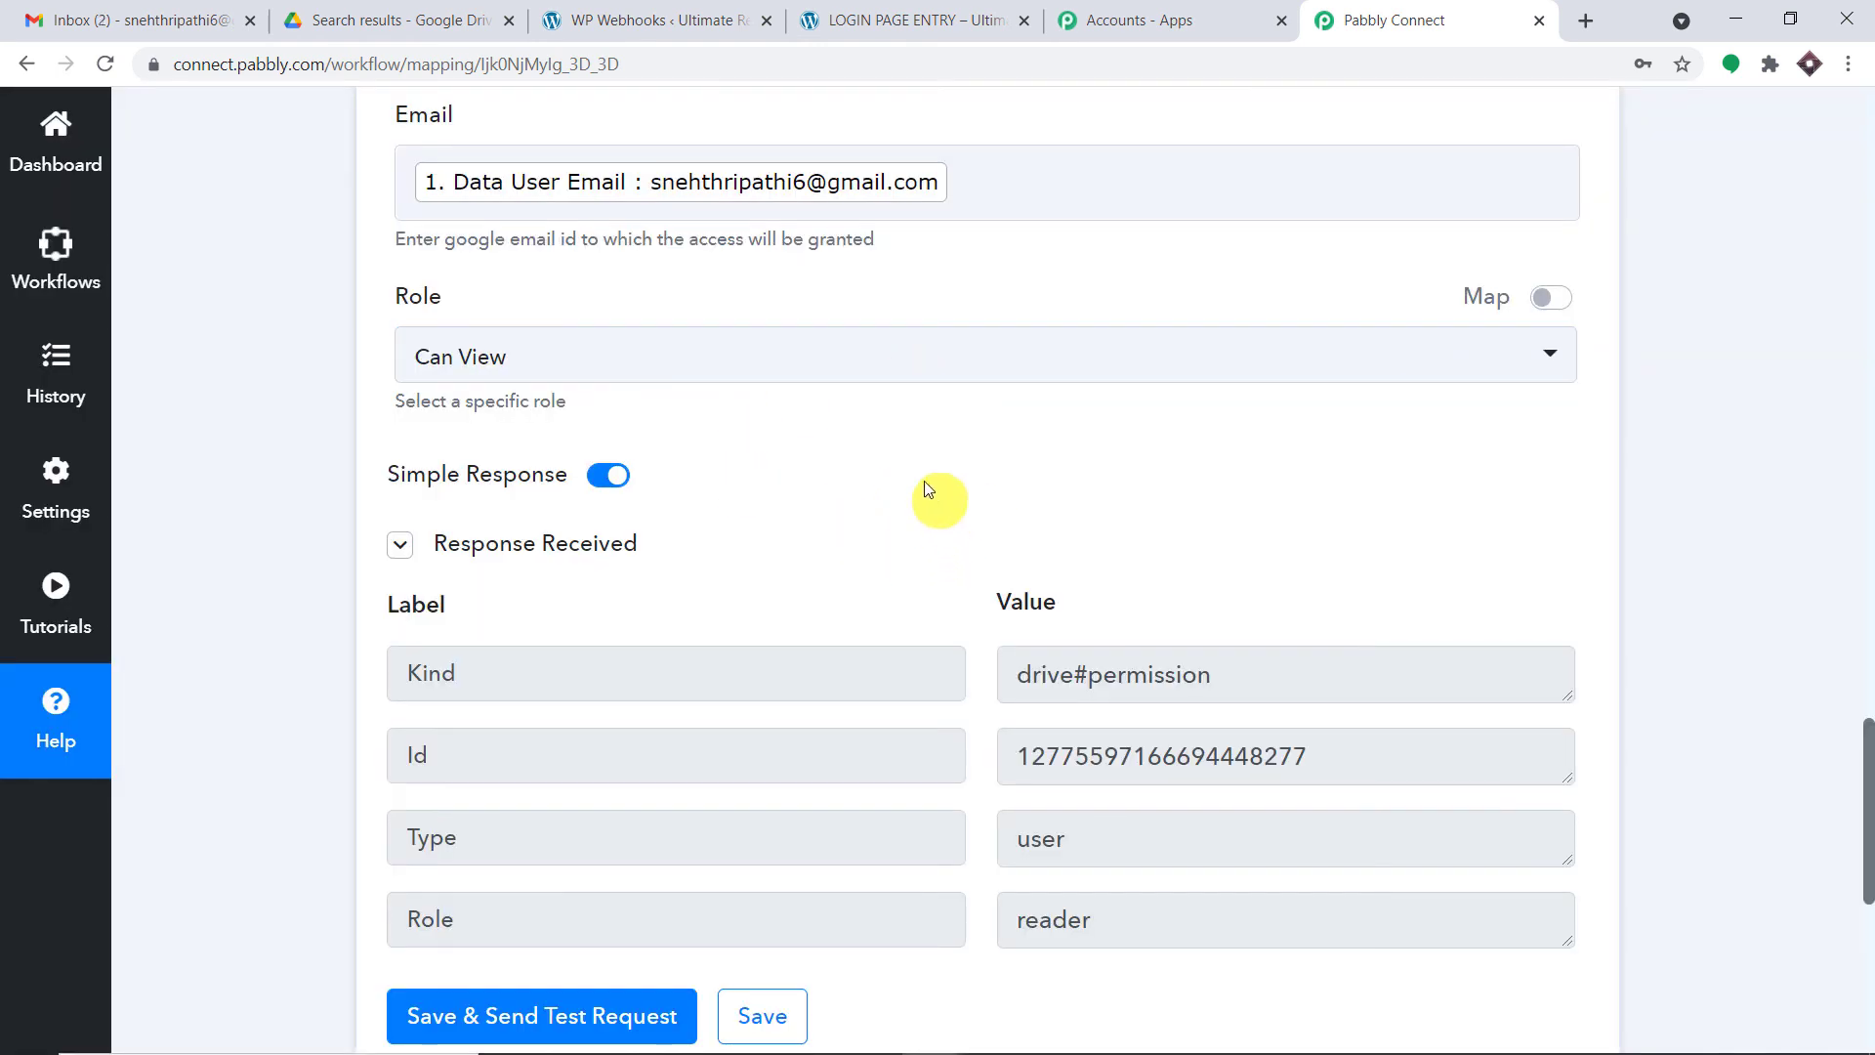
- In Gmail, open the 'Item shared with you' email for the Web Writing Guidelines PDF
click(137, 19)
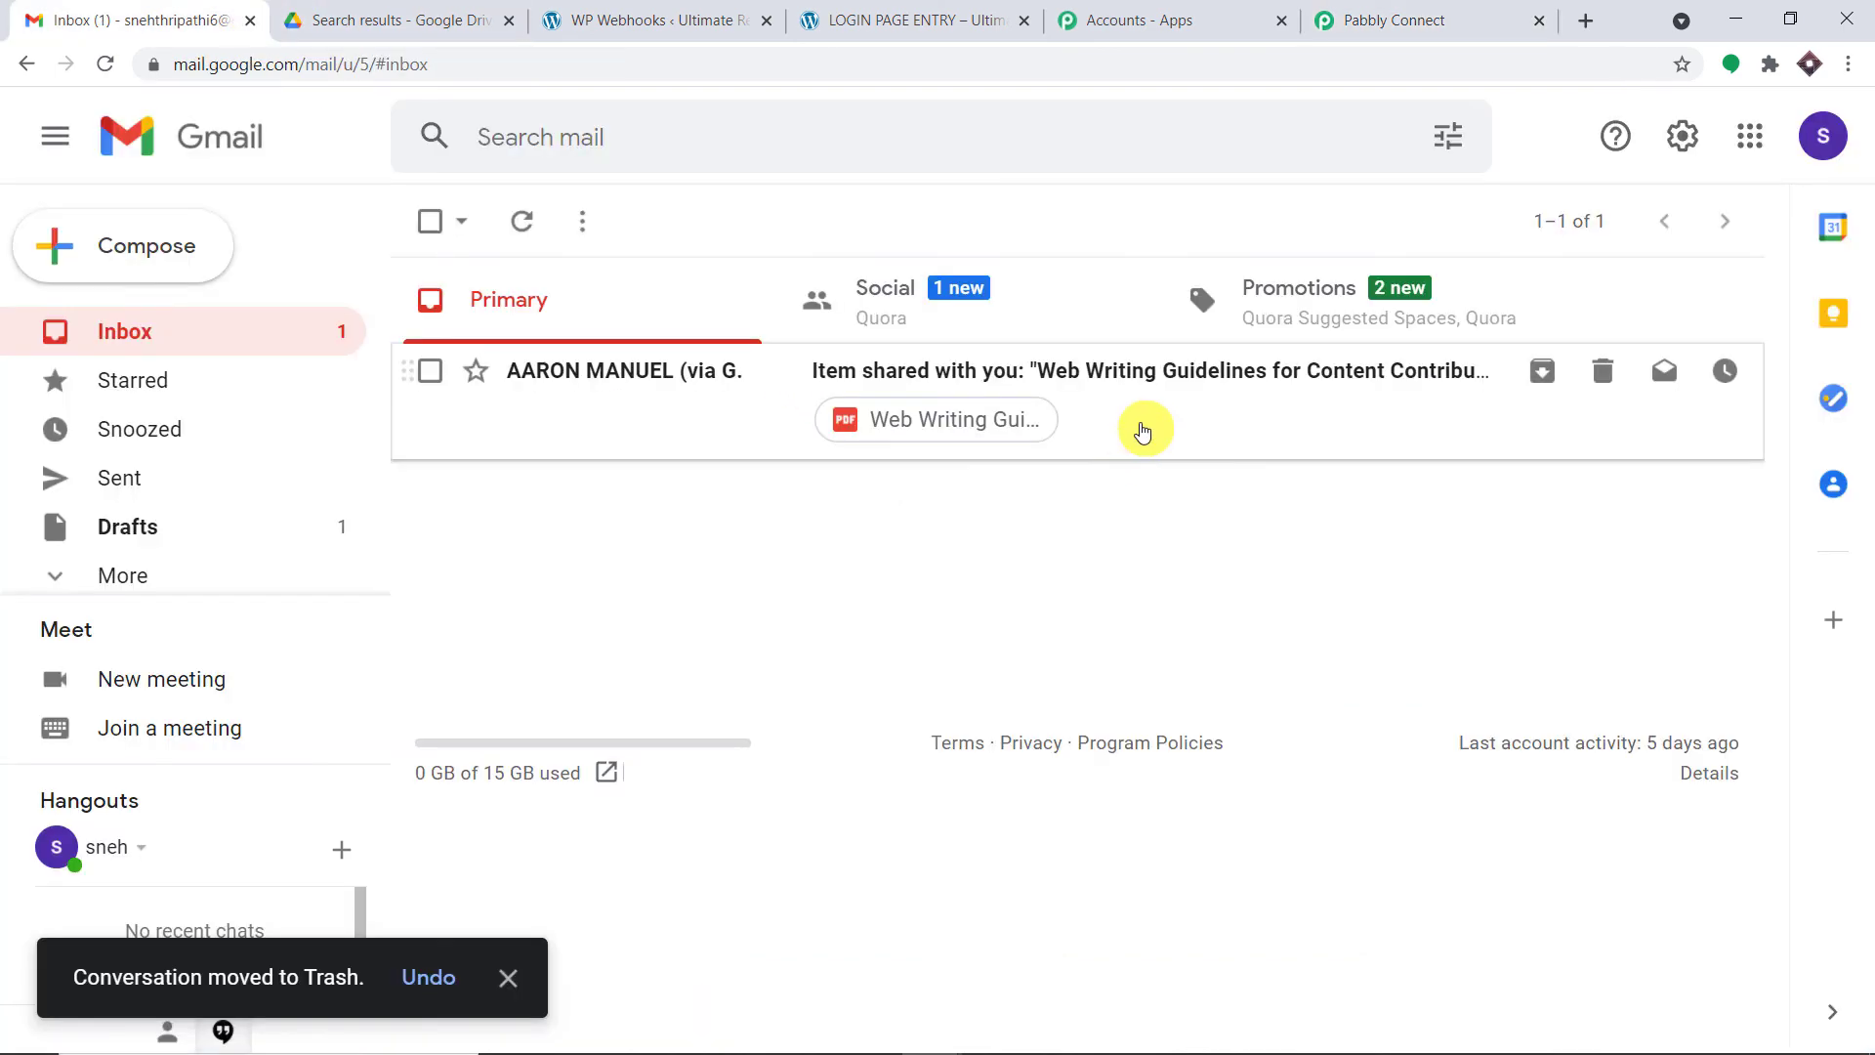
click(1166, 423)
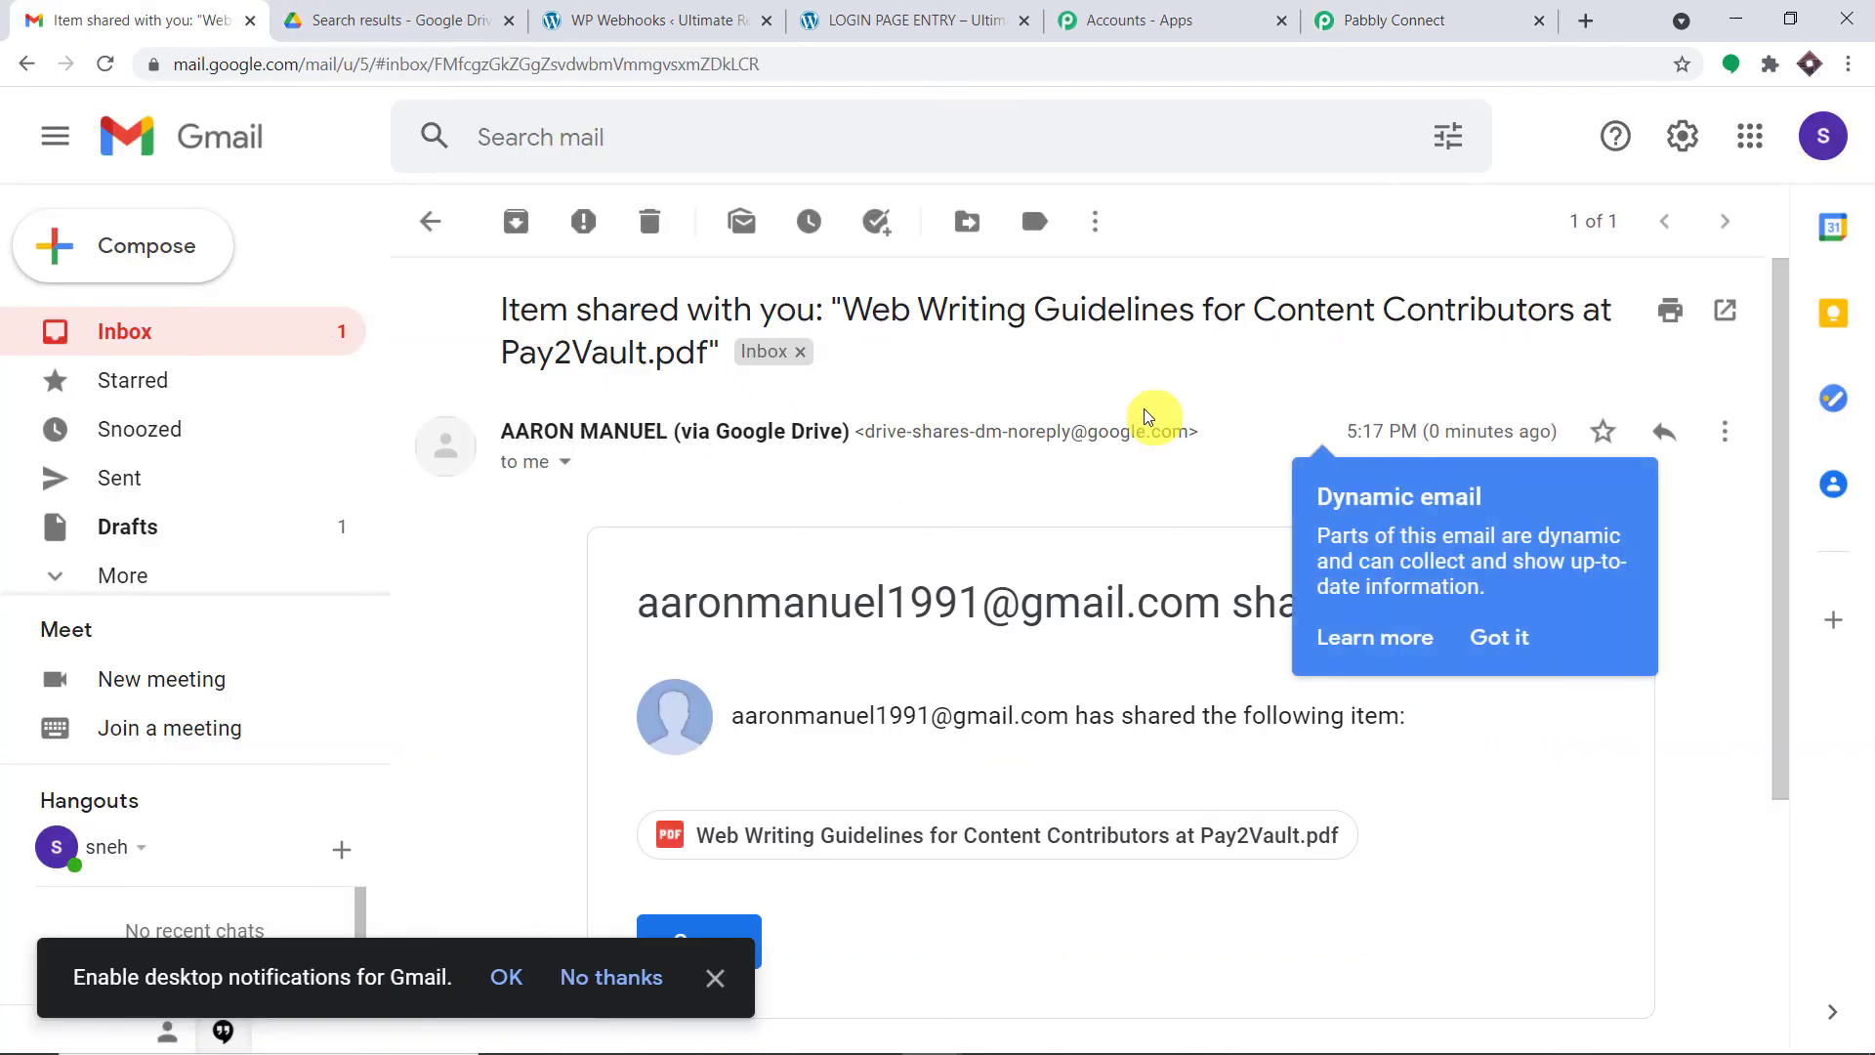
scroll(1017, 431, down, 5)
scroll(992, 606, down, 4)
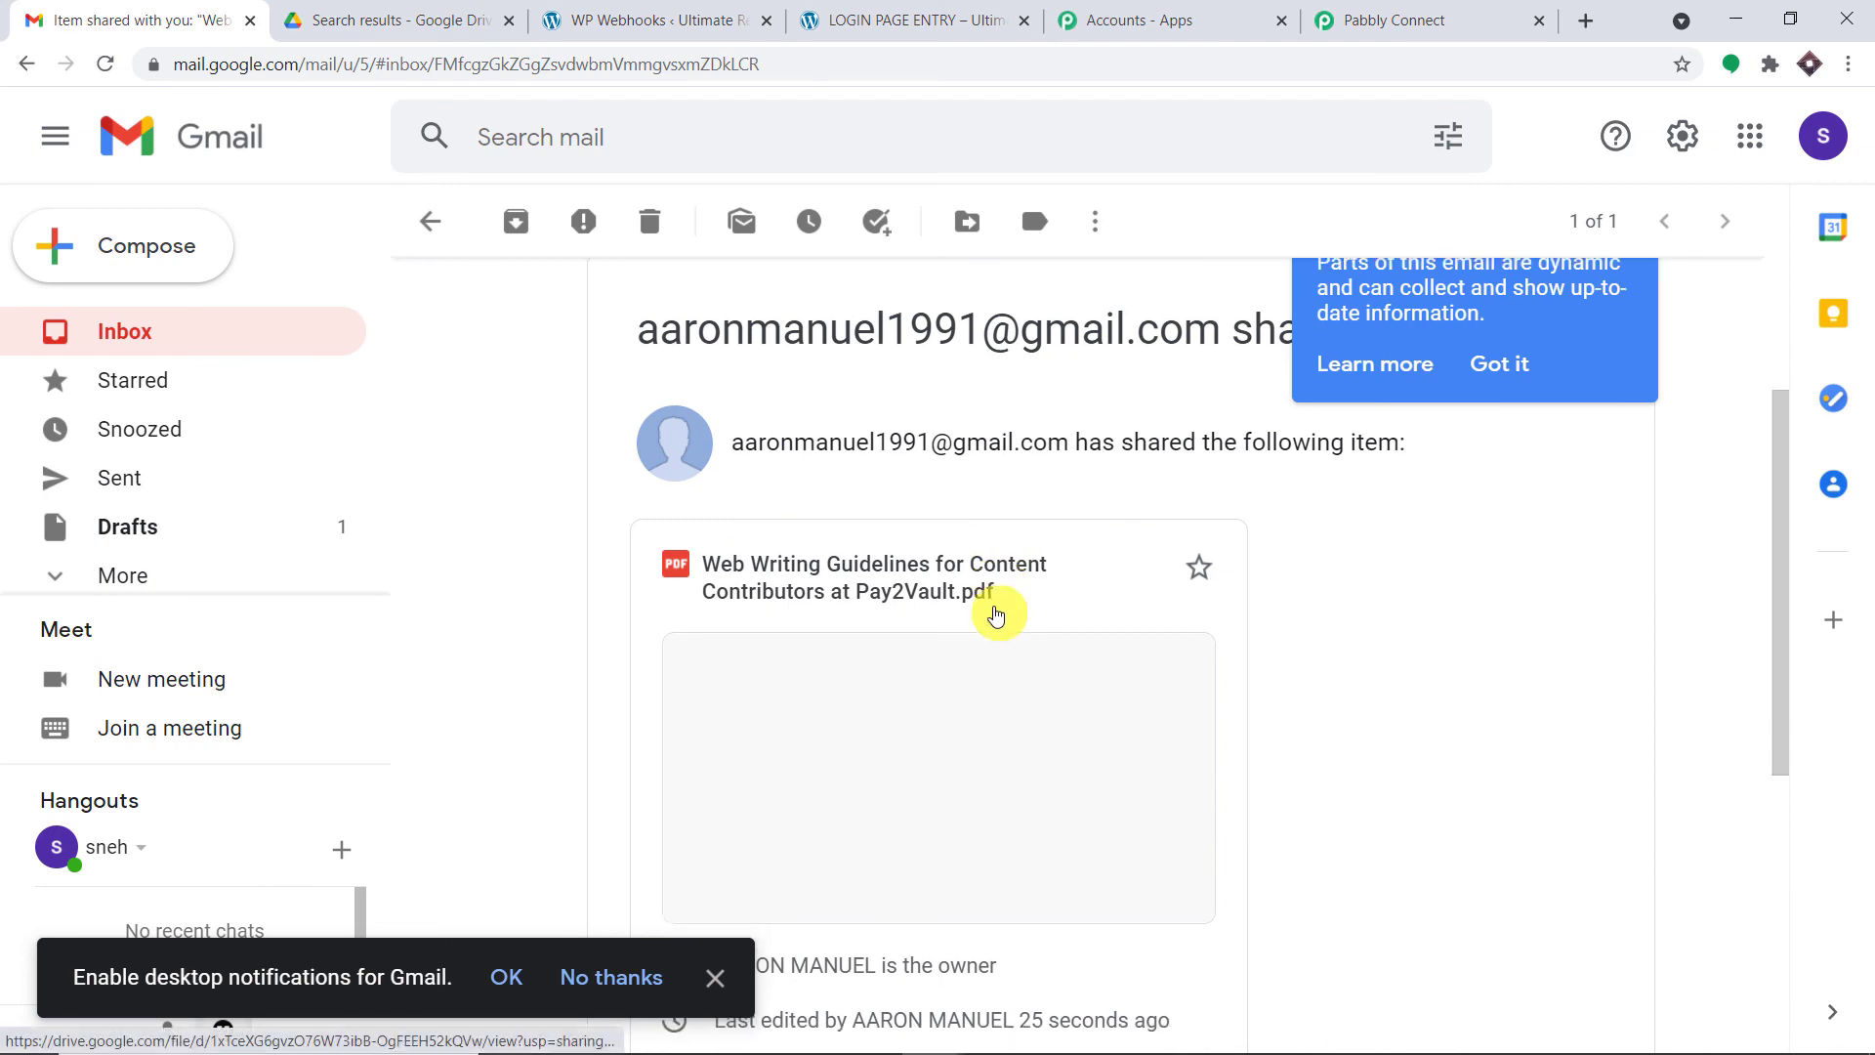
scroll(1053, 479, up, 1)
scroll(1053, 479, up, 1)
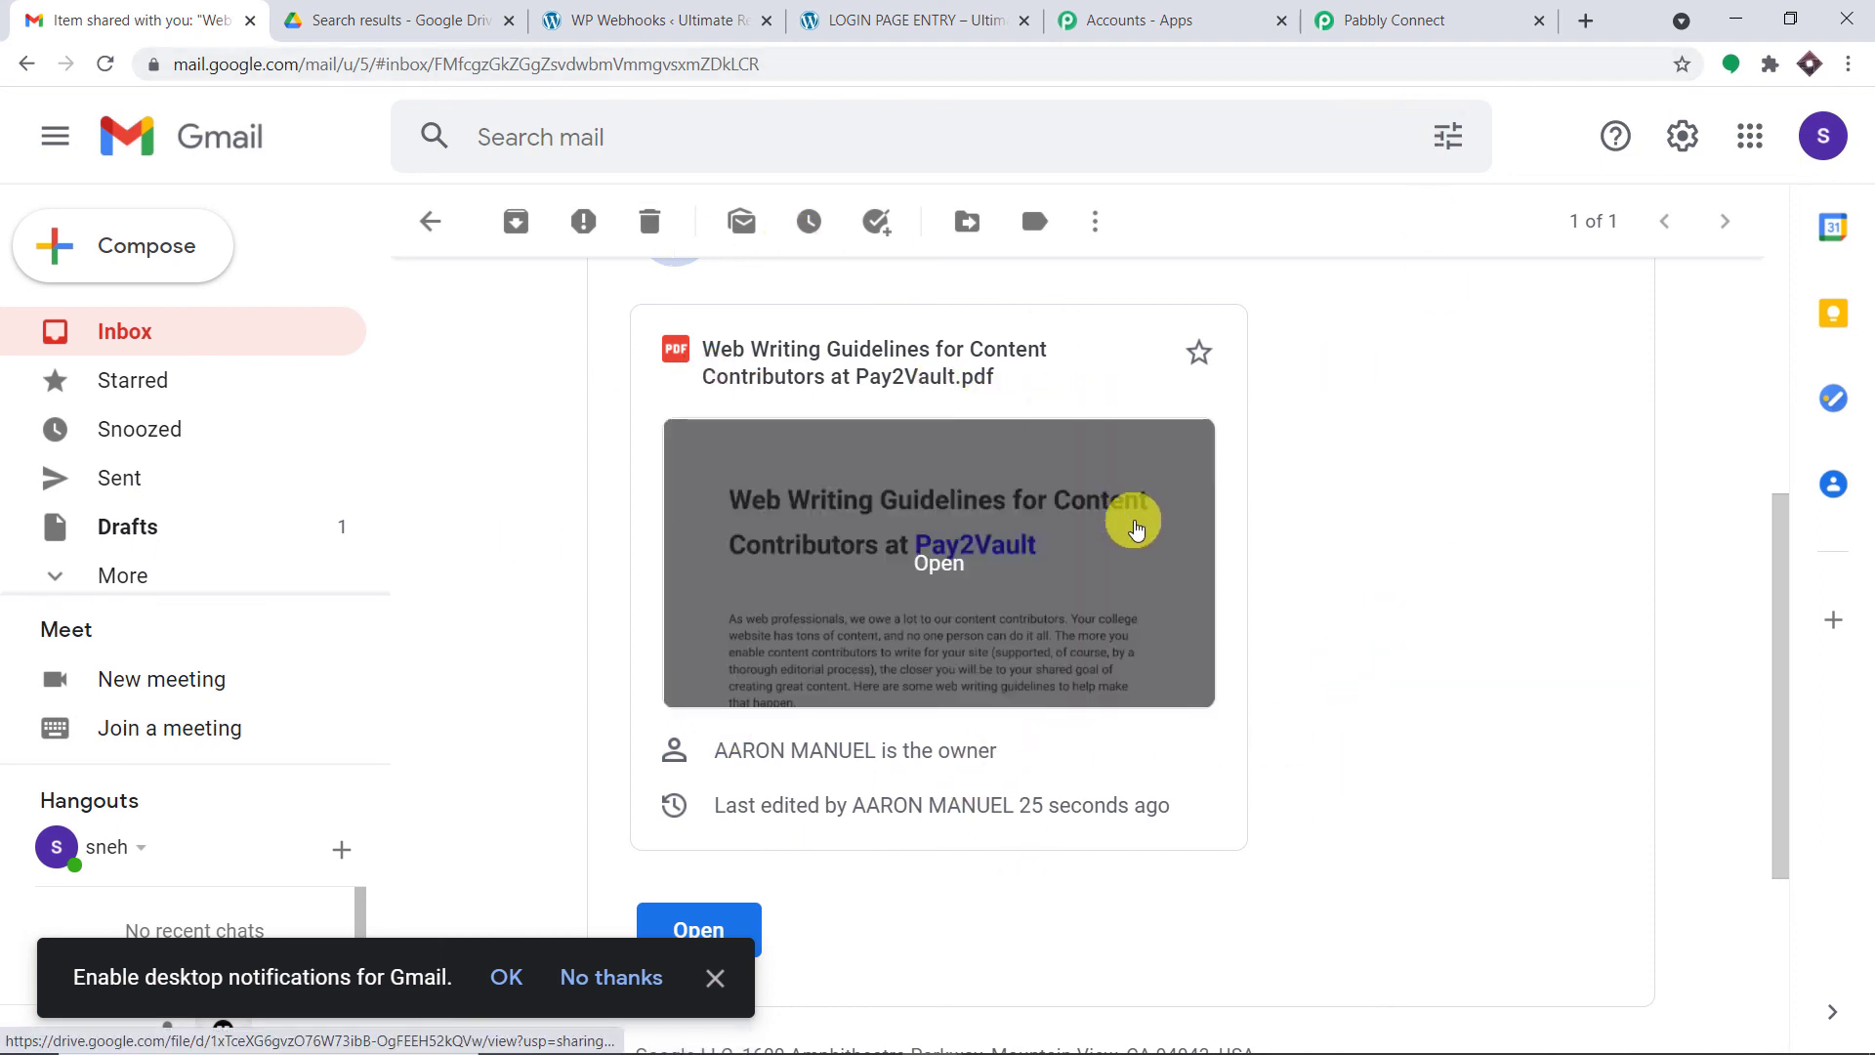
scroll(1172, 583, up, 5)
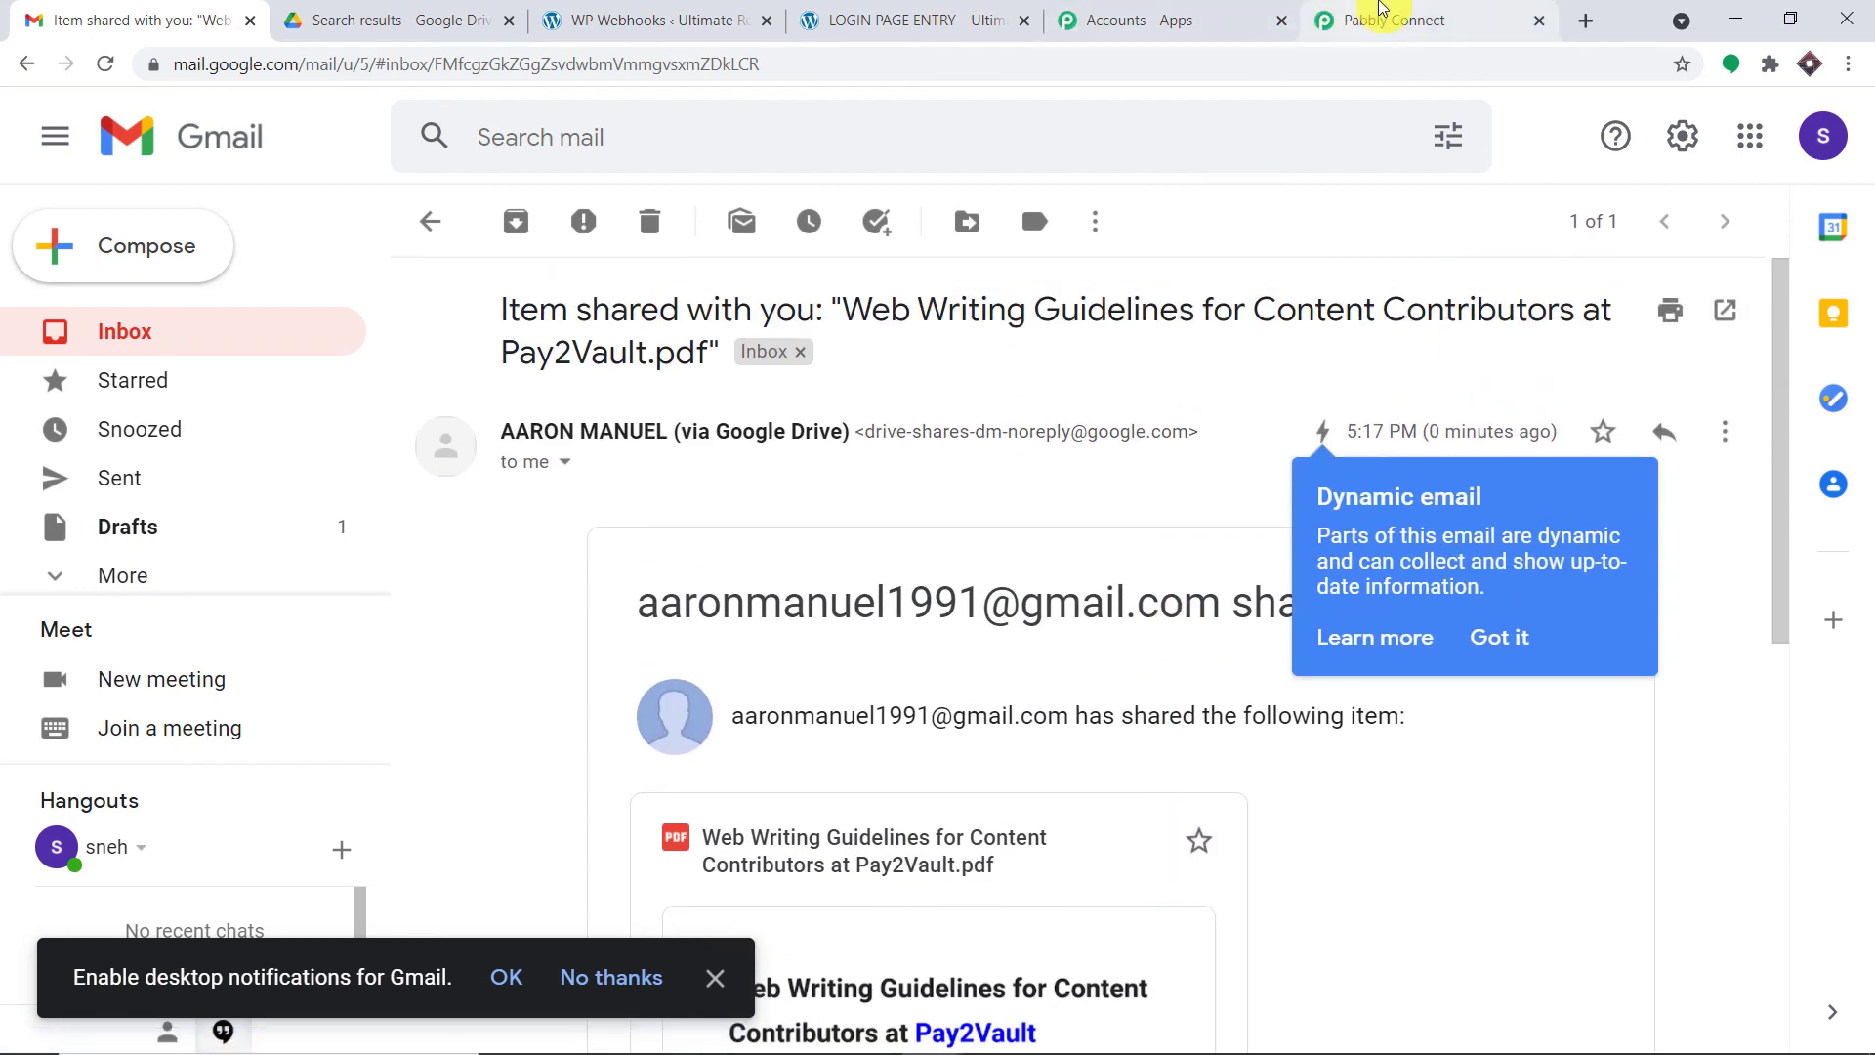
click(1381, 18)
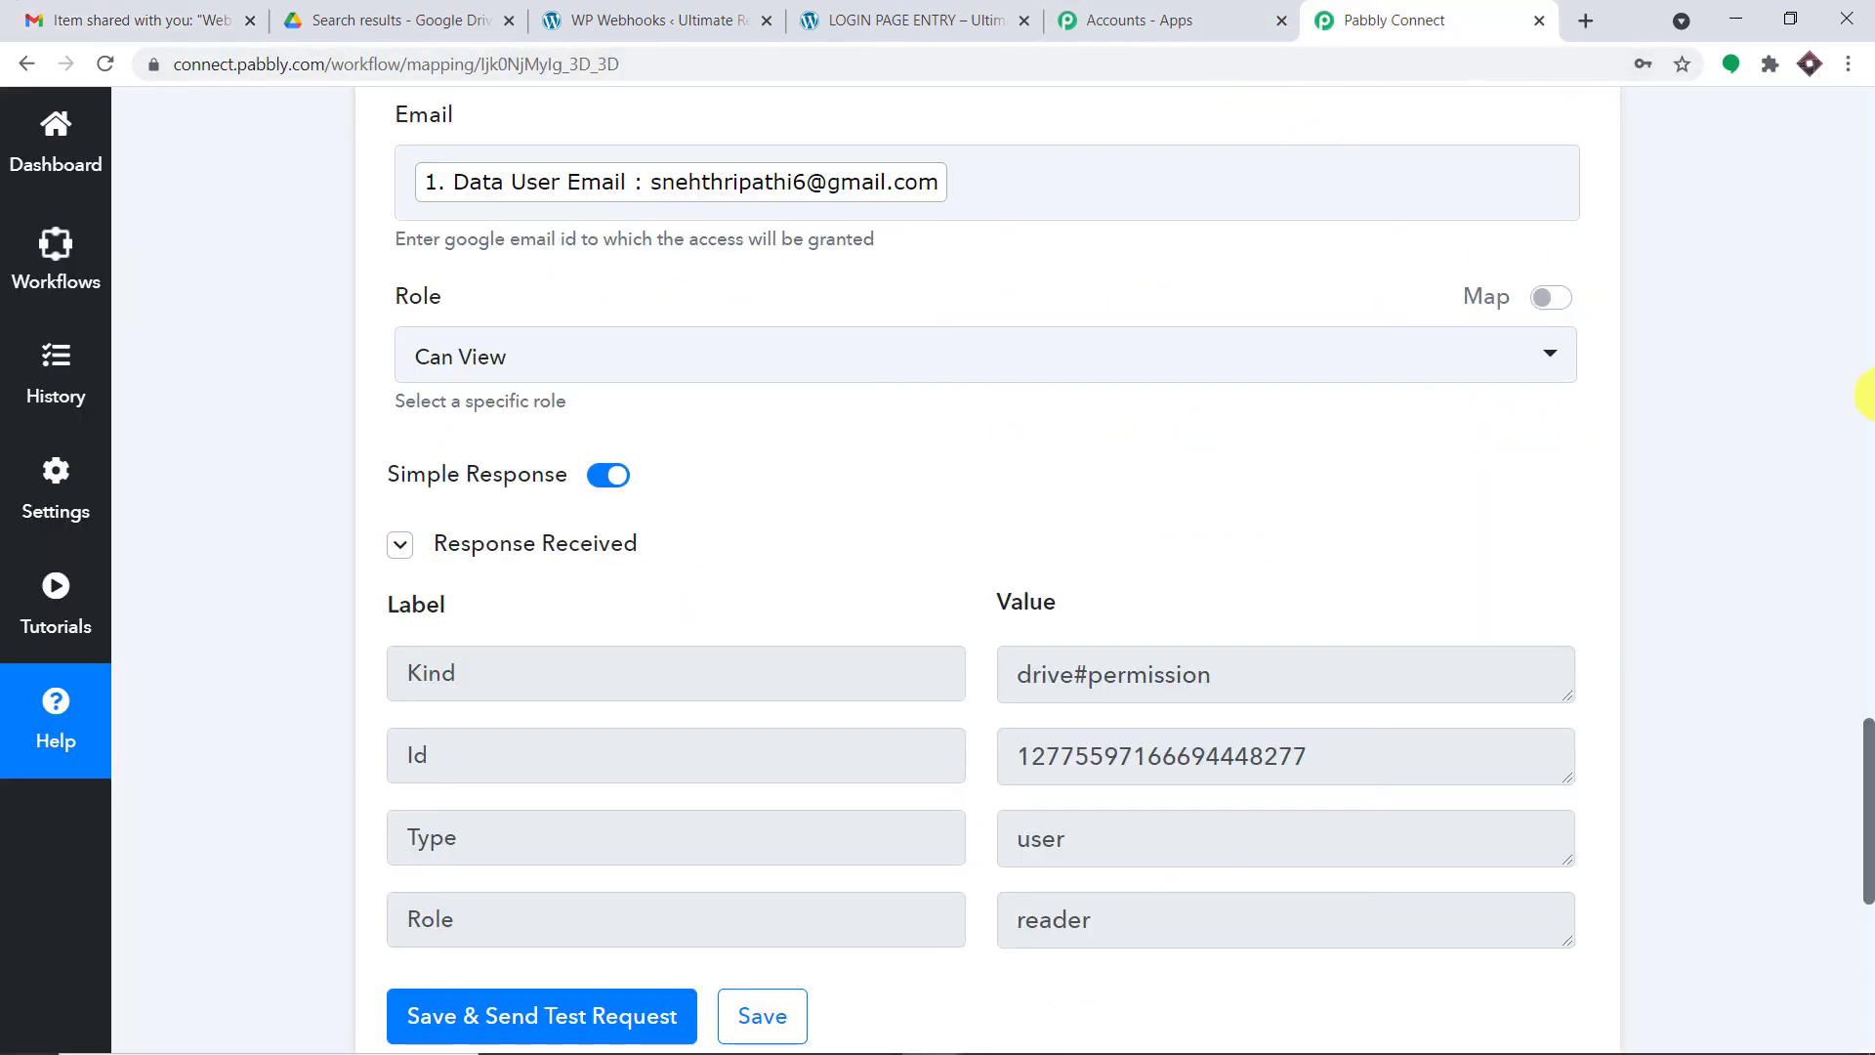
- Collapse the Google Drive Share a File action and the WordPress User Registers trigger cards
click(1867, 396)
click(1869, 395)
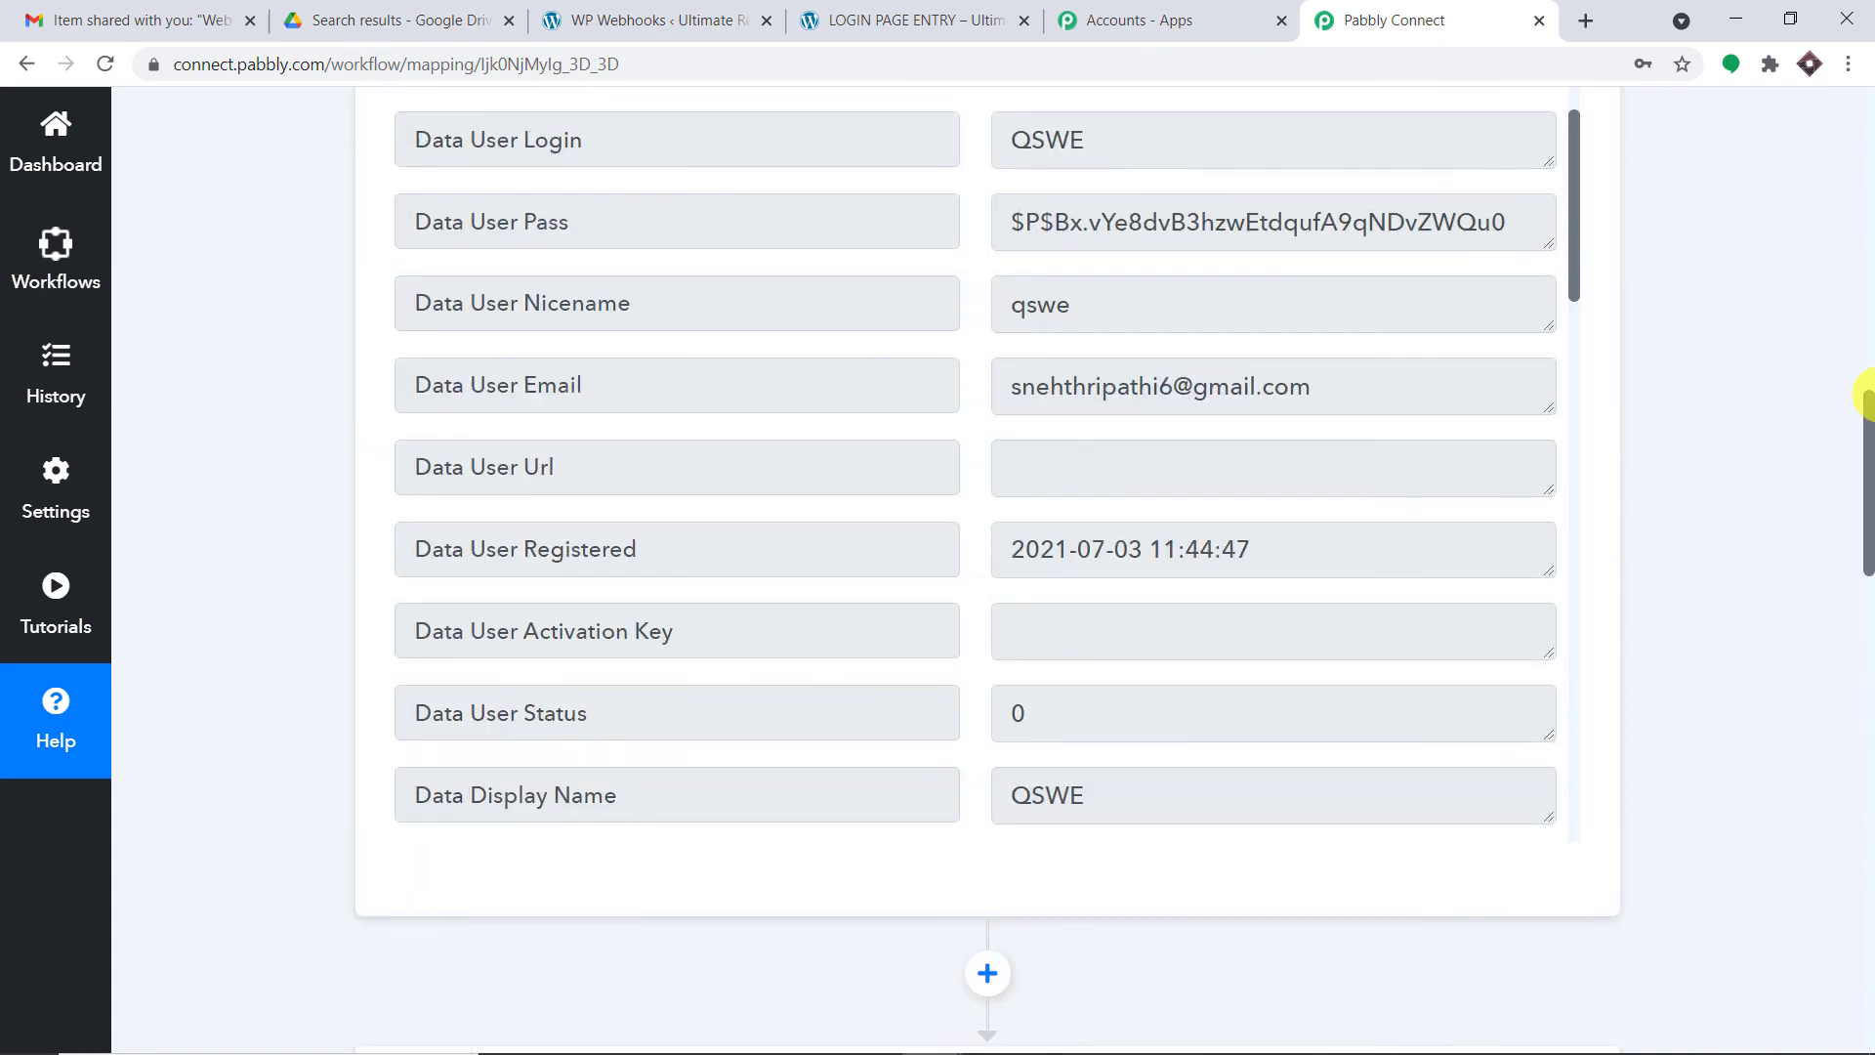
click(1869, 389)
click(1870, 455)
scroll(1867, 459, down, 6)
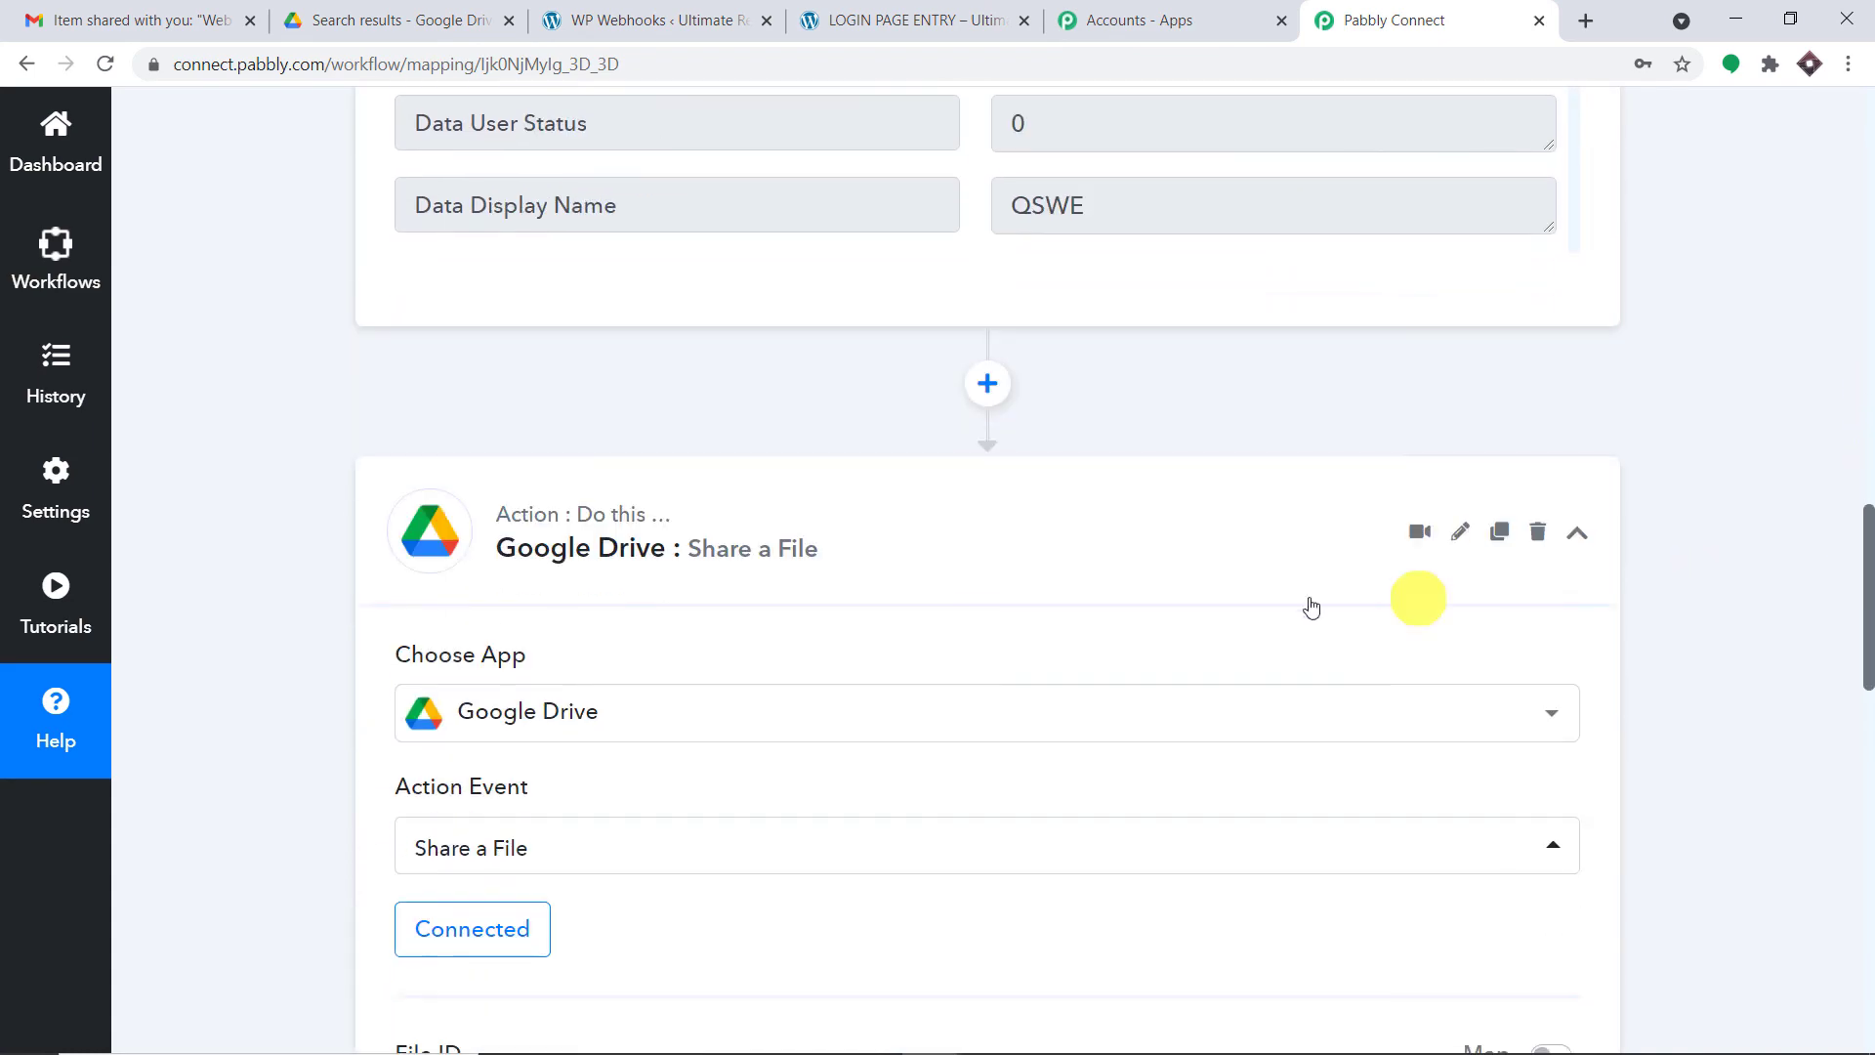
click(841, 573)
click(1867, 433)
click(1871, 432)
drag(1869, 409, 1791, 297)
click(899, 313)
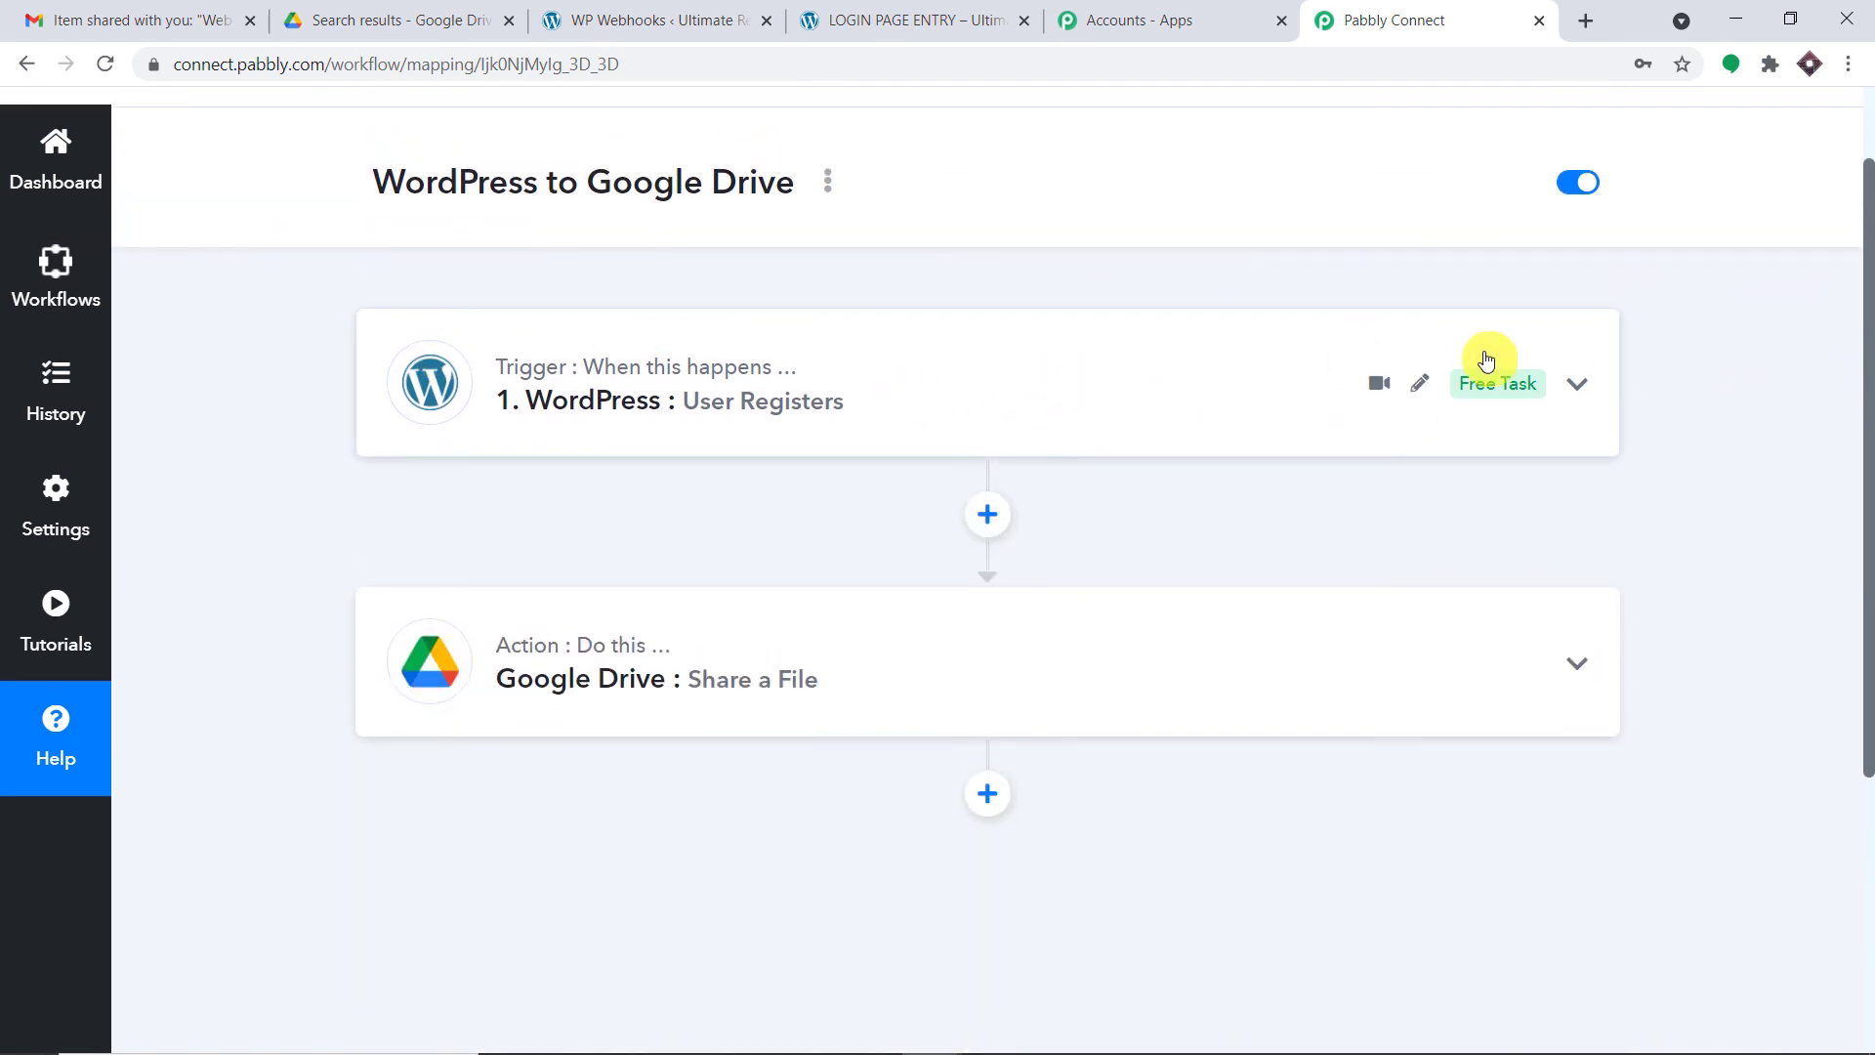
mouse_move(1435, 653)
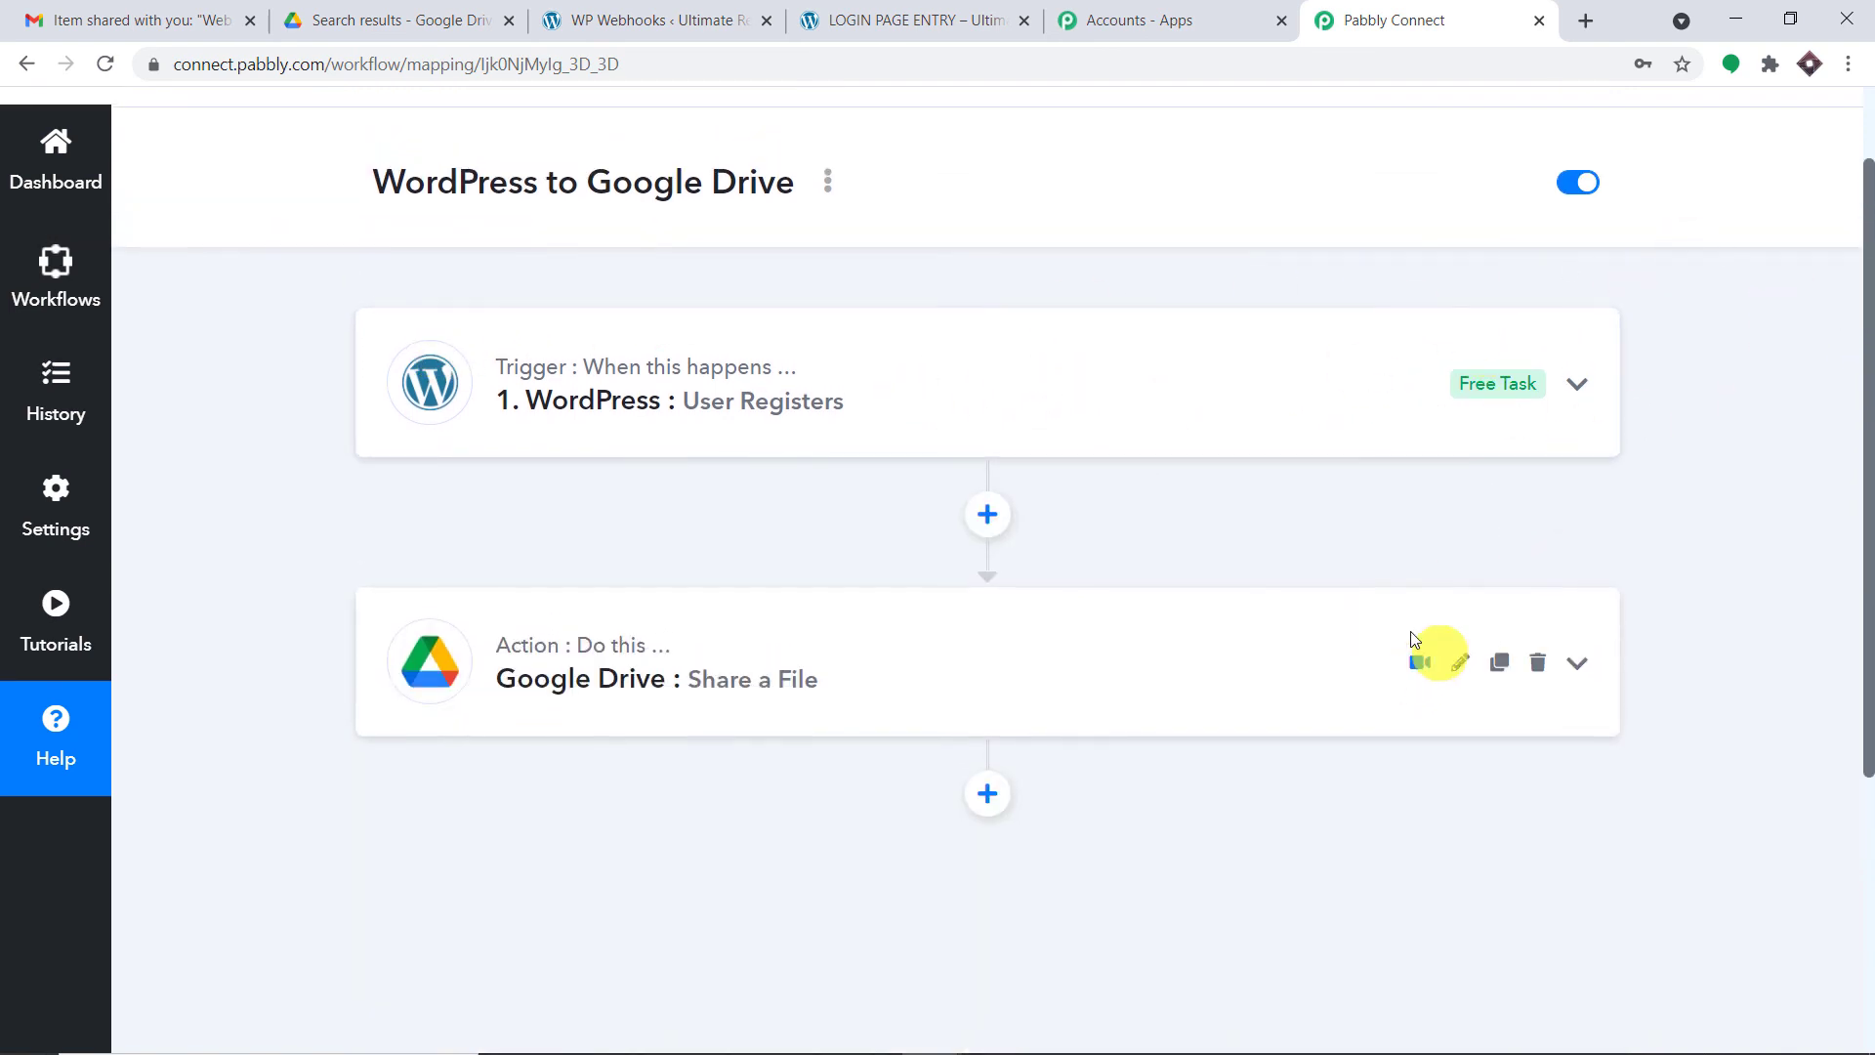